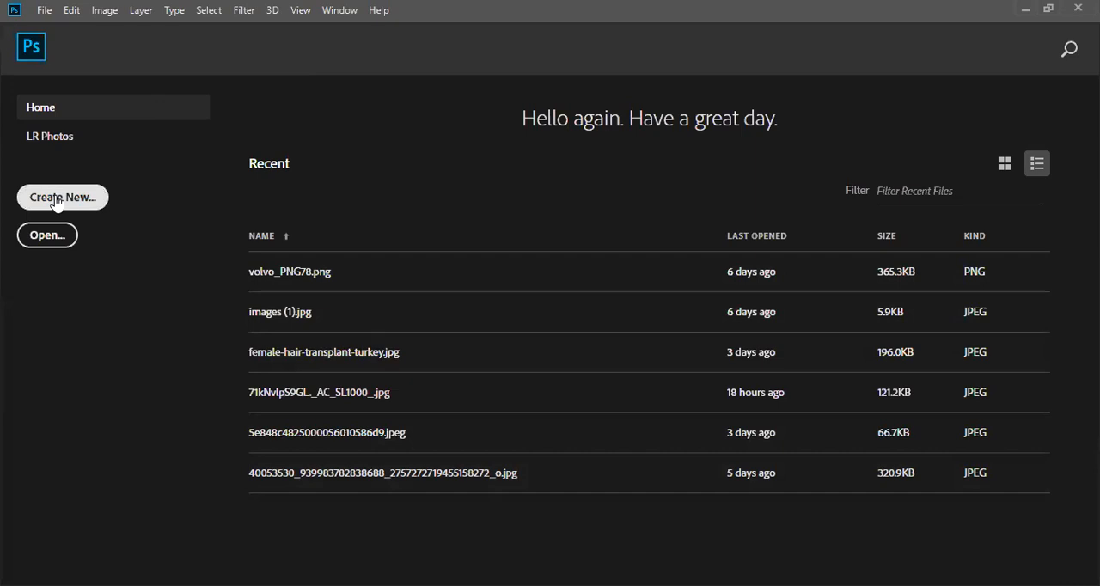
- Start a new document from the Print presets and name it logo
click(56, 203)
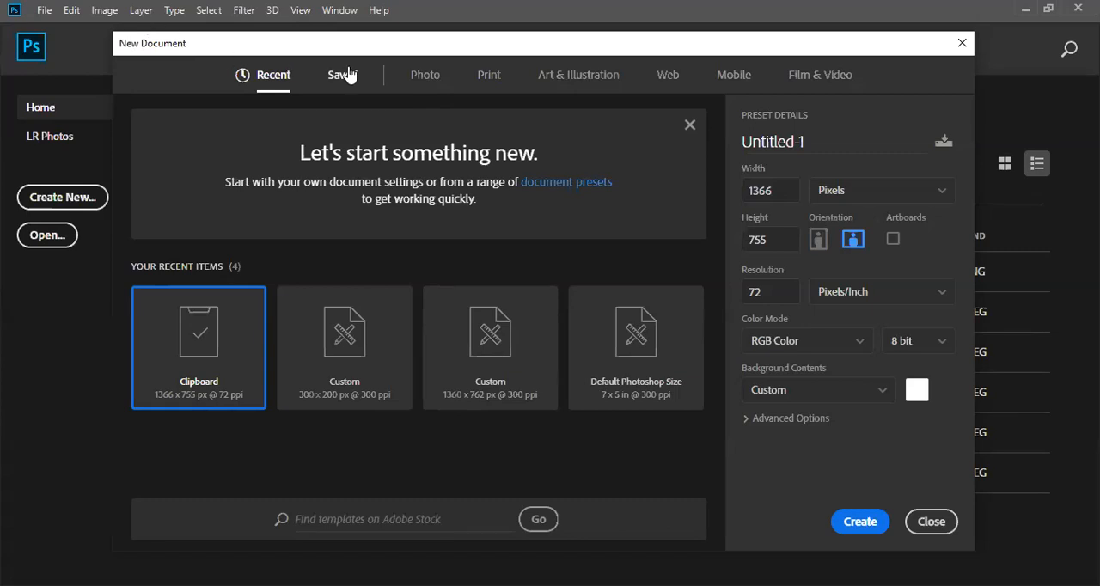
click(484, 82)
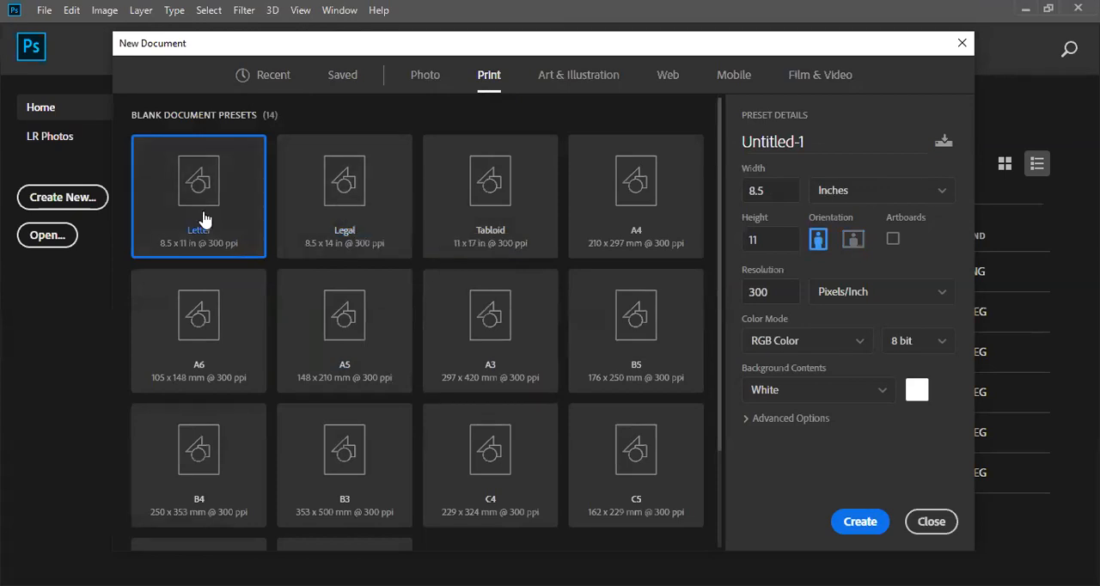
click(810, 143)
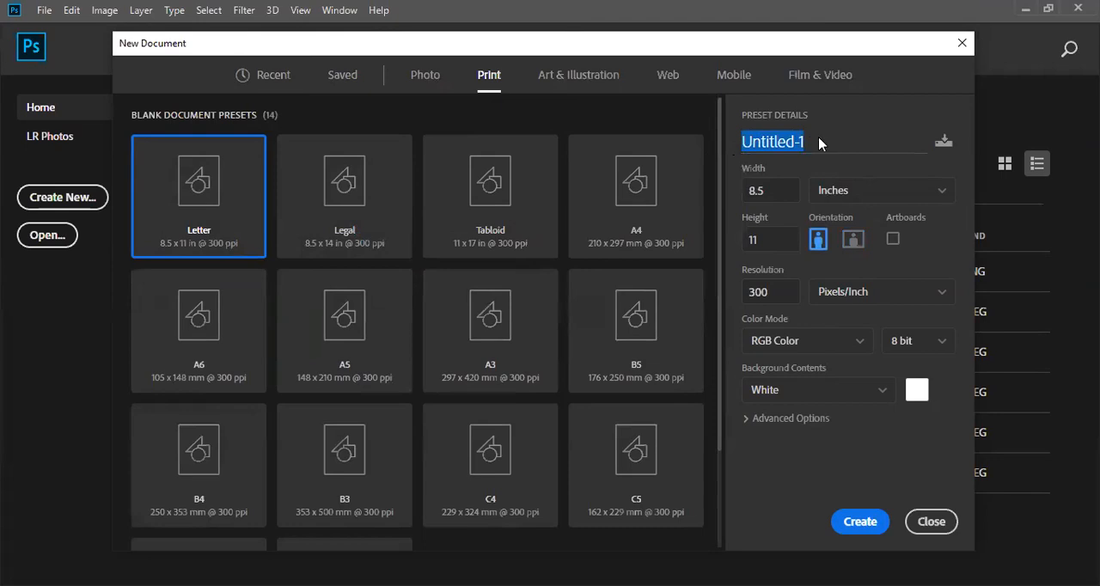
click(787, 143)
drag(834, 145, 723, 144)
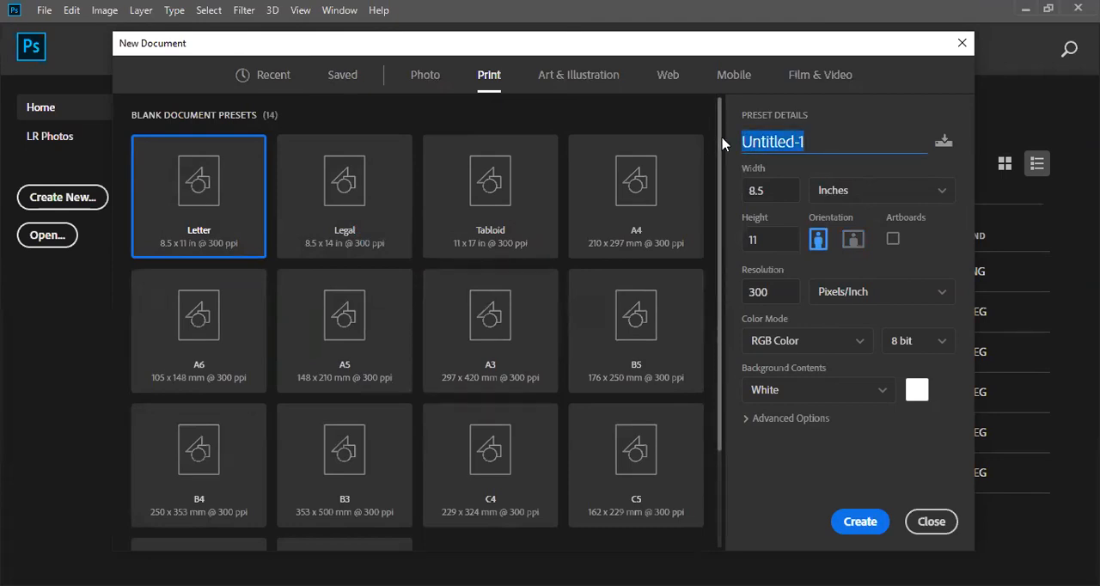
key(BackSpace)
text(logo)
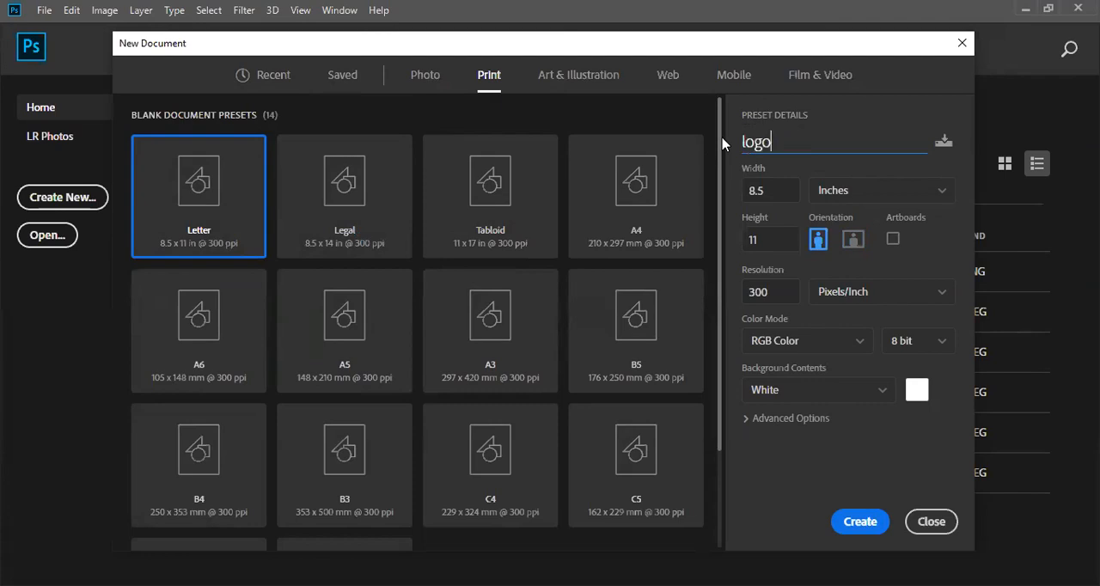
double_click(748, 191)
key(Tab)
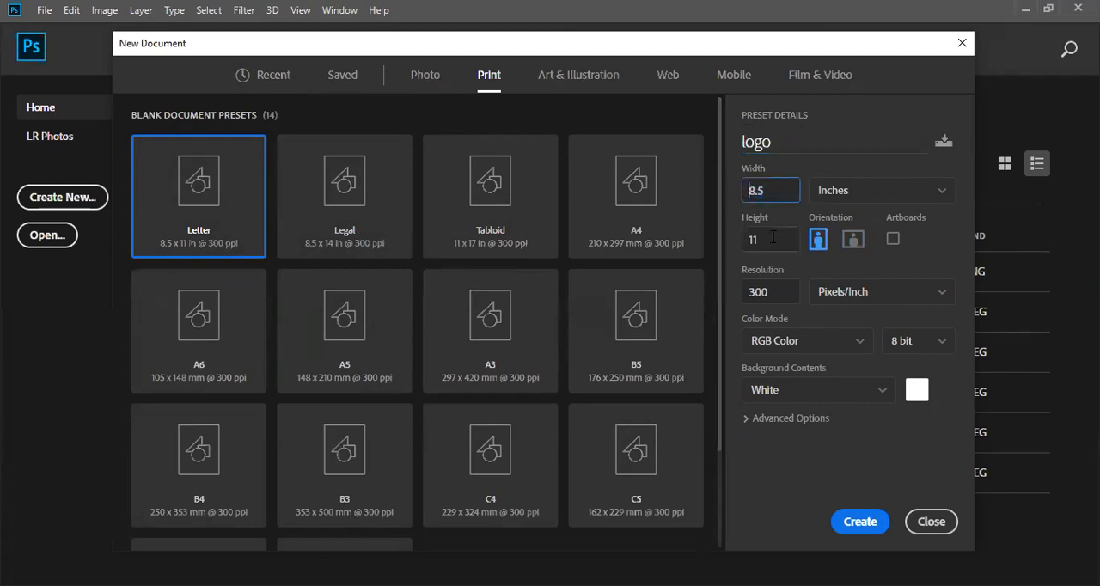
click(919, 194)
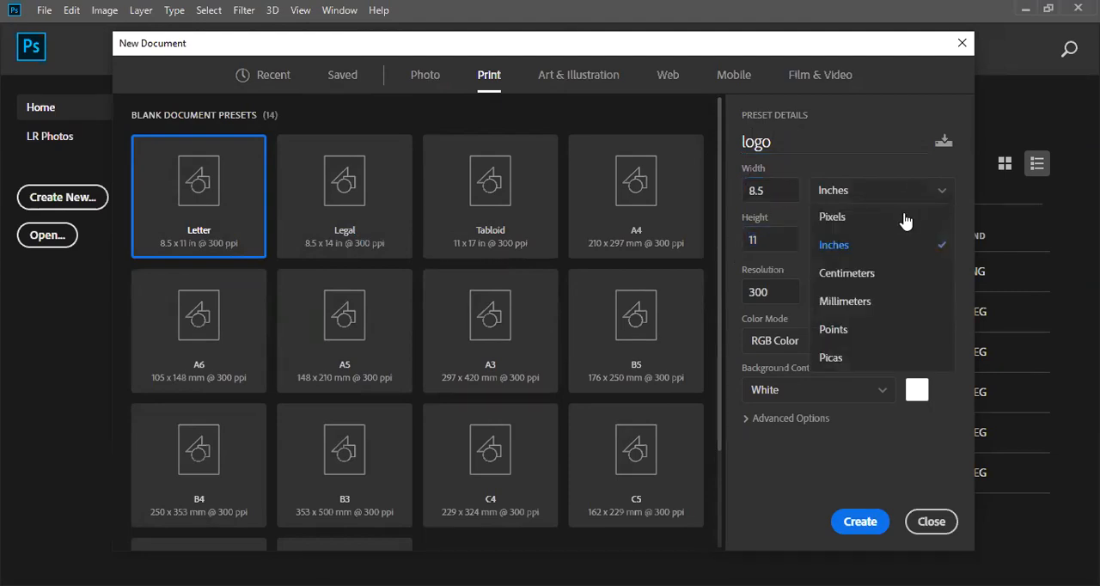
click(913, 214)
click(919, 200)
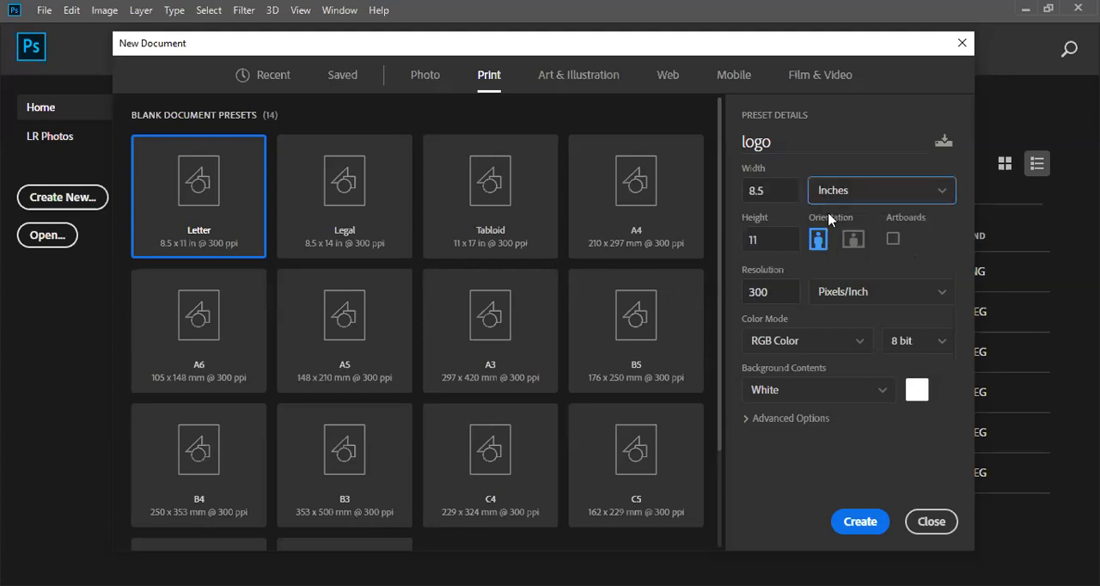
click(893, 240)
click(893, 241)
click(892, 240)
- Try a resolution of 72 pixels/inch for the new document, and set it back to 300
click(744, 293)
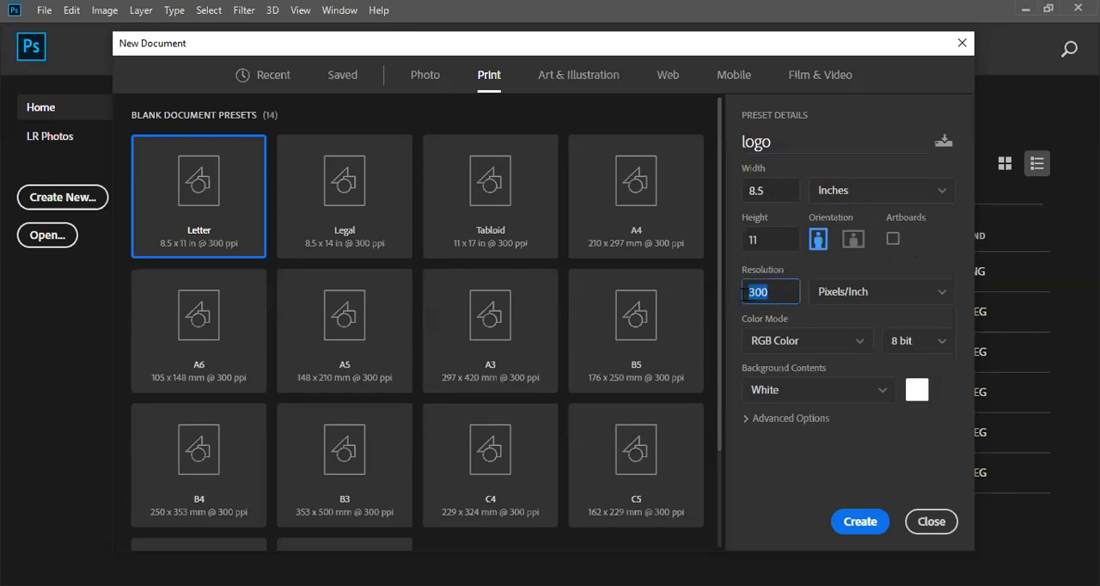
text(72)
key(ctrl+a)
text(300)
key(Tab)
drag(782, 190, 736, 190)
drag(762, 244, 743, 244)
drag(777, 188, 746, 191)
drag(764, 241, 725, 242)
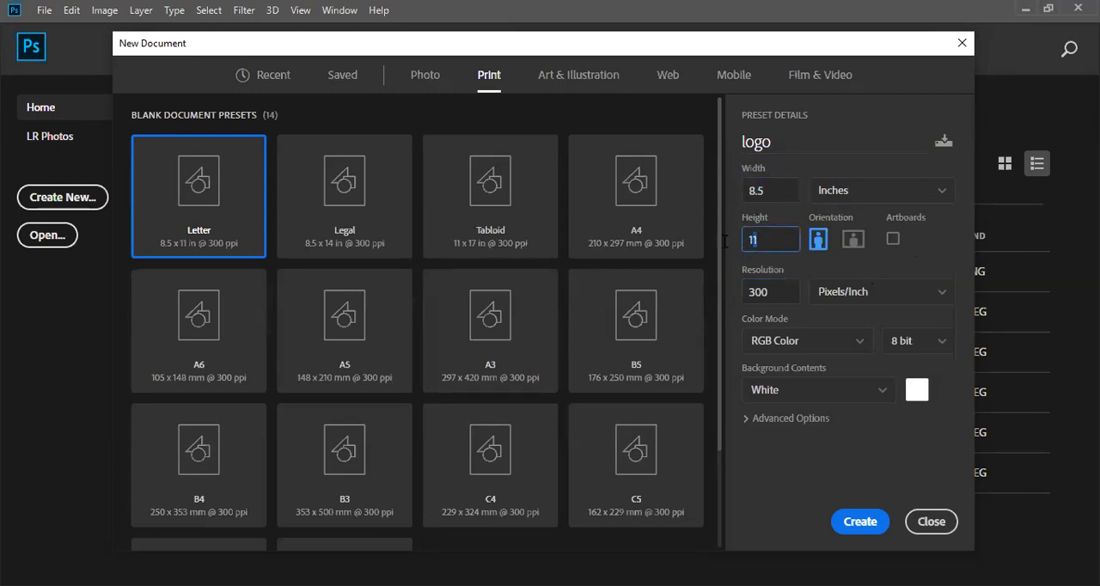
click(220, 215)
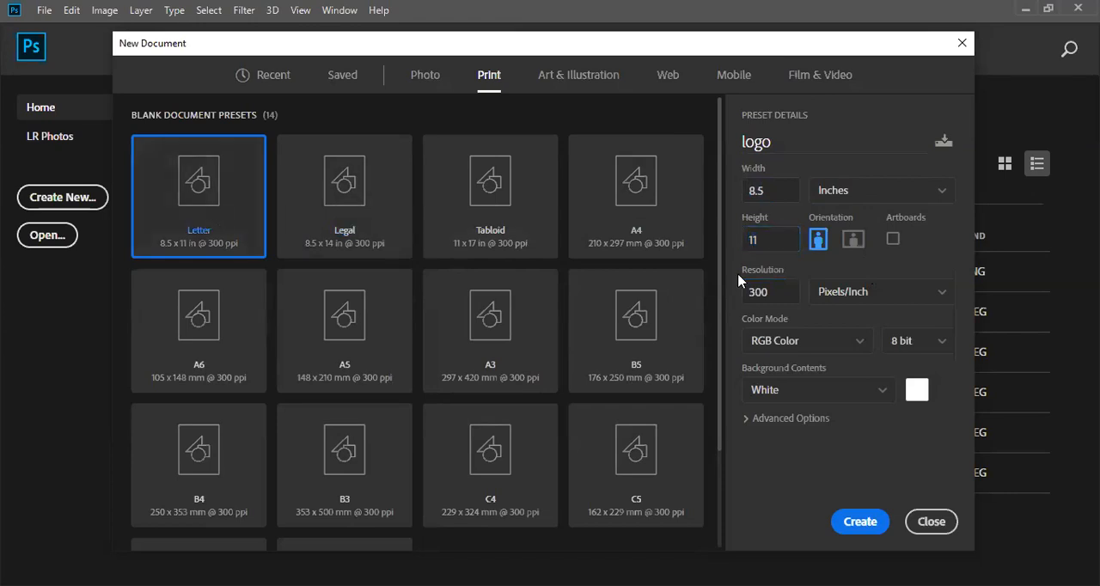
click(809, 191)
click(779, 196)
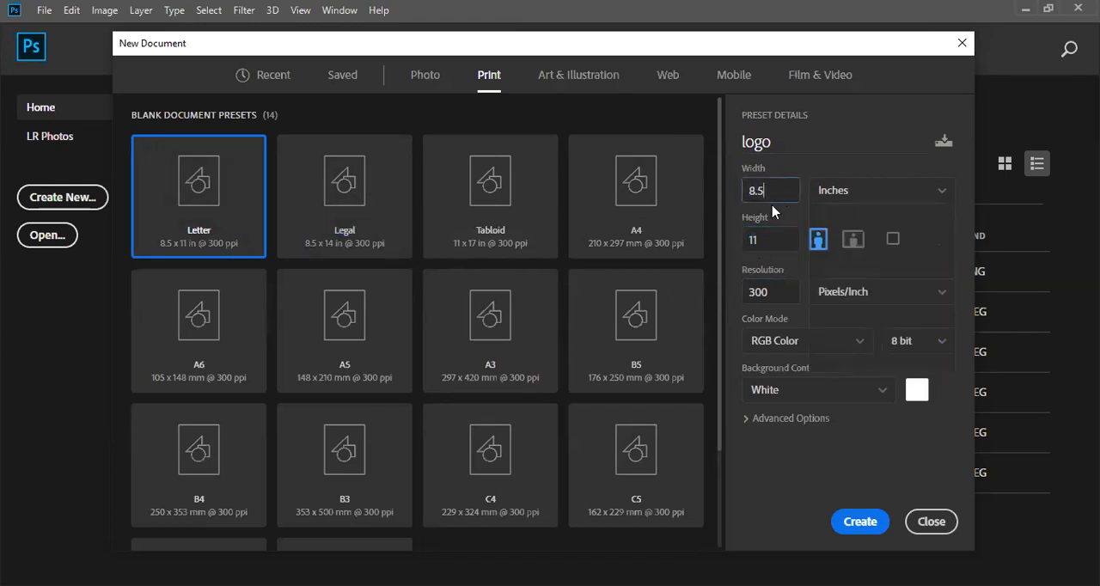
- Set the color mode to CMYK Color and try black background contents before choosing White again
click(848, 344)
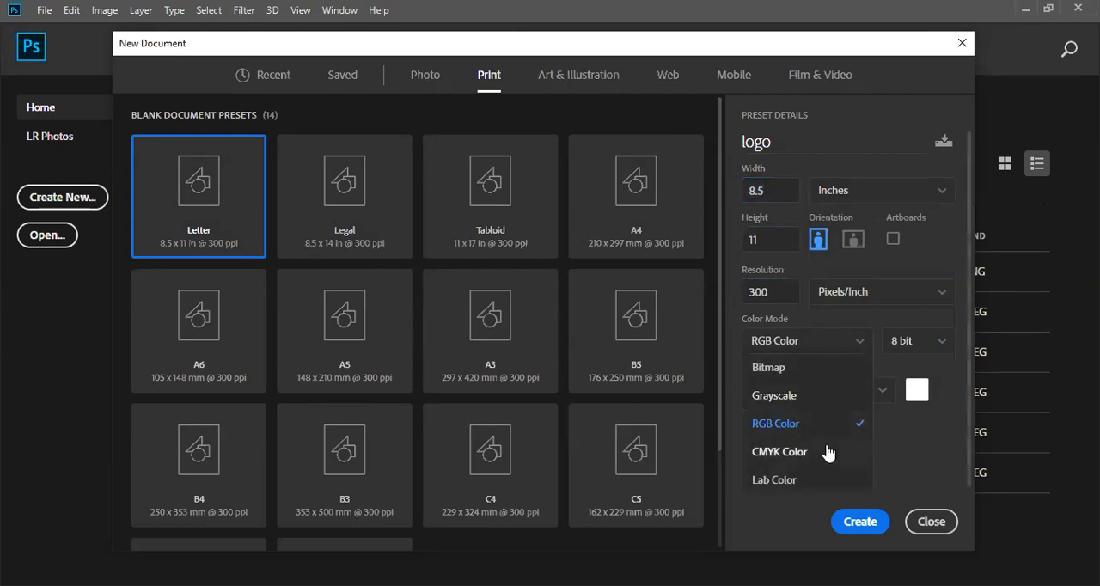
click(829, 451)
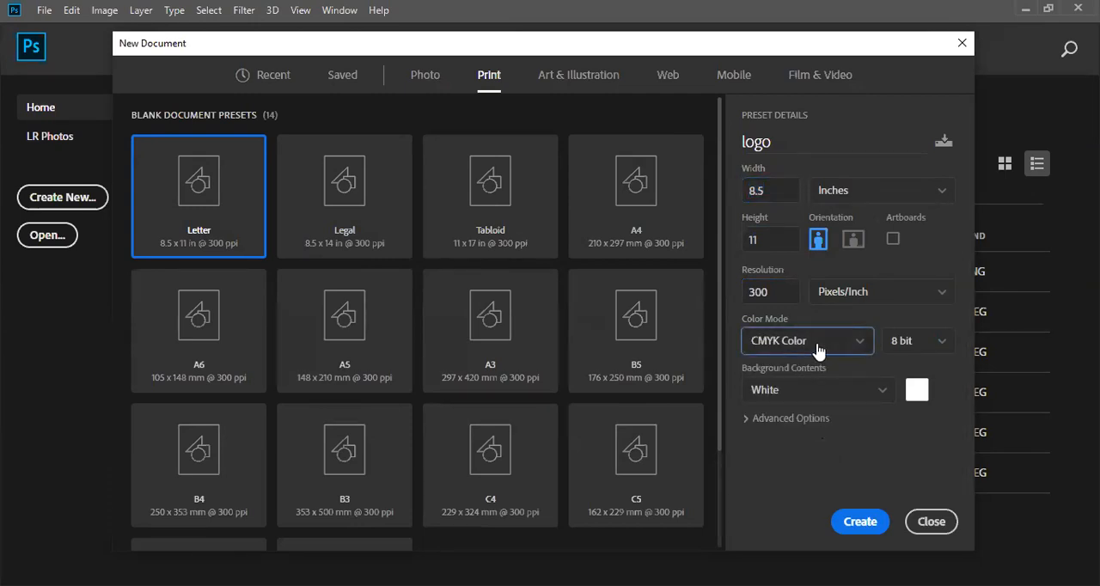
click(877, 395)
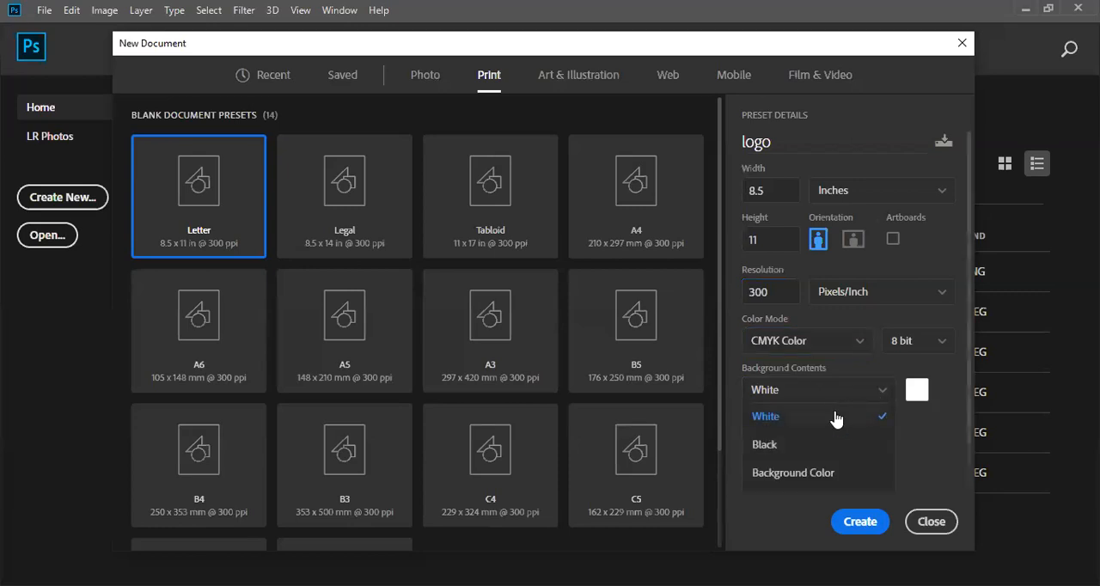
click(836, 419)
click(881, 395)
click(834, 445)
click(884, 392)
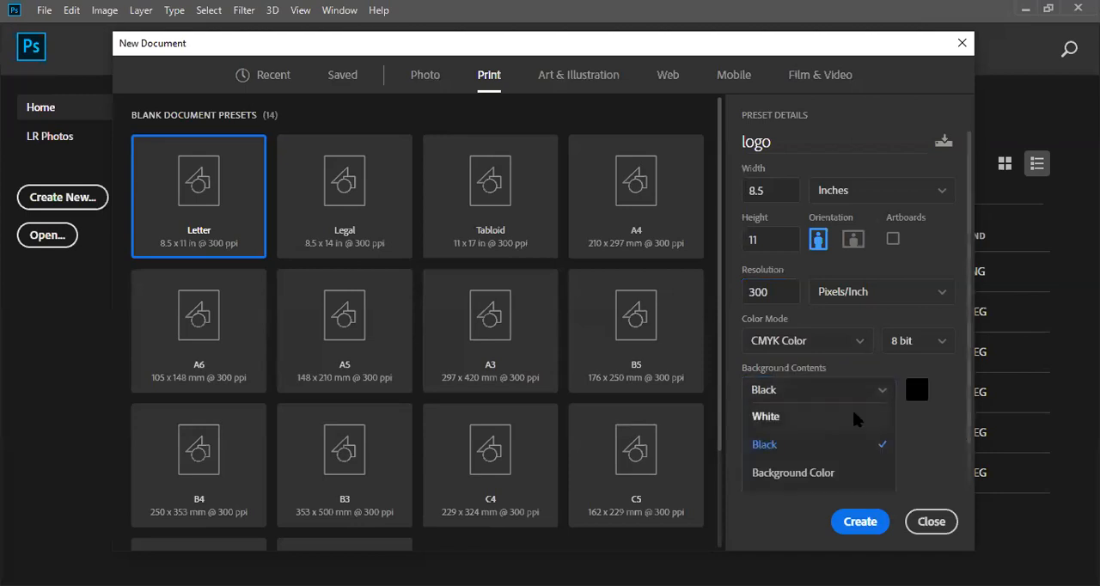
click(853, 416)
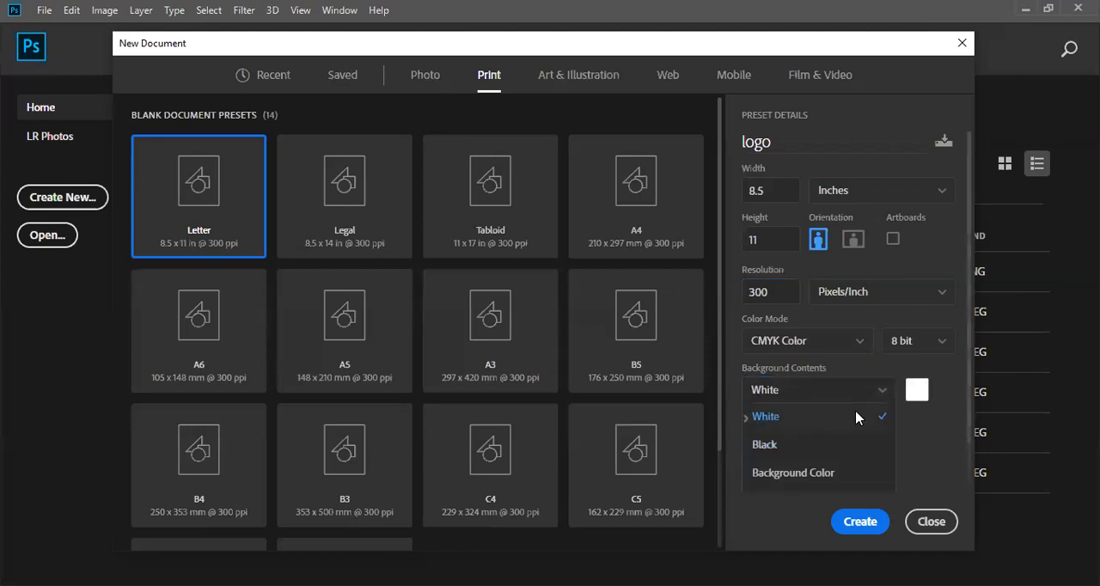
- Give the new document a custom red background color, hex db2828
click(917, 391)
click(505, 139)
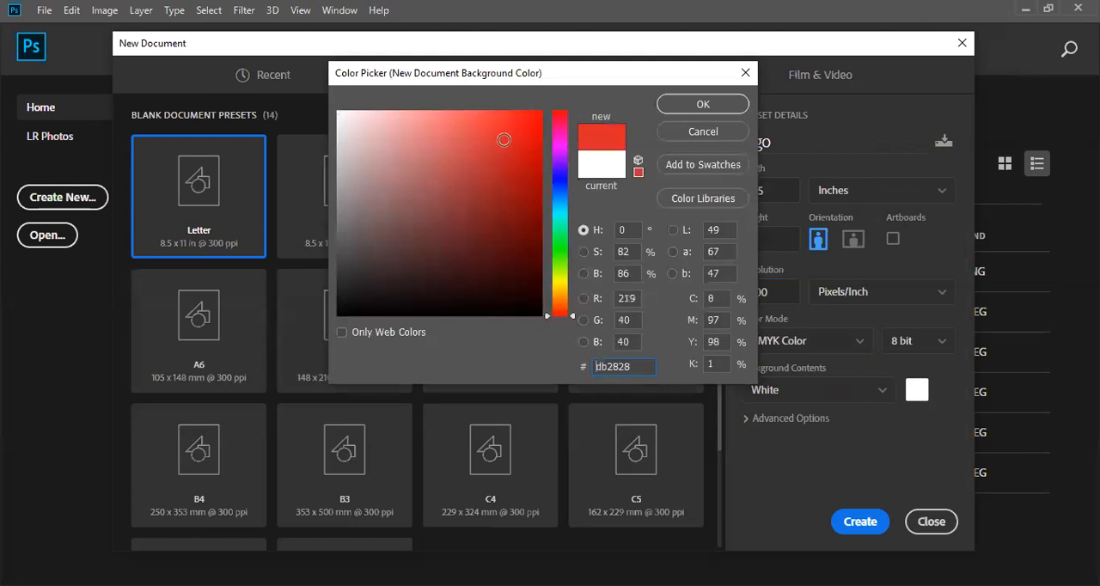
click(704, 106)
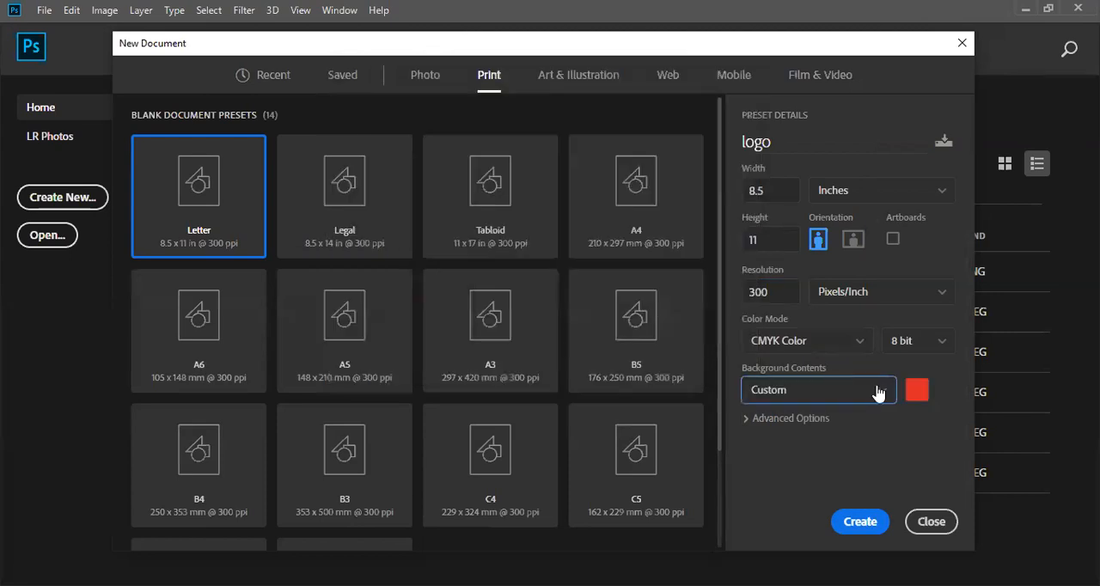
- Change the custom background color to a bright teal
click(918, 389)
click(463, 203)
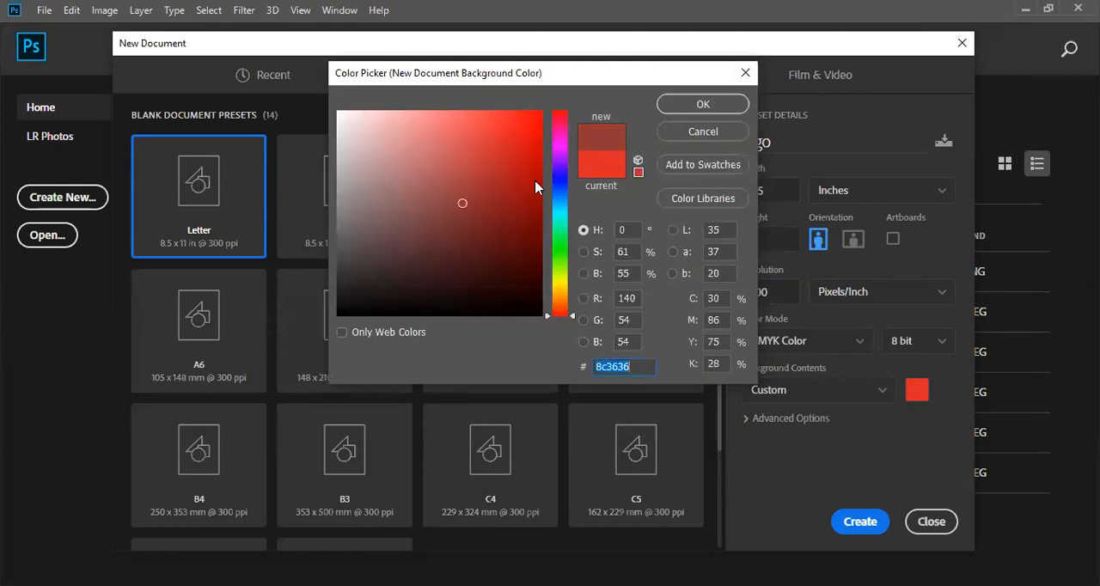
click(561, 221)
click(534, 174)
click(517, 135)
click(678, 104)
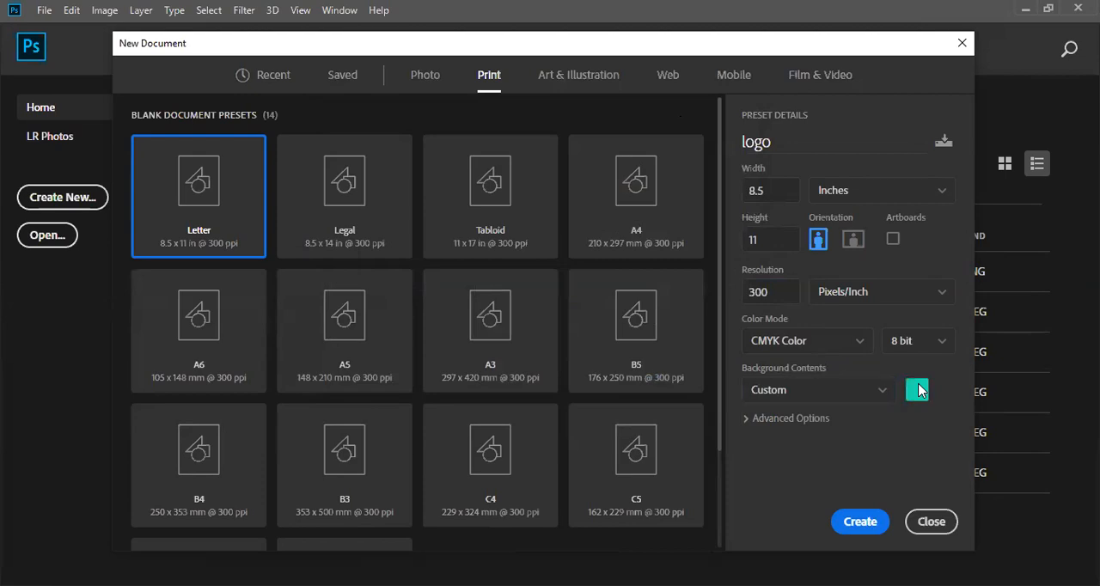
- Change the custom background color to dark teal, hex 0a2e26
click(919, 390)
click(498, 279)
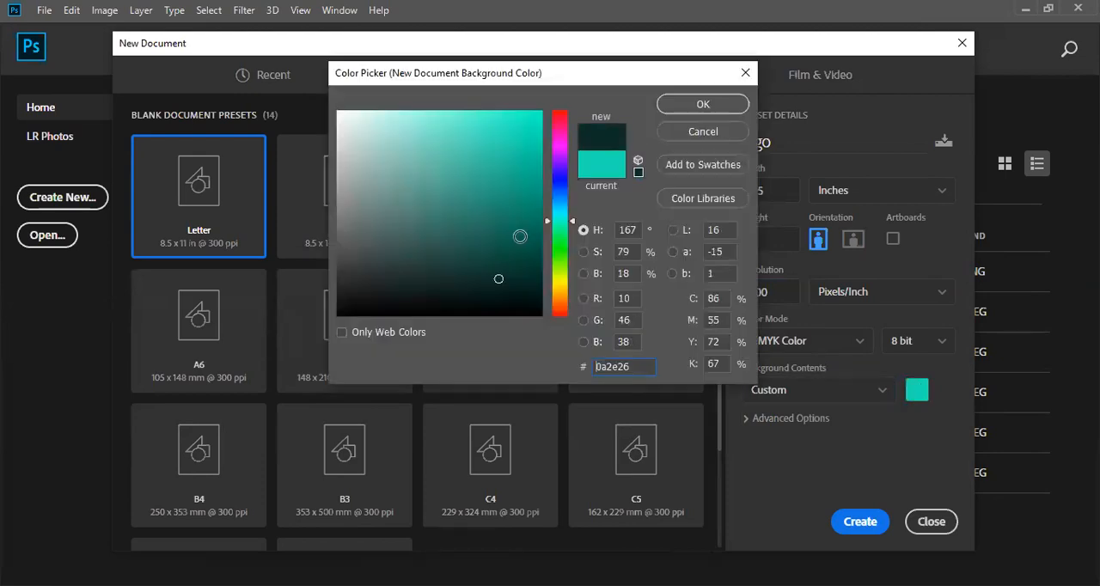
click(679, 107)
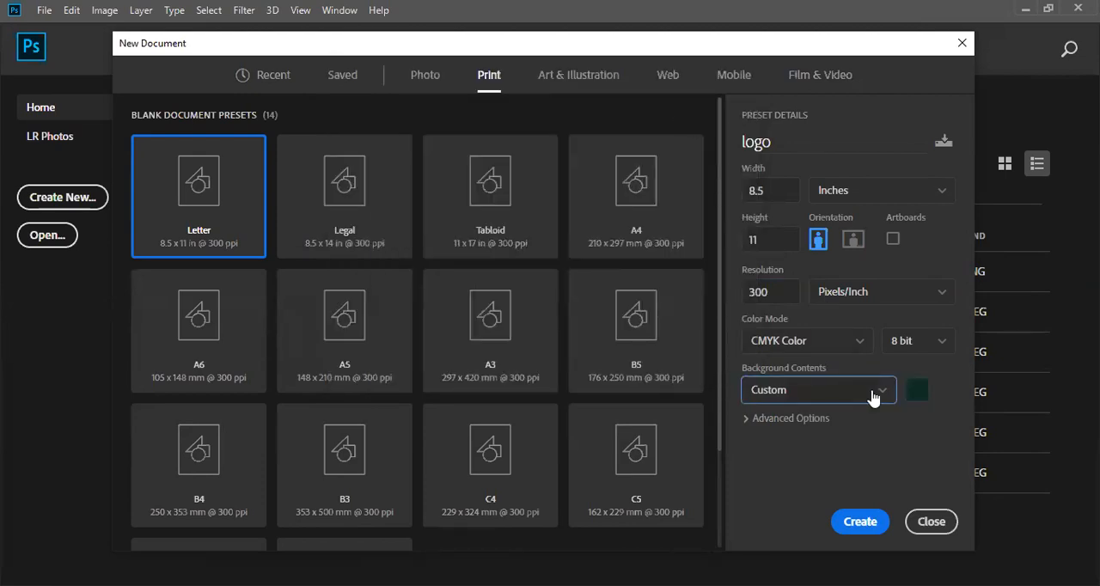
- Set the custom background color to white, hex ffffff, and expand the advanced document options
click(870, 394)
click(908, 388)
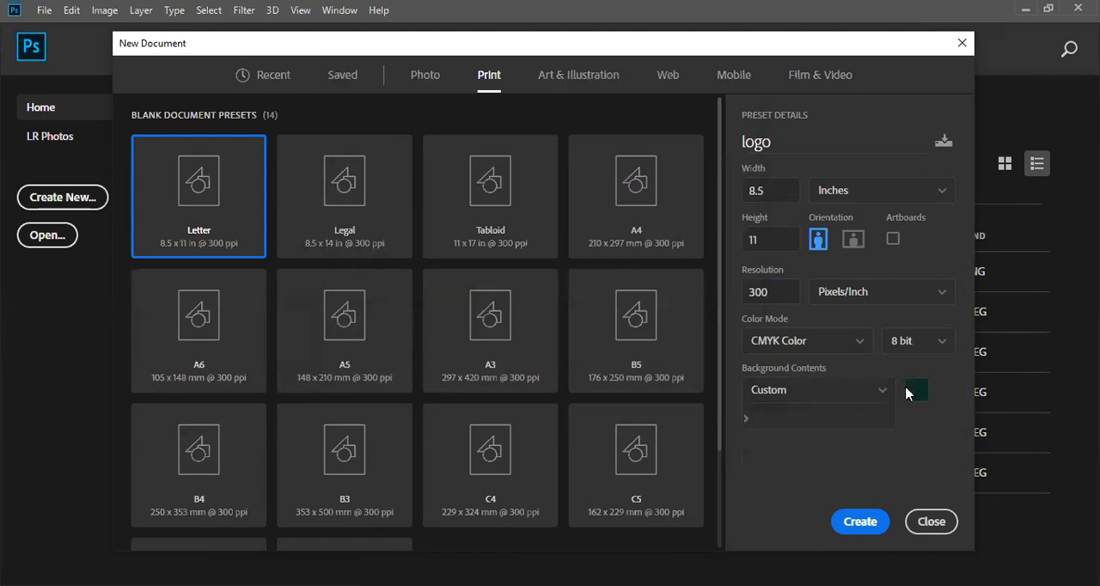
click(338, 112)
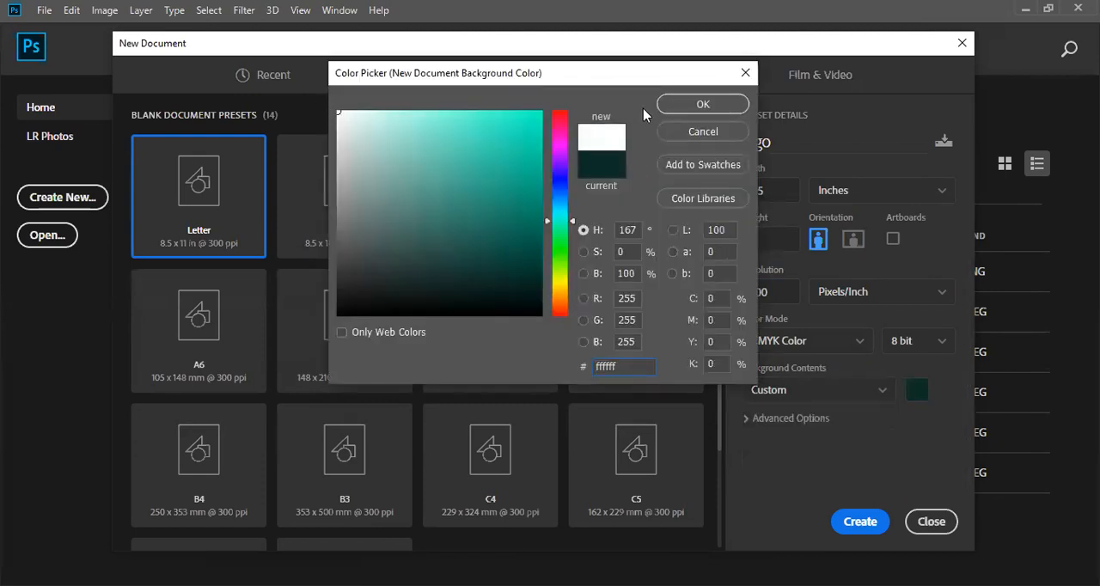
click(677, 112)
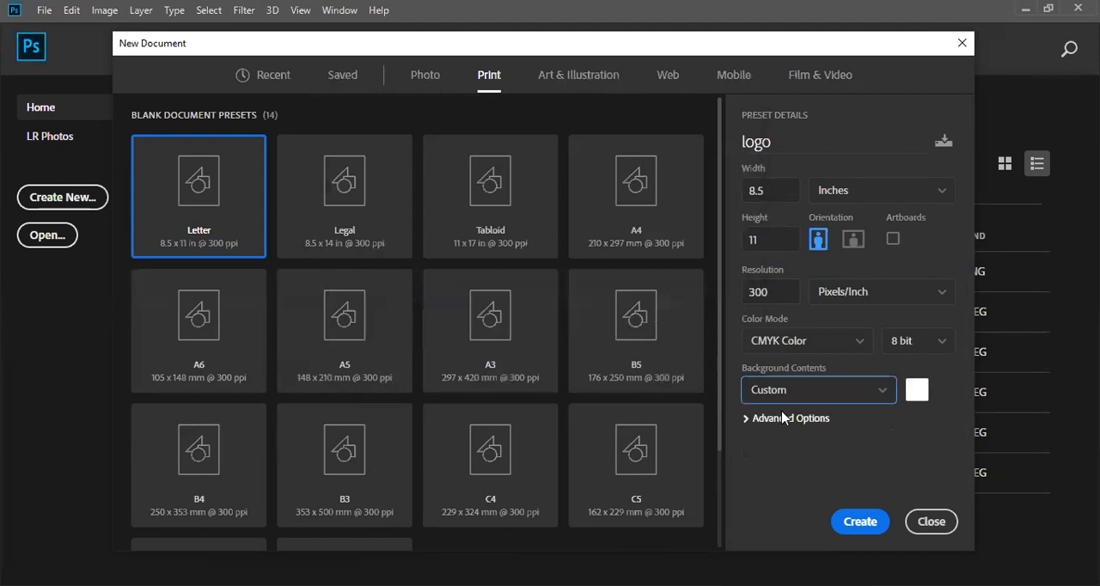
click(783, 418)
click(783, 418)
click(757, 419)
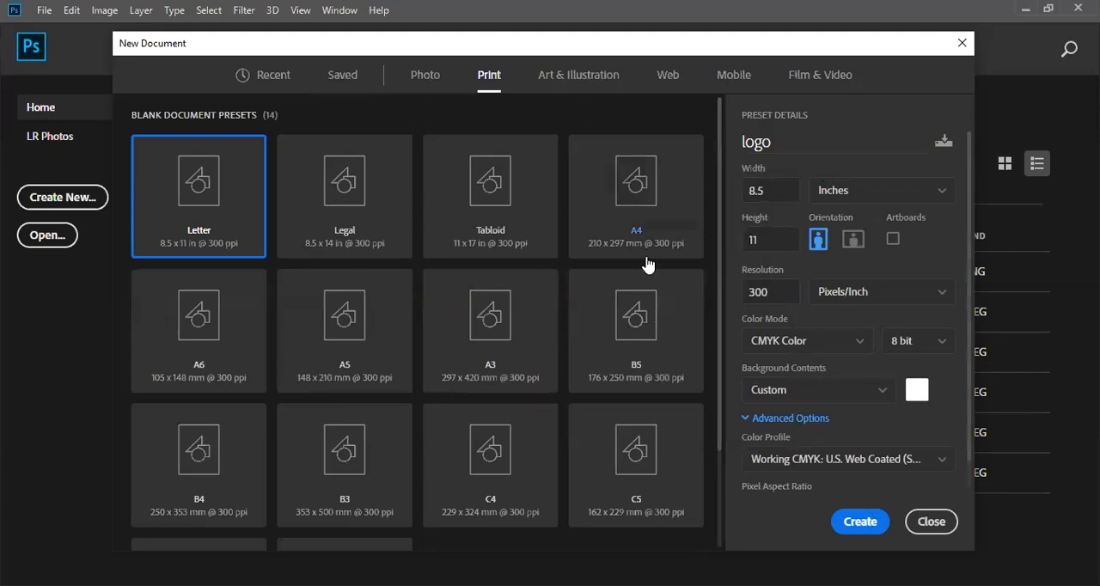
- Switch the new document to the Web Most Common preset, 1366 x 768, with Pixels as the unit
click(663, 81)
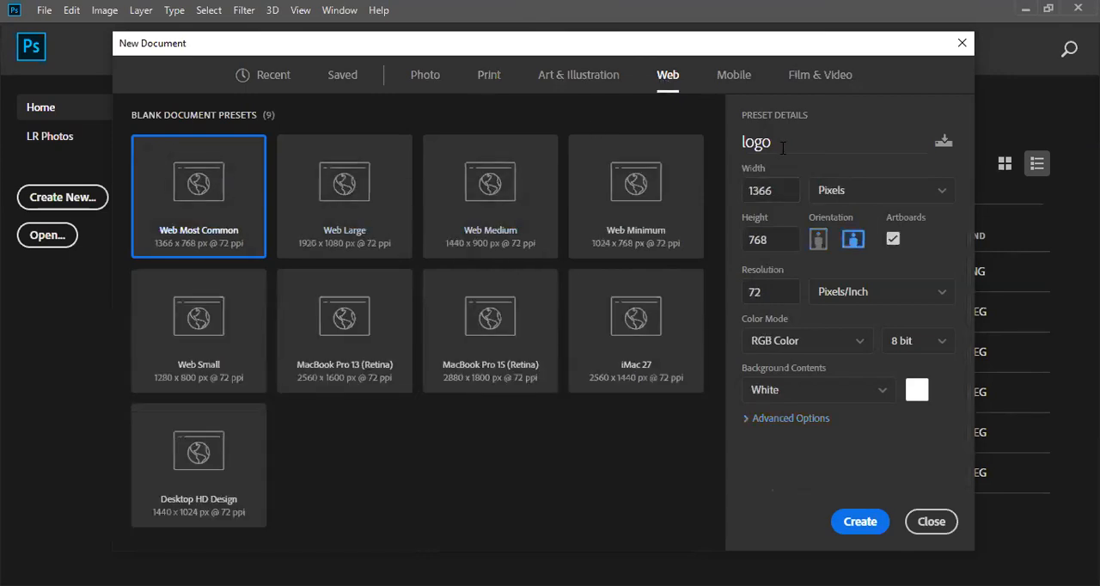
drag(782, 145, 735, 155)
click(943, 196)
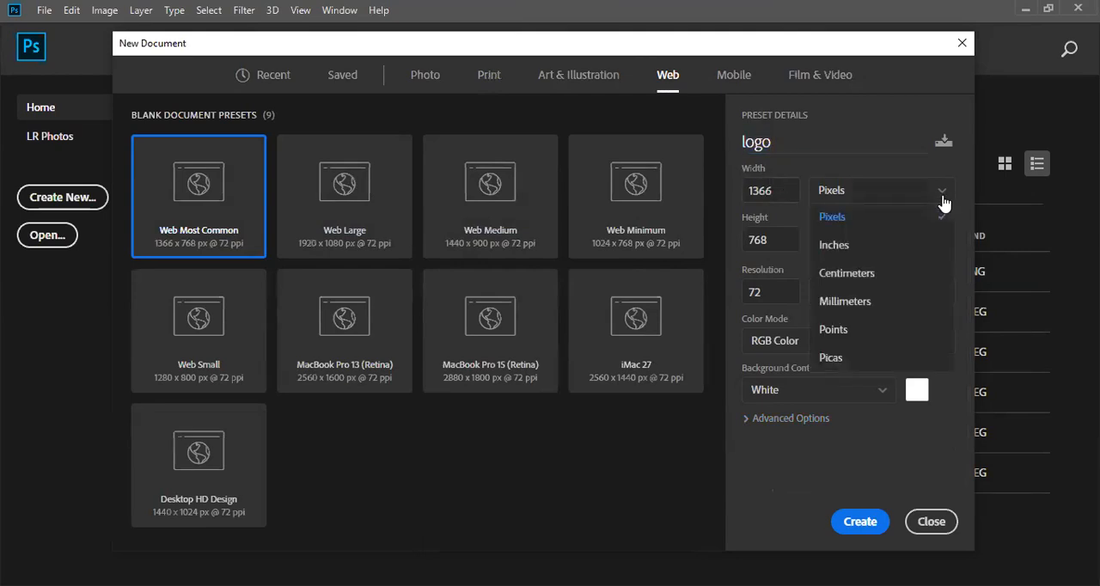
click(929, 219)
- Set the resolution to 300 pixels/inch and create the document
click(743, 200)
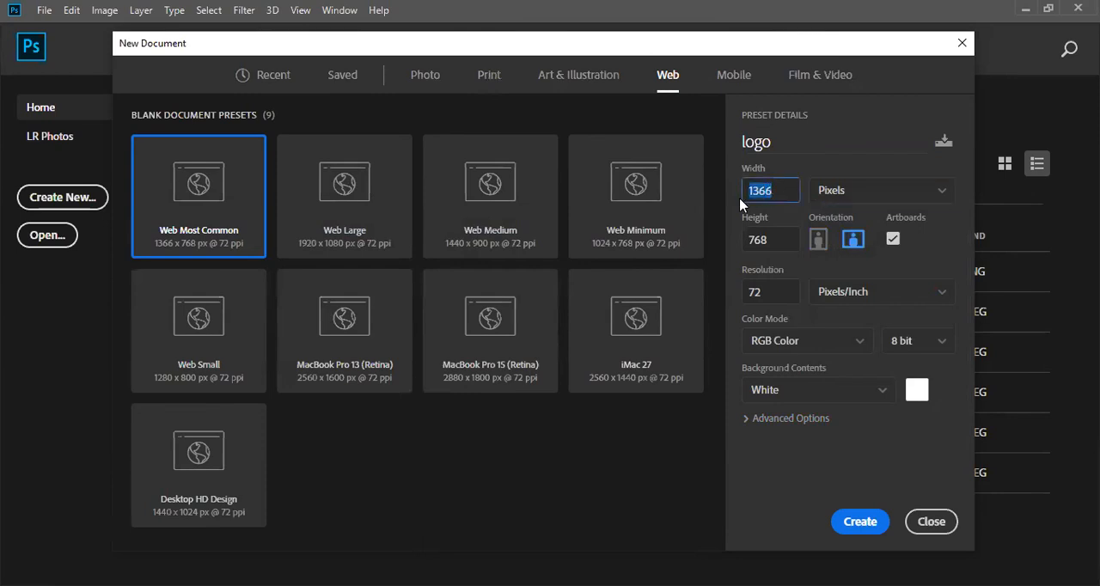
click(767, 240)
click(750, 292)
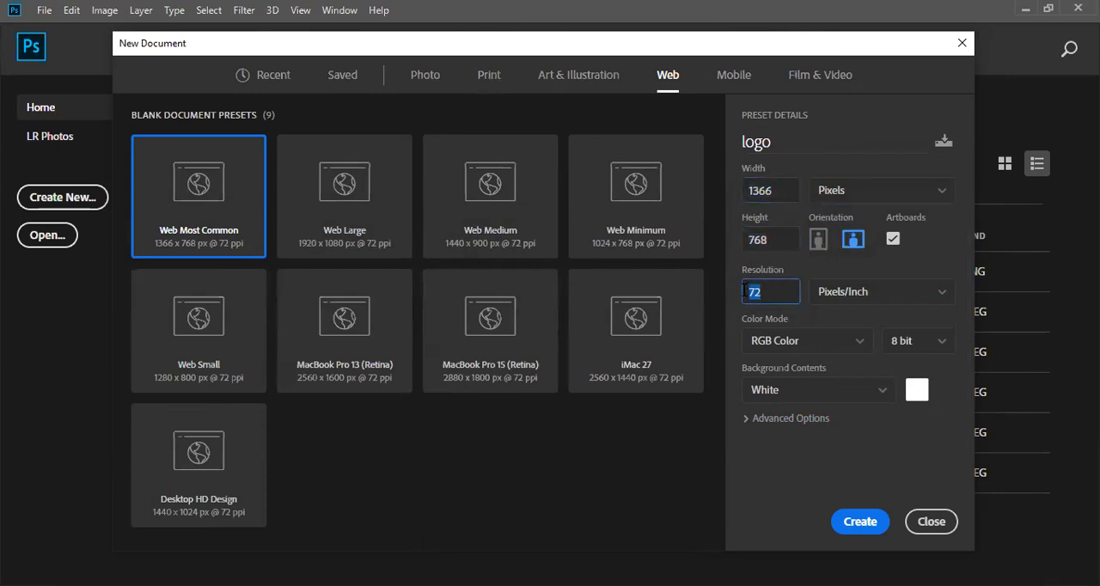
text(300)
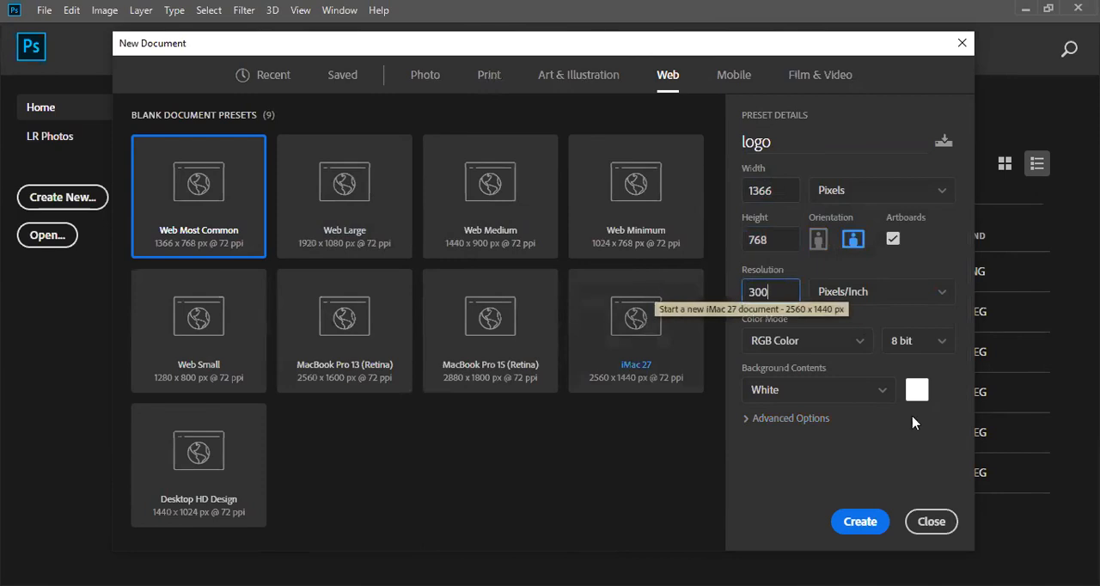
click(860, 522)
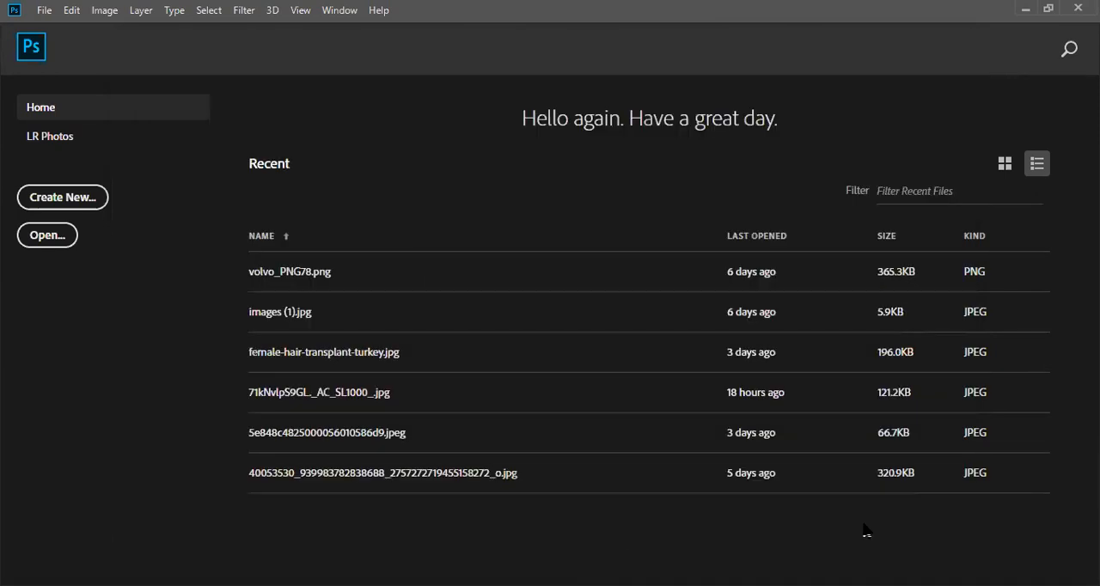
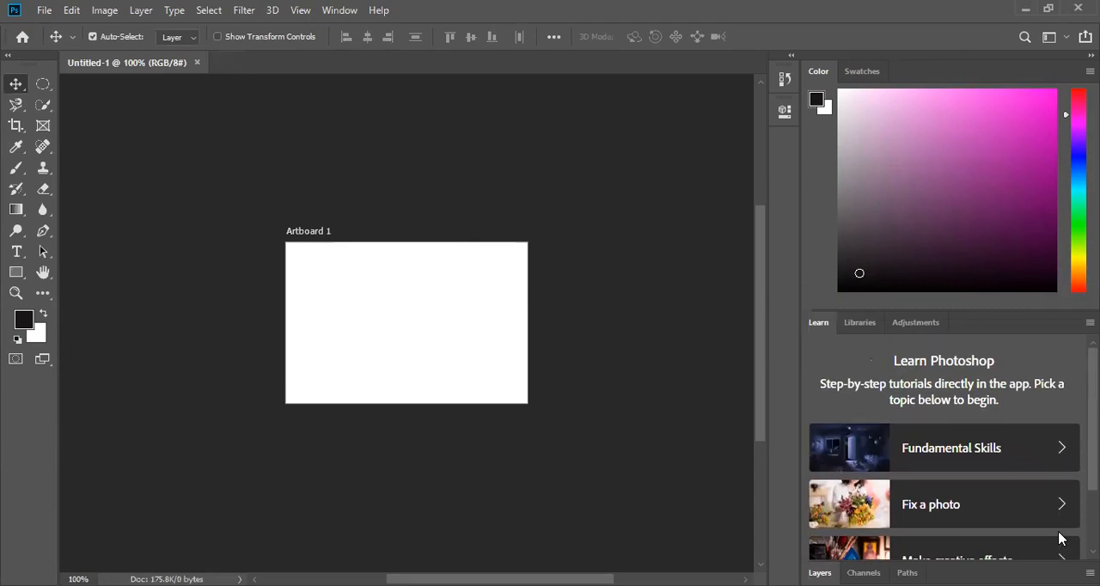
- Hide the Learn panel and show the Layers panel
click(338, 11)
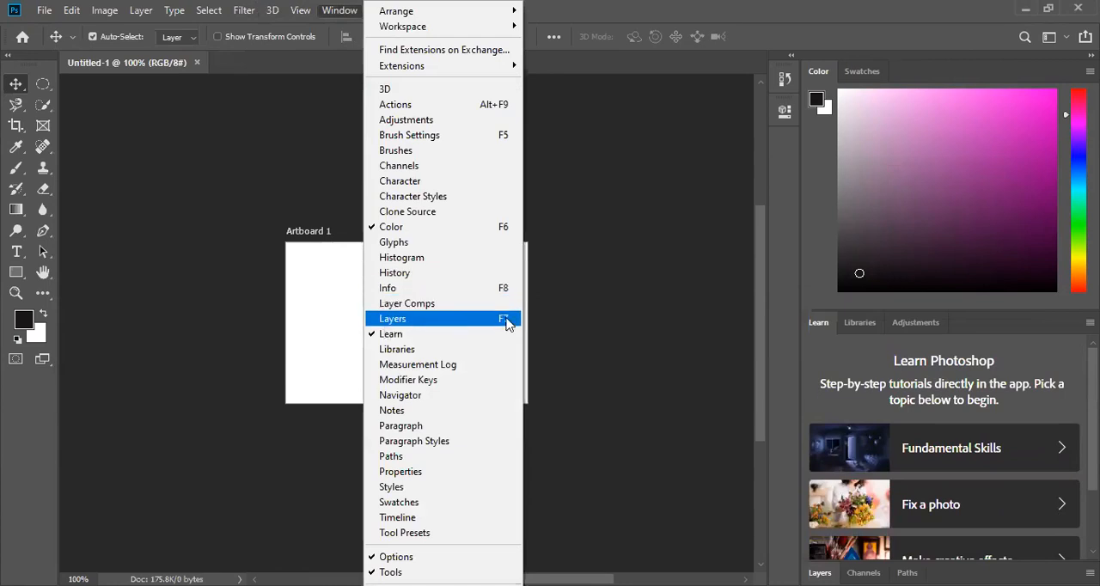
click(476, 335)
click(336, 10)
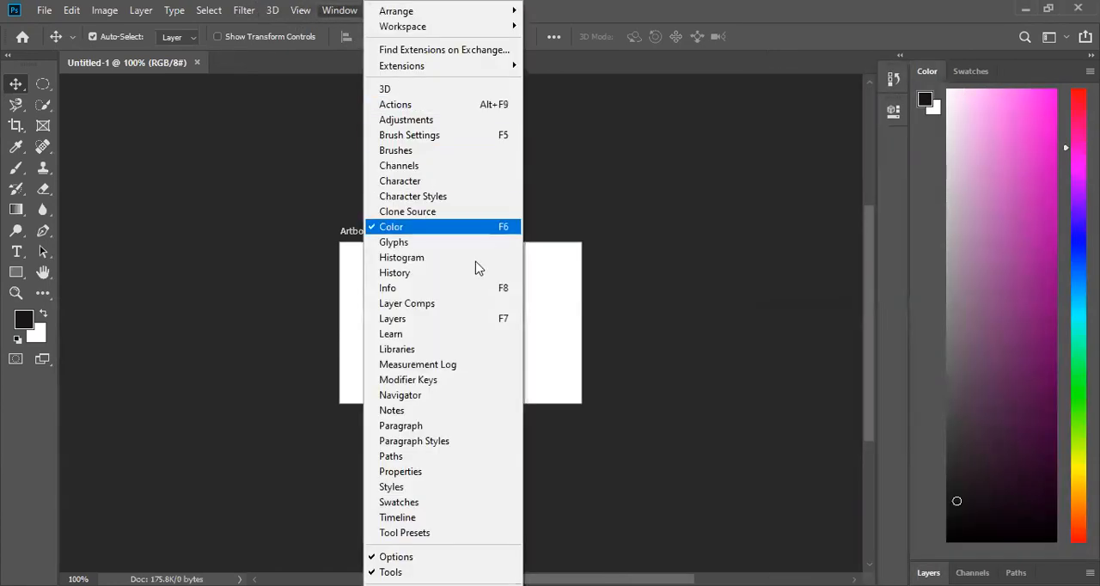
click(473, 323)
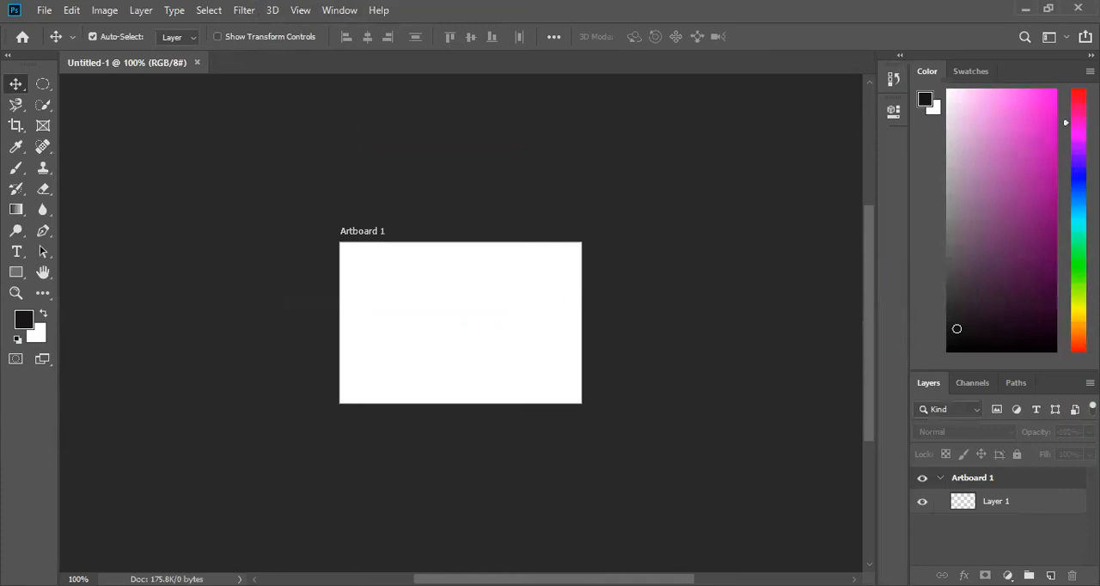
scroll(1055, 392, down, 3)
scroll(1054, 392, up, 1)
scroll(1055, 392, down, 2)
scroll(1051, 394, up, 3)
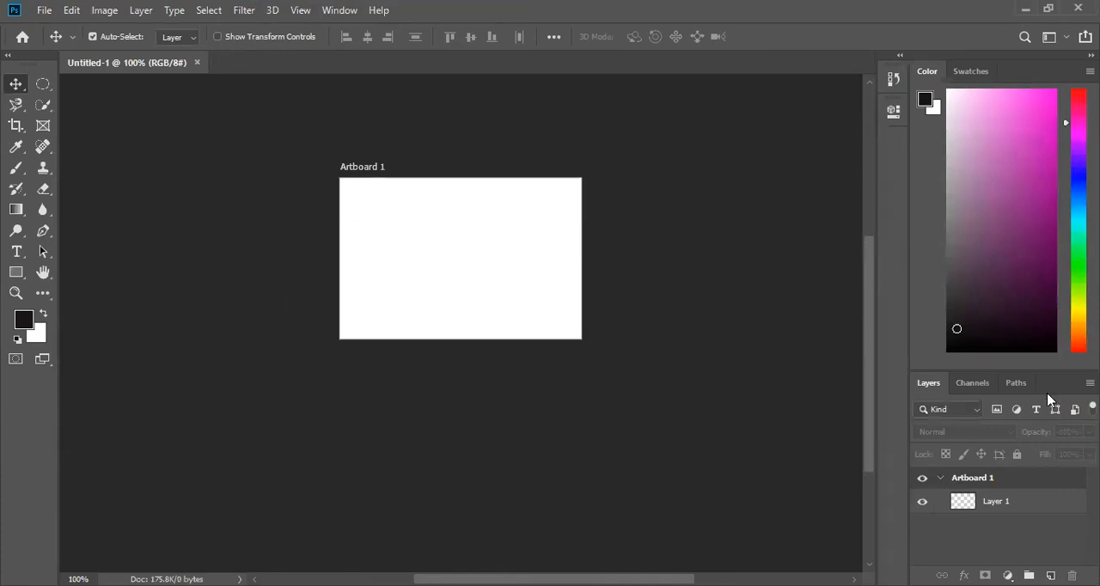
- Show the Learn panel again and dock the Layers panel group between the Color and Learn panels
click(353, 10)
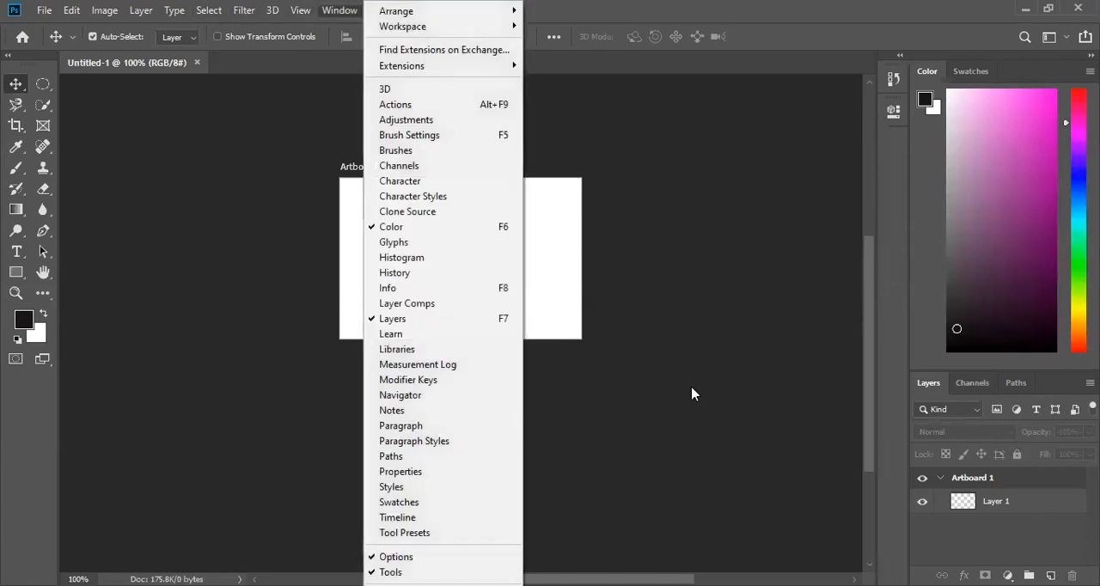
click(481, 335)
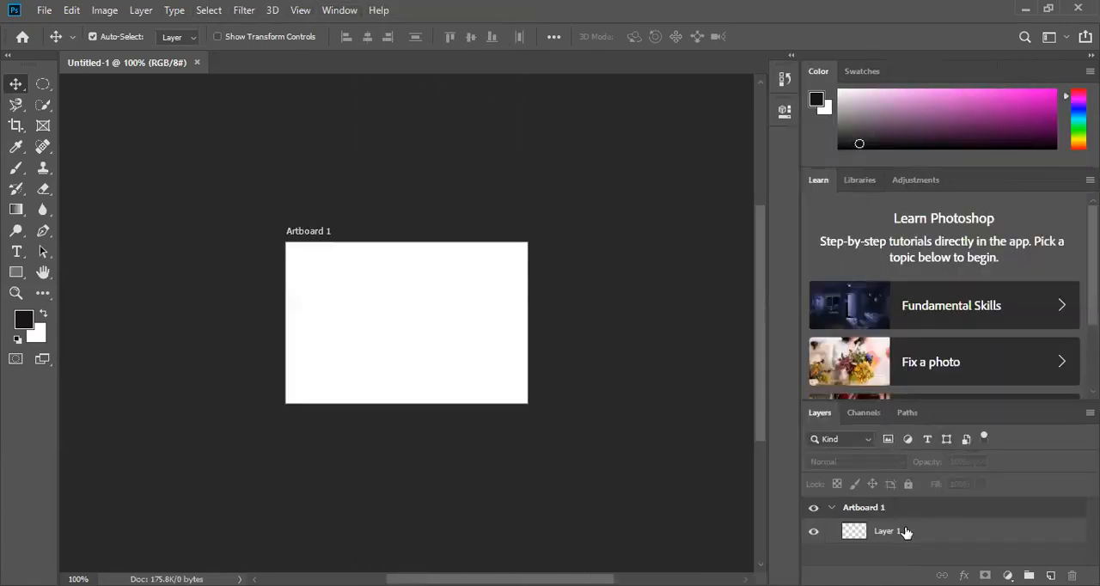
scroll(680, 422, down, 2)
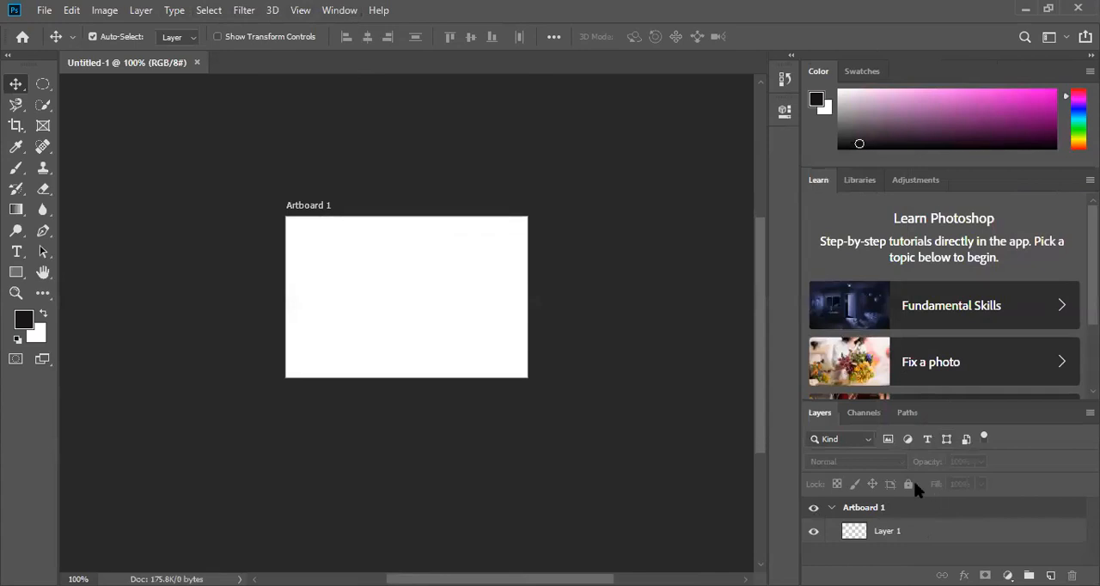
scroll(1027, 483, down, 3)
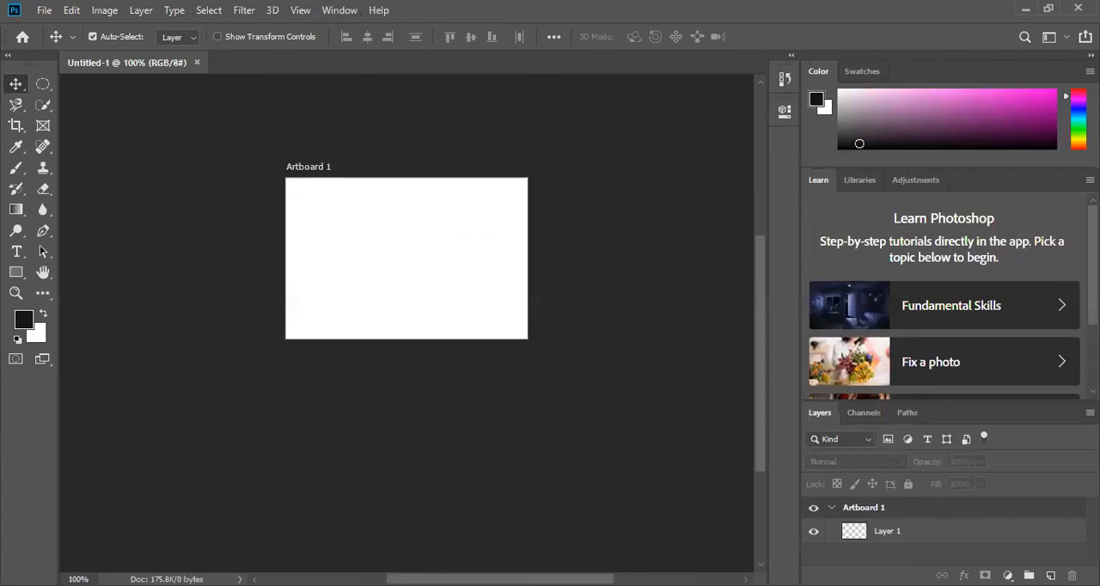
scroll(953, 299, down, 1)
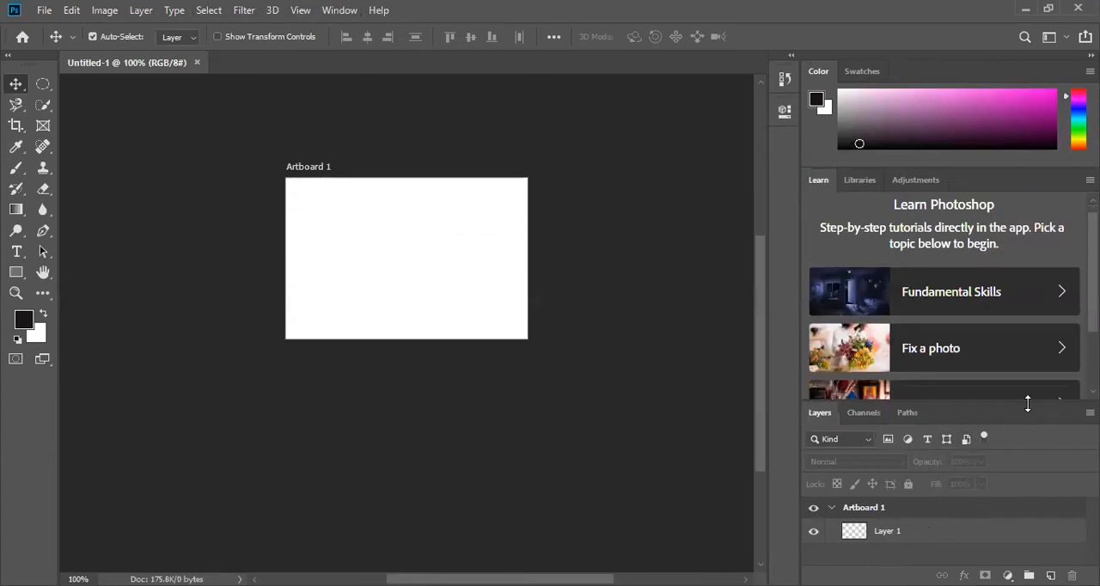
drag(1010, 430, 993, 288)
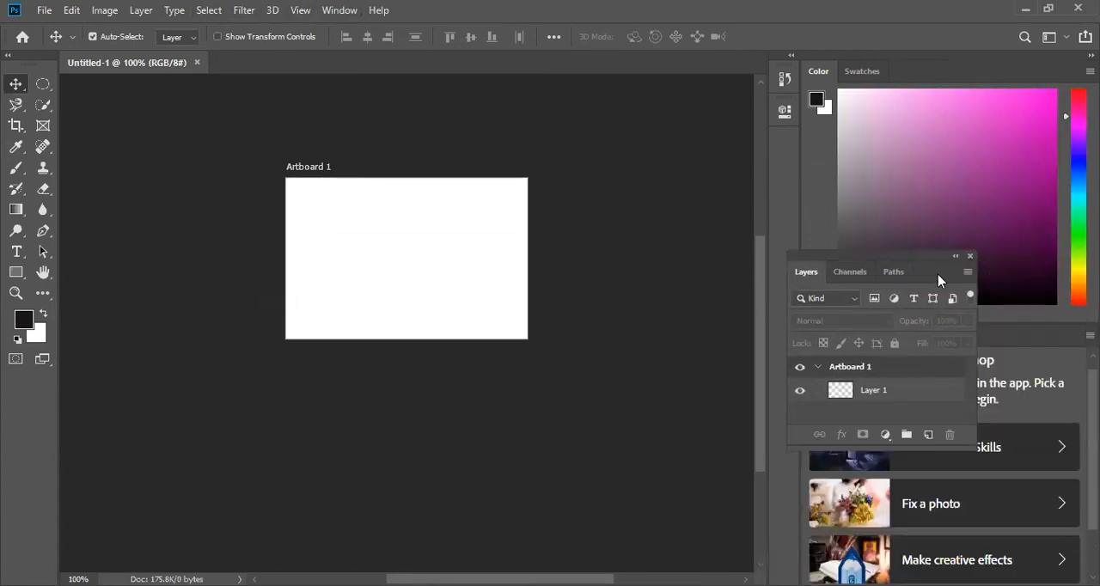
drag(926, 260, 1002, 327)
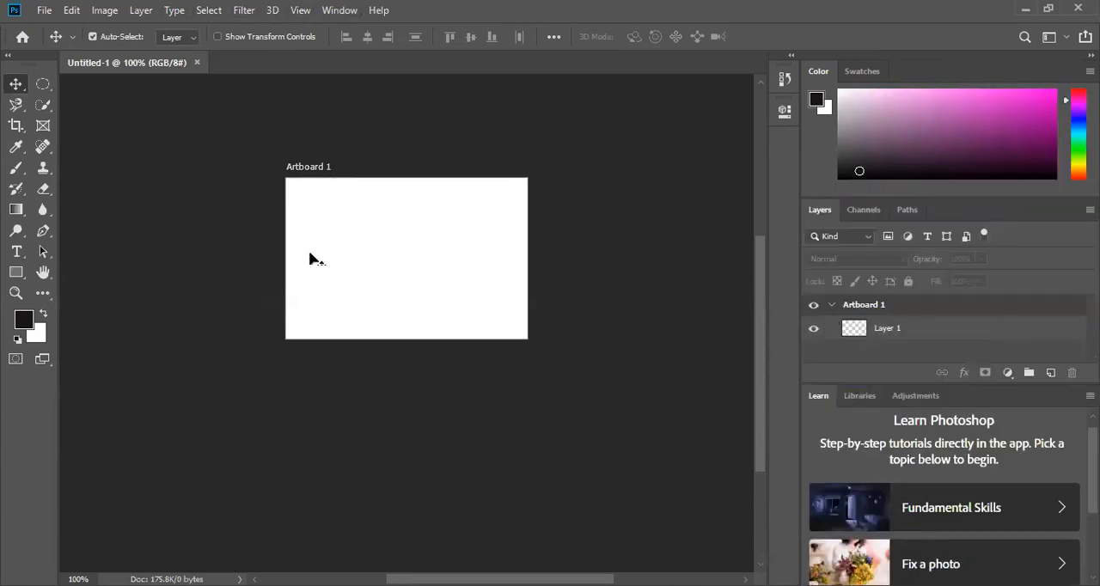
- Place the volvo_PNG78 image from the Downloads folder as an embedded object on the artboard
scroll(297, 240, up, 1)
click(43, 14)
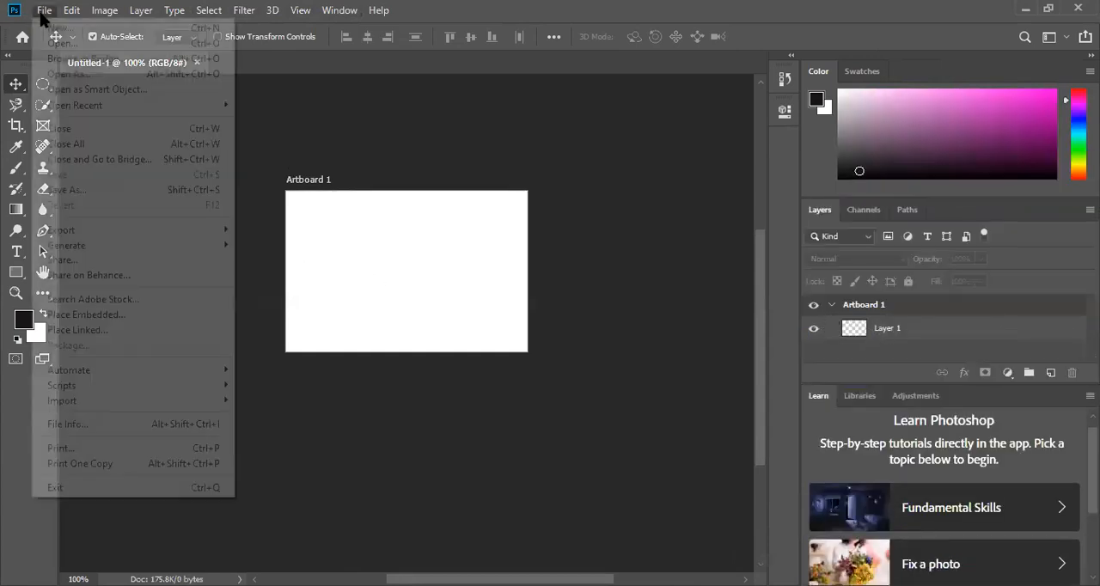
click(169, 324)
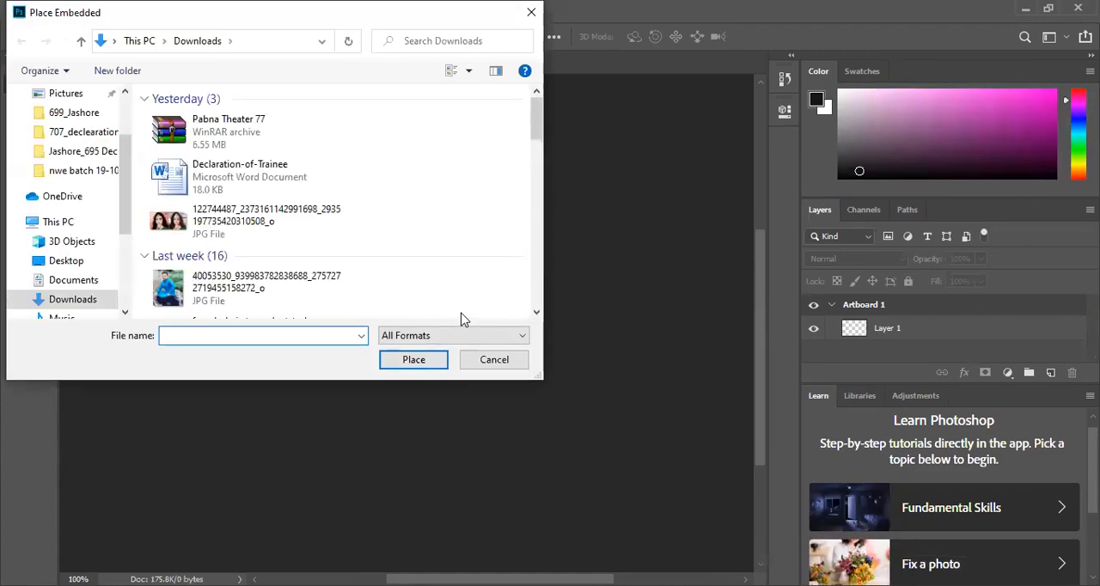
scroll(361, 235, down, 6)
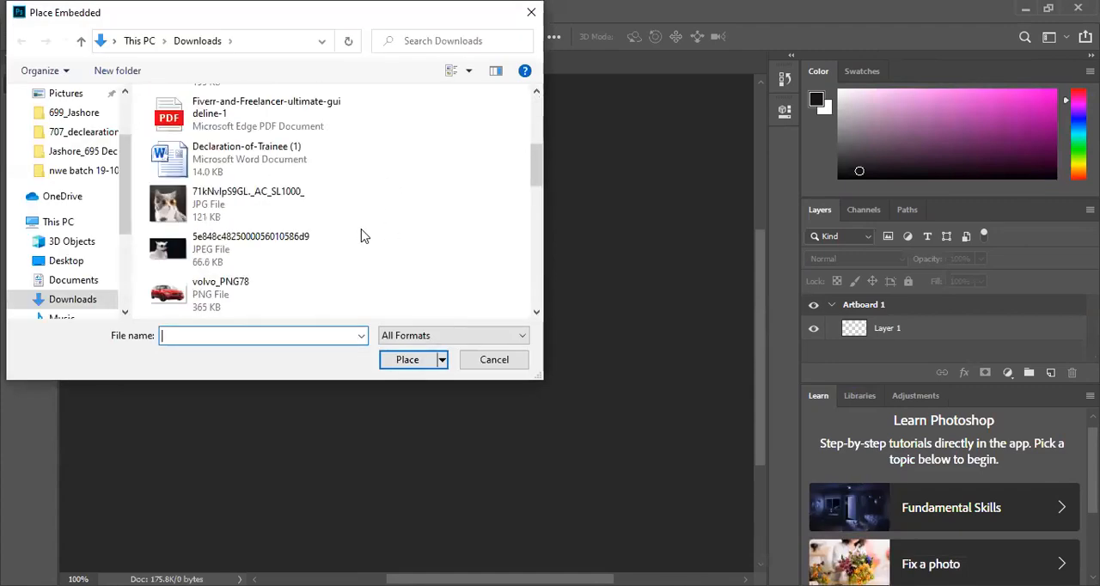
click(294, 283)
click(401, 365)
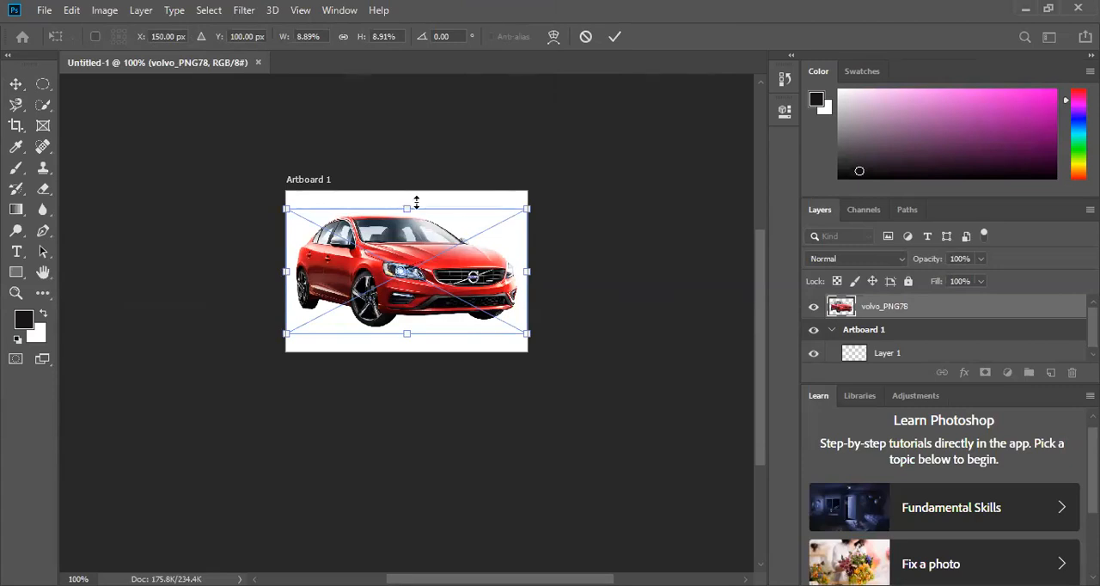
- Enlarge the placed car image to about 11.4% so it fills the artboard's height, and commit the transform
drag(406, 203, 412, 192)
drag(408, 333, 413, 354)
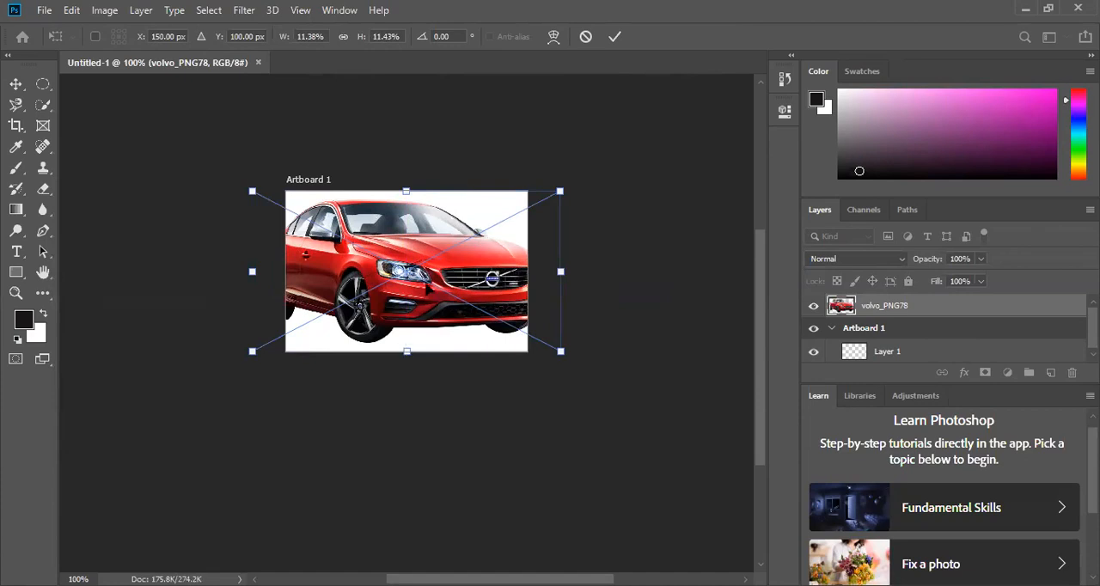
click(614, 45)
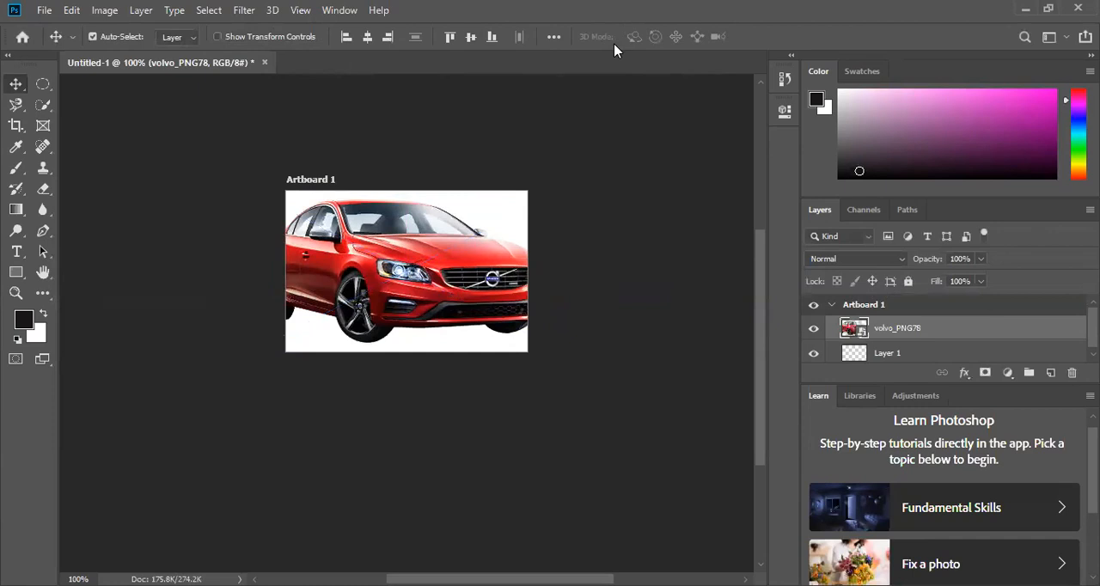
- Extend the artboard outward at its lower corners with the Crop tool to about 1.29 x 0.82 in
click(15, 126)
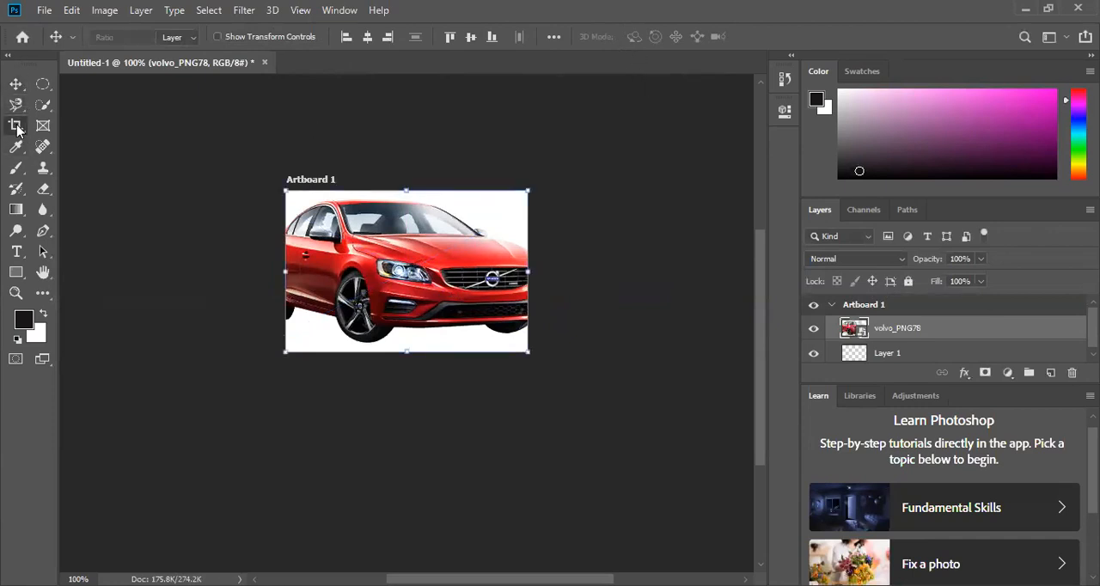
right_click(15, 125)
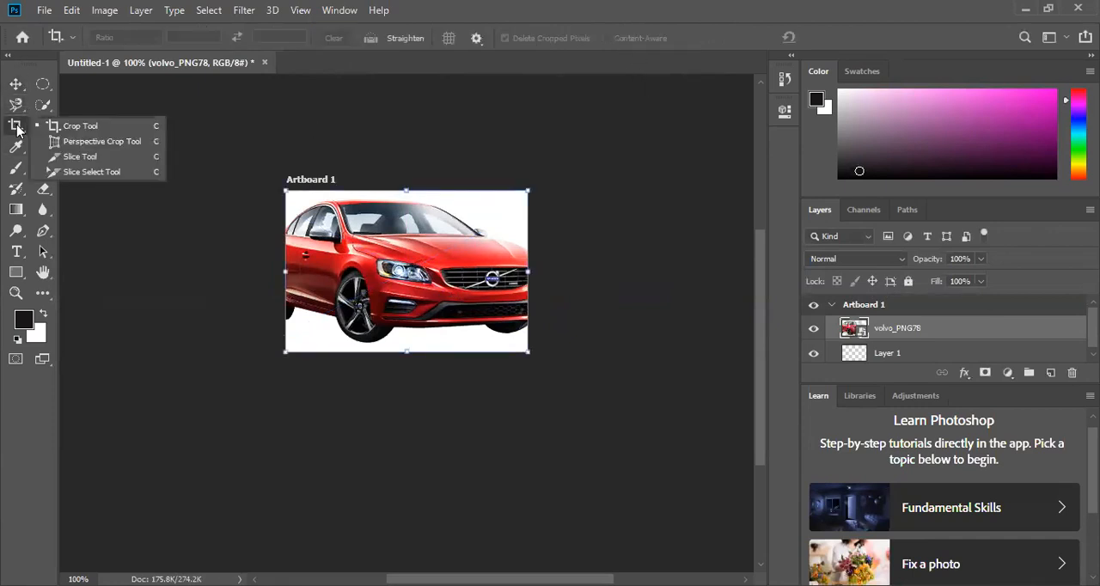
click(206, 189)
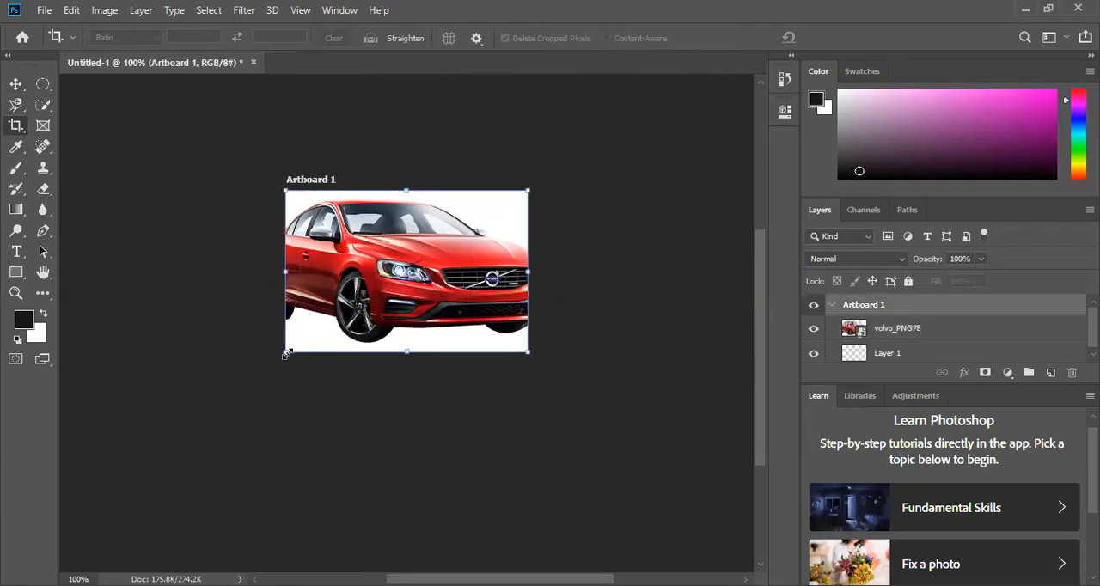
drag(279, 360, 264, 370)
key(Return)
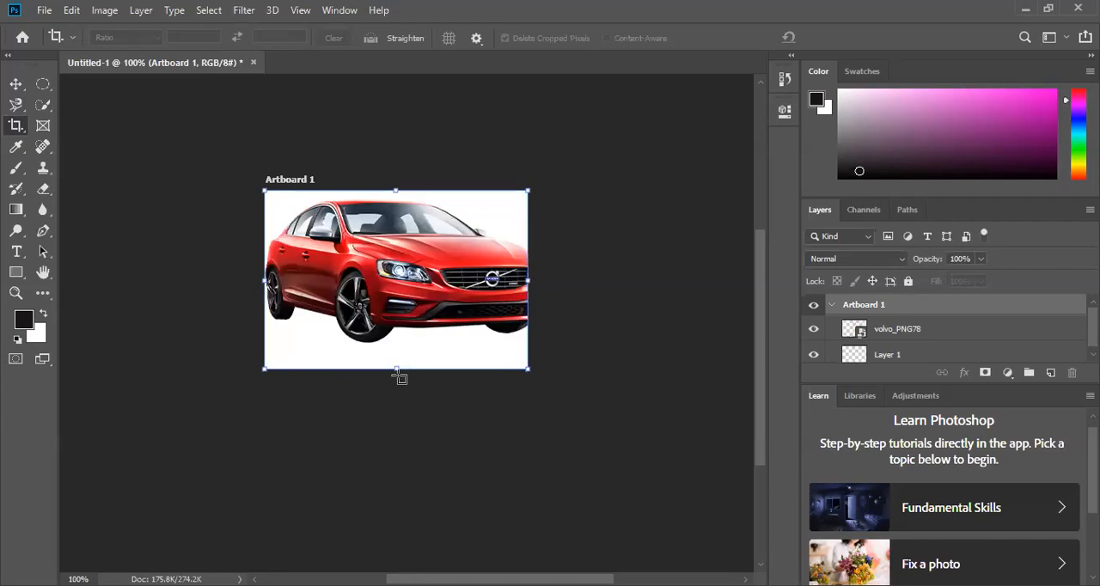
drag(528, 370, 577, 388)
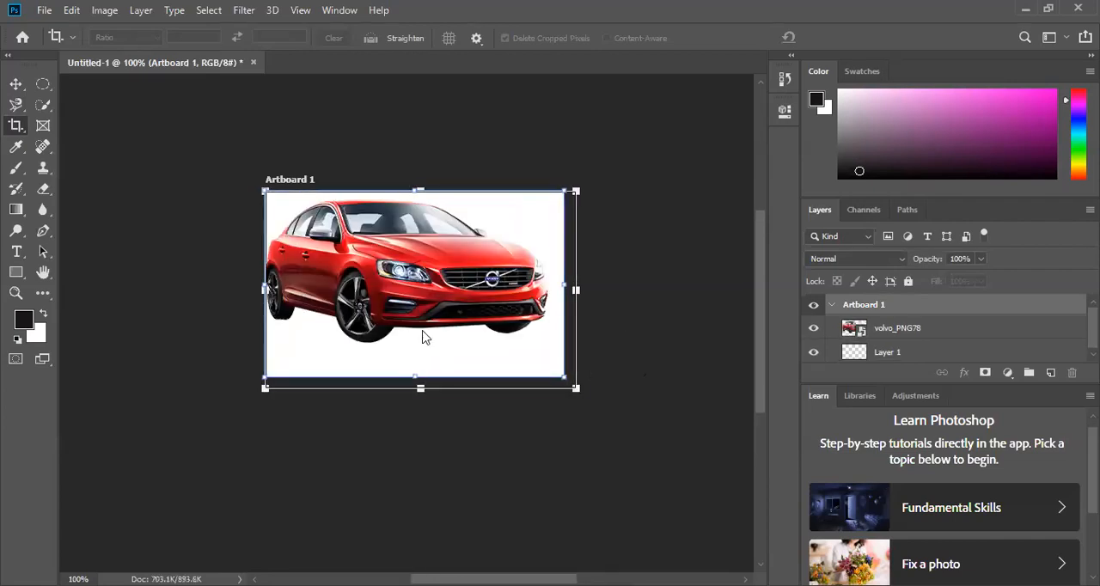
- Extend the artboard's upper-left corner outward to make it about 1.42 x 0.91 in, undoing the stray small artboard
mouse_move(264, 187)
mouse_down()
mouse_move(236, 169)
mouse_move(269, 194)
mouse_up()
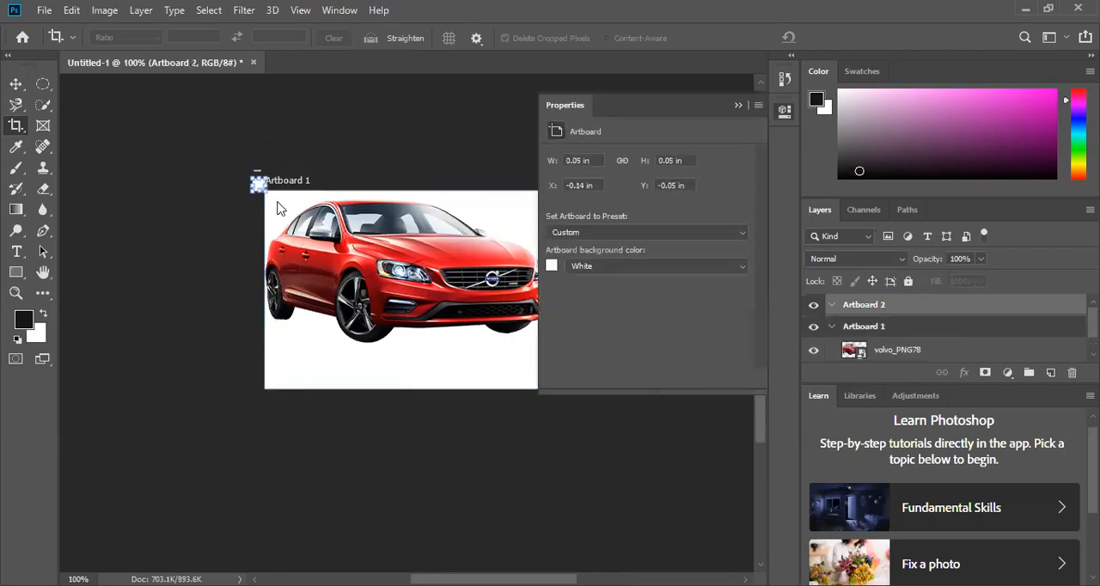
key(ctrl+z)
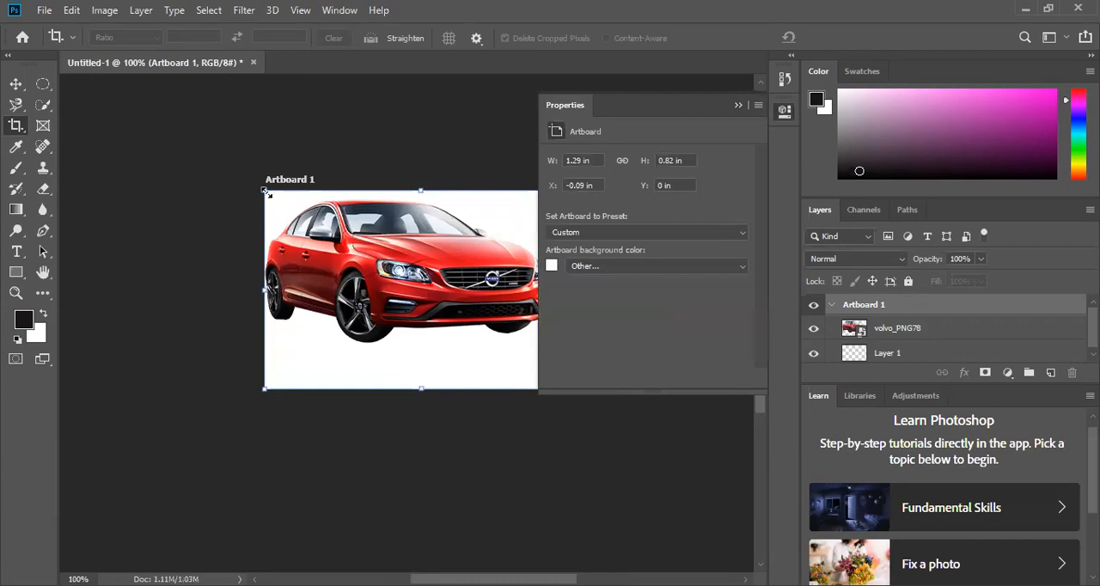
drag(265, 192, 234, 170)
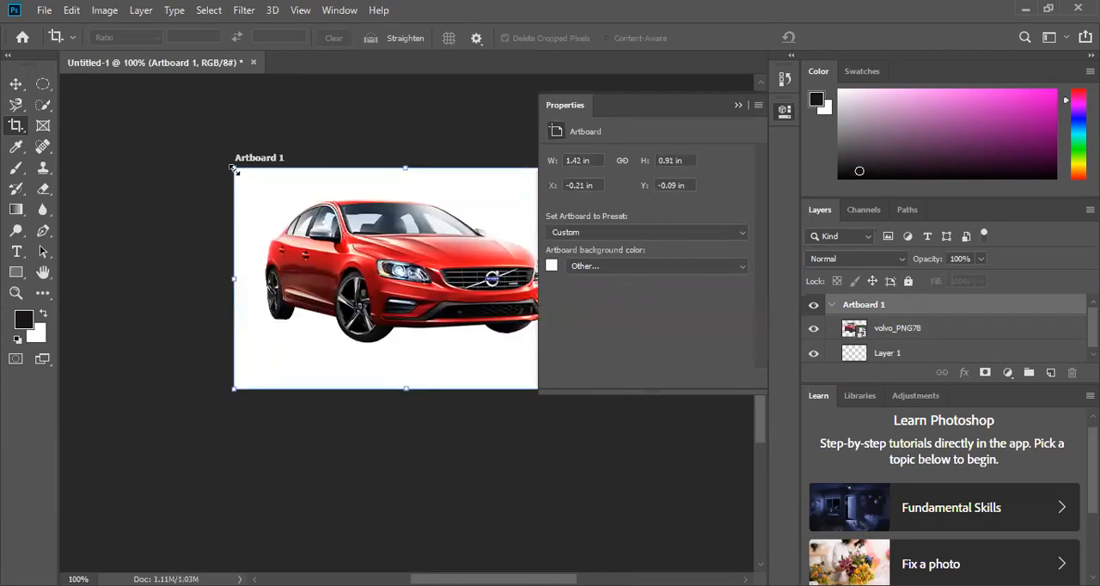
- Look through the artboard's background color choices and size presets without changing them
click(624, 273)
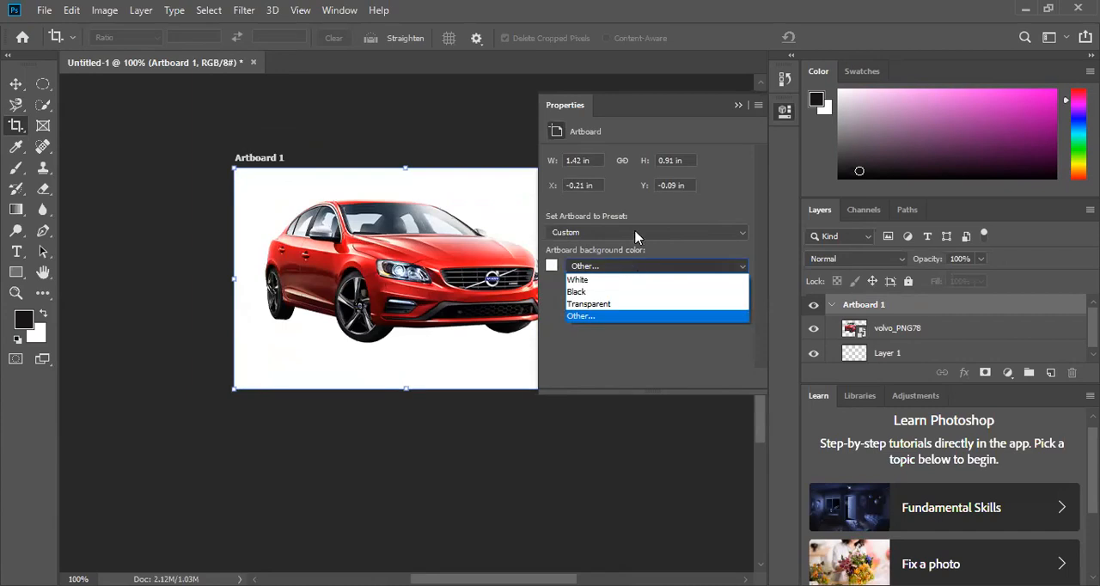
click(637, 237)
click(738, 239)
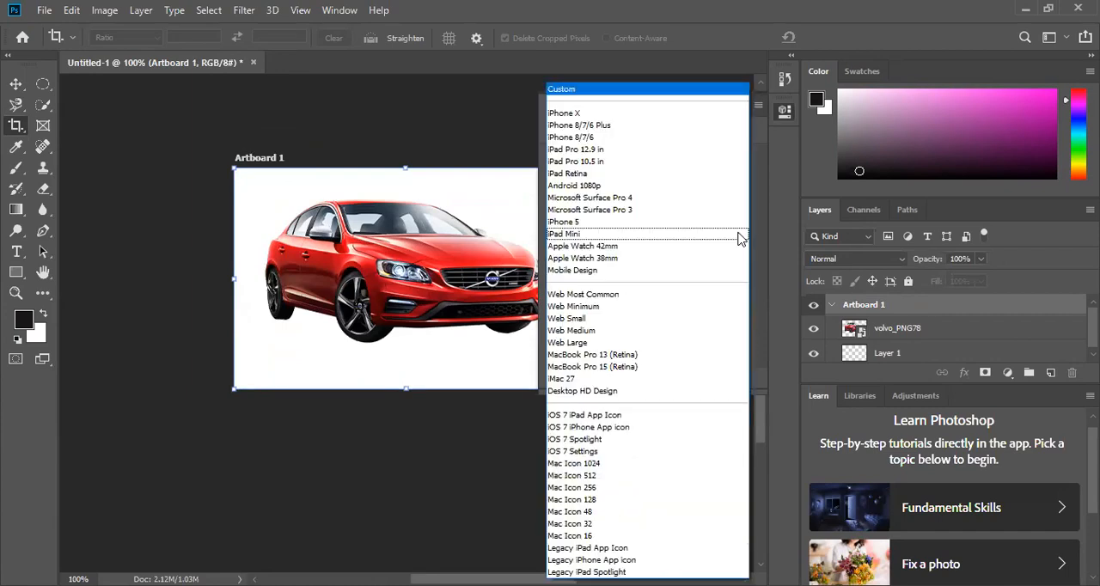
click(430, 135)
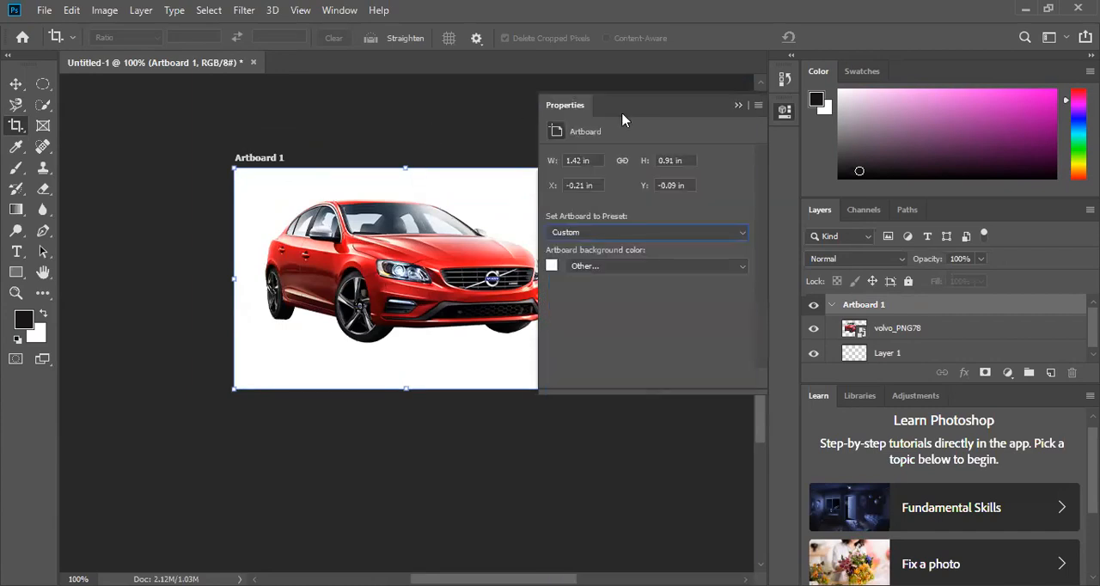
- Collapse the artboard properties, switch to the Move tool and deselect the artboard
click(739, 104)
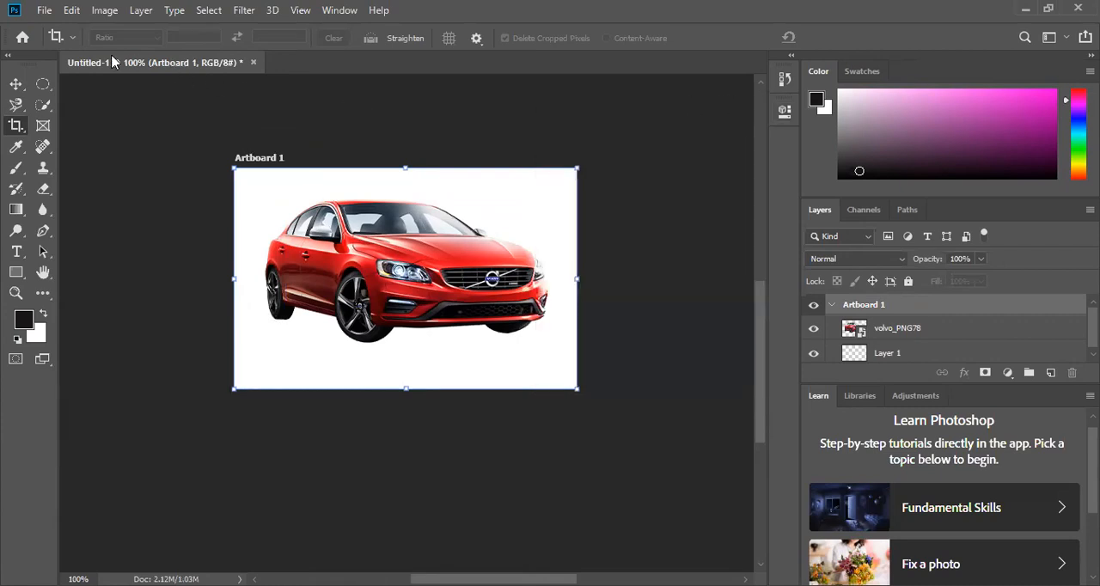
click(16, 85)
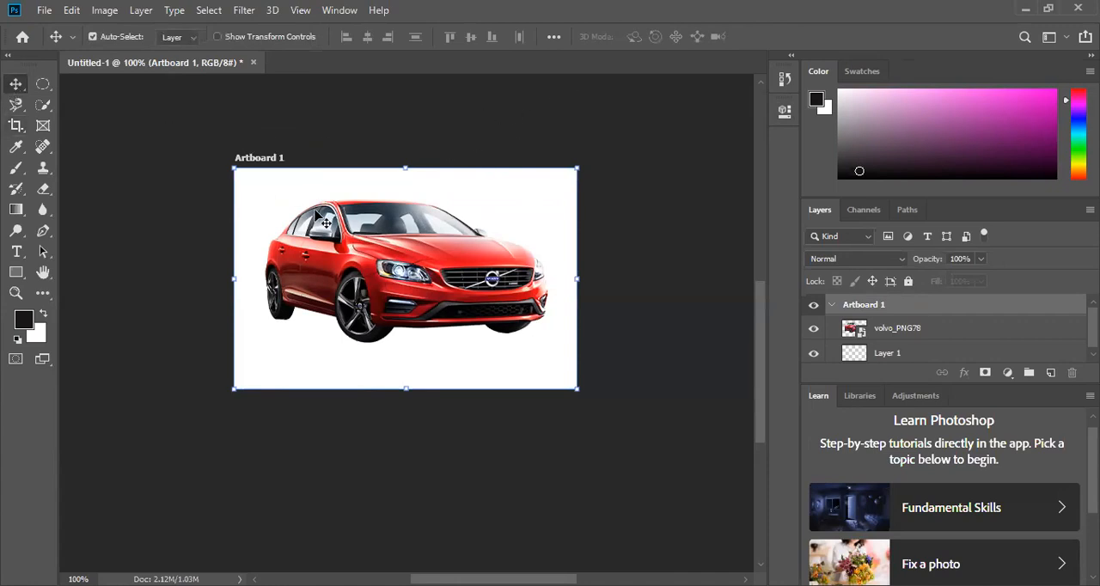
click(481, 120)
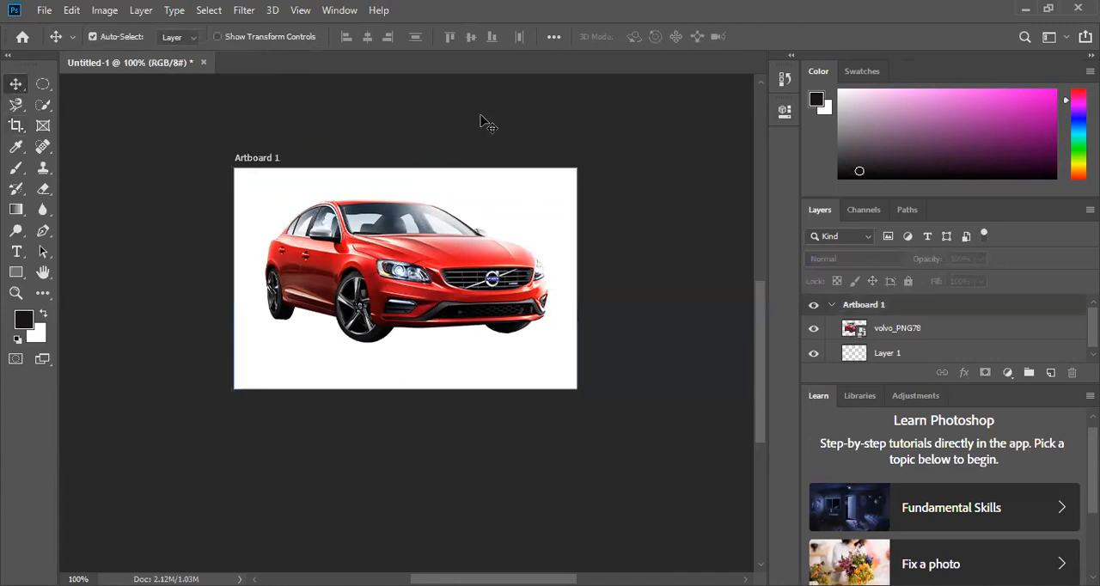
- Examine the width, height and resolution settings in Image Size and cancel without changes
click(101, 10)
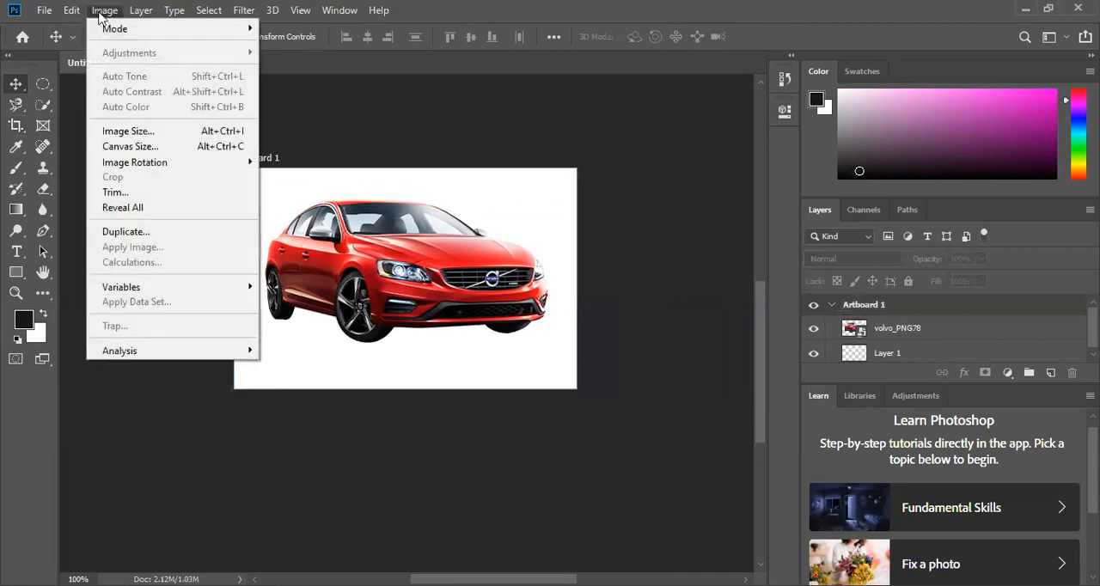
click(178, 137)
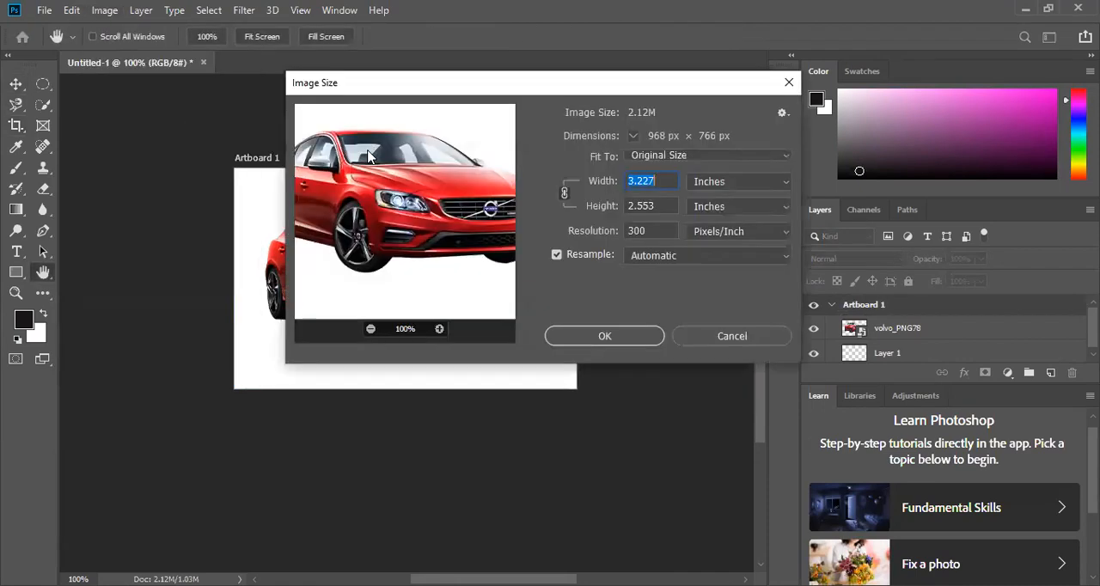
click(667, 181)
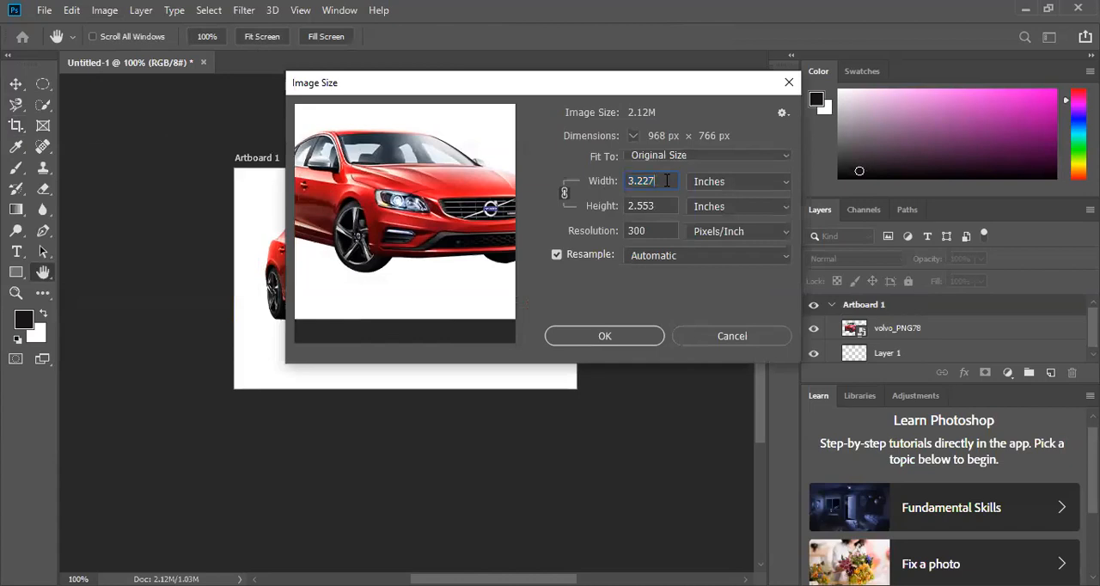
double_click(647, 179)
key(Tab)
key(Tab)
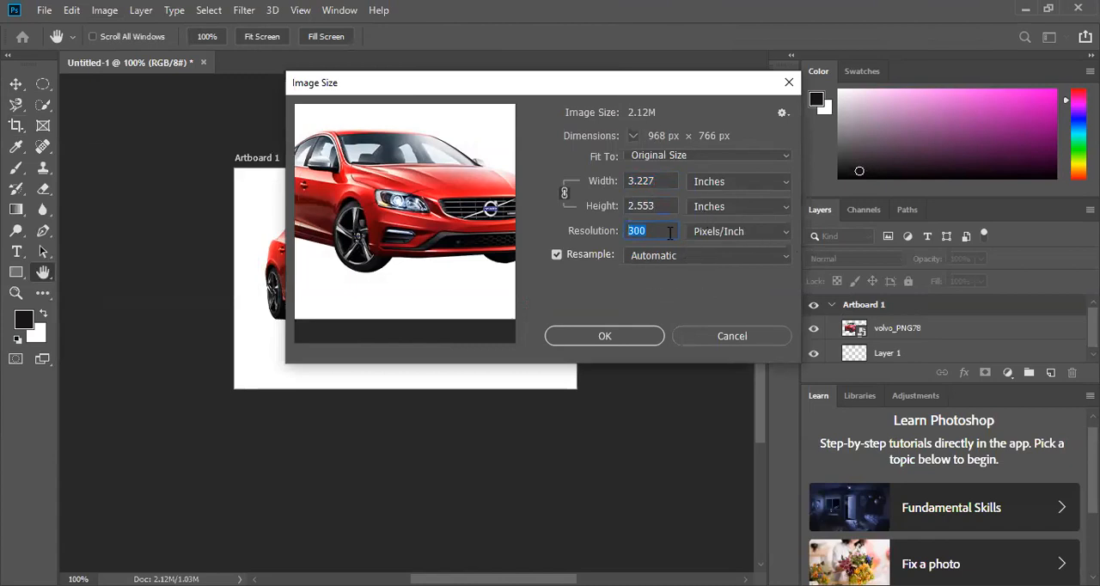
click(724, 340)
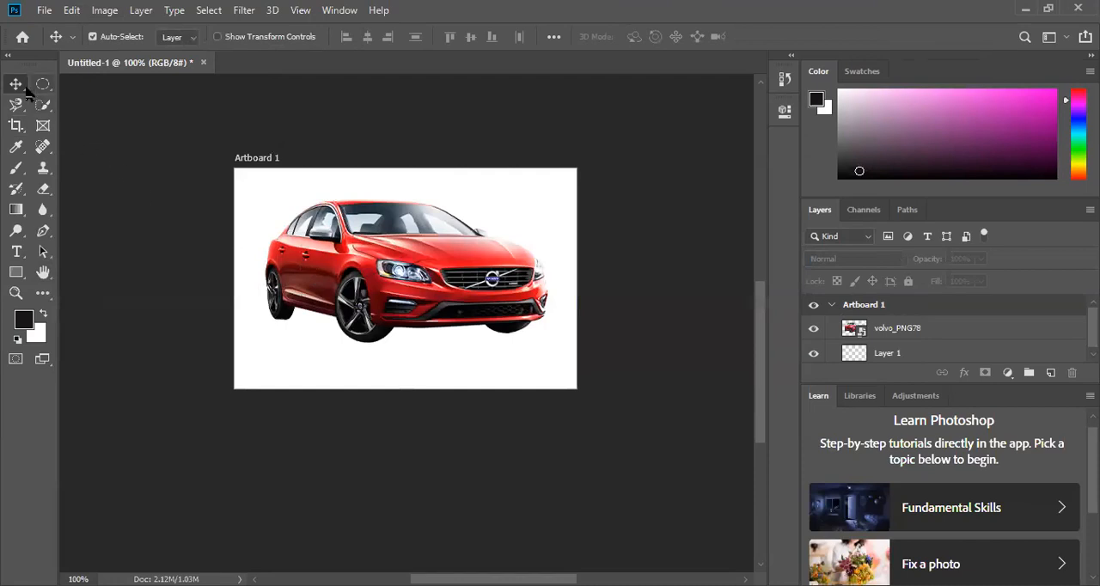
- Reposition the car on the artboard with the Move tool, undoing the move that pushes it past the upper-left edges
mouse_move(379, 279)
mouse_down()
mouse_move(357, 270)
mouse_move(399, 277)
mouse_up()
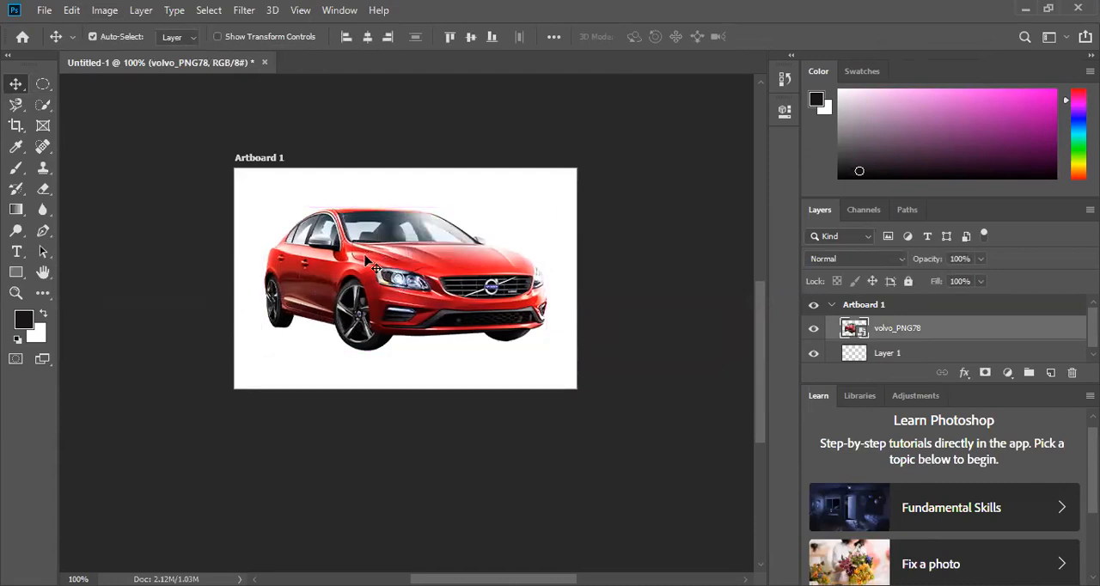
right_click(13, 87)
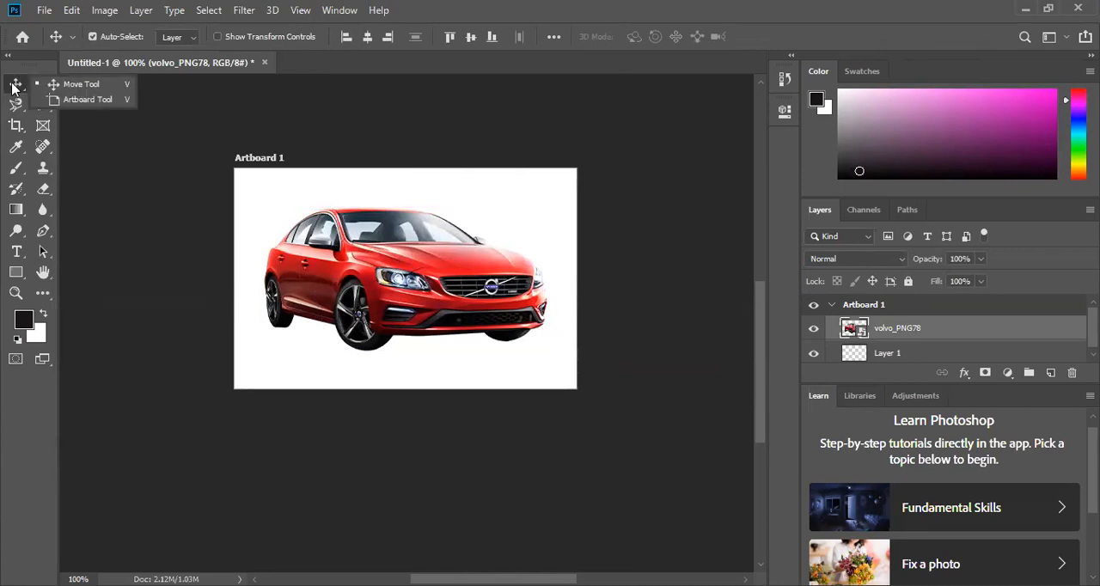
click(14, 89)
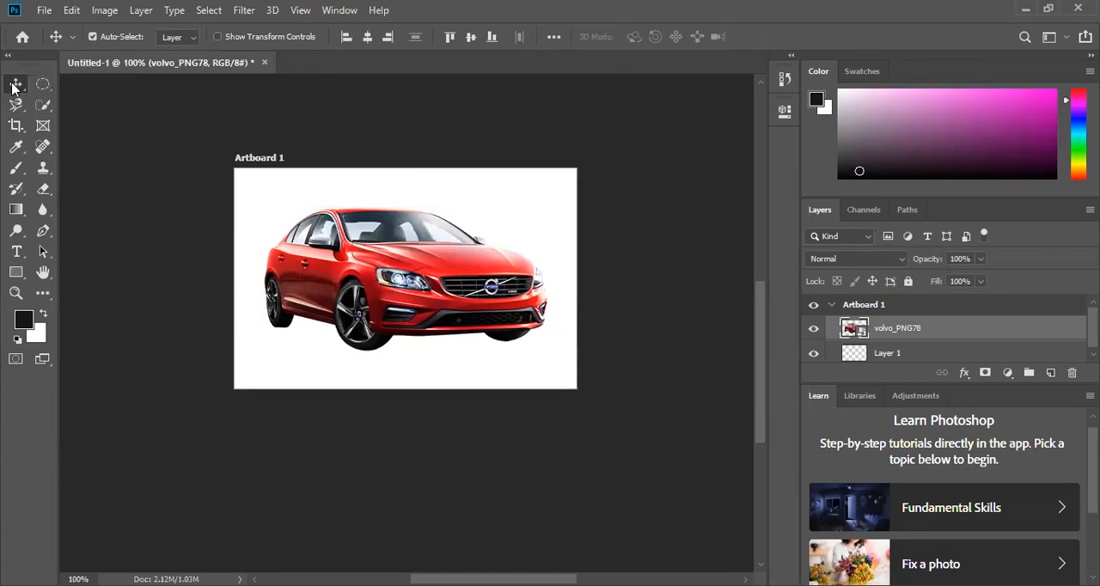
drag(514, 253, 437, 174)
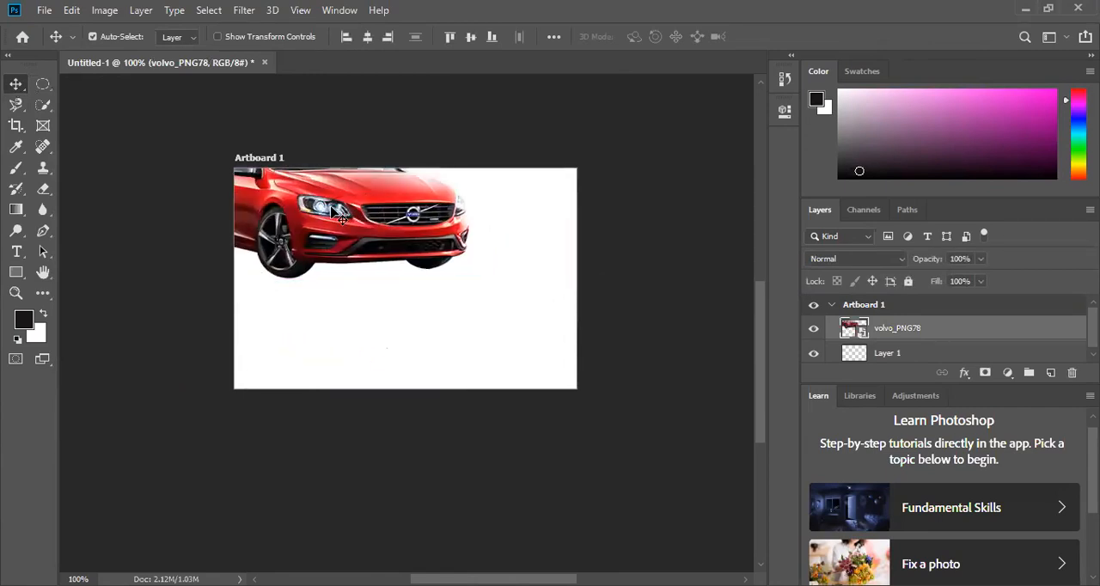
key(ctrl+z)
drag(419, 294, 391, 254)
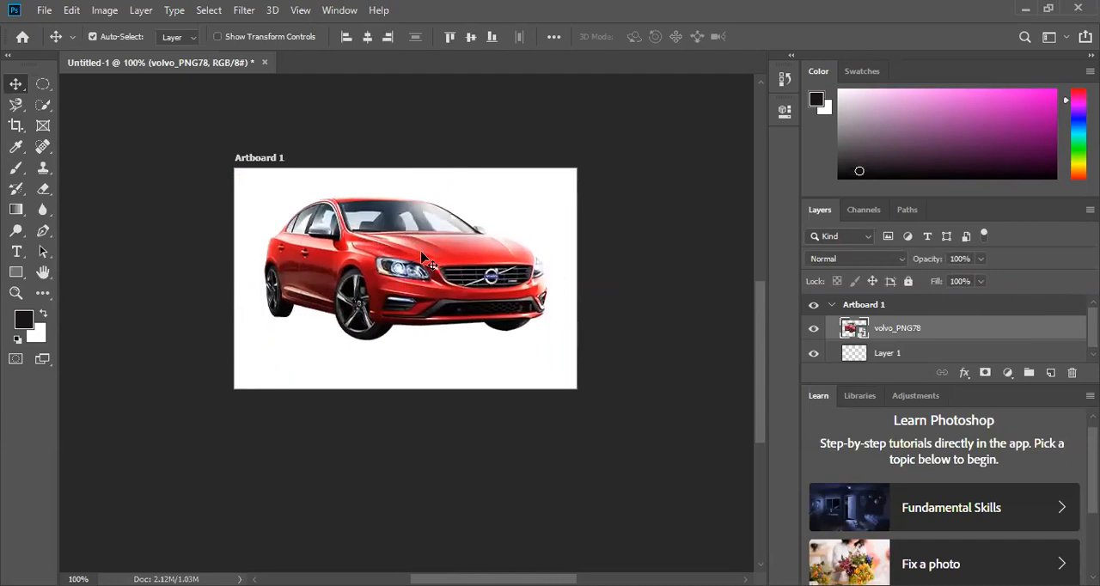
- Select a rectangle over the car's hood and headlight with the Rectangular Marquee tool and try to delete it
click(43, 84)
click(43, 85)
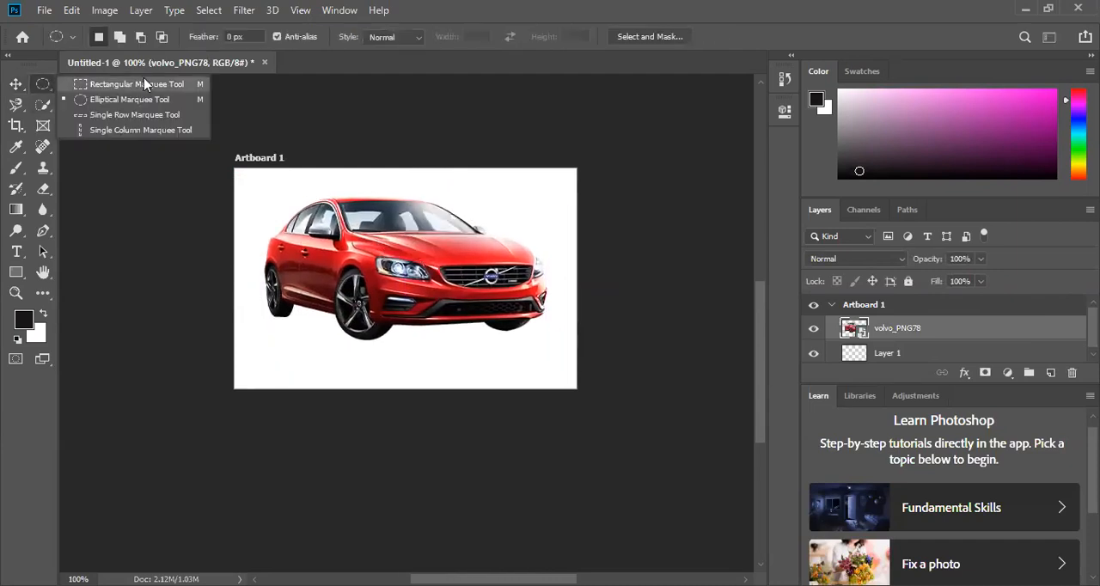
click(101, 84)
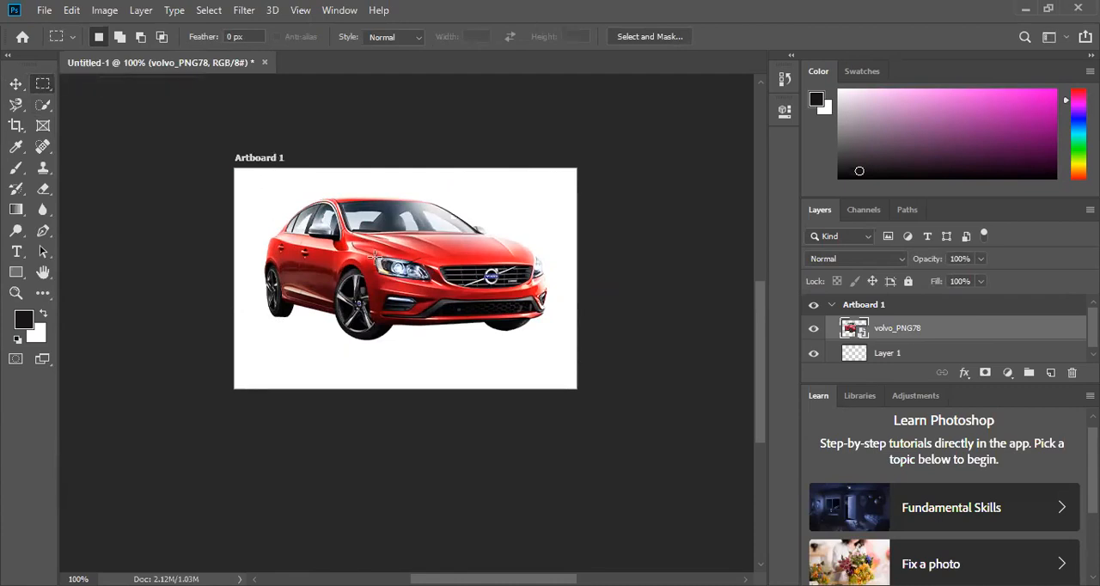
drag(369, 234, 516, 268)
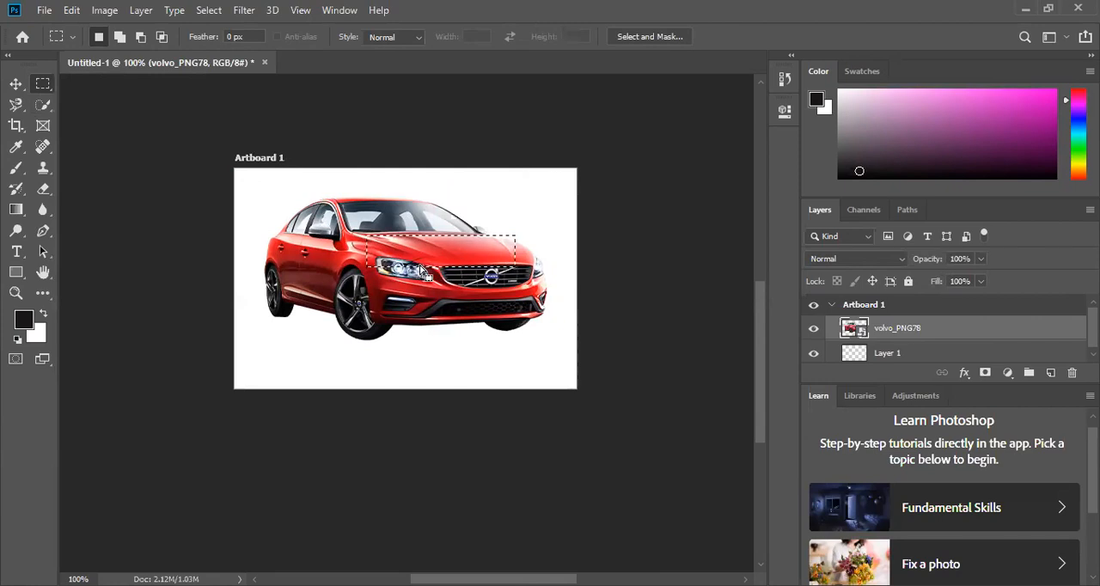
key(Delete)
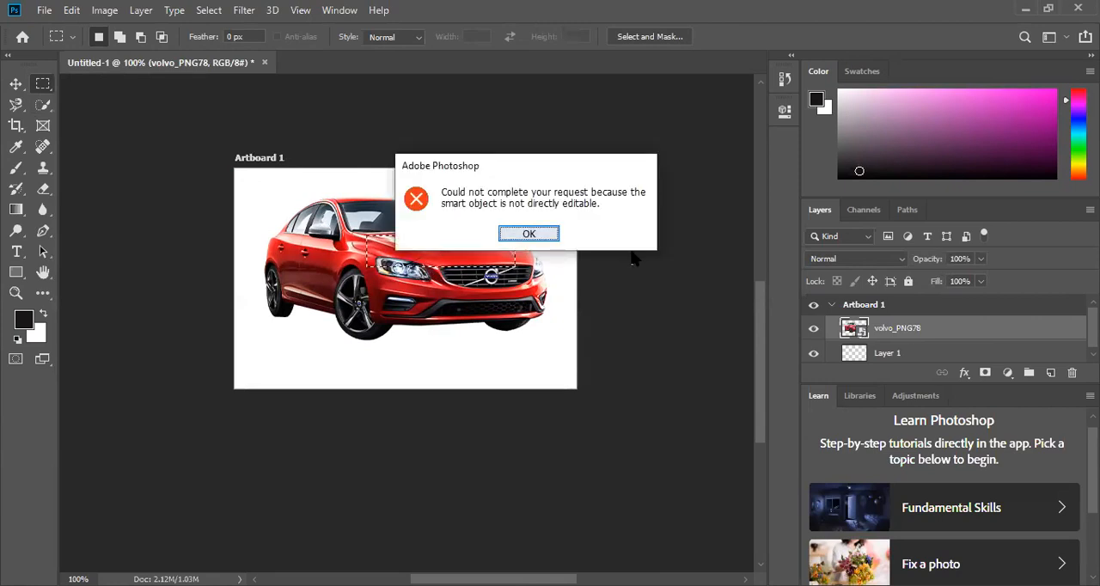
key(Return)
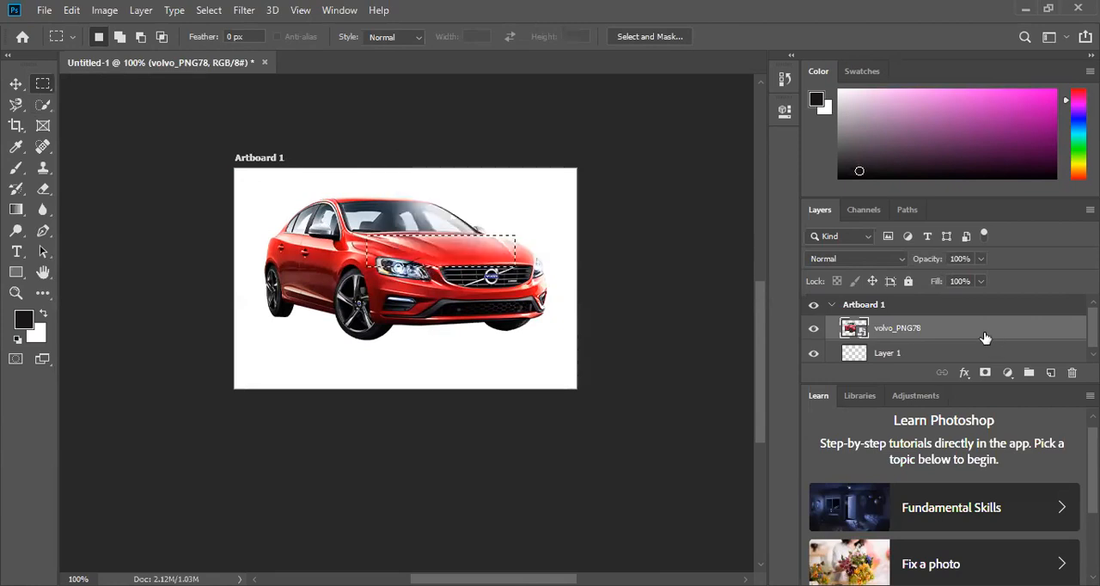
- Hide Layer 1, try deleting the selected hood area again, and toggle the car layer's visibility off and on
click(815, 355)
key(Delete)
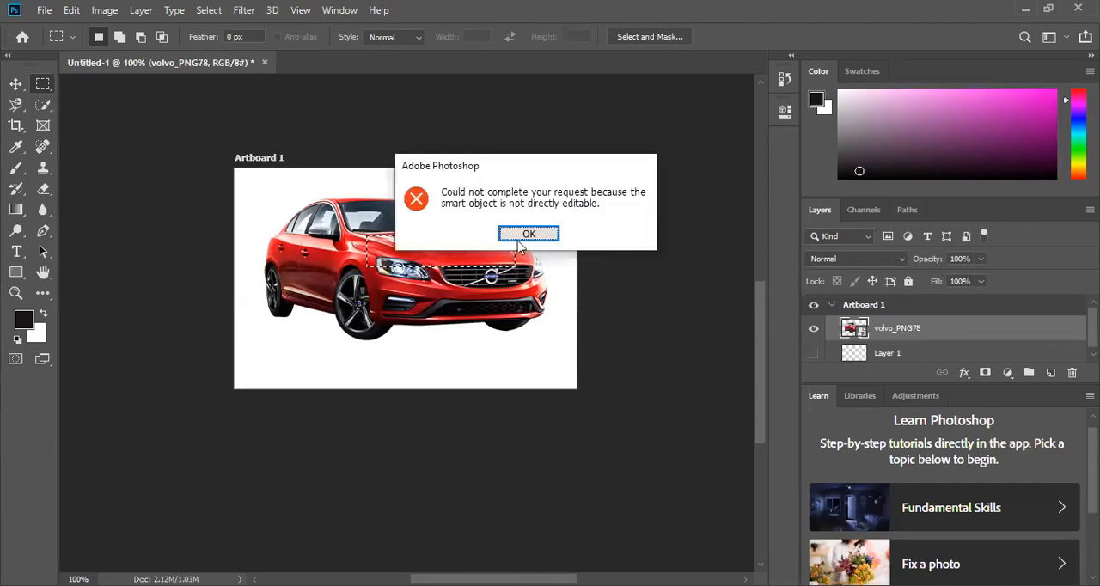
key(Return)
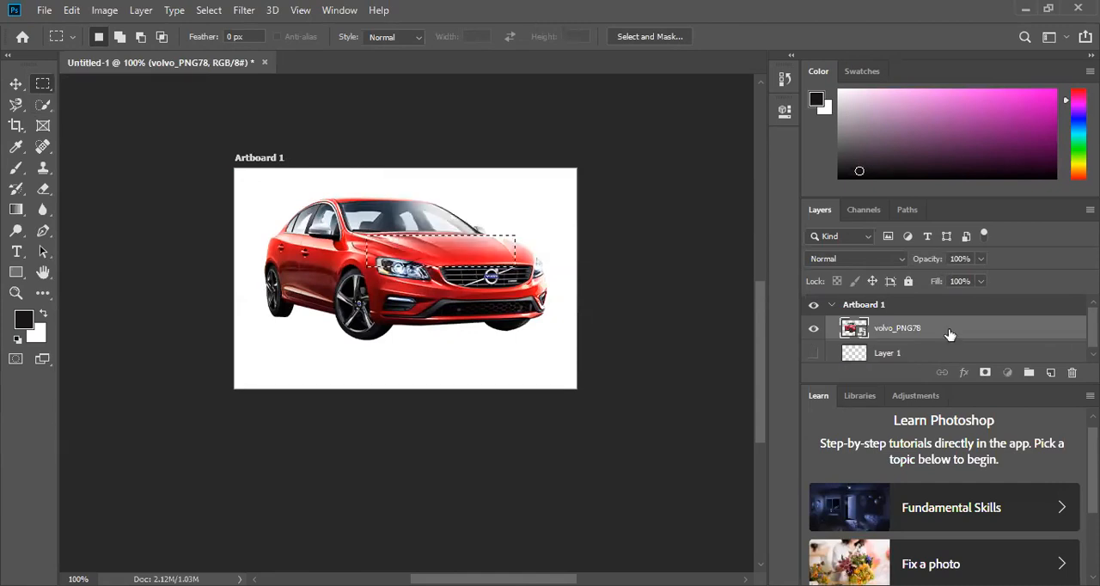
click(813, 332)
click(813, 332)
- Invert the rectangular hood selection, and deselect it
right_click(470, 267)
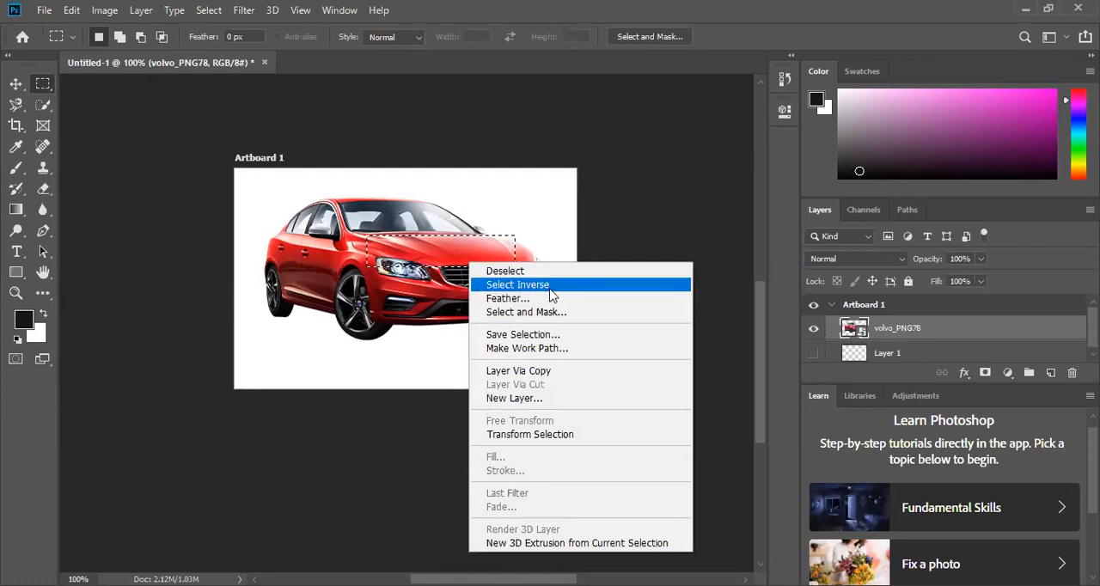
click(518, 286)
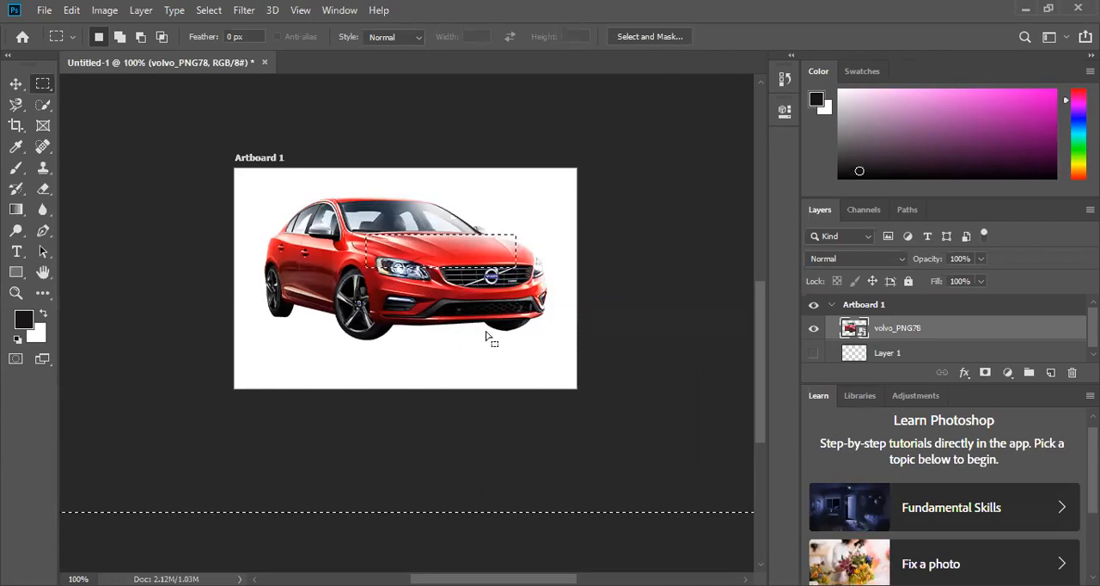
right_click(436, 261)
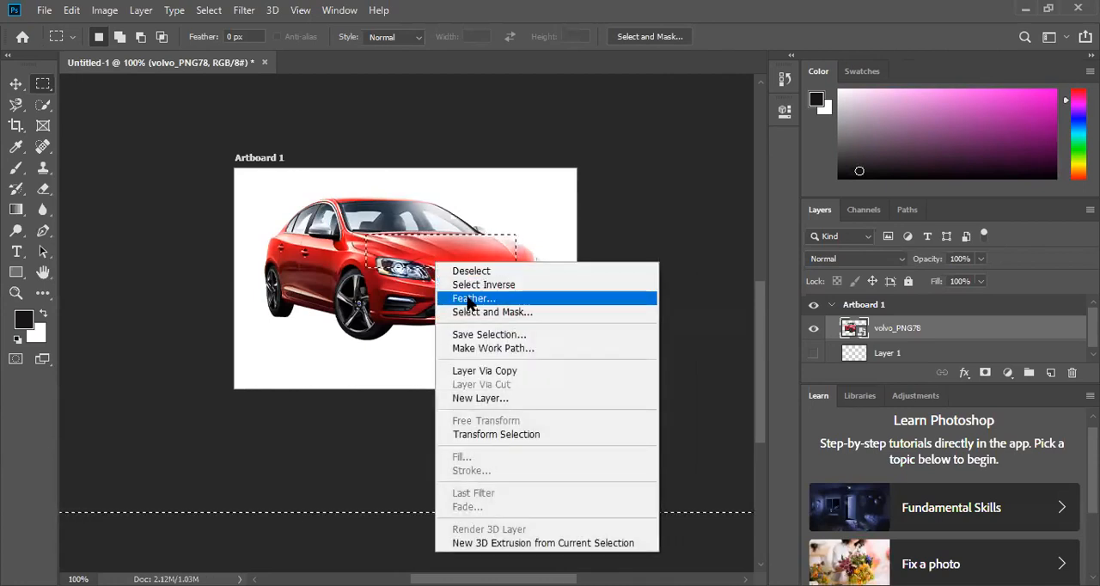
click(470, 270)
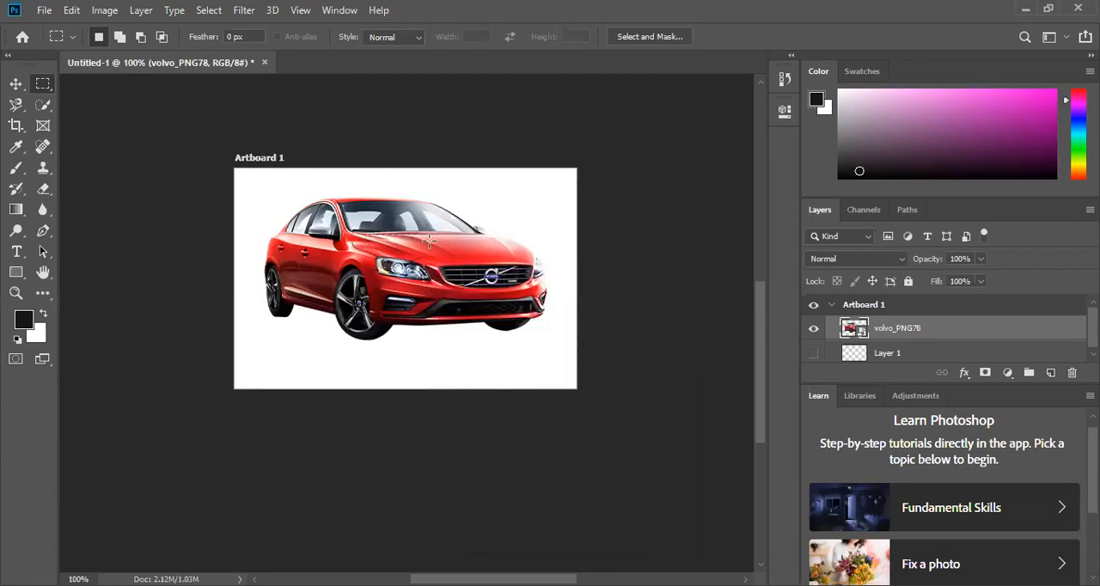
- Open the eagle picture images (2).jpg from the Downloads folder as a separate document
click(45, 12)
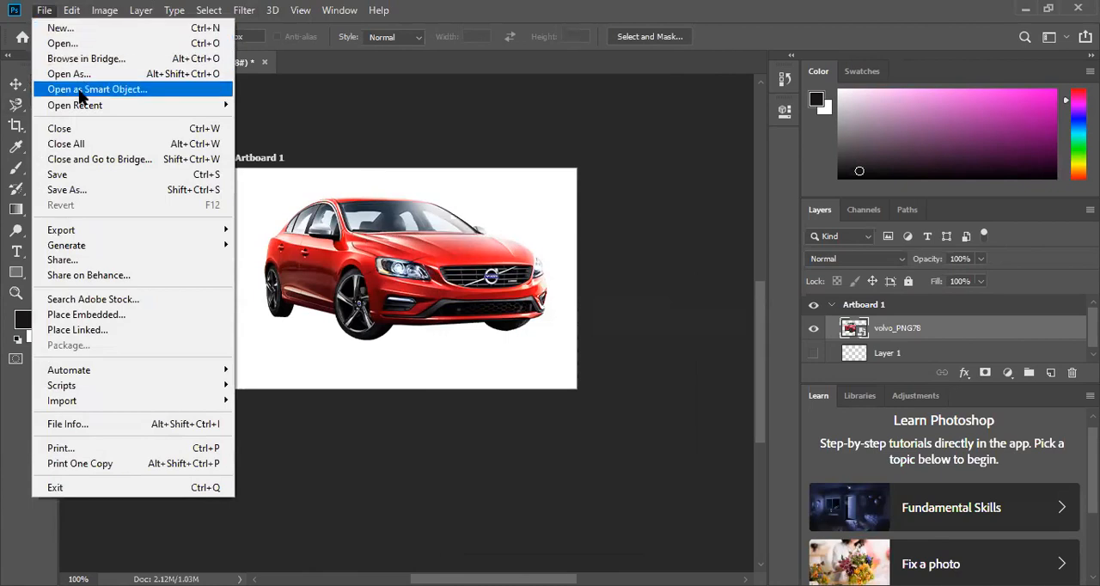
click(71, 45)
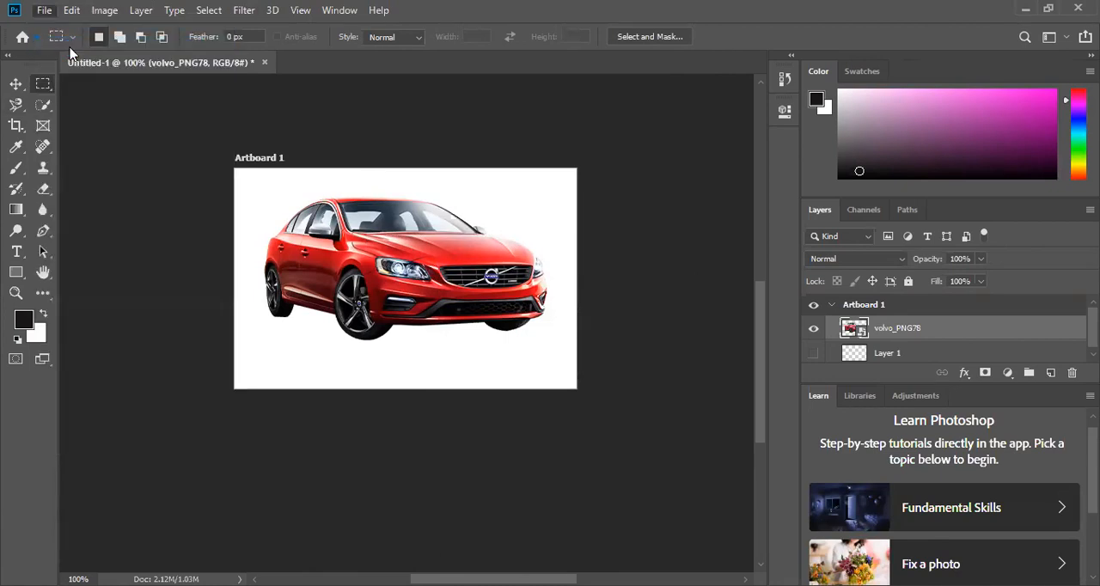
scroll(197, 172, down, 5)
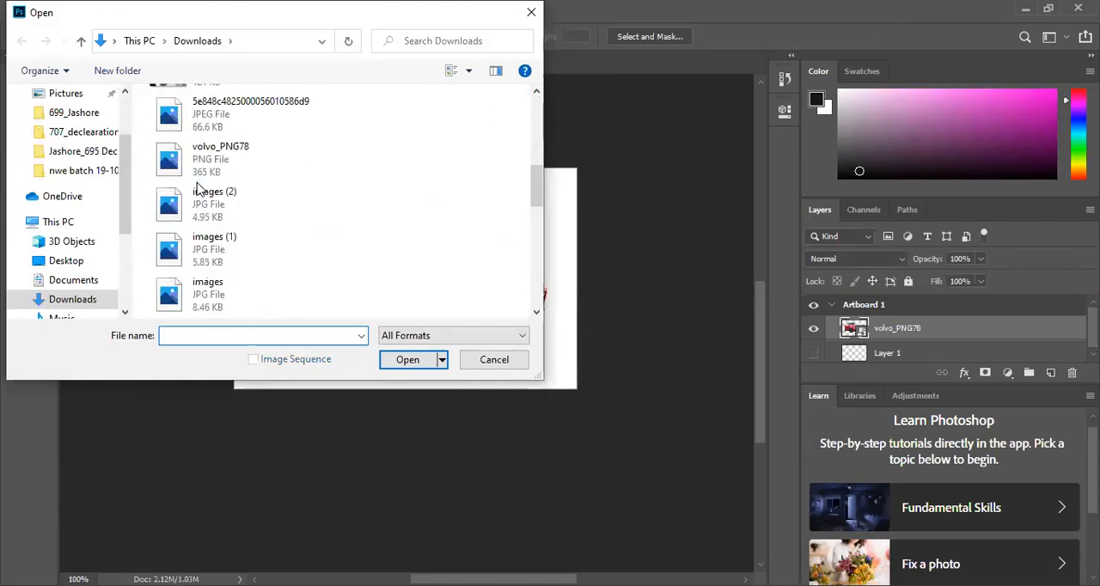
scroll(196, 187, down, 2)
scroll(197, 187, up, 2)
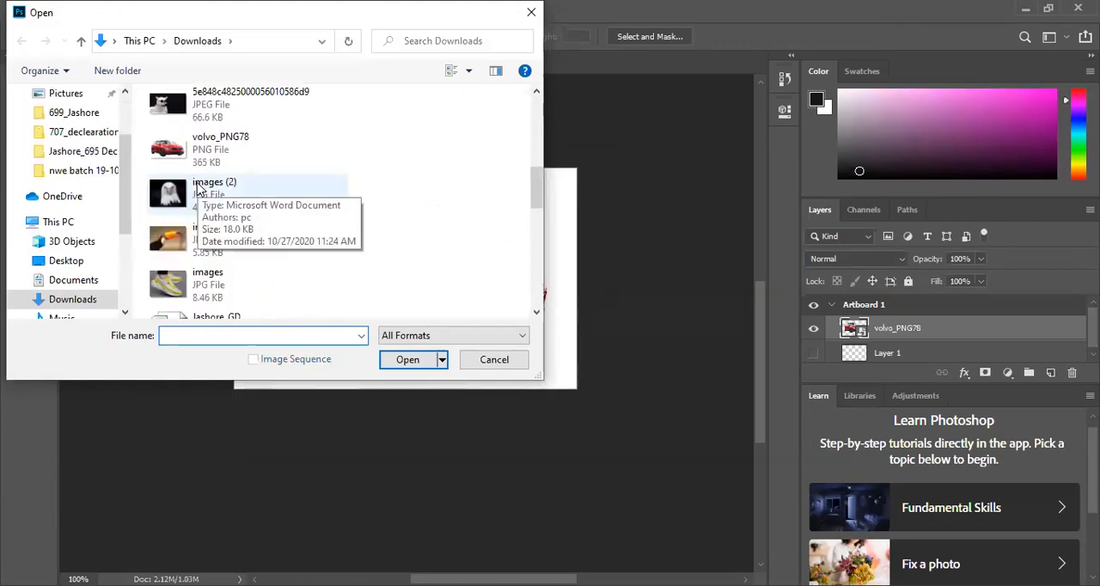
click(197, 189)
click(407, 361)
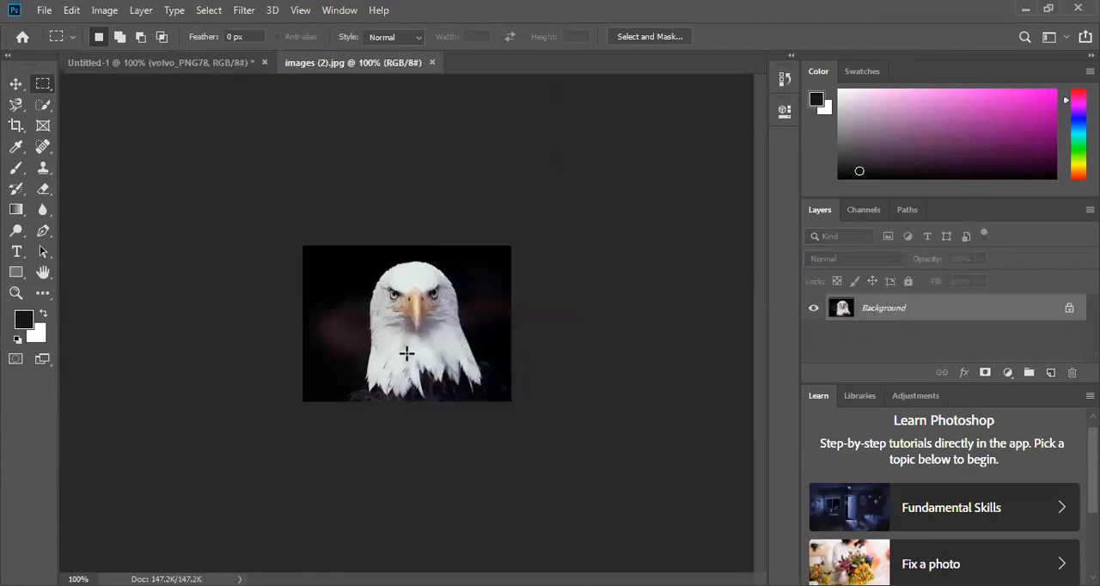
- Switch to the Move tool and unlock the eagle picture's Background layer
click(16, 84)
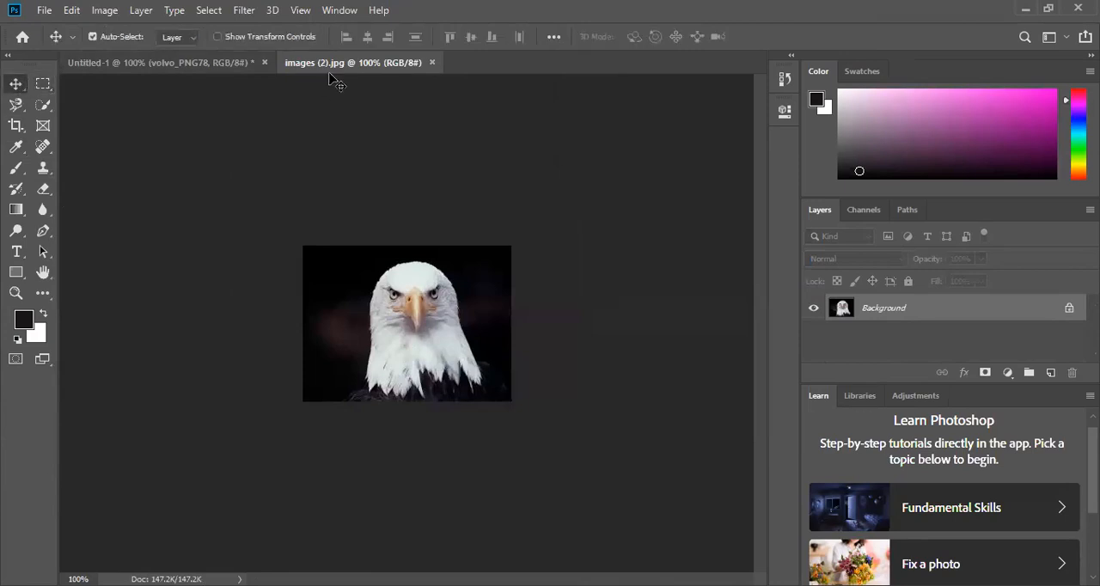
drag(1031, 311, 879, 313)
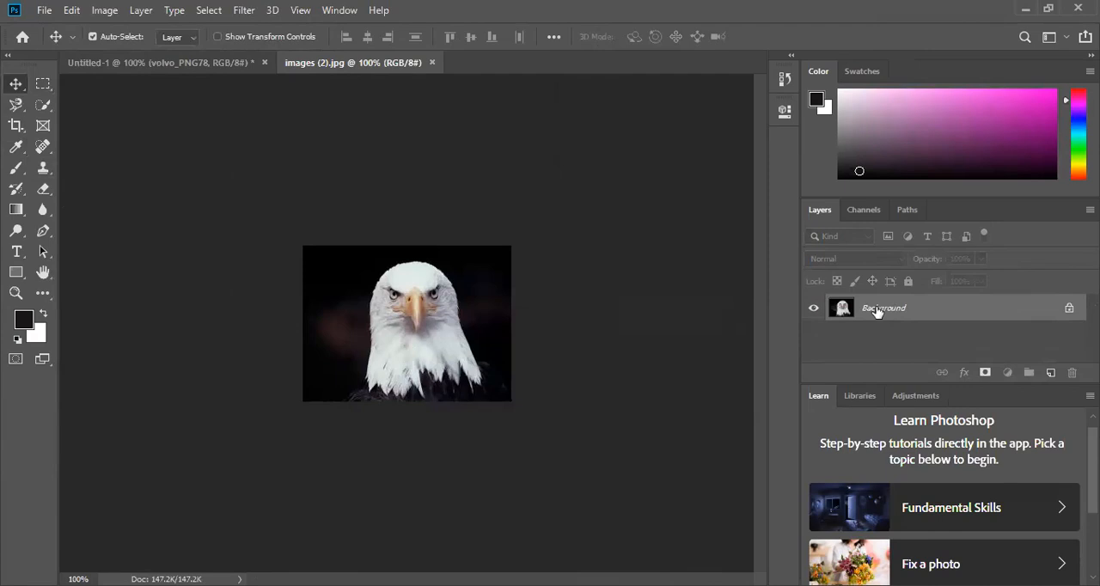
click(1071, 309)
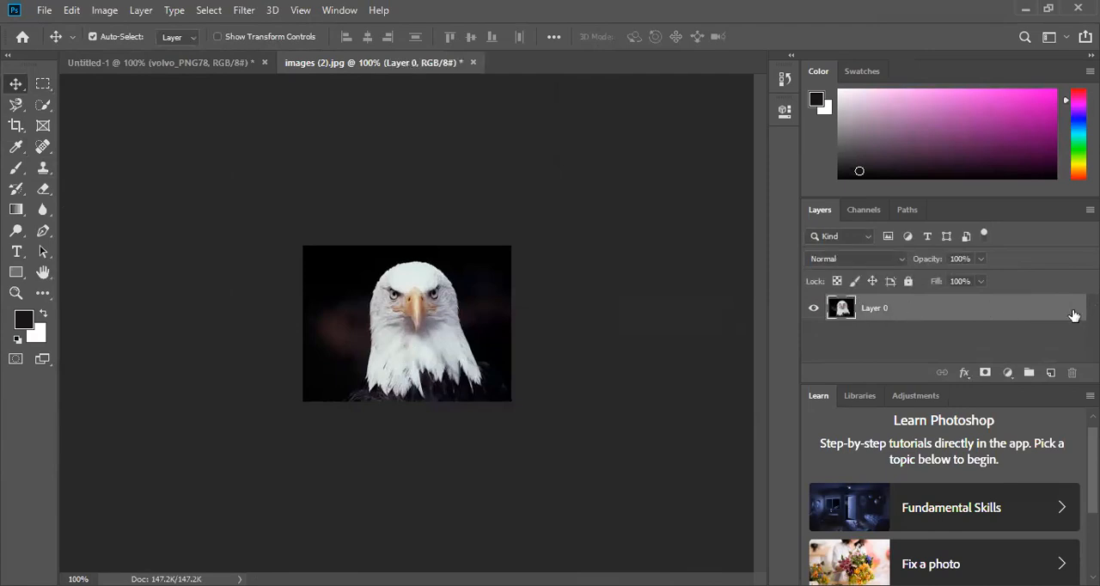
- Duplicate the eagle layer, and duplicate the resulting copy once more
right_click(923, 307)
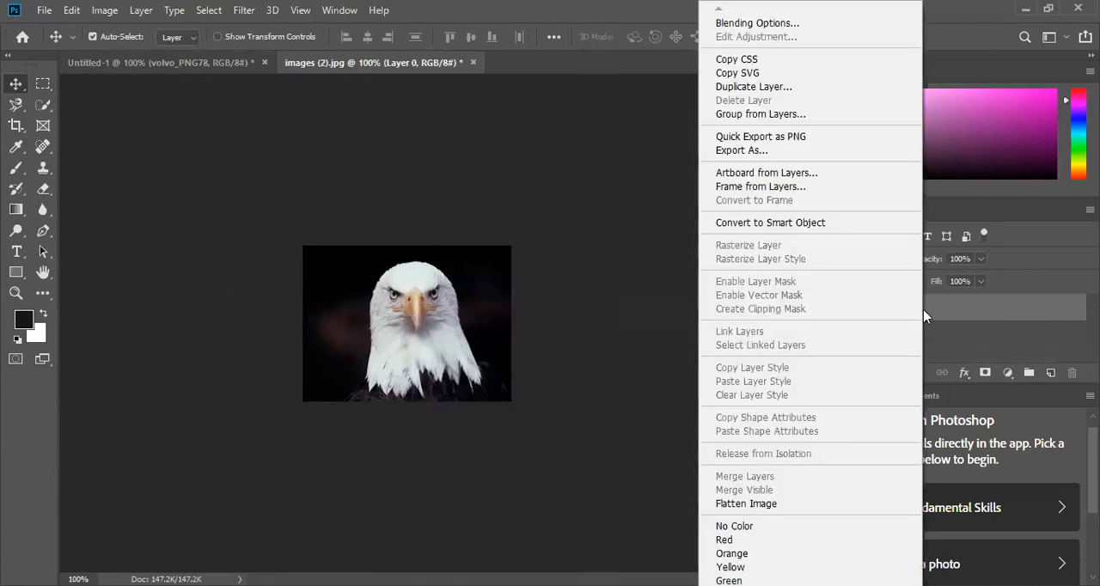
click(962, 314)
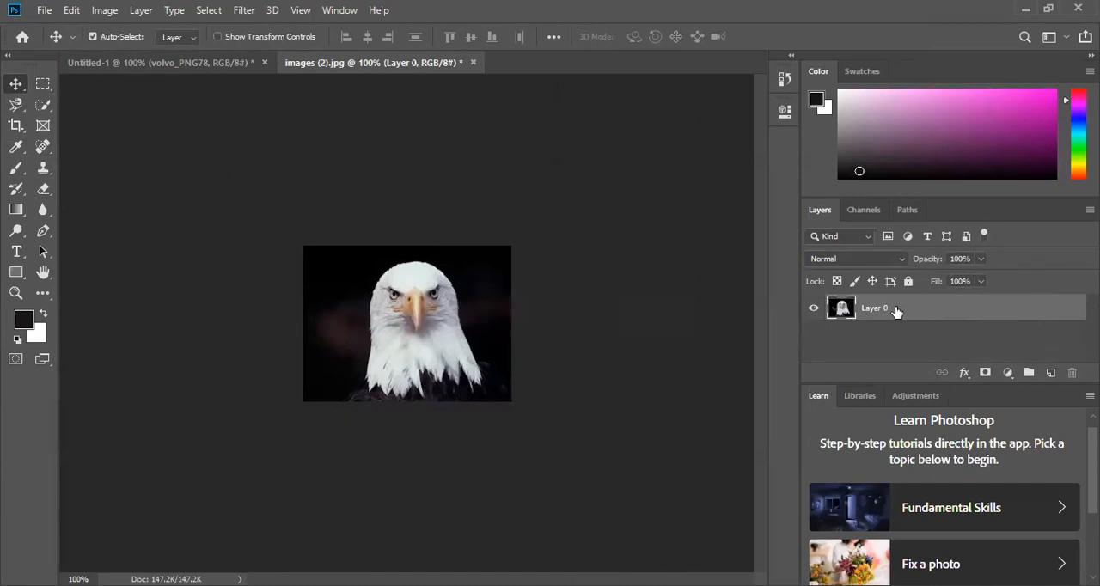
right_click(896, 314)
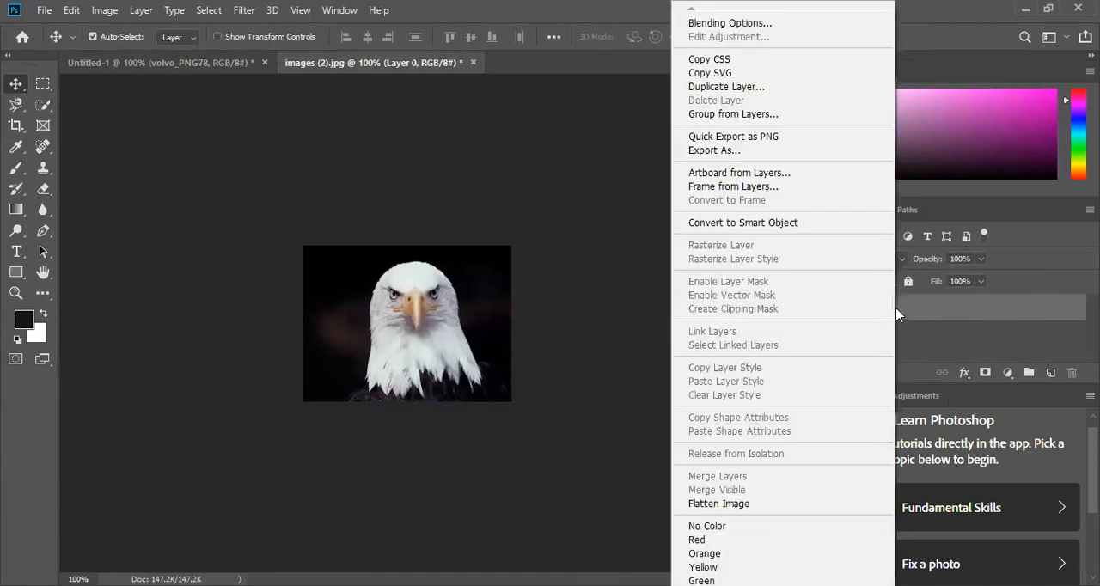
click(713, 89)
click(688, 152)
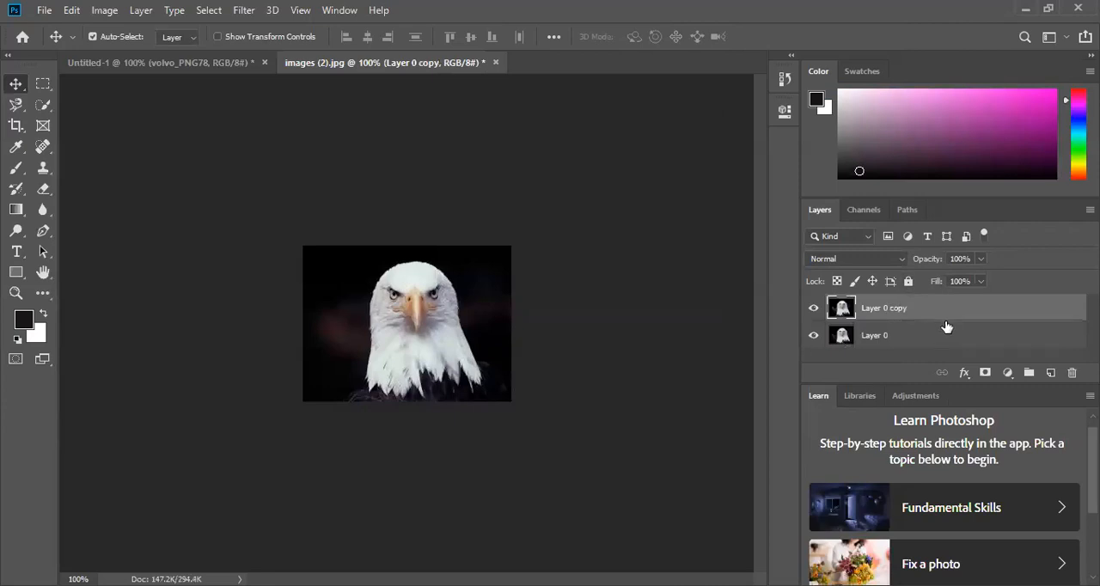
drag(1034, 315, 1049, 374)
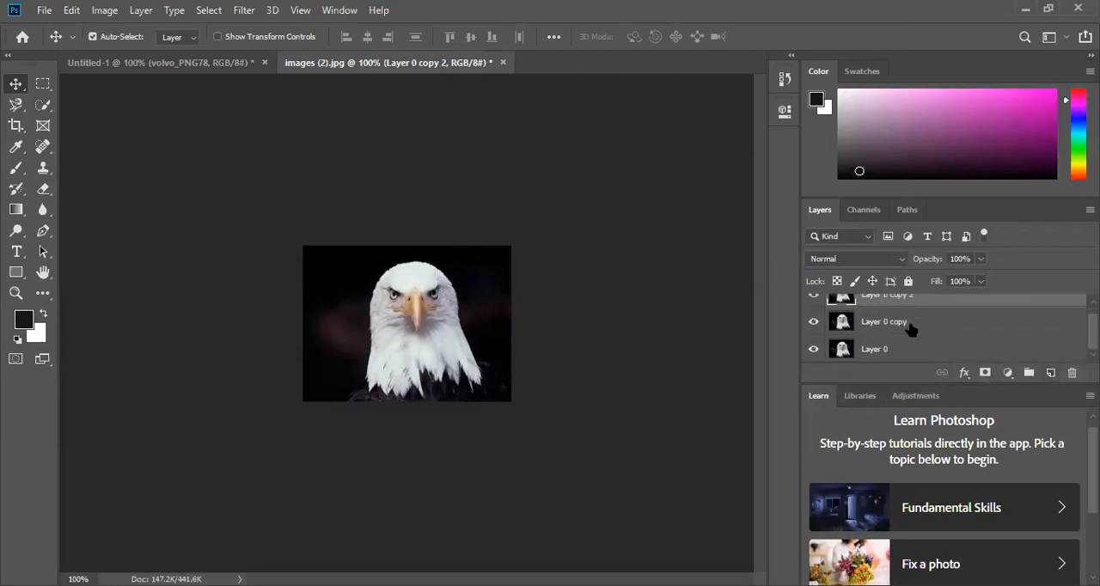
- Hide Layer 0 and Layer 0 copy, and move the top eagle copy around the canvas
scroll(911, 329, up, 1)
scroll(912, 329, down, 1)
click(813, 322)
click(814, 350)
drag(437, 324, 384, 289)
drag(427, 322, 417, 293)
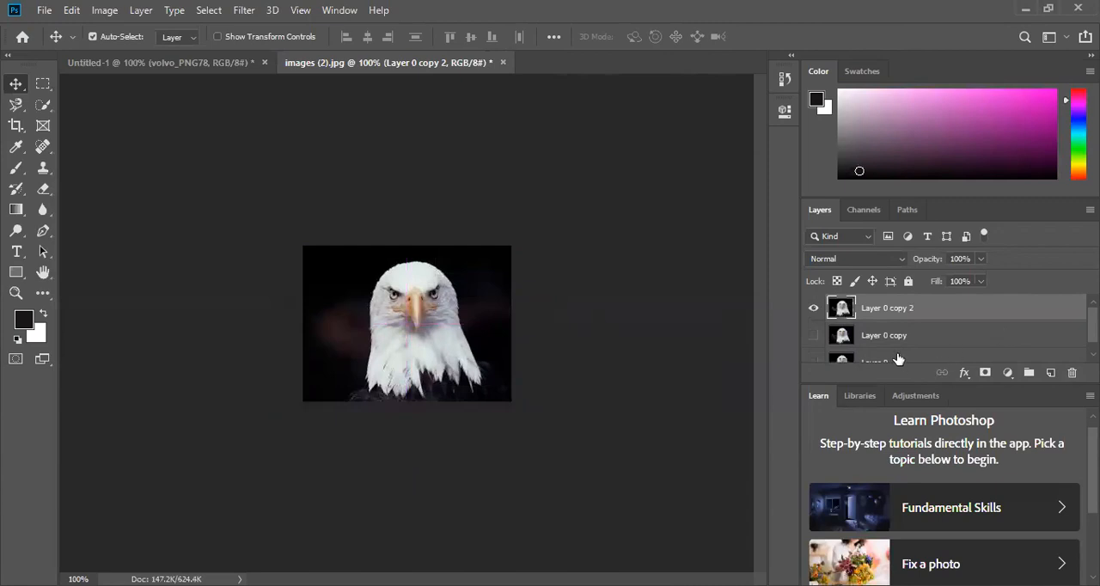
- Lock all properties of the top eagle copy and try to move it on the canvas
click(910, 282)
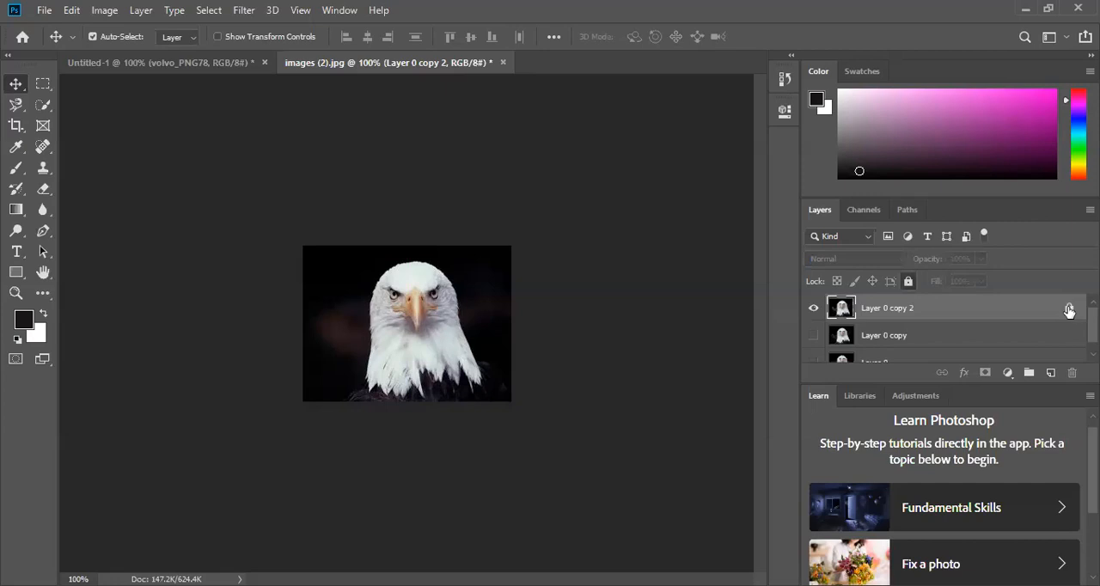
drag(378, 289, 448, 328)
drag(354, 322, 435, 344)
drag(377, 327, 349, 302)
drag(438, 371, 417, 360)
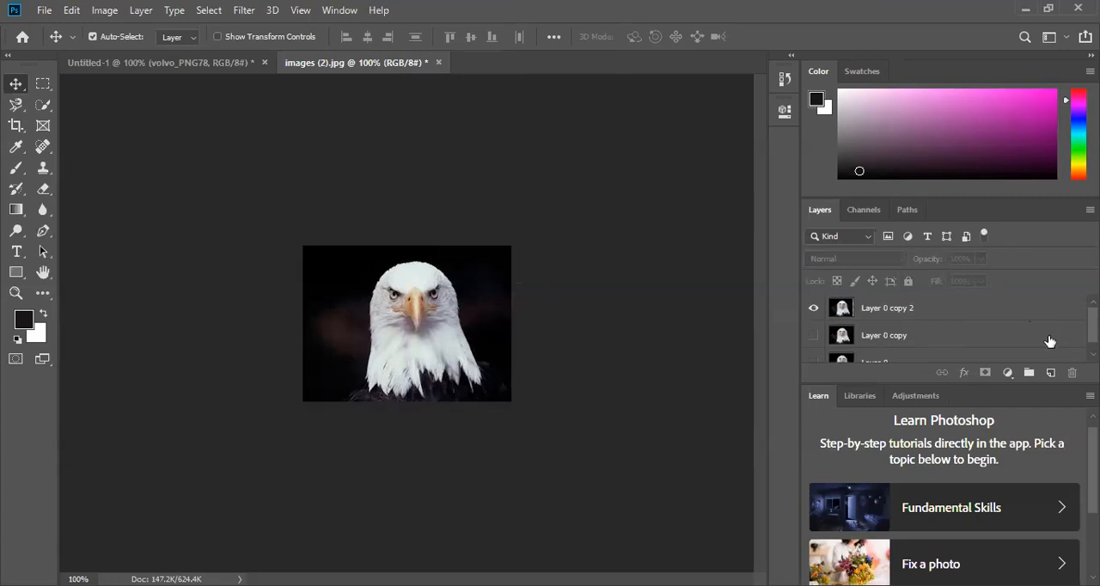
- Delete a thin full-width rectangular strip along the upper edge of the eagle image on Layer 0 copy 2
scroll(989, 335, down, 1)
scroll(989, 336, up, 1)
click(43, 84)
drag(302, 244, 523, 258)
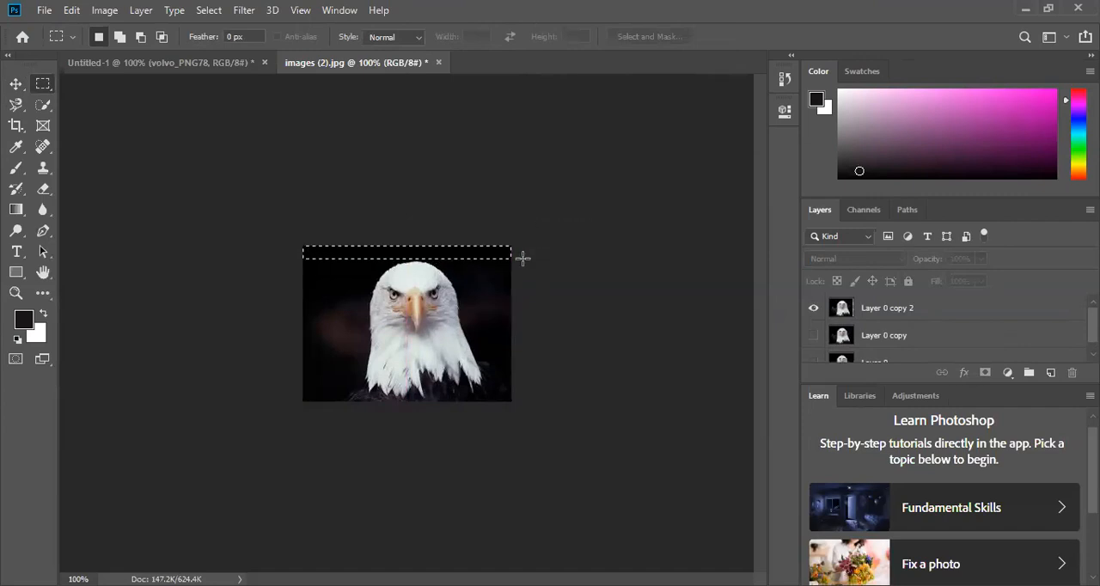
click(963, 314)
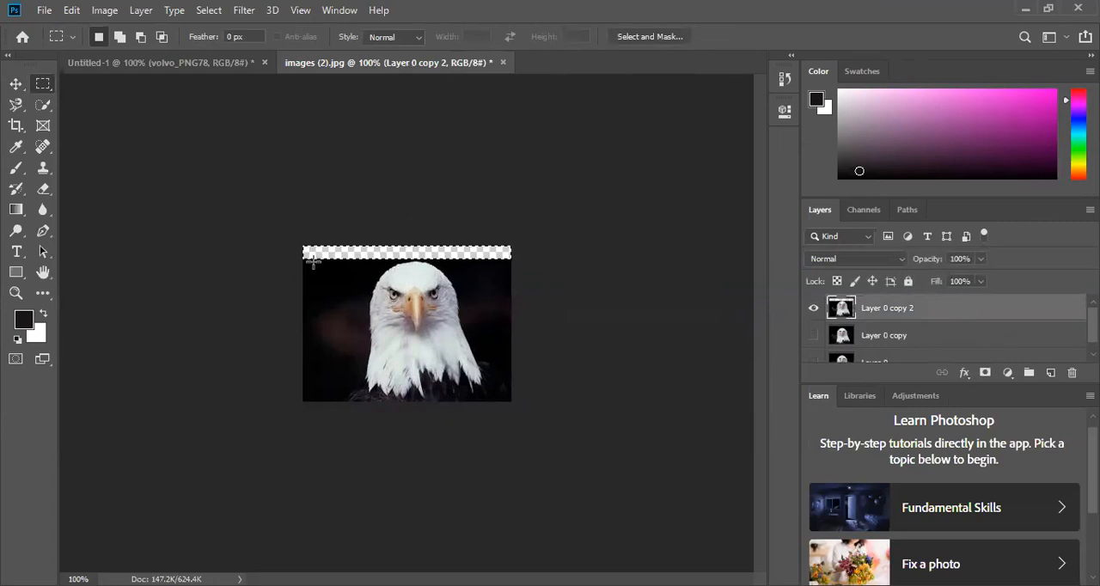
- Switch to the Elliptical Marquee tool and deselect the rectangular strip along the image's upper edge
right_click(50, 83)
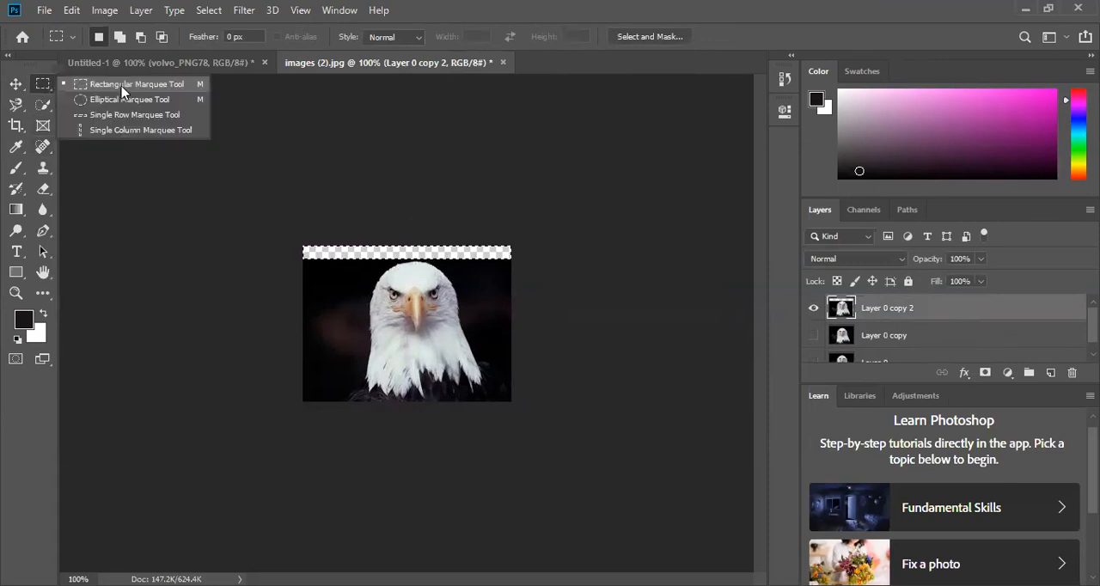
click(123, 101)
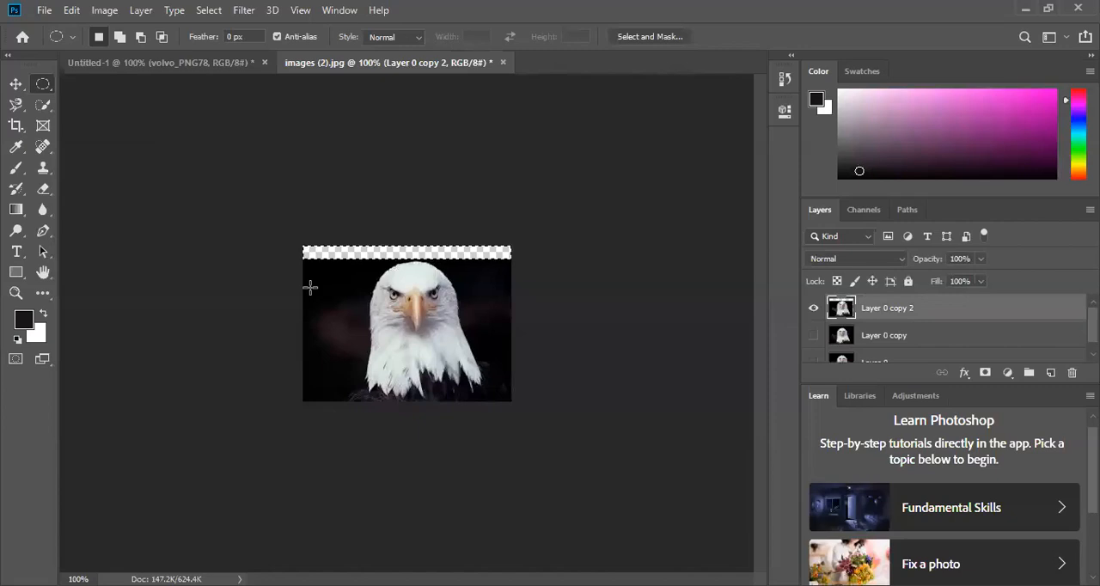
key(ctrl+plus)
key(ctrl+plus)
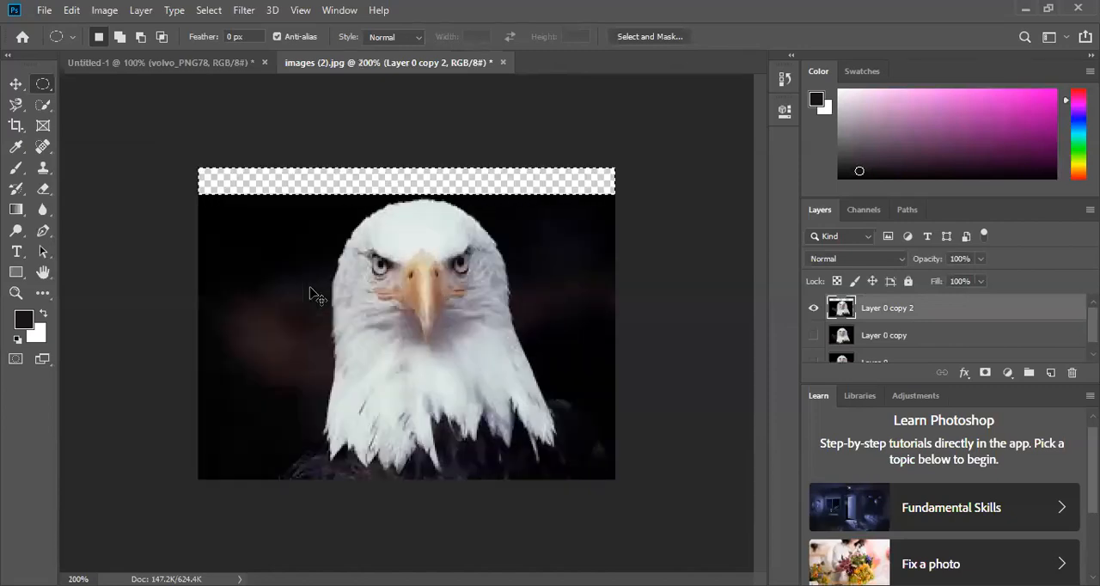
key(ctrl+minus)
key(ctrl+minus)
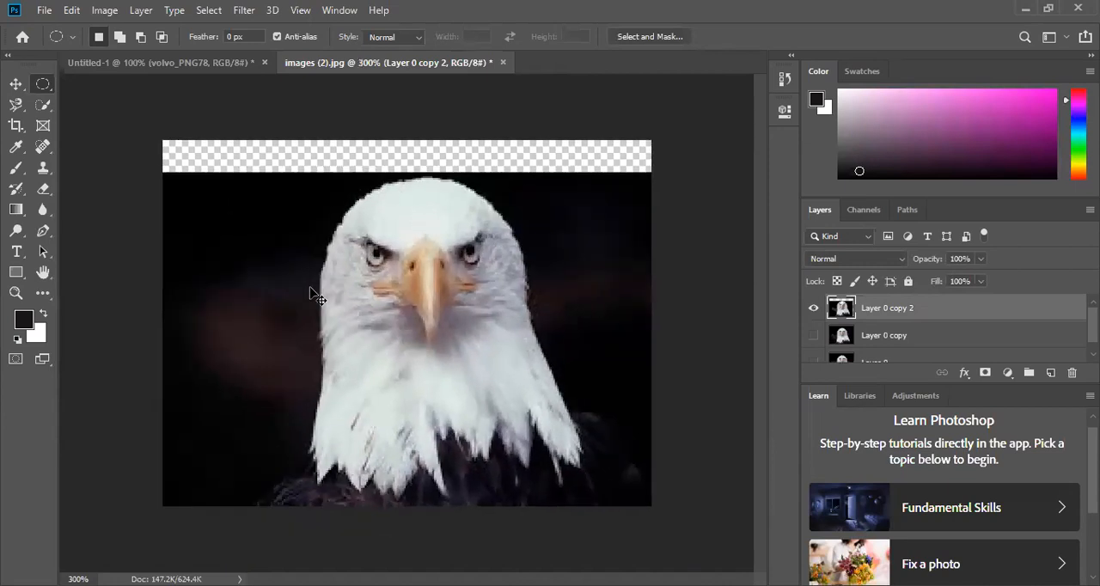
key(ctrl+minus)
key(ctrl+plus)
key(ctrl+plus)
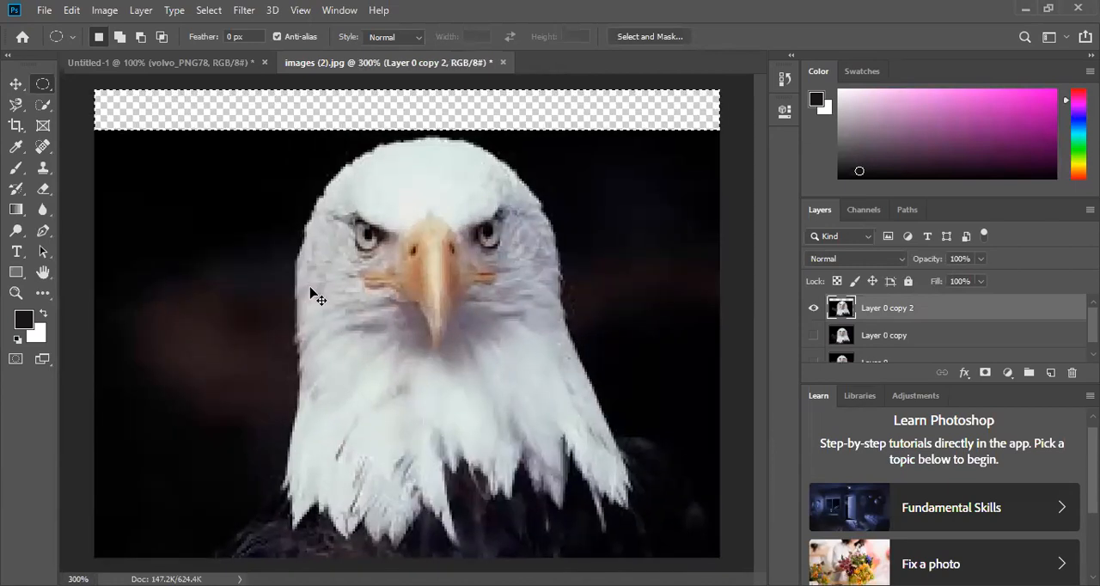
key(ctrl+minus)
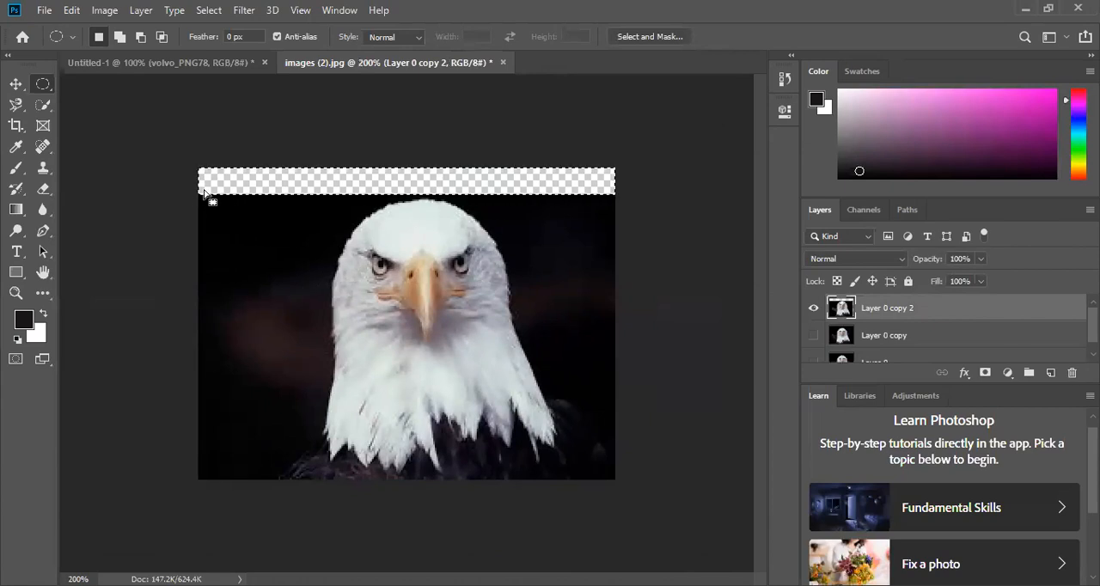
click(204, 11)
click(223, 42)
- Draw an elliptical selection over the dark background beside the eagle's head, and deselect it
right_click(43, 84)
drag(208, 222, 332, 349)
click(209, 11)
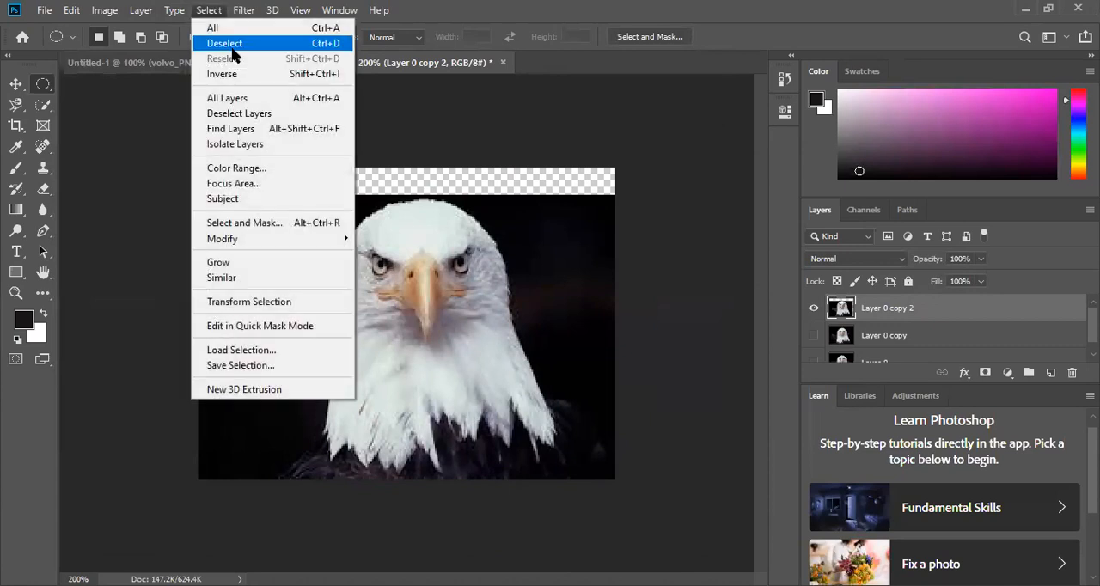
click(207, 11)
click(209, 11)
click(224, 45)
- Select a circular area over the eagle's face, try moving it with the Move tool, and deselect it
drag(335, 212, 518, 393)
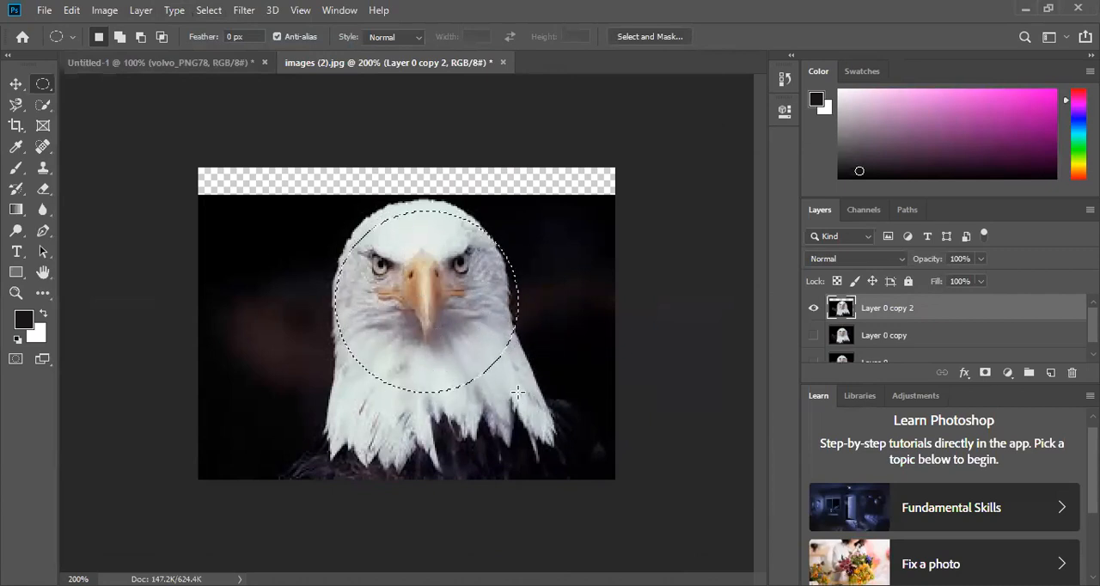
click(19, 87)
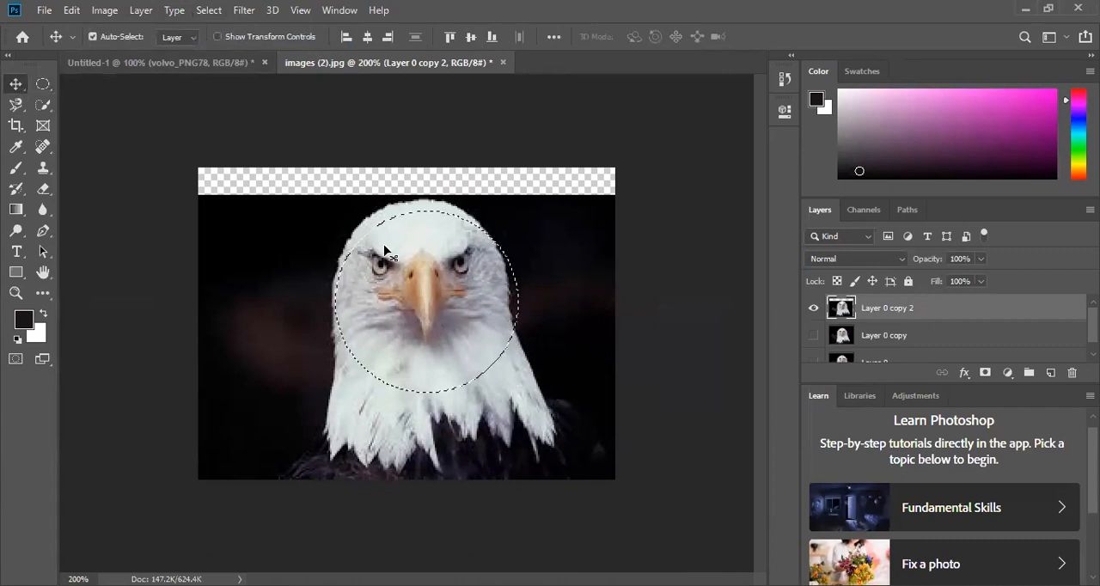
mouse_move(389, 225)
mouse_down()
mouse_move(388, 211)
mouse_move(389, 221)
mouse_up()
drag(357, 213, 239, 344)
drag(289, 372, 419, 287)
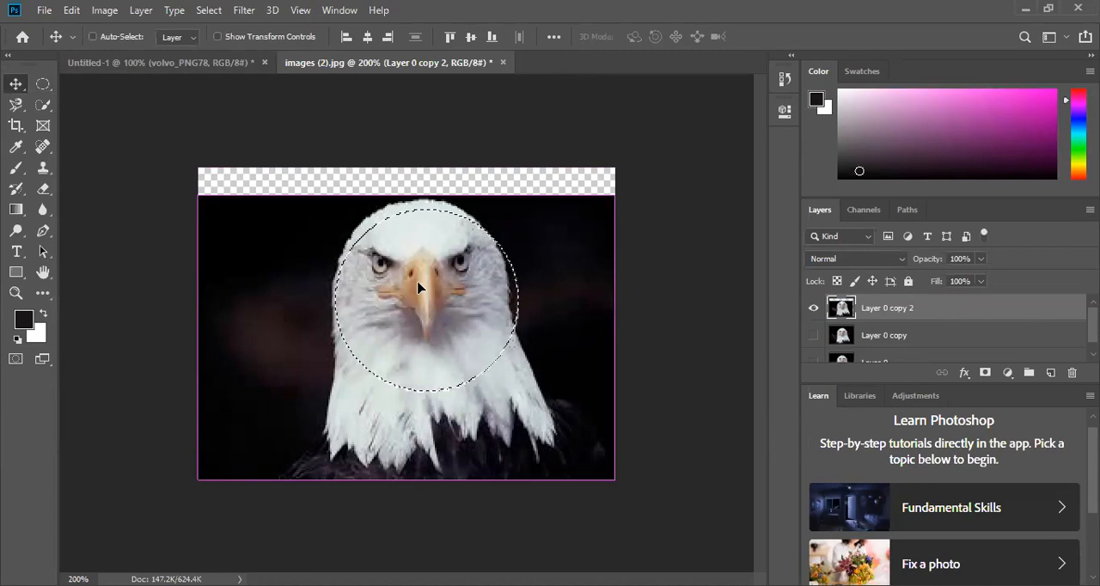
click(209, 9)
click(222, 43)
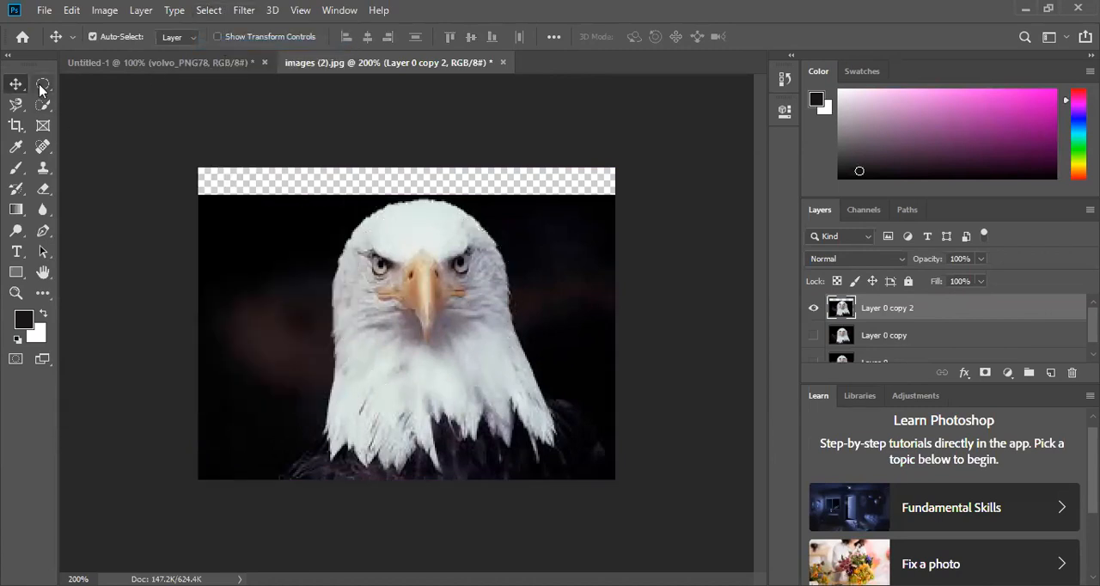
- Draw a circular selection around the whole eagle head, try moving the selected pixels, and deselect
drag(321, 201, 514, 388)
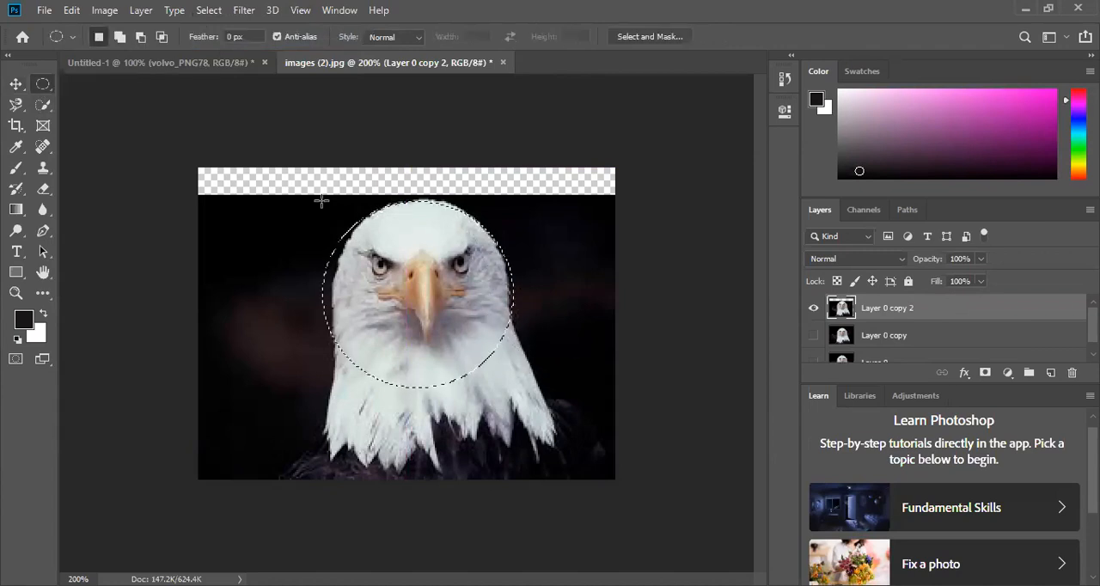
click(17, 86)
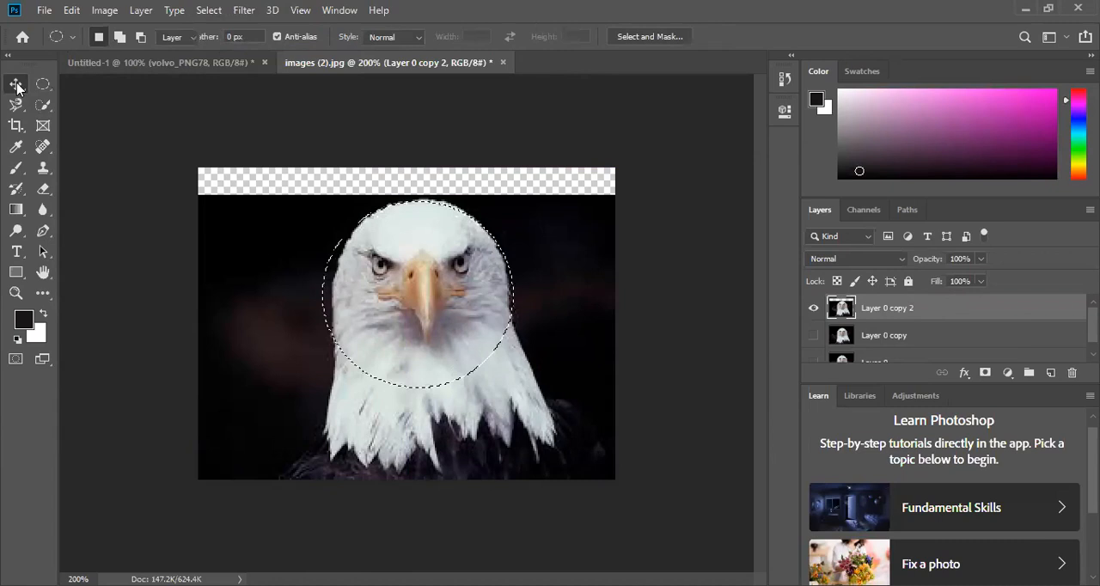
drag(415, 320, 421, 295)
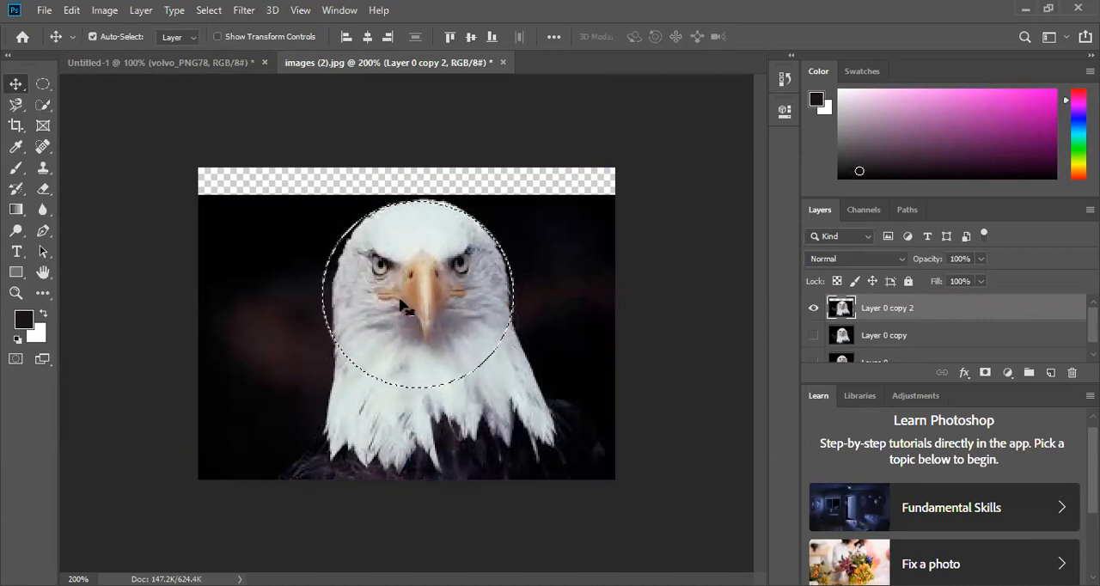
key(ctrl+d)
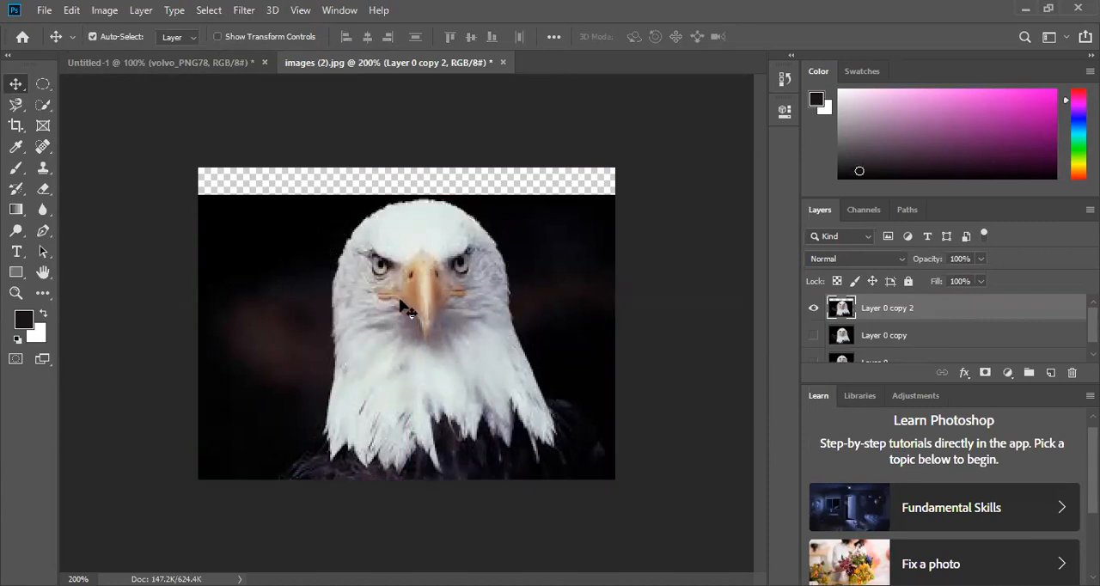
- Select a smaller elliptical area inside the eagle's face, shift it very slightly with the Move tool, and copy it
click(43, 84)
drag(339, 218, 516, 373)
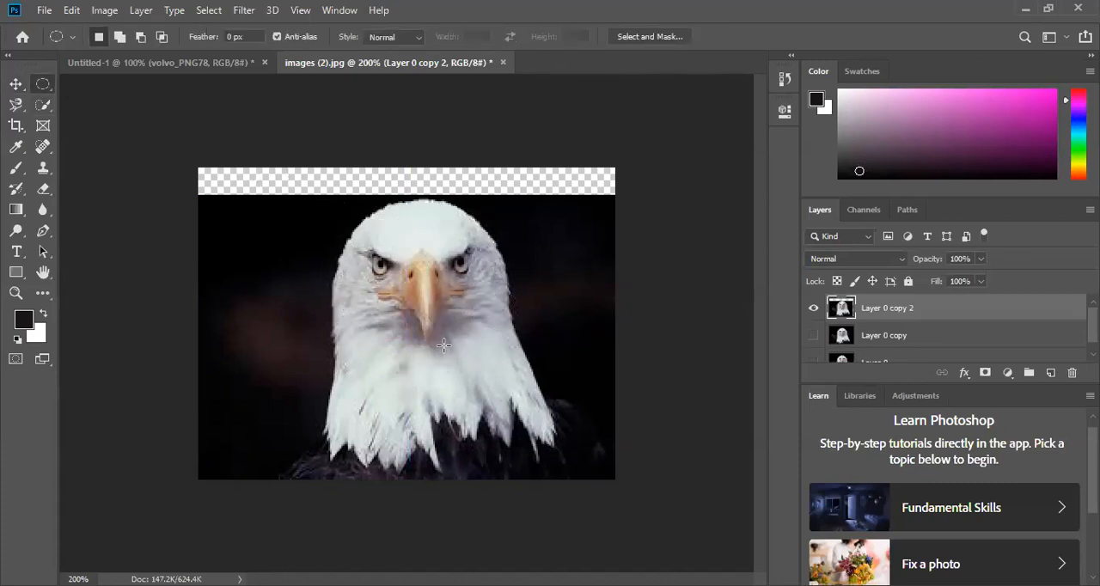
click(15, 84)
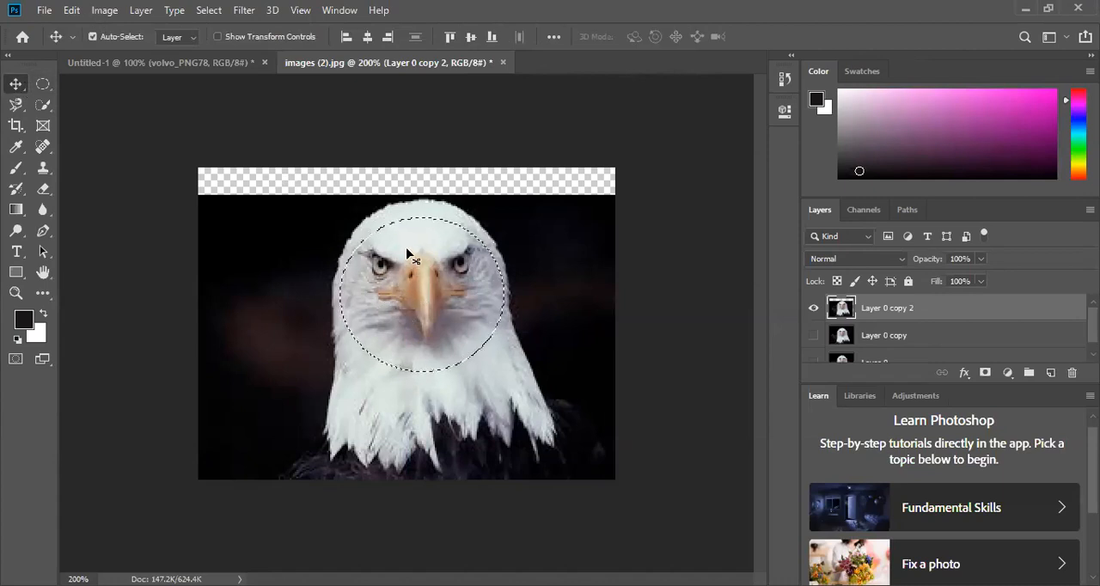
mouse_move(407, 279)
mouse_down()
mouse_move(227, 275)
mouse_move(277, 391)
mouse_move(410, 288)
mouse_up()
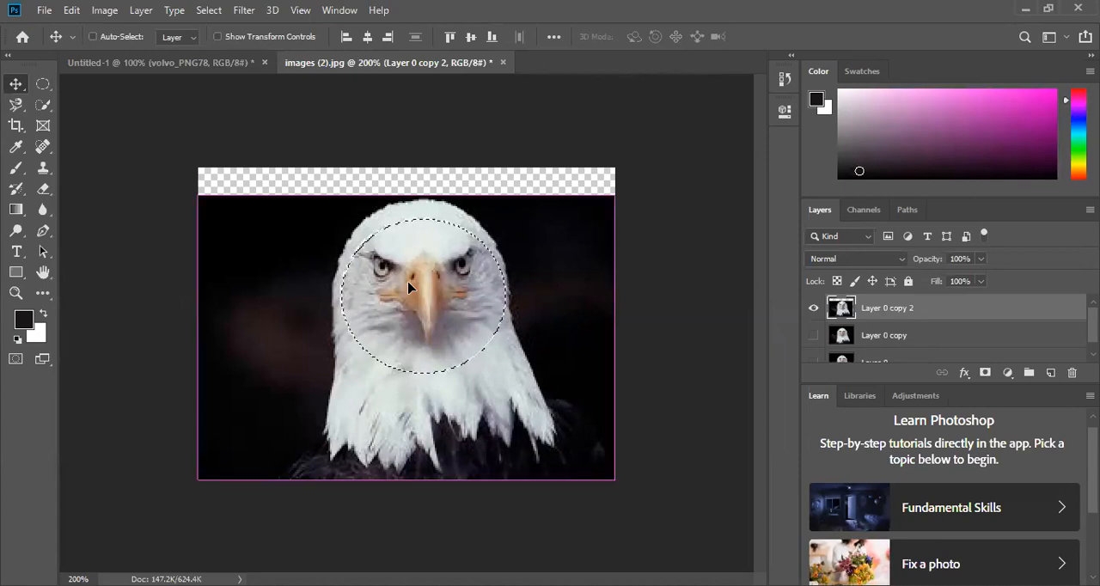
key(ctrl)
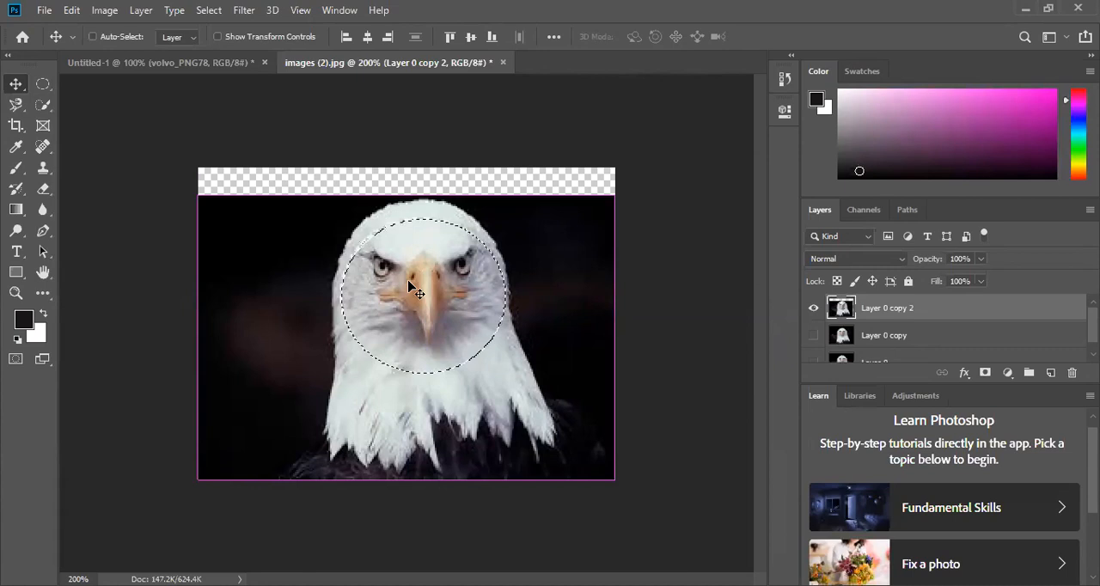
- Place a copy of the selected face on a new layer, and move the copy and Layer 0 copy 2 separately
key(ctrl+j)
drag(411, 288, 383, 267)
click(906, 312)
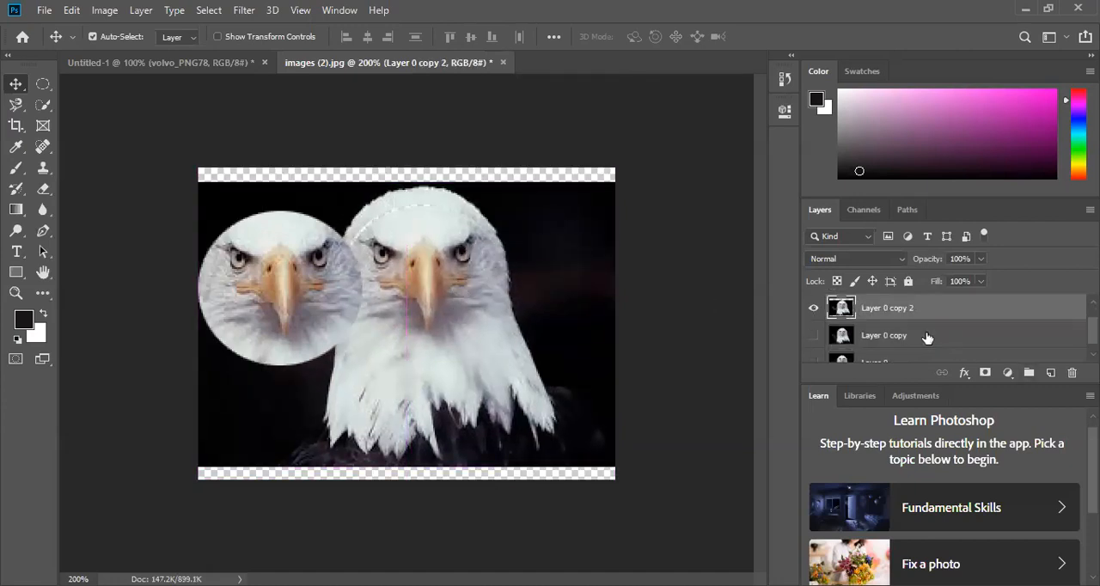
drag(302, 315, 286, 275)
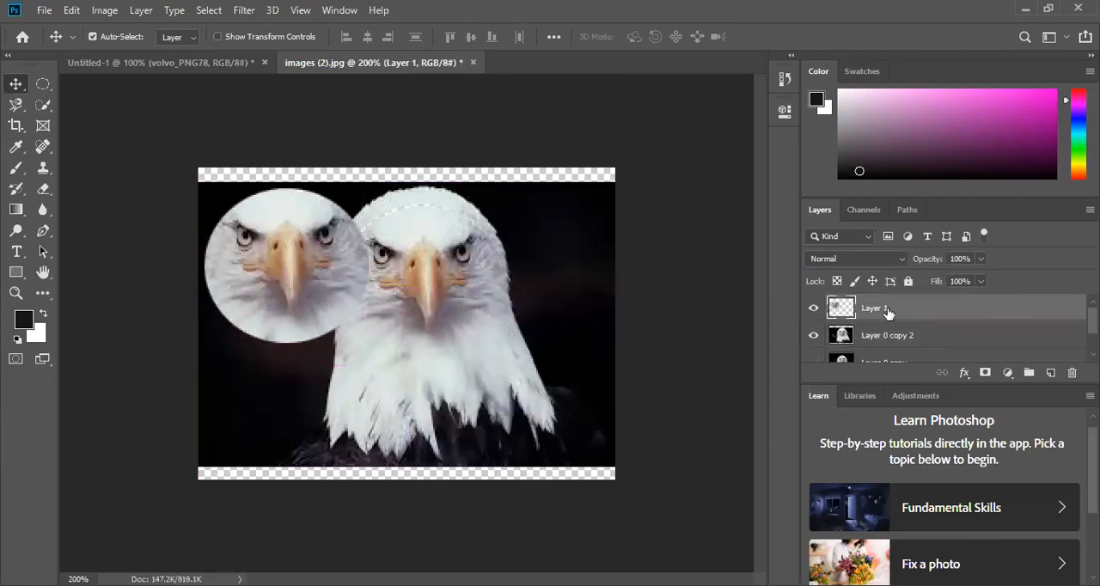
click(903, 337)
drag(410, 275, 444, 256)
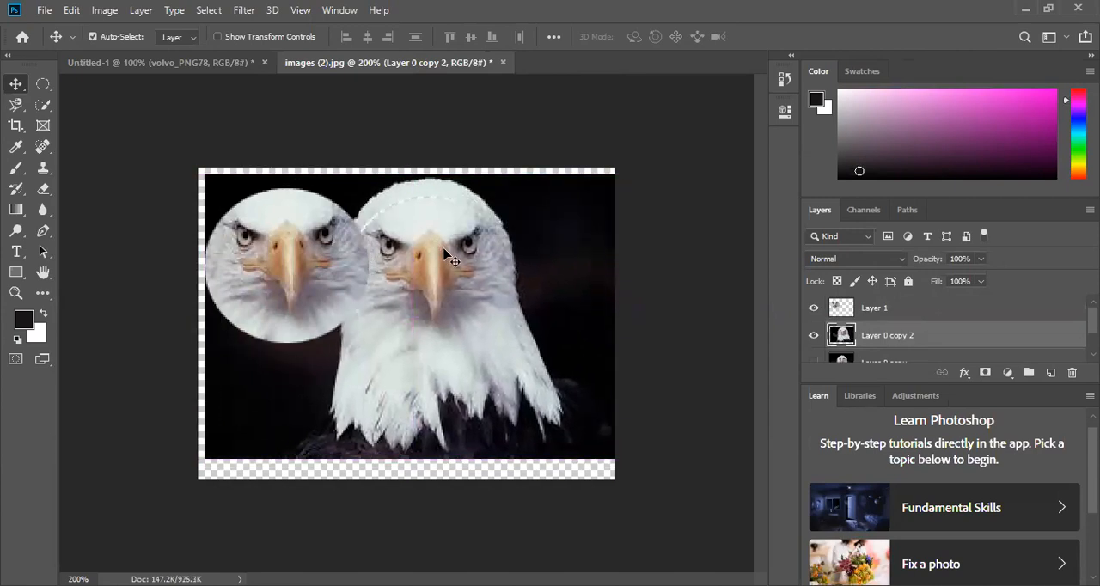
- Undo the layer moves and the added face layer
key(ctrl+z)
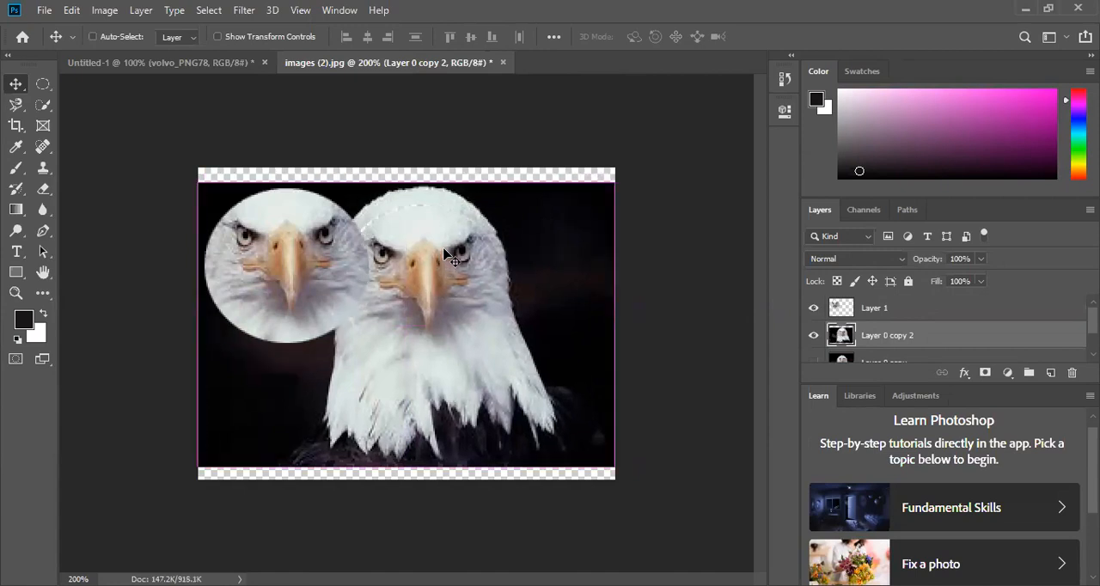
key(ctrl+z)
key(ctrl+z)
key(ctrl+z)
key(ctrl+z)
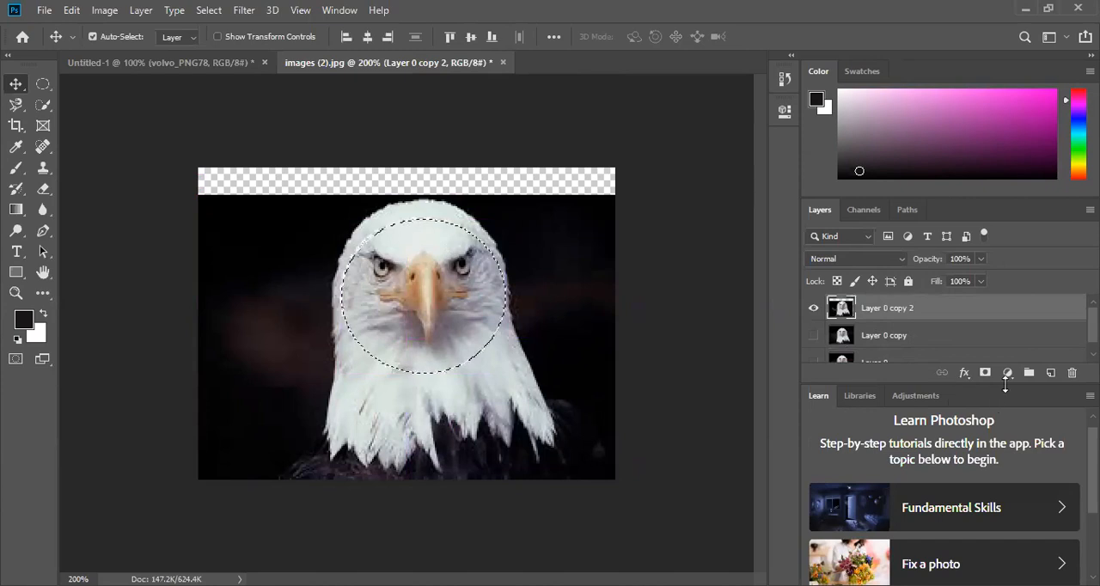
- Add a new layer and paste the copied circular face into it
click(1050, 373)
key(ctrl+v)
- Add another empty layer above the pasted face, and delete that empty layer
click(1050, 376)
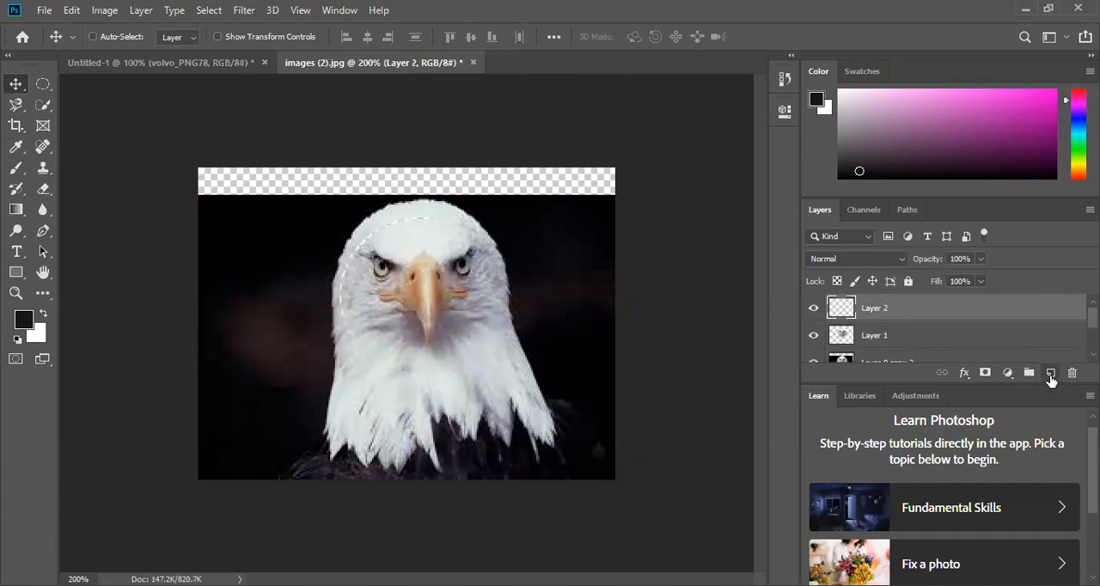
key(ctrl+f)
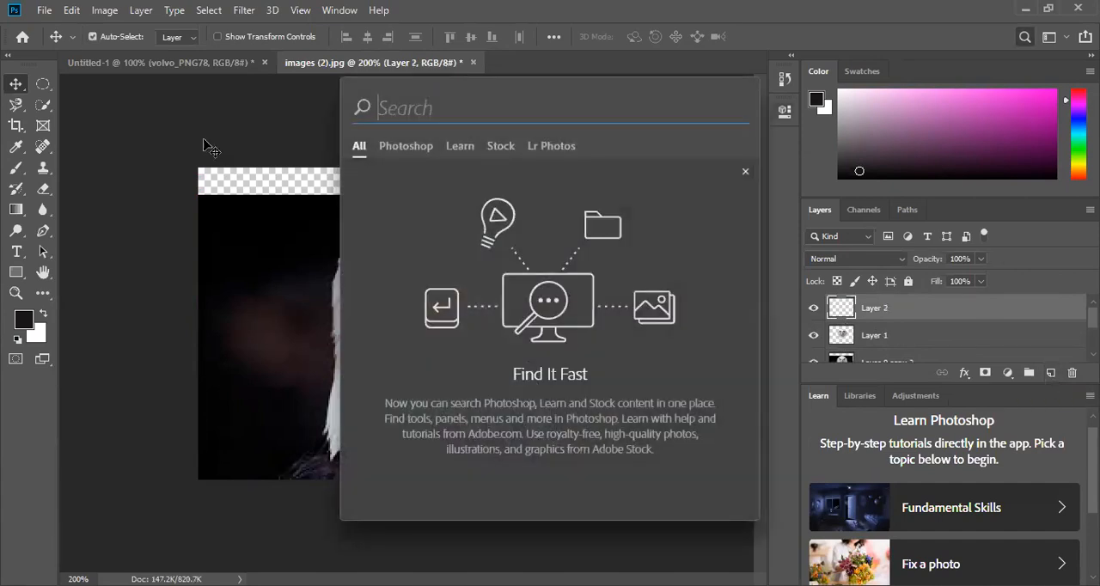
ctrl+click(894, 308)
click(890, 315)
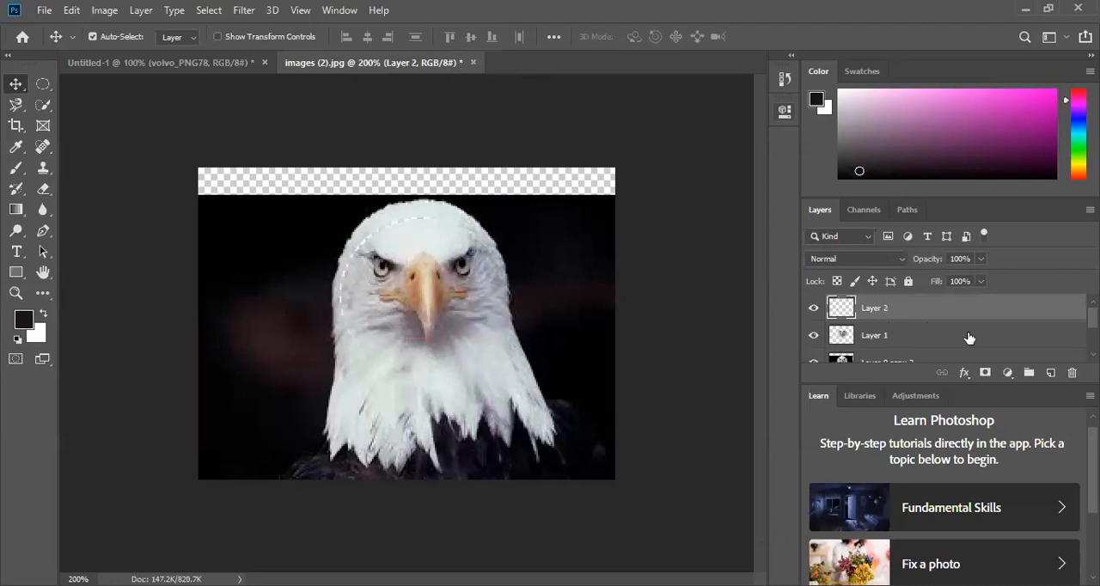
click(1073, 375)
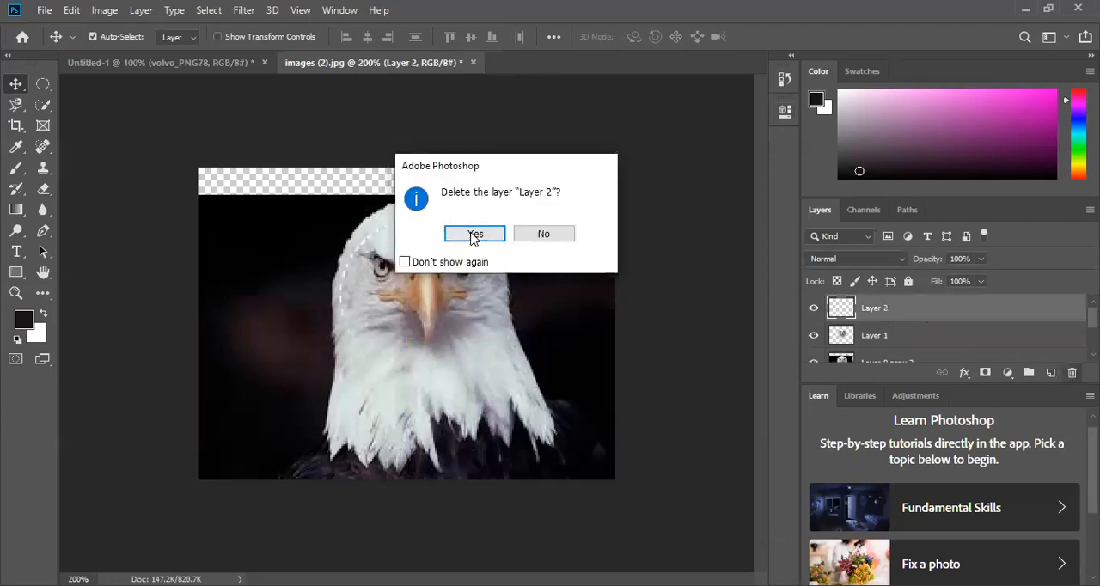
click(473, 234)
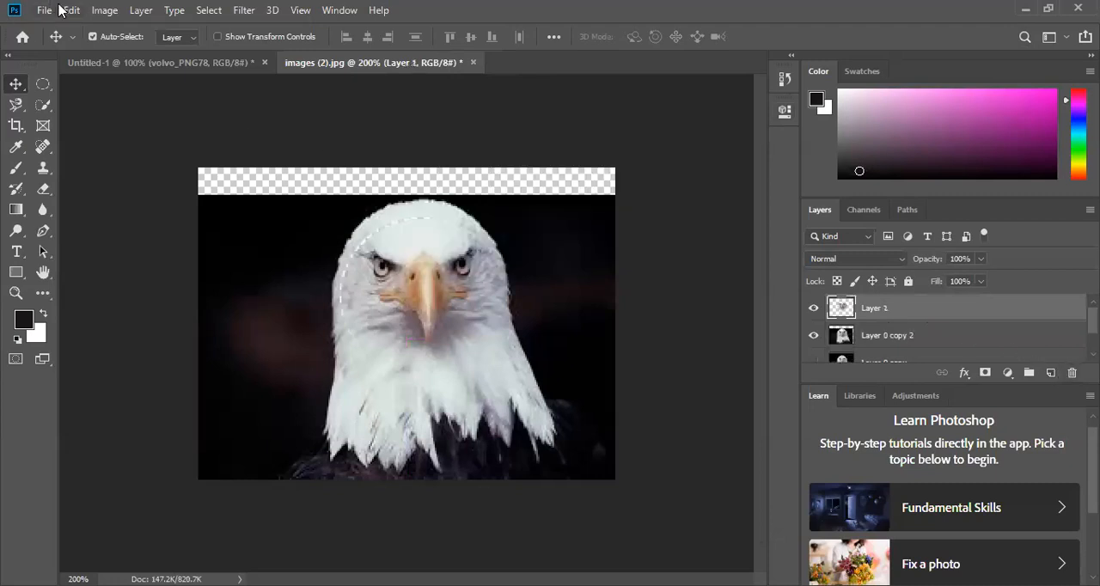
- Look up the Copy and Paste commands and their keyboard shortcuts
click(69, 10)
click(70, 15)
click(91, 13)
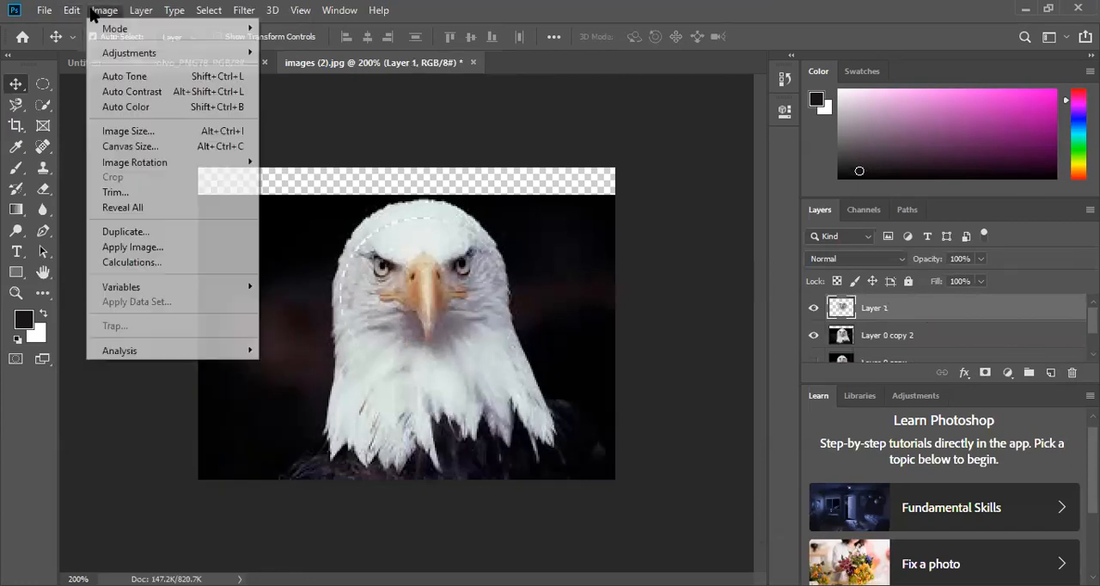
click(71, 10)
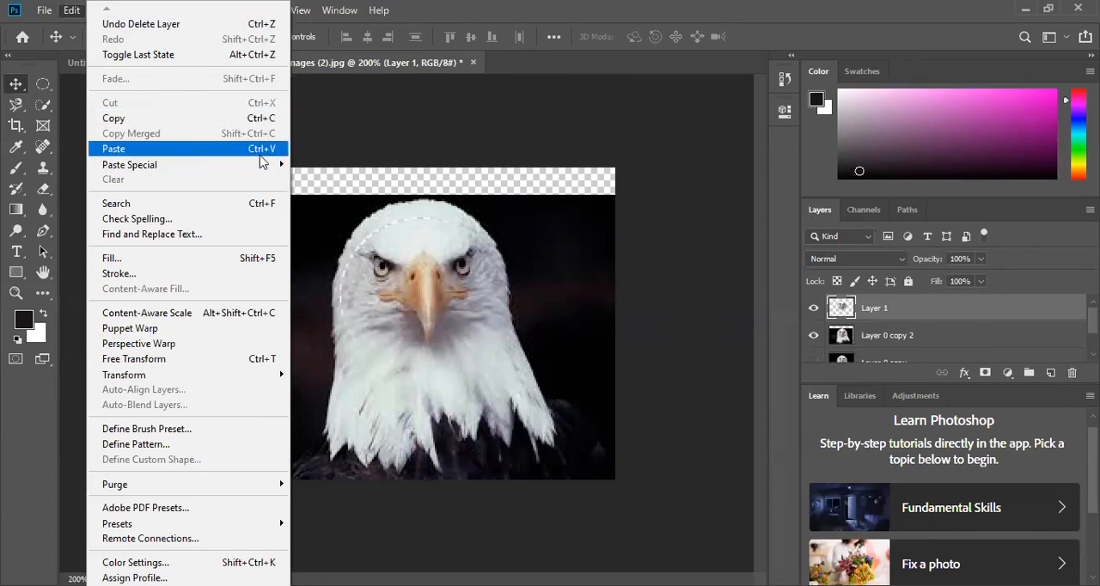
mouse_move(267, 169)
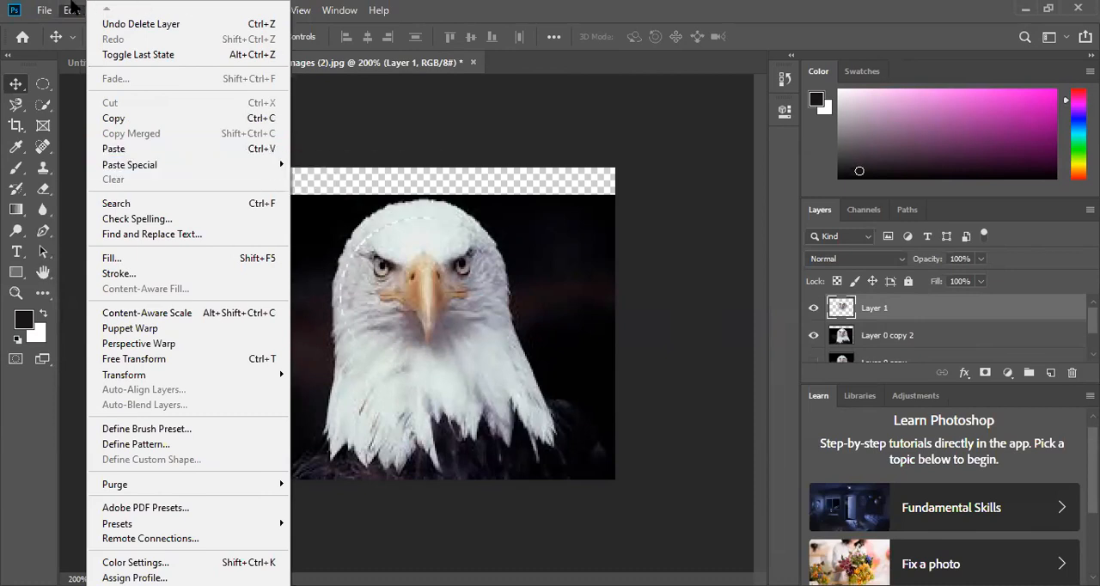
click(72, 9)
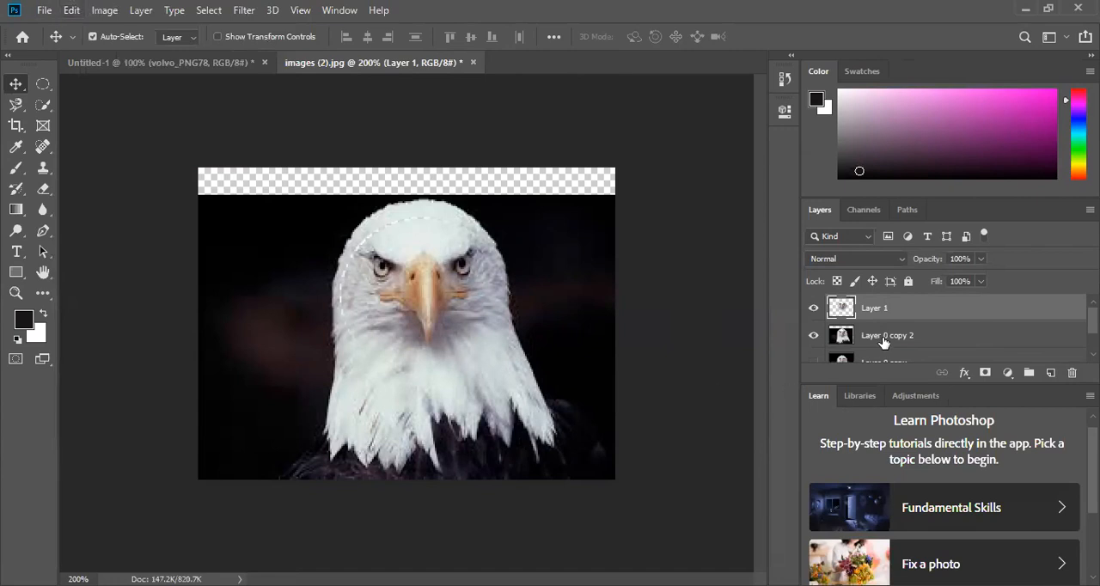
- Hide Layer 0 copy 2 and move the circular face on Layer 1 to the middle of the canvas
drag(417, 308, 436, 292)
click(813, 335)
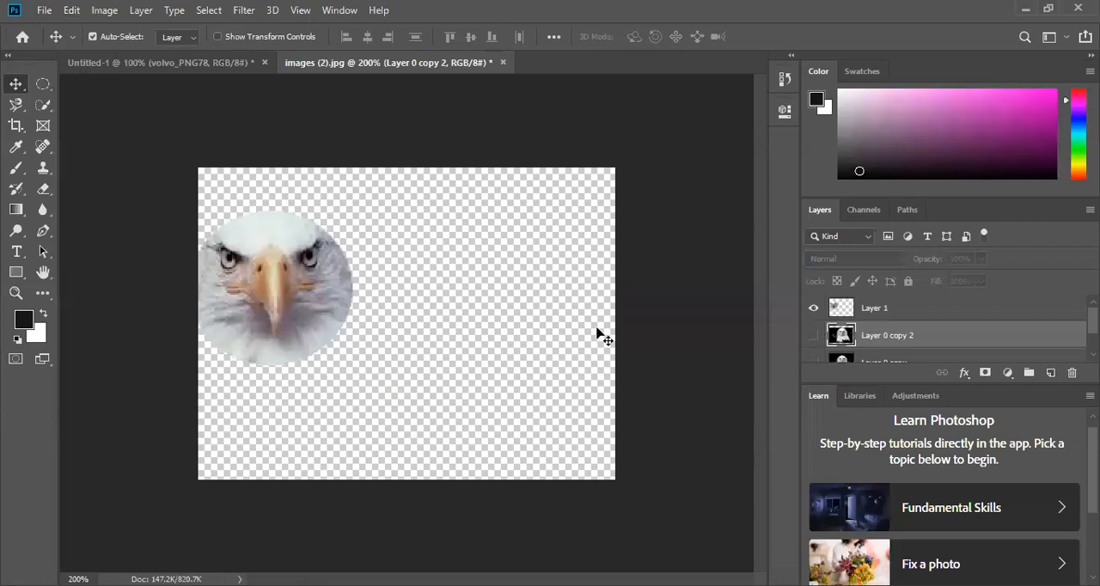
drag(307, 295, 471, 332)
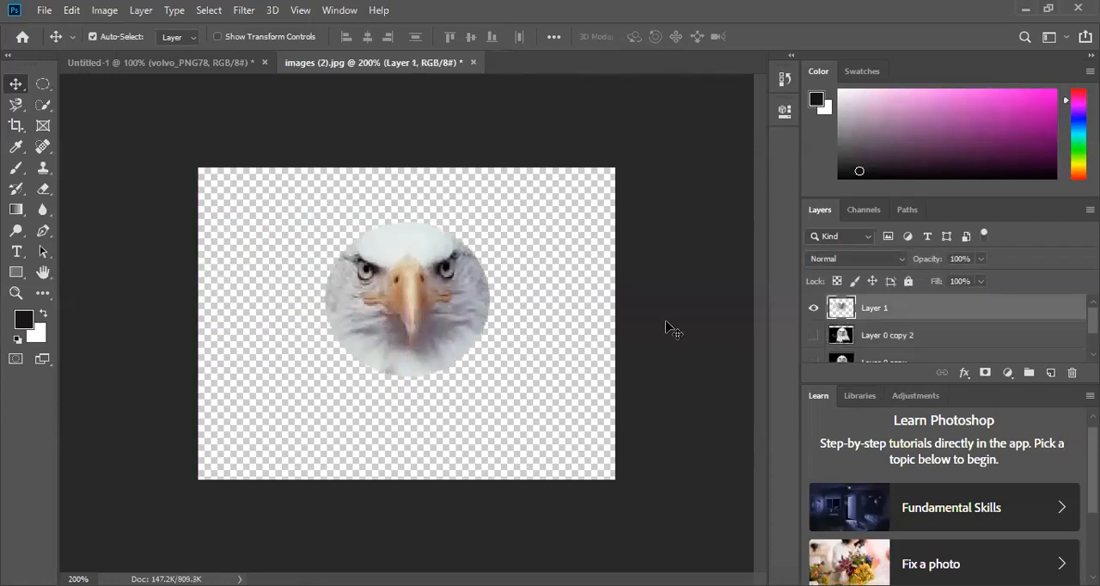
- Close the Learn panel and move the circular eagle face on Layer 1 slightly up and to the left
right_click(1001, 394)
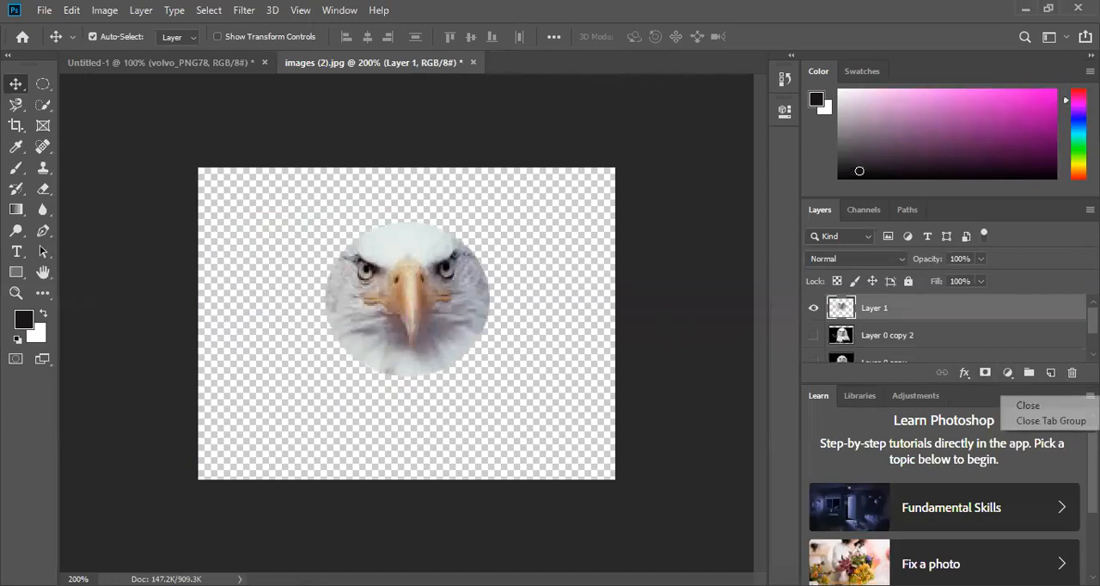
click(1023, 405)
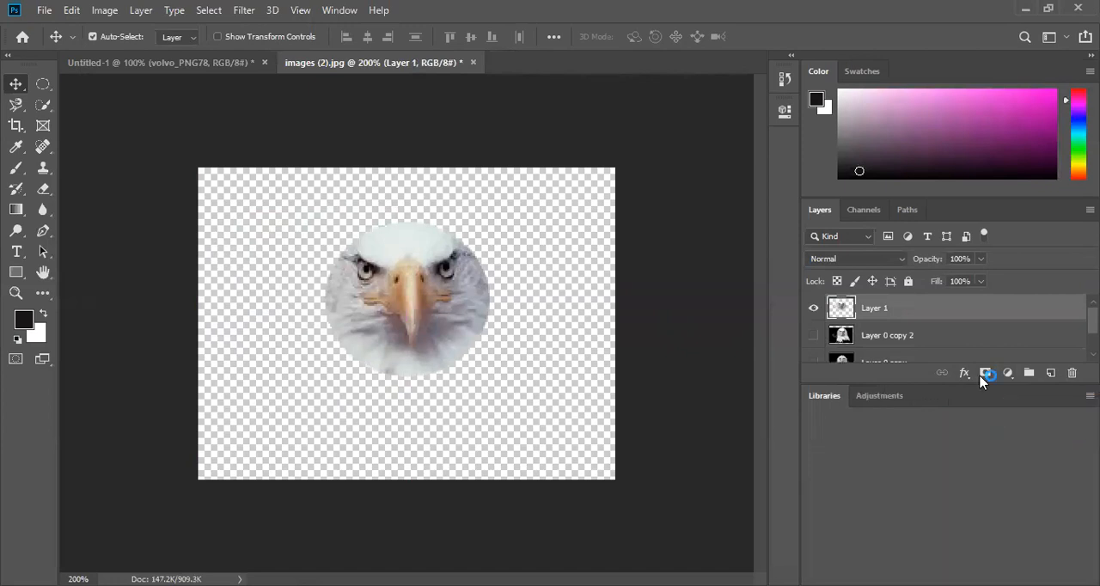
drag(428, 311, 404, 299)
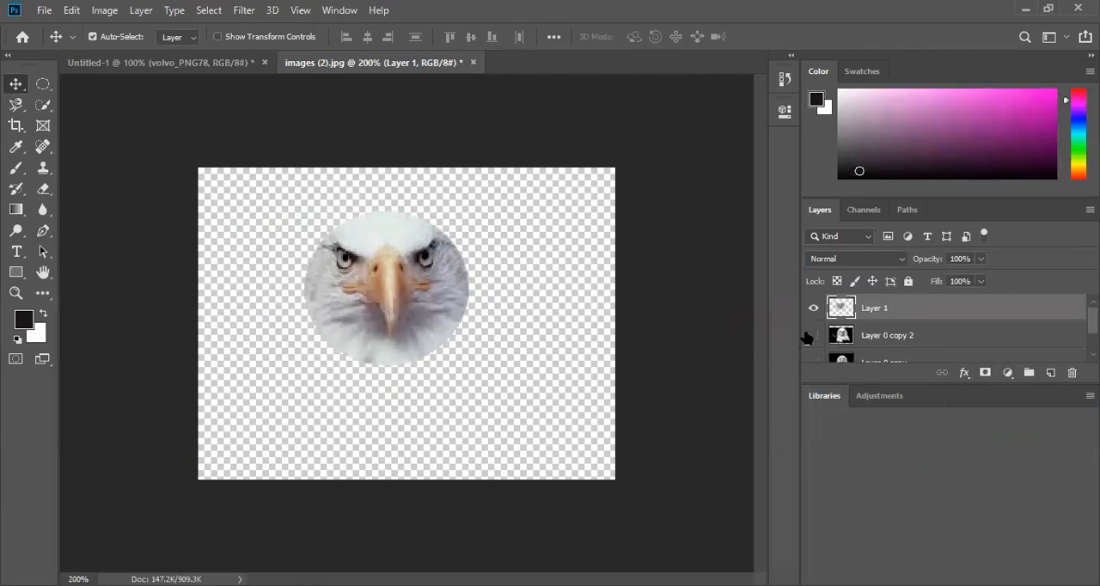
- Delete Layer 1 with the circular face and make the bottom layer, Layer 0, visible
scroll(953, 361, down, 2)
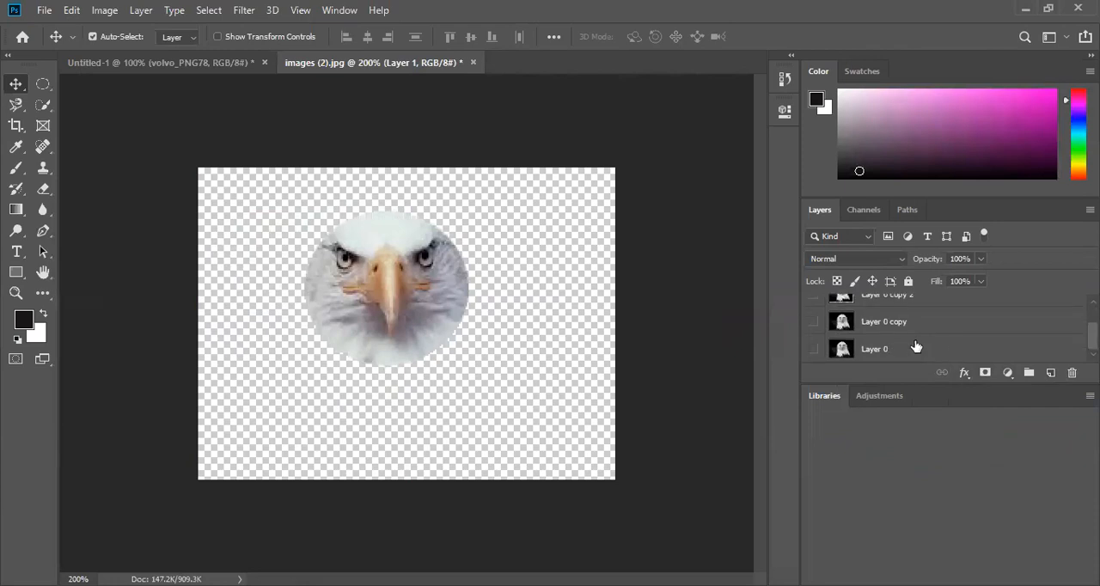
scroll(915, 346, up, 1)
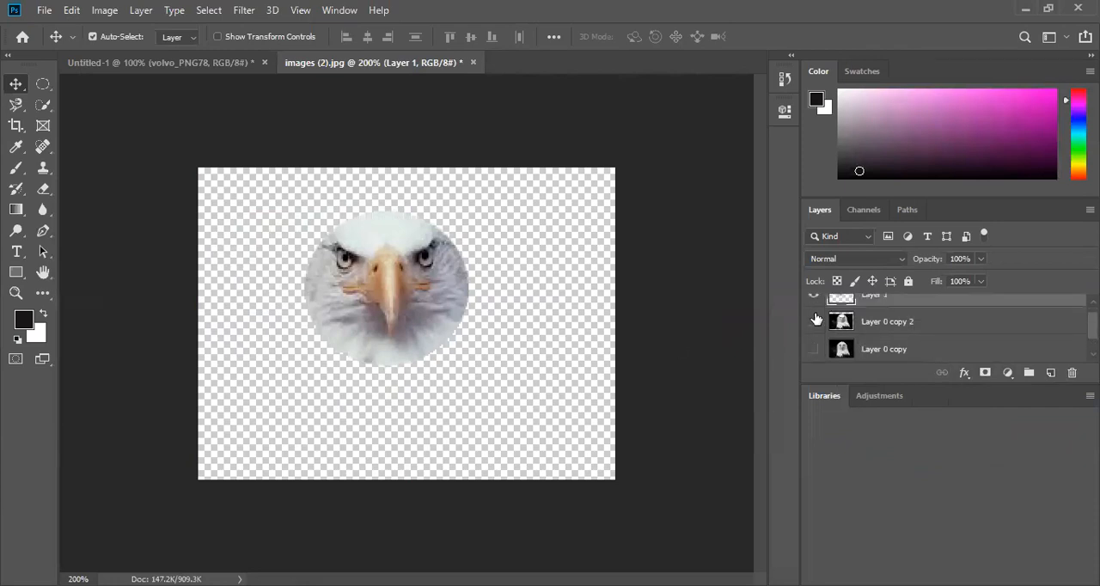
scroll(824, 321, up, 1)
key(Delete)
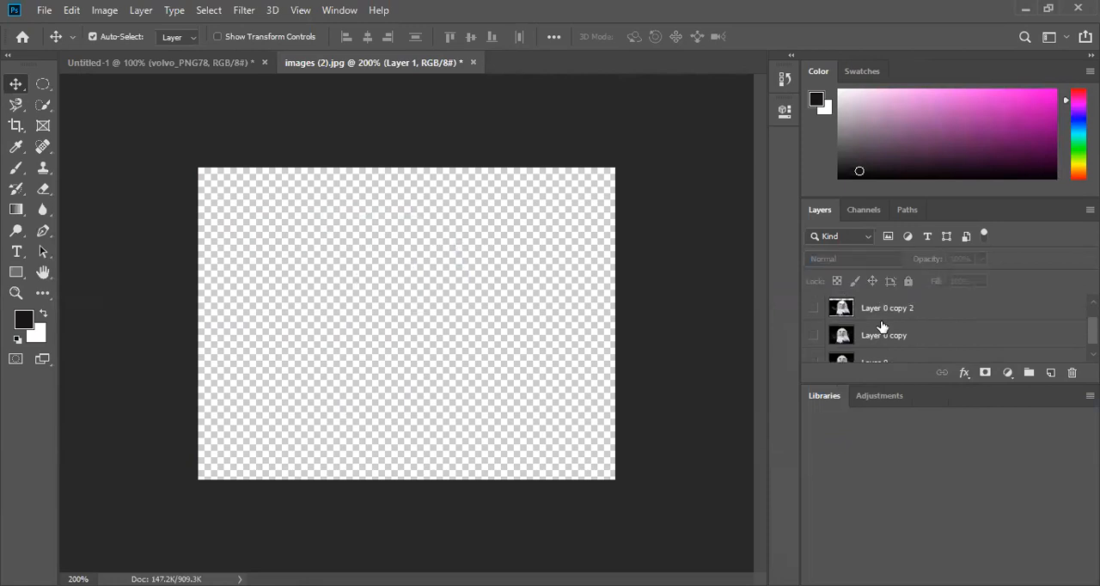
scroll(816, 345, down, 1)
click(813, 348)
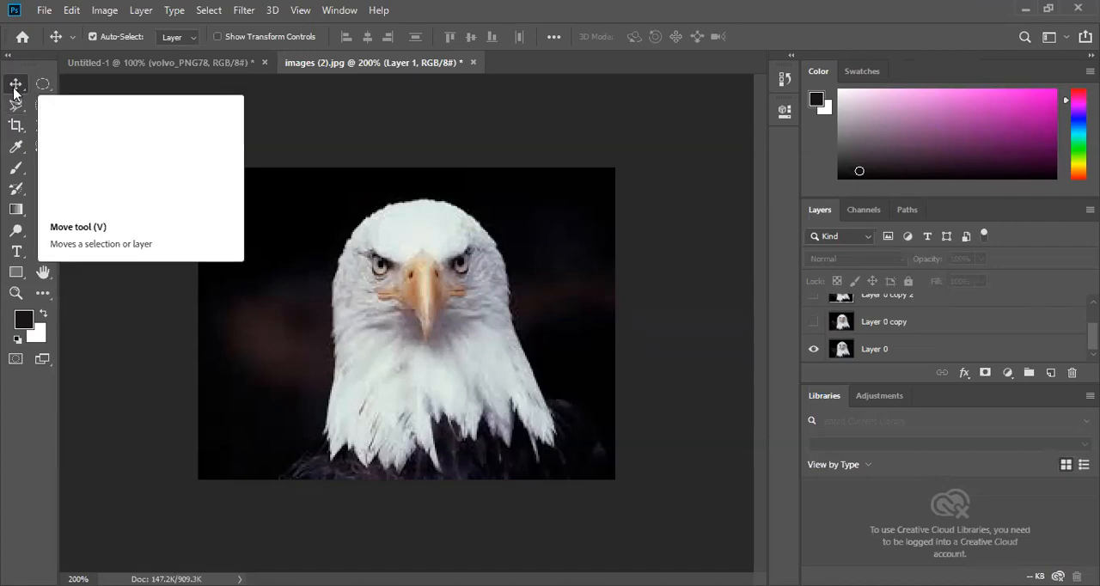
- Magnify the eagle image to 3200% and examine the individual pixels around its left-hand eye
click(67, 84)
key(ctrl+equal)
key(ctrl+equal)
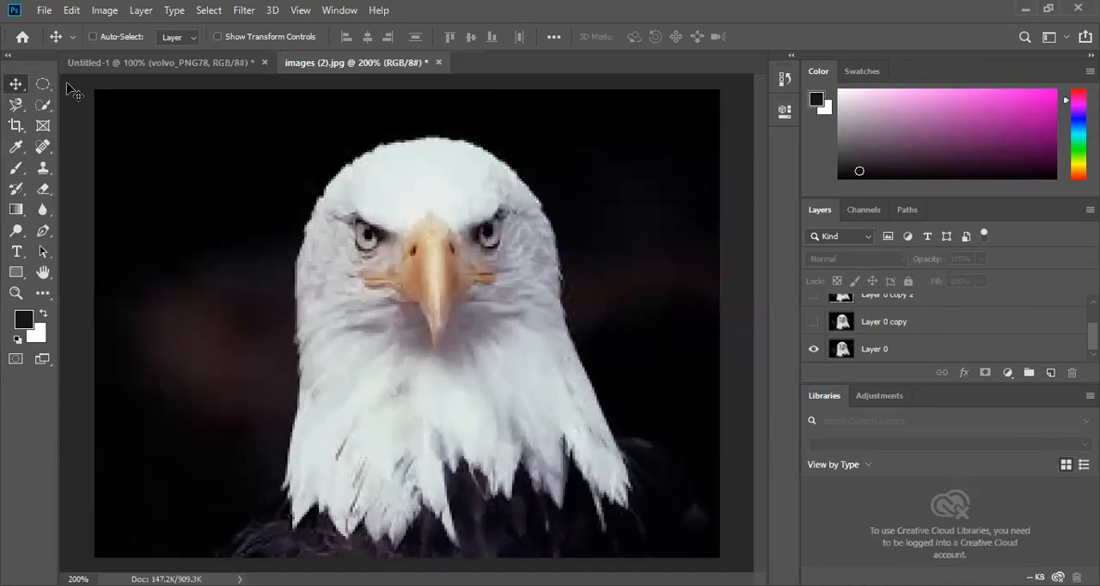
key(ctrl+equal)
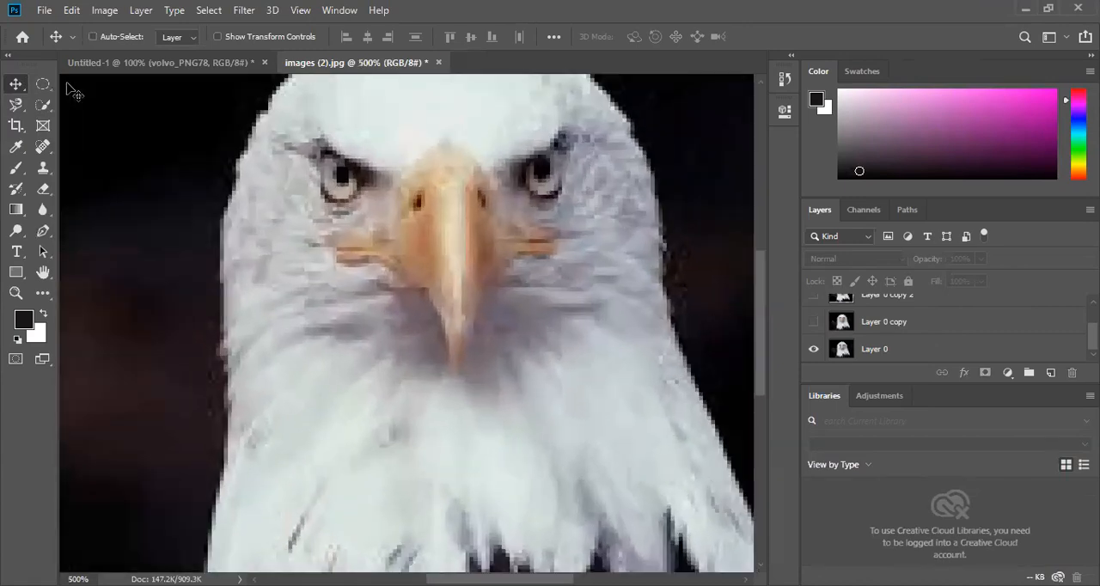
key(ctrl+equal)
key(ctrl+equal)
drag(453, 187, 519, 320)
key(ctrl+equal)
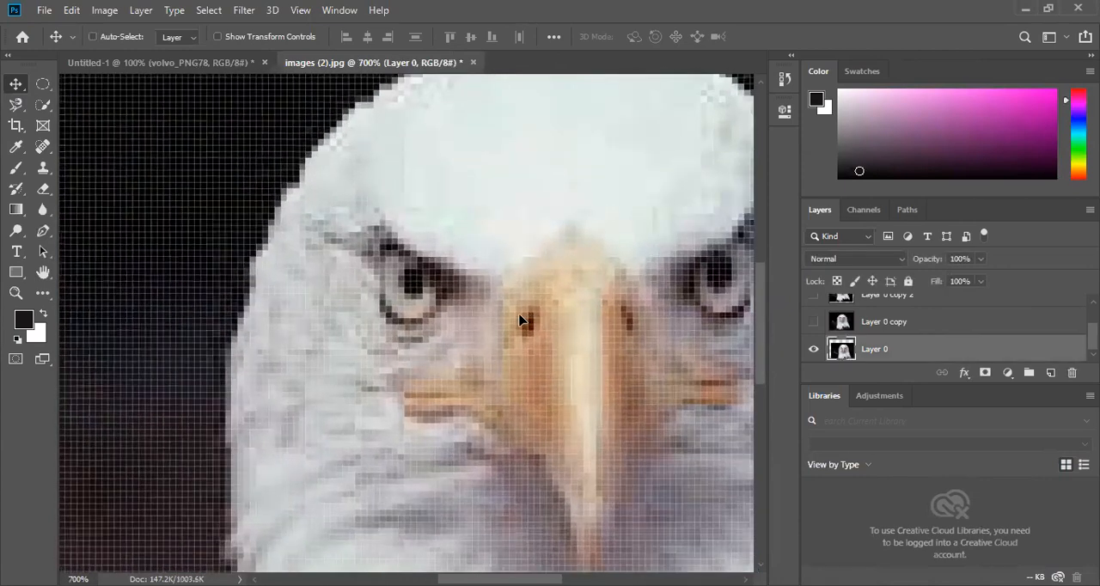
key(ctrl+equal)
key(ctrl+equal)
key(ctrl+equal)
drag(497, 201, 572, 371)
mouse_move(441, 259)
mouse_down()
mouse_move(464, 318)
mouse_move(430, 290)
mouse_move(443, 262)
mouse_move(437, 270)
mouse_up()
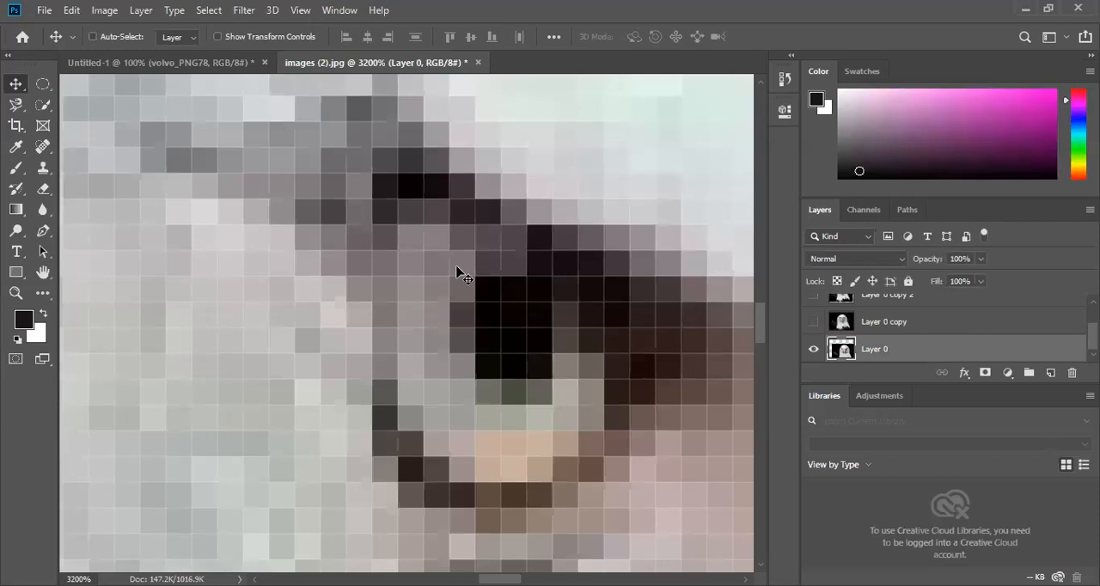
- Trace around the eagle's left-hand eye with the Magnetic Lasso tool at 1200% and close the outline into a selection
key(ctrl+minus)
key(ctrl+minus)
key(ctrl+minus)
key(ctrl+minus)
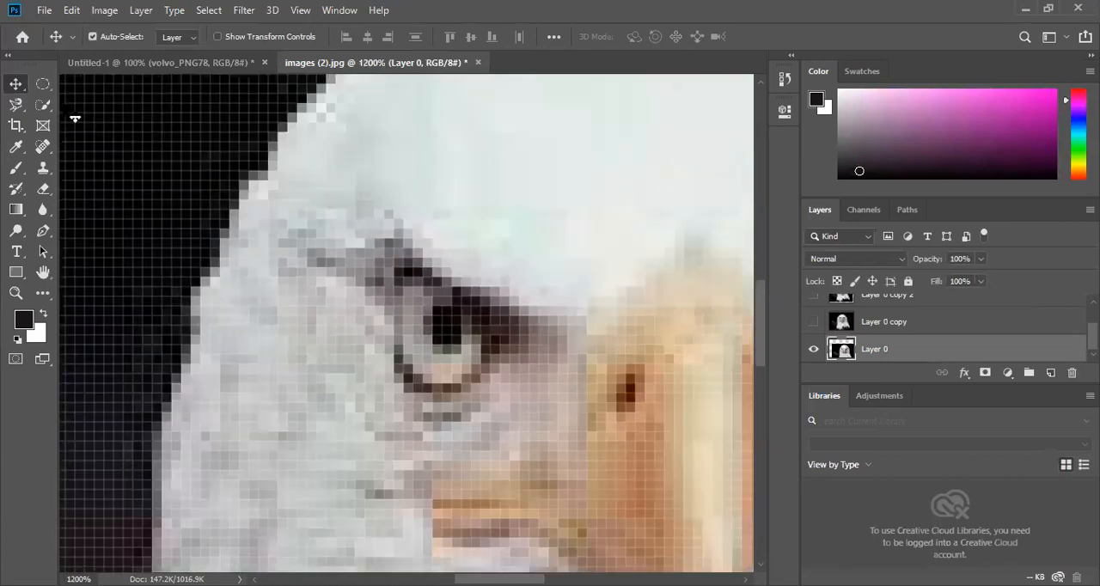
click(43, 84)
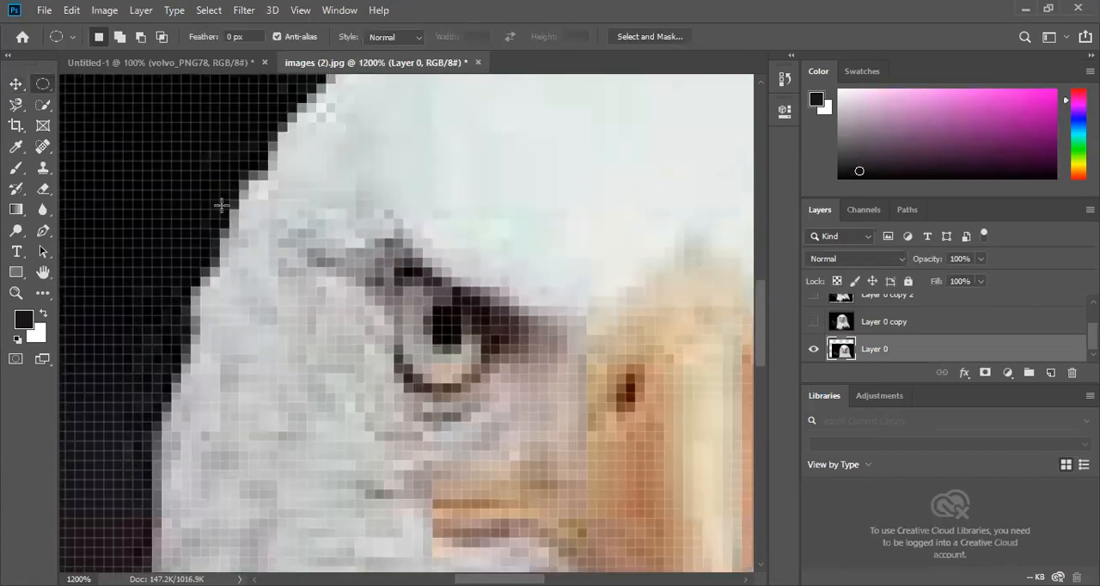
click(15, 104)
right_click(16, 106)
click(99, 136)
click(312, 248)
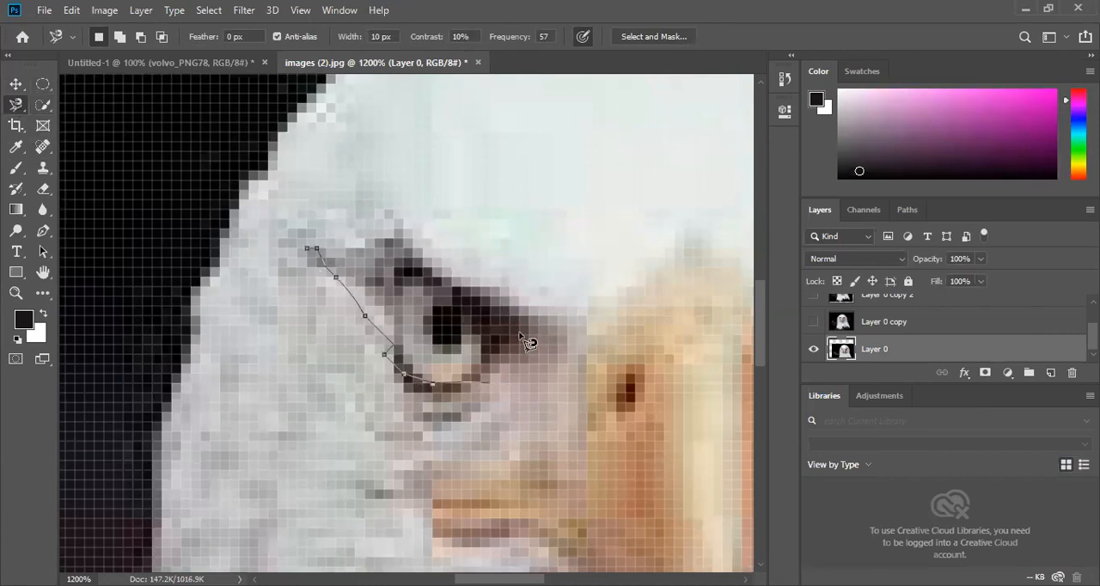
click(311, 250)
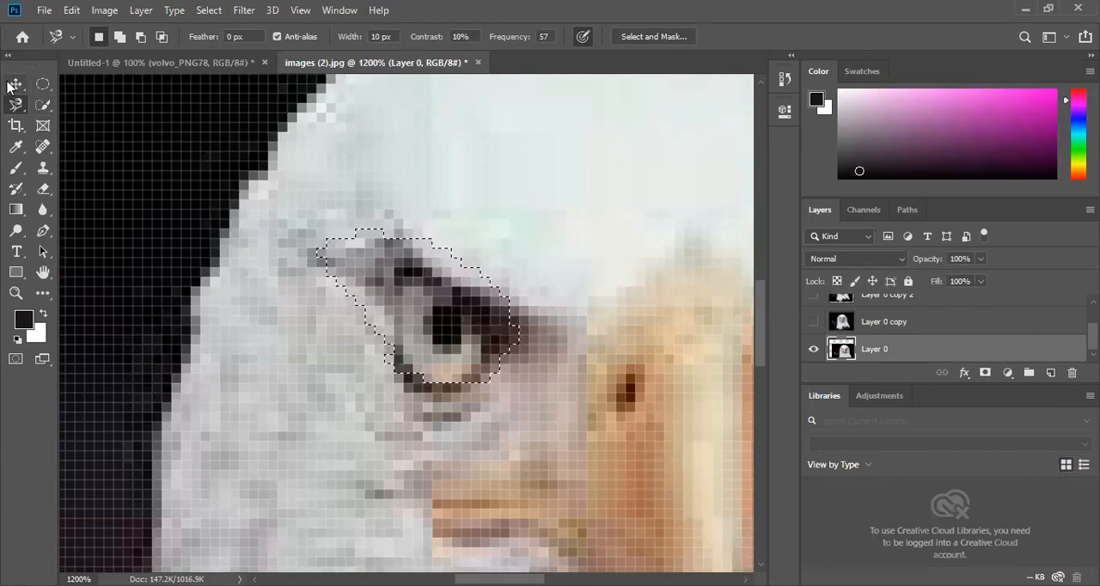
- Examine how the eye selection's edge follows the pixels, up close at 6400% and from farther away at 500%
key(ctrl+plus)
key(ctrl+plus)
key(ctrl+plus)
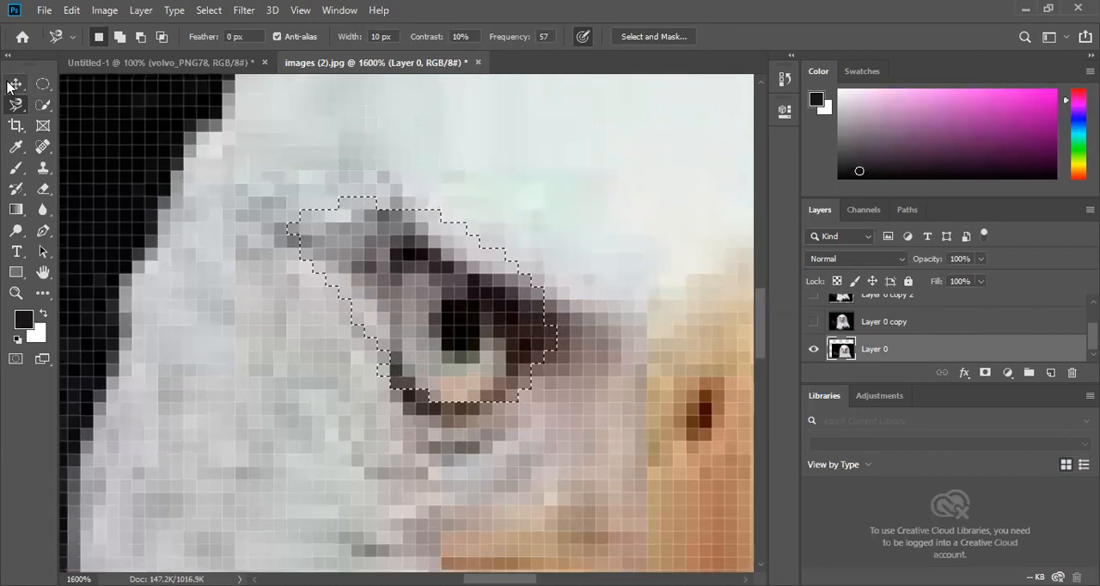
key(ctrl+plus)
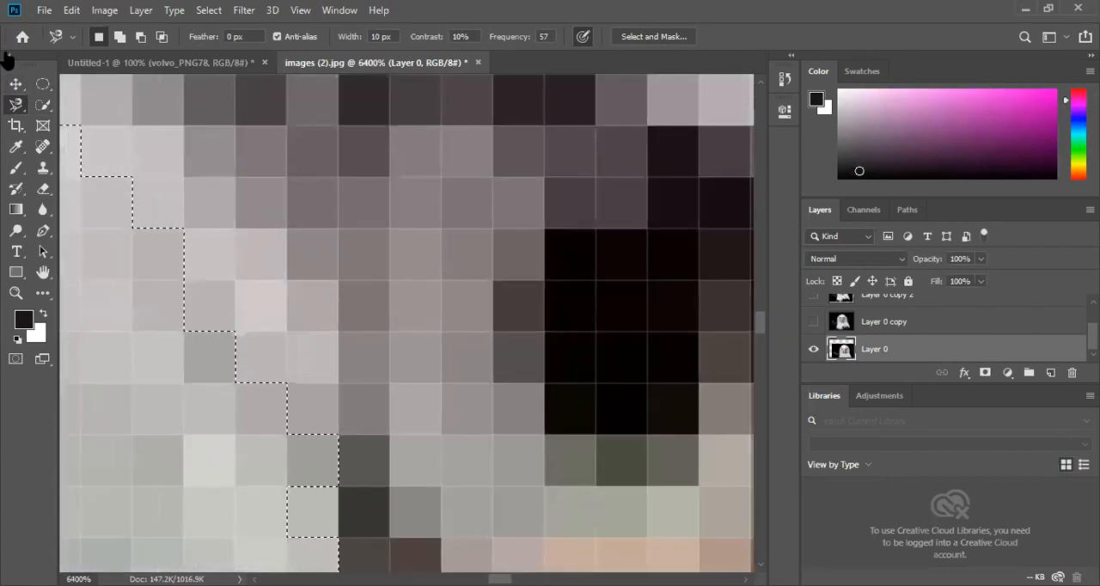
key(ctrl+minus)
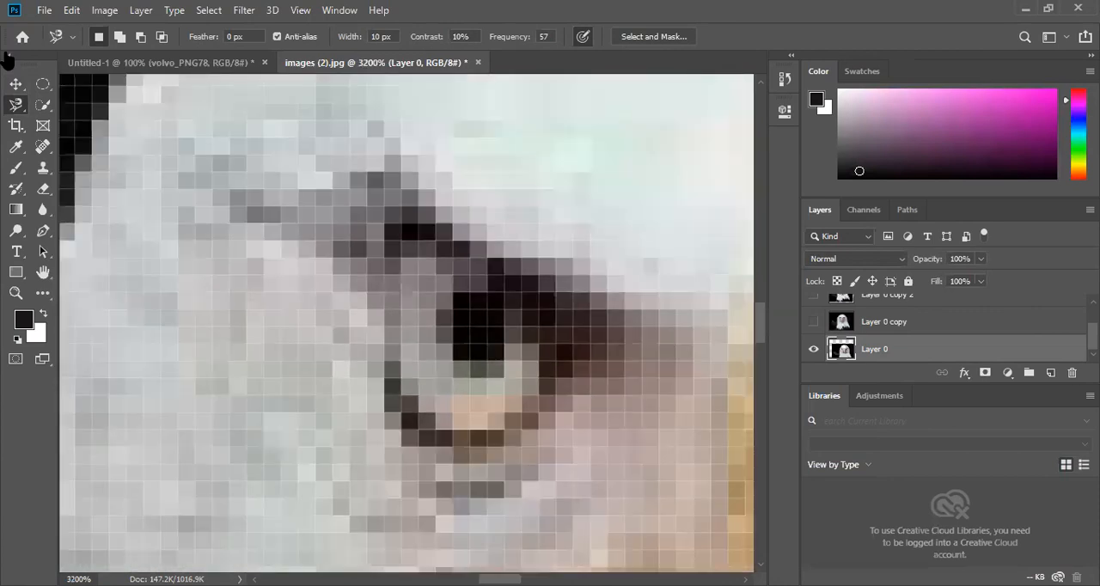
key(ctrl+minus)
key(ctrl+minus)
key(ctrl+minus)
key(ctrl+minus)
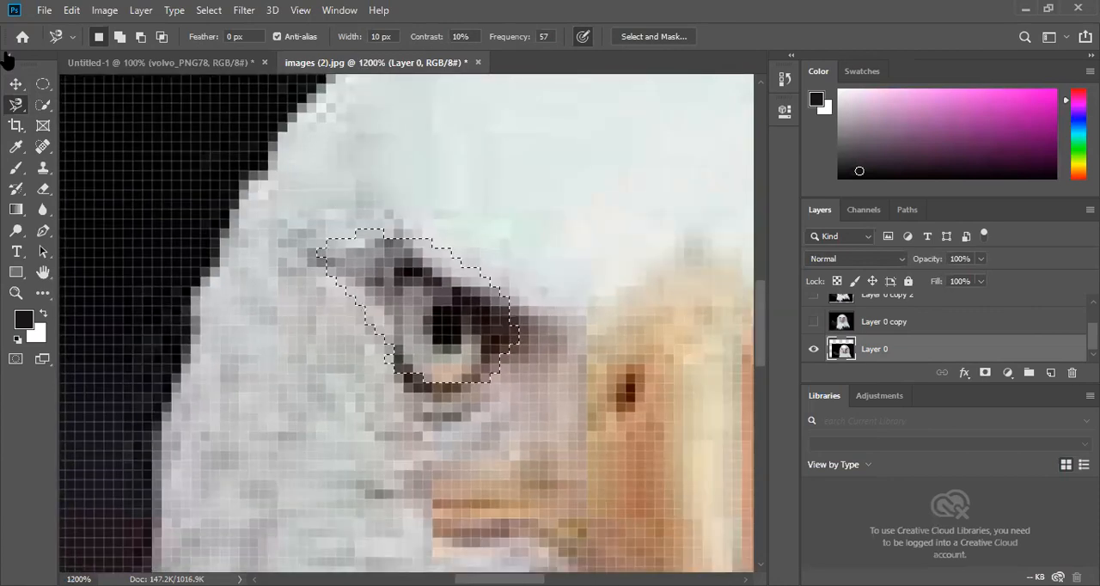
key(ctrl+minus)
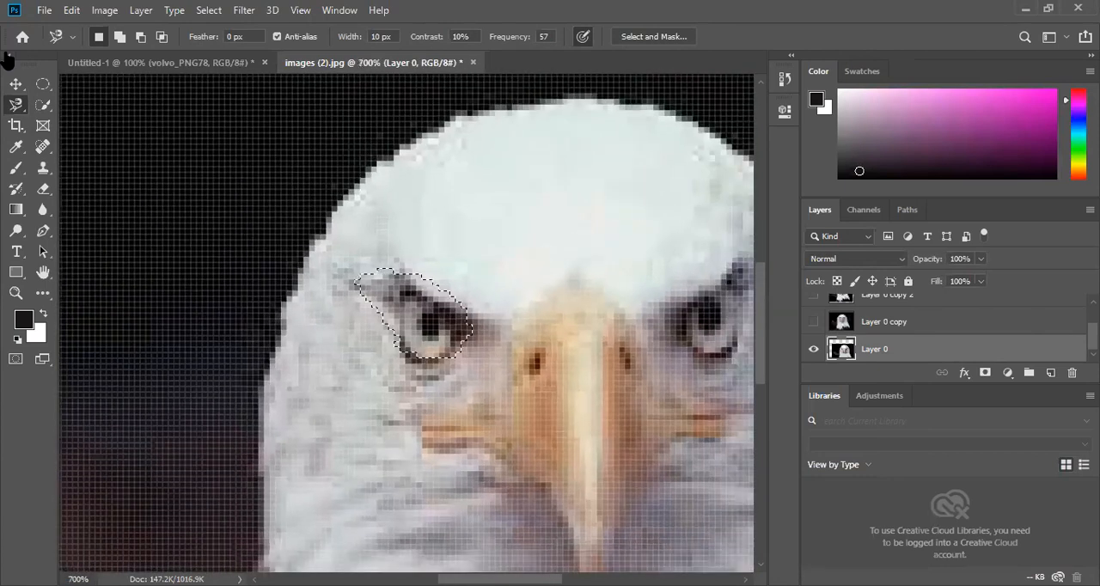
key(ctrl+minus)
key(ctrl+minus)
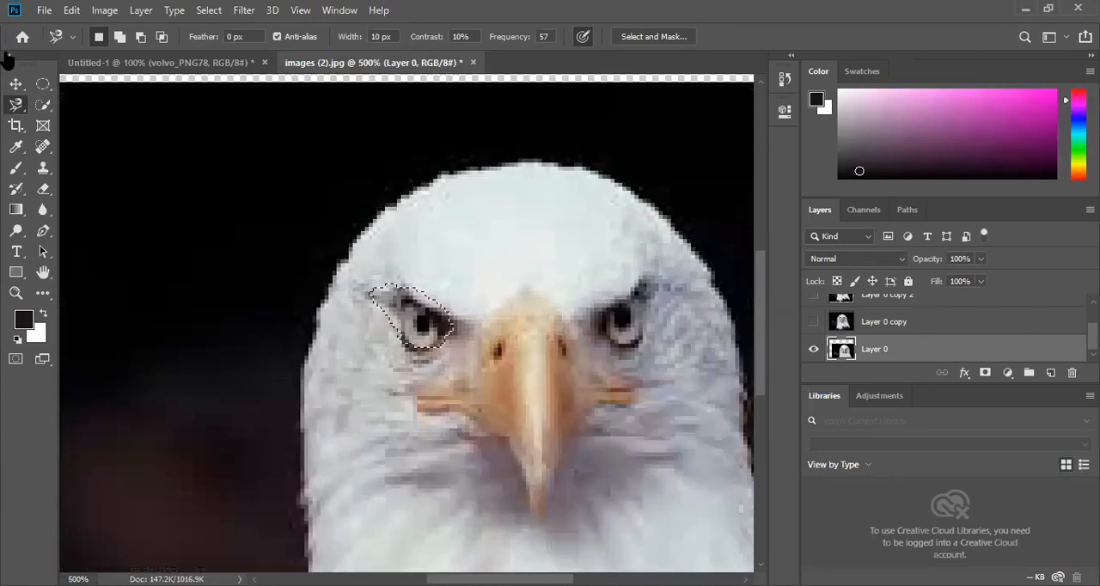
key(ctrl+minus)
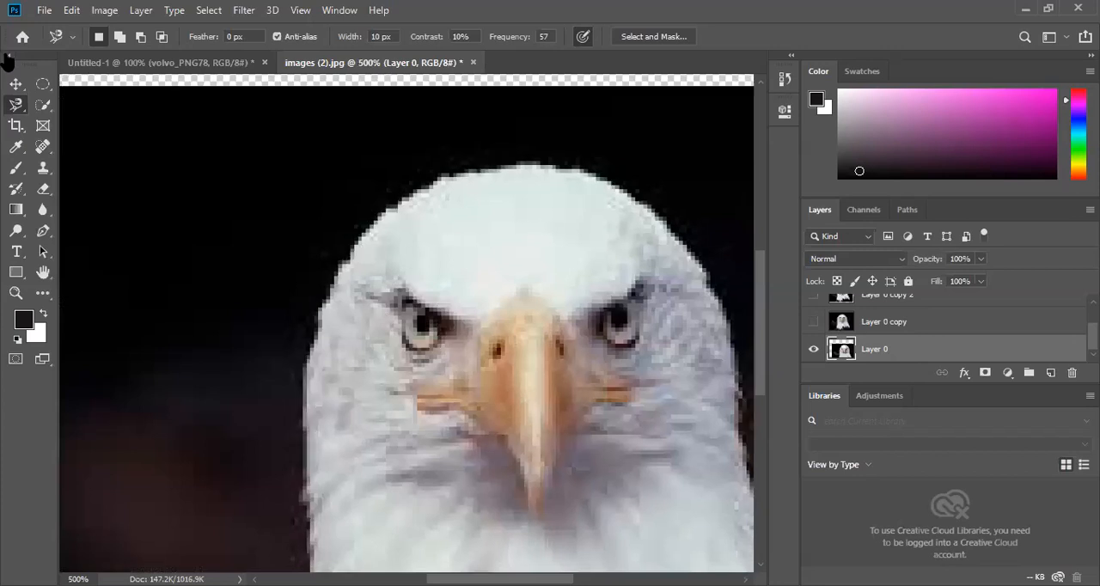
key(ctrl+plus)
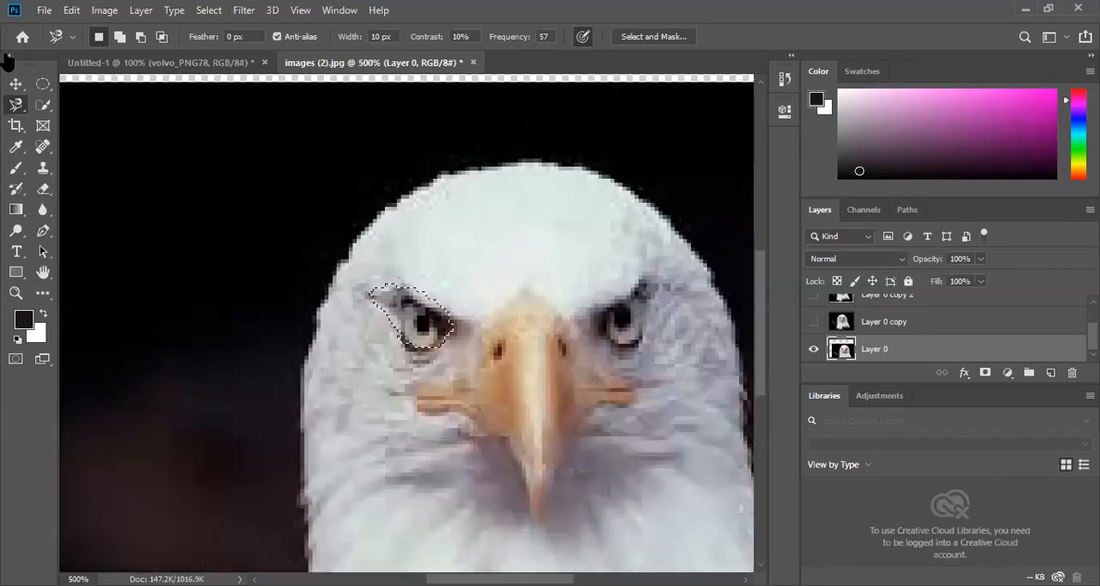
- Fit the whole image in view and deselect the eye selection
key(ctrl+d)
key(ctrl+0)
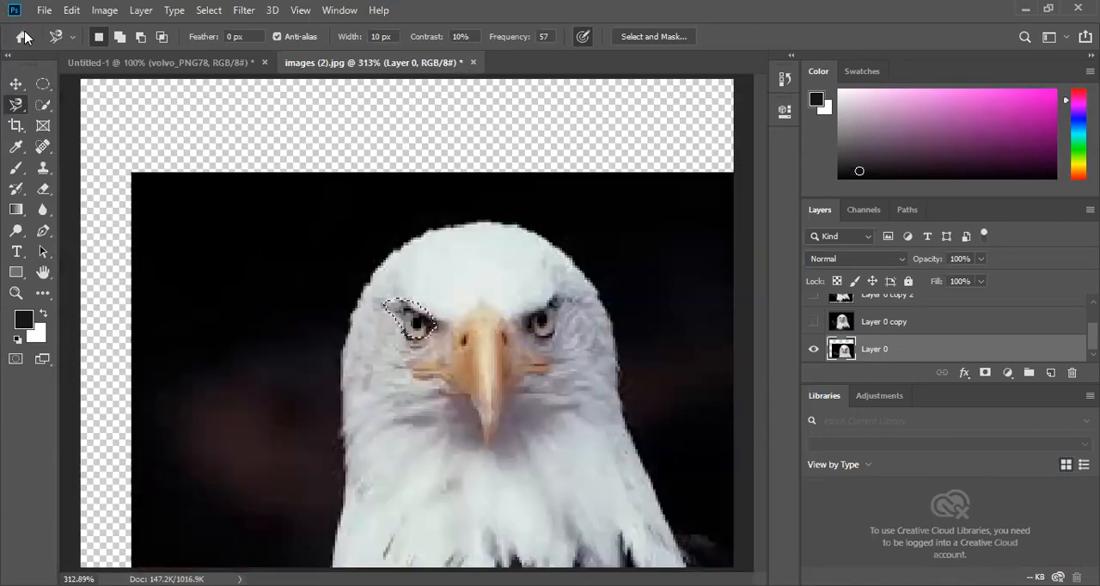
click(13, 85)
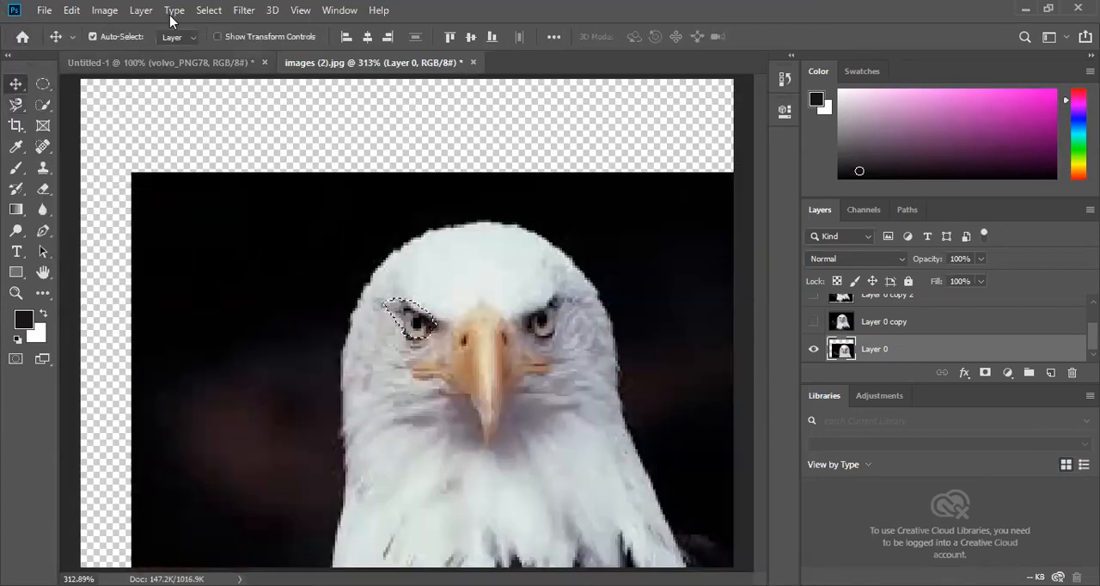
click(209, 11)
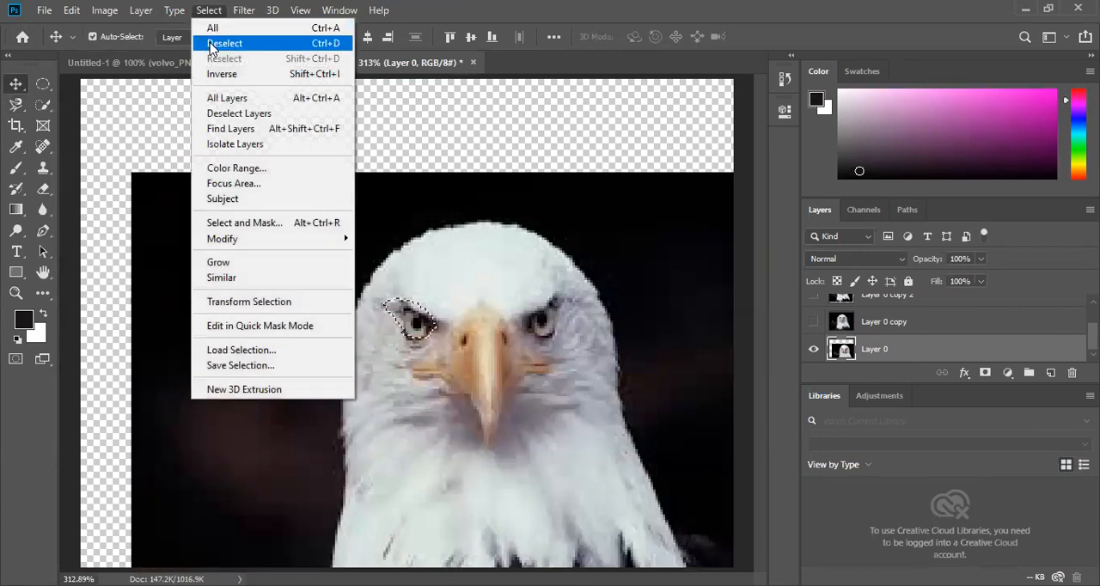
click(220, 45)
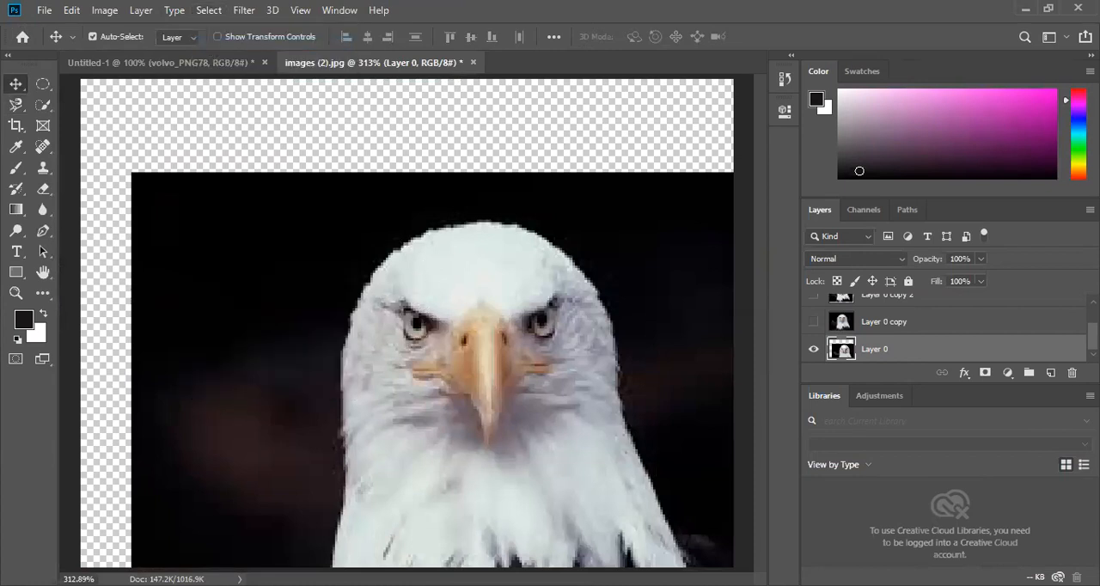
- Move the Layer 0 image up and to the left so that it covers the whole canvas
key(ctrl+t)
key(ctrl+minus)
key(ctrl+minus)
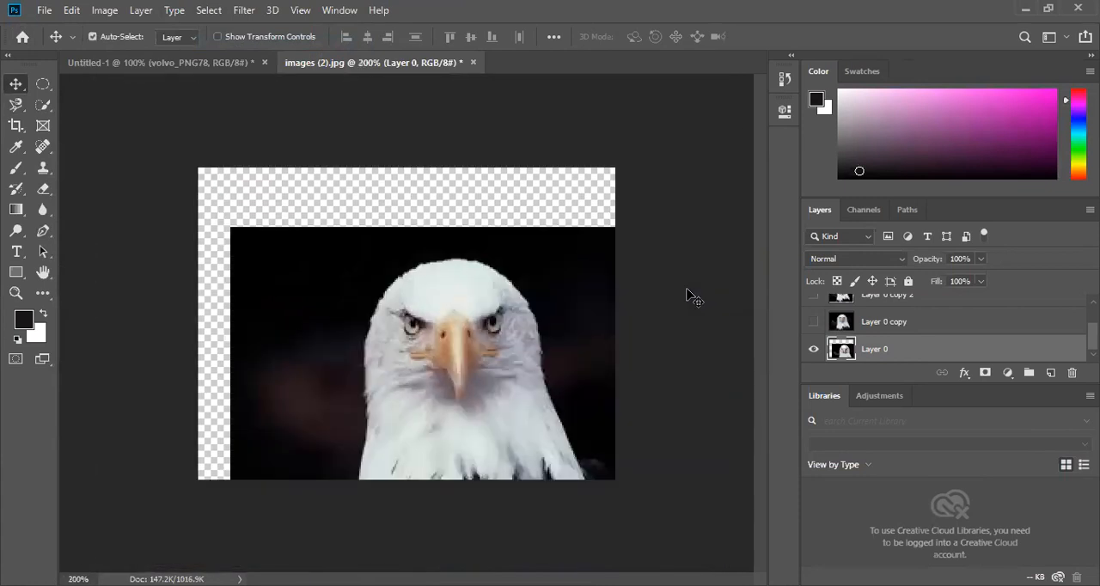
drag(534, 342, 504, 289)
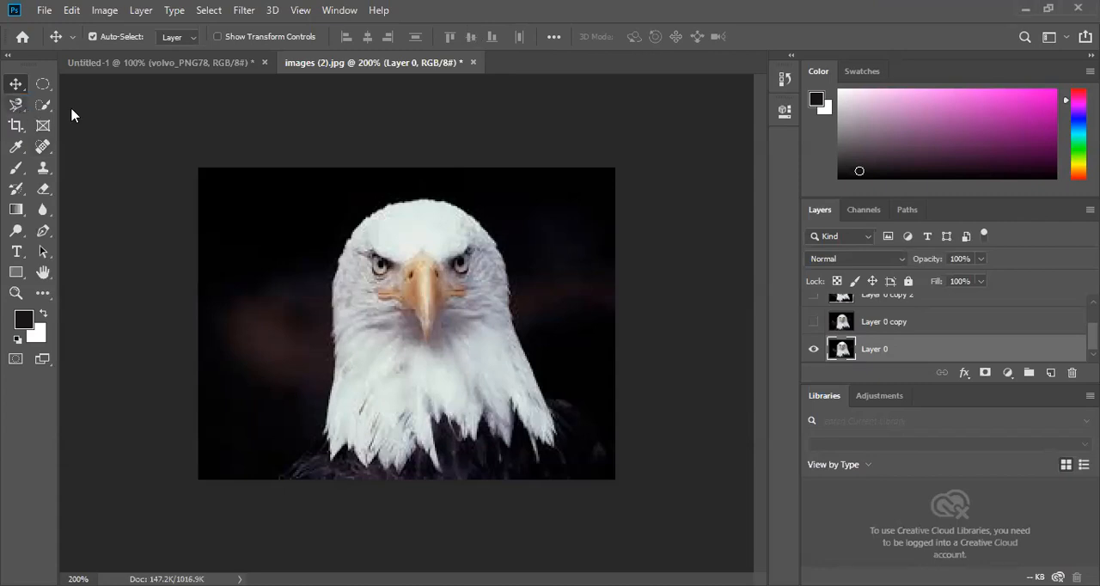
- Draw a freehand Lasso selection from the top of the eagle's head down along its right-hand edge
right_click(17, 105)
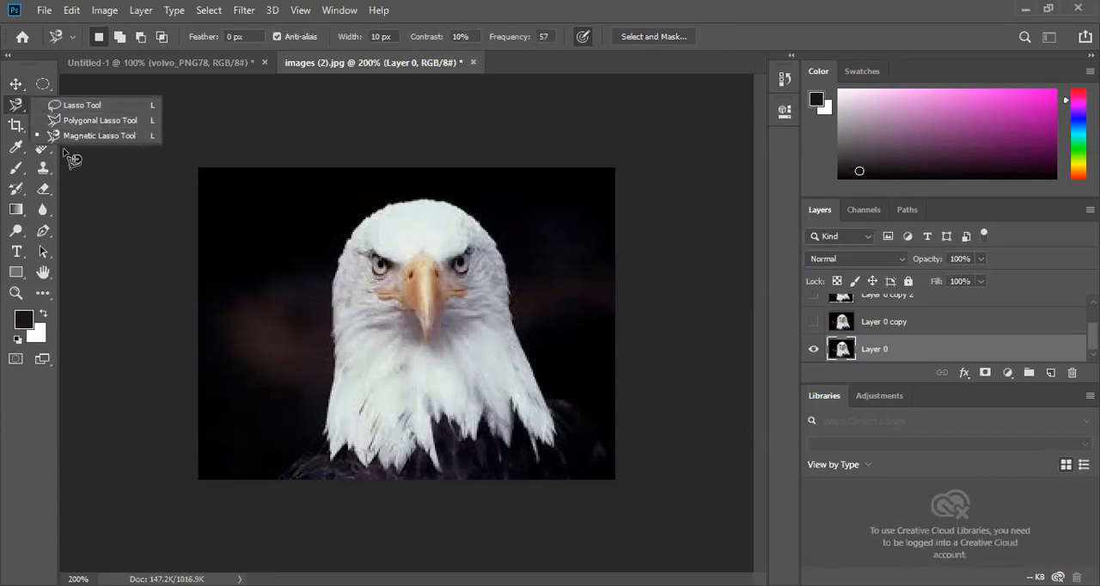
click(94, 108)
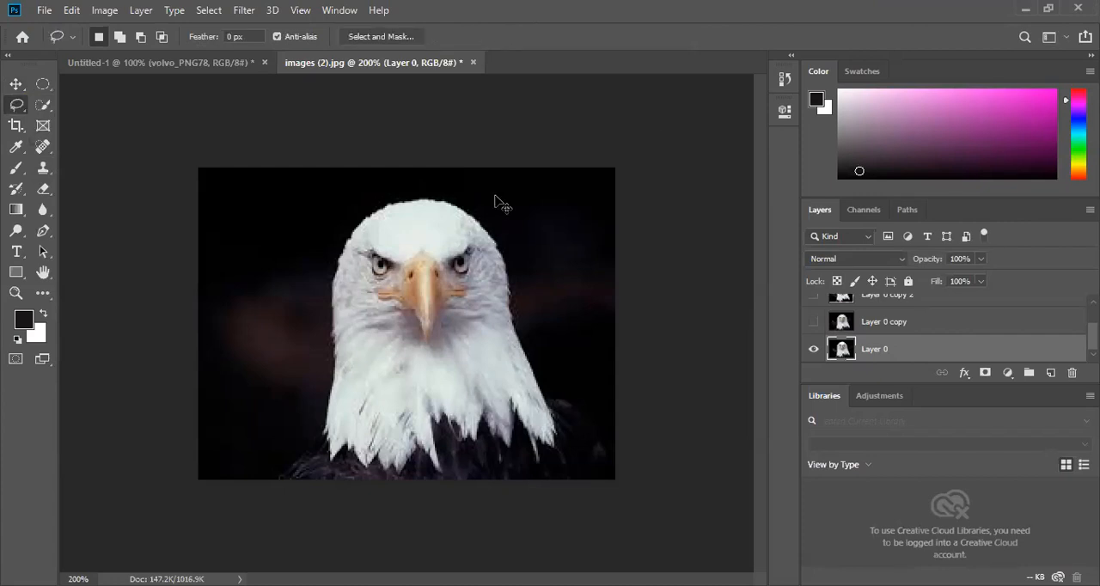
key(ctrl+plus)
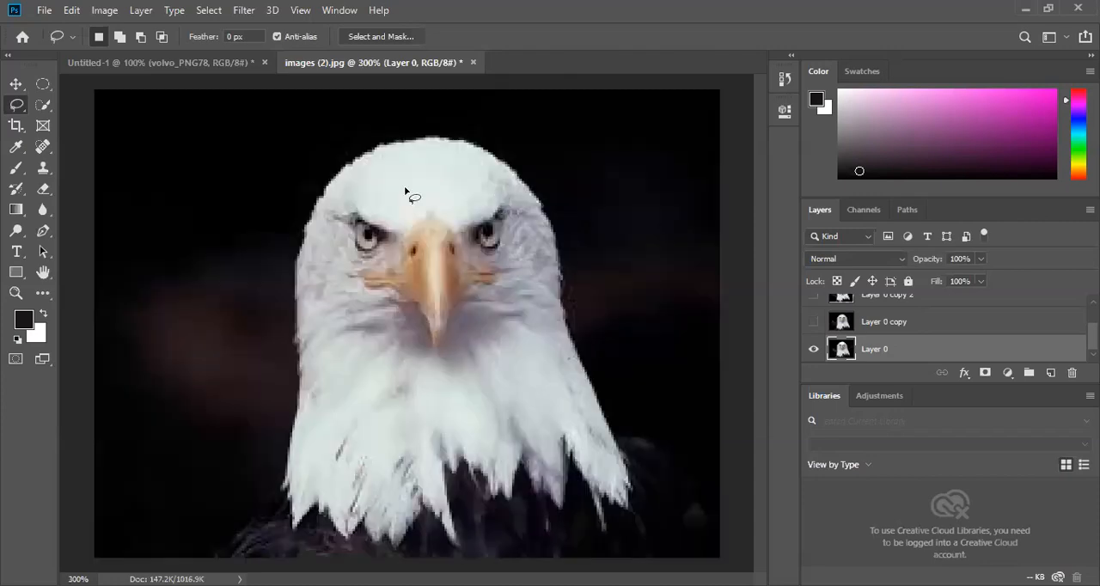
mouse_move(368, 158)
mouse_down()
mouse_move(469, 148)
mouse_move(525, 177)
mouse_move(559, 263)
mouse_move(567, 324)
mouse_move(625, 392)
mouse_move(625, 417)
mouse_move(654, 440)
mouse_up()
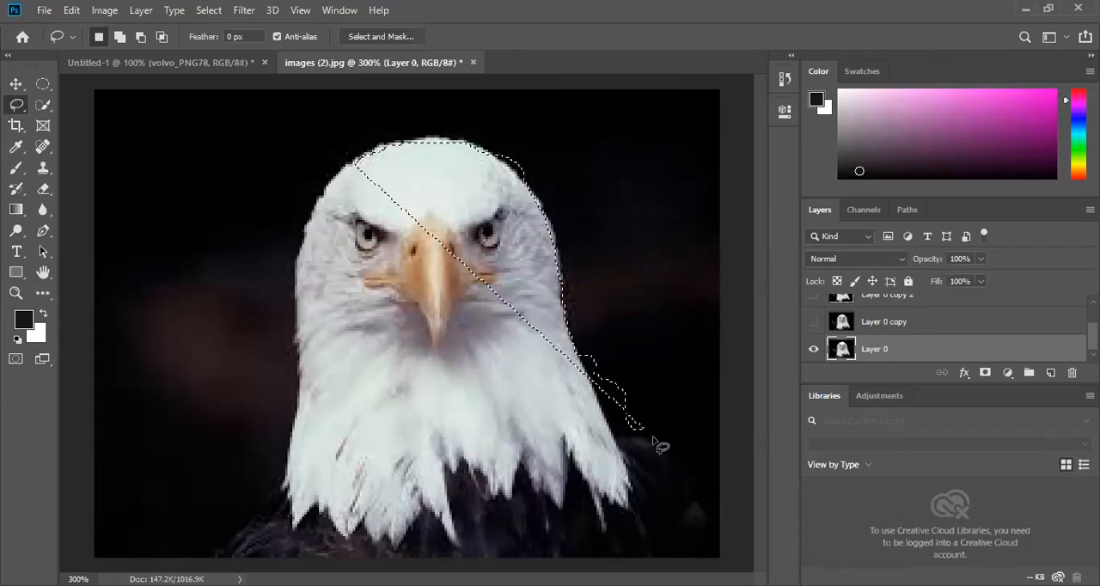
- Delete the lassoed part of the eagle's head from Layer 0 and undo the deletion
key(Delete)
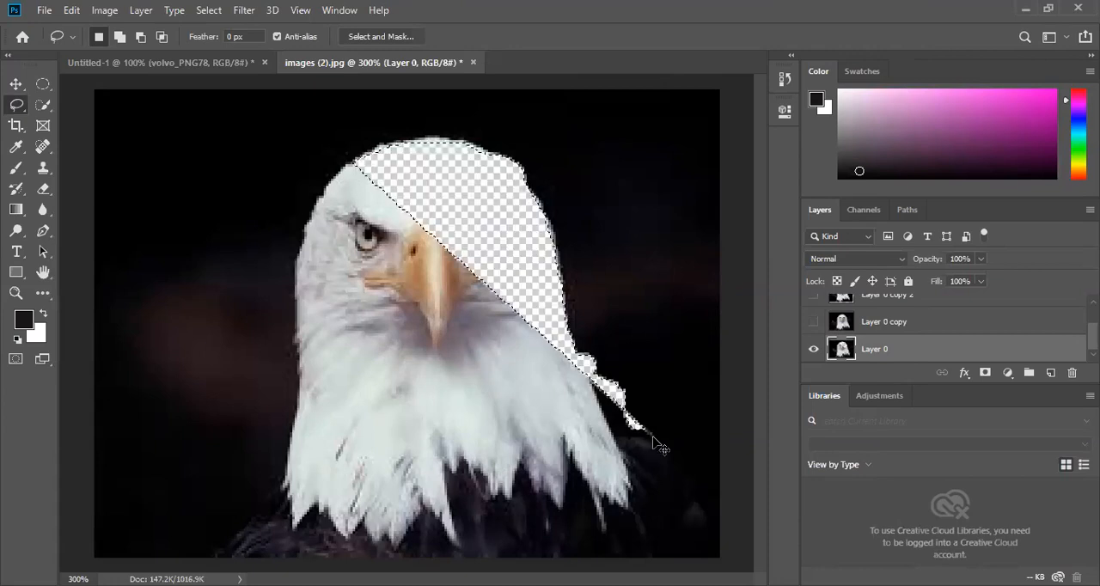
key(ctrl+z)
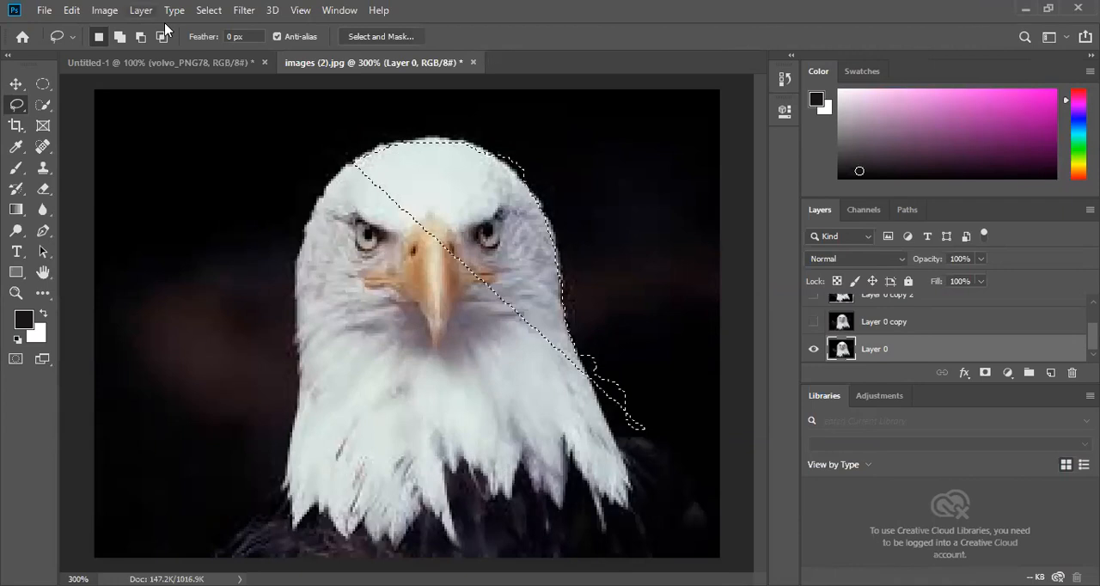
- Clear the selection on the eagle's head and outline its beak with a freehand Lasso selection
click(209, 11)
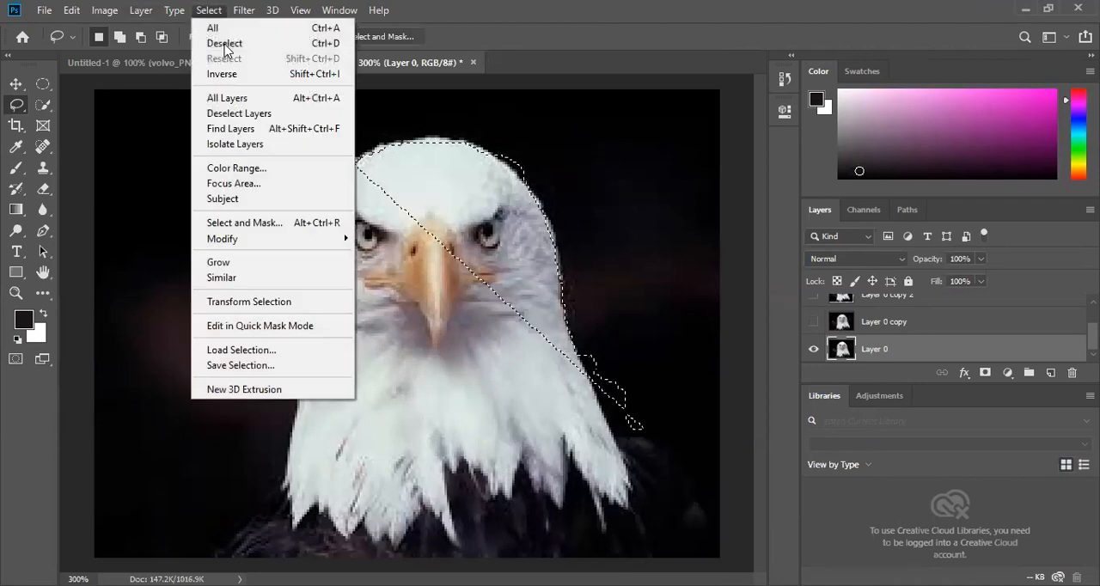
click(224, 43)
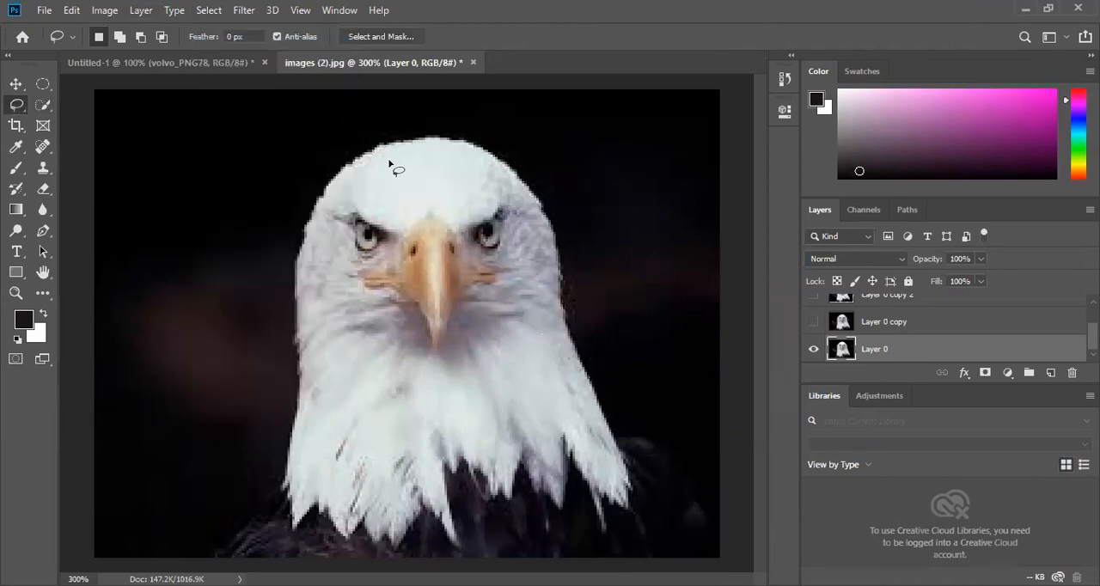
mouse_move(432, 215)
mouse_down()
mouse_move(395, 273)
mouse_move(368, 284)
mouse_move(427, 307)
mouse_move(443, 349)
mouse_move(460, 297)
mouse_move(504, 280)
mouse_move(434, 217)
mouse_up()
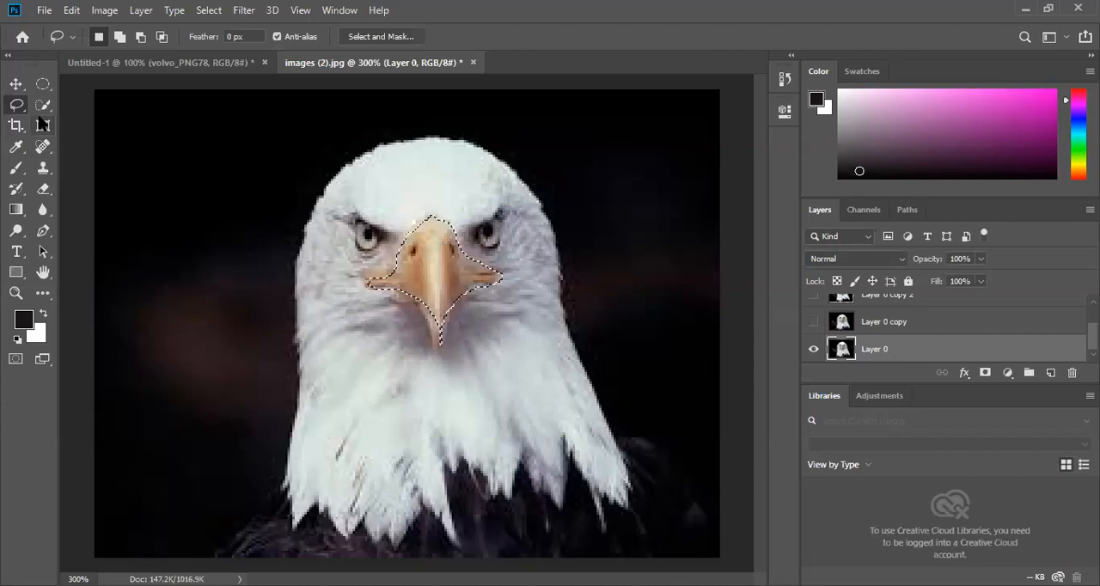
key(v)
mouse_move(427, 275)
mouse_down()
mouse_move(260, 353)
mouse_move(373, 278)
mouse_move(428, 275)
mouse_up()
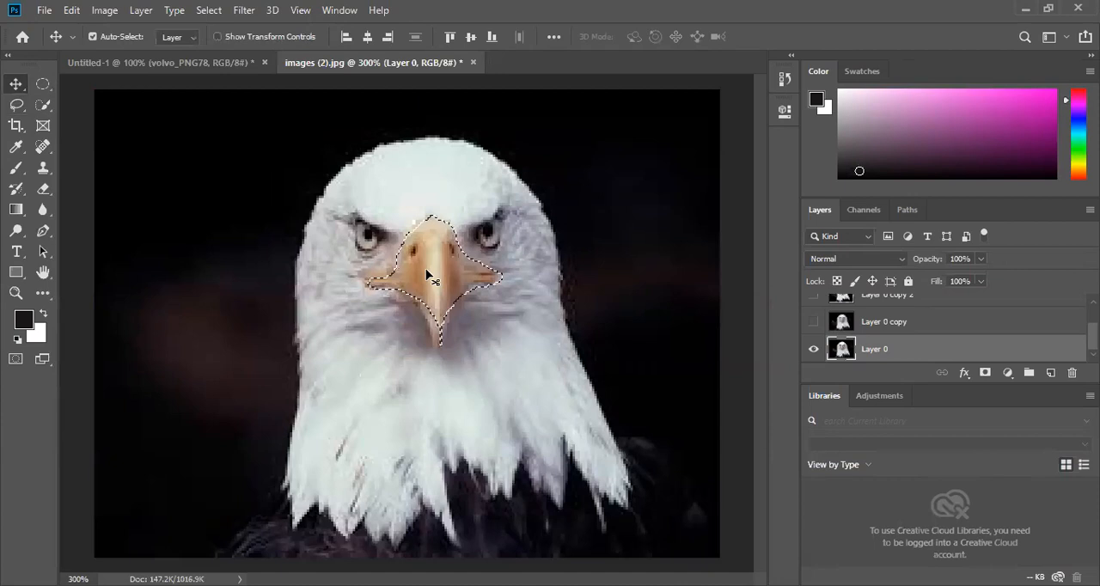
- Deselect the beak and outline a straight-sided area on the eagle's forehead with the Polygonal Lasso
click(215, 11)
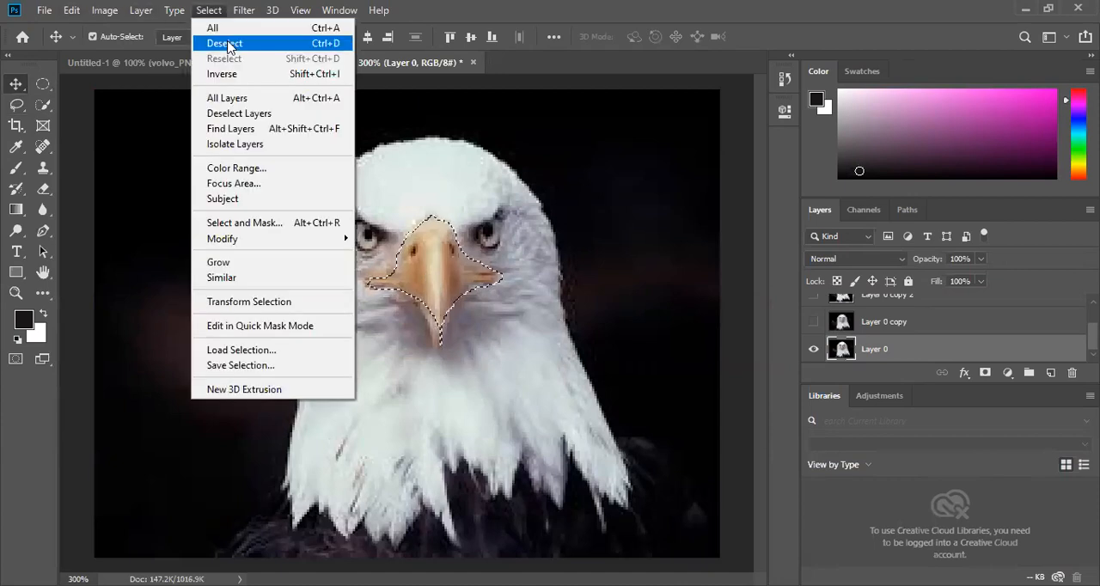
click(225, 43)
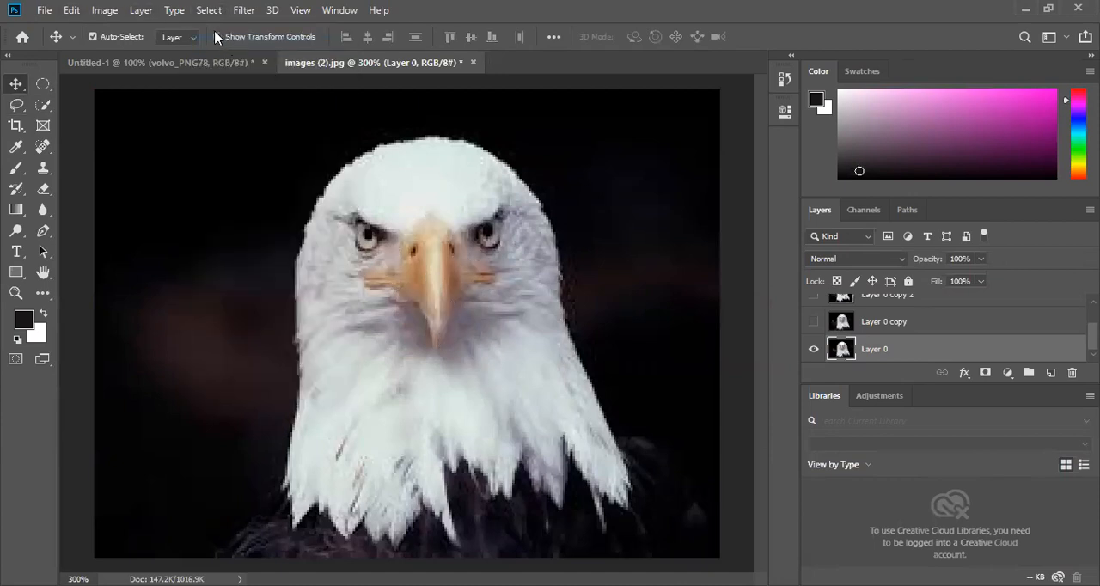
right_click(15, 85)
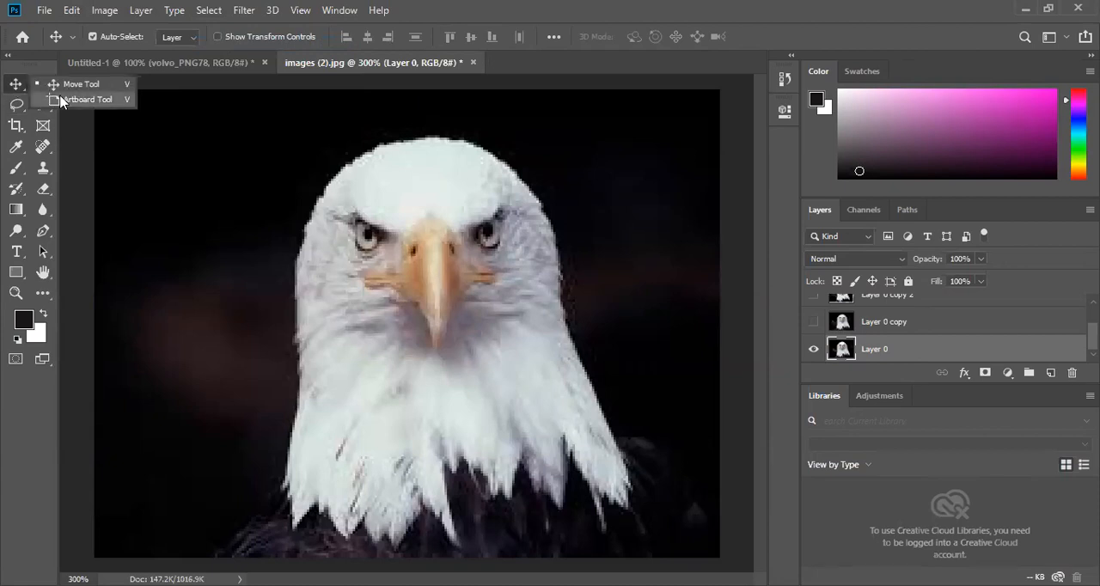
right_click(15, 104)
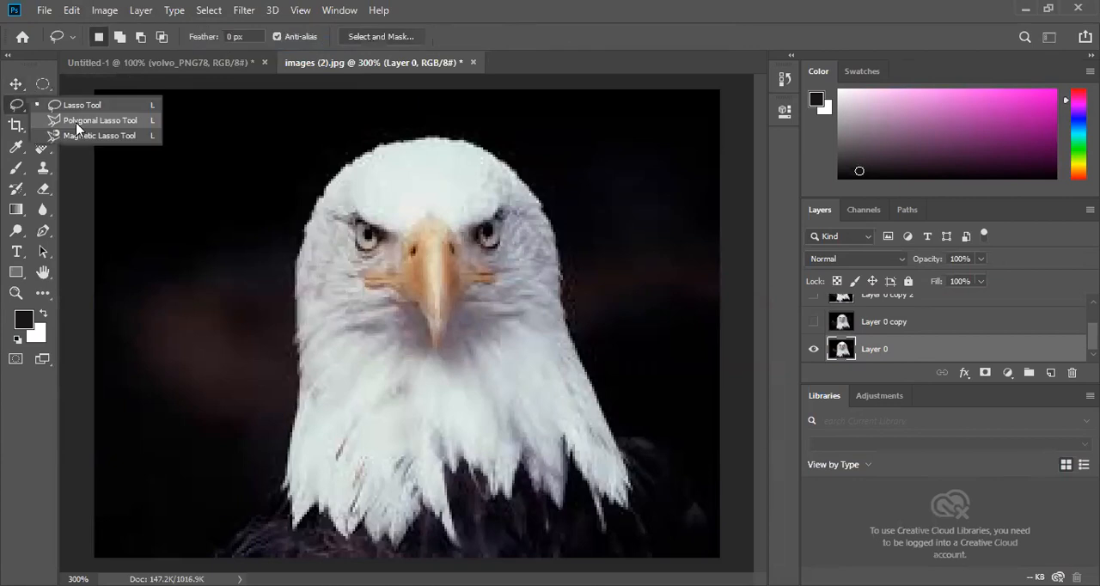
click(76, 129)
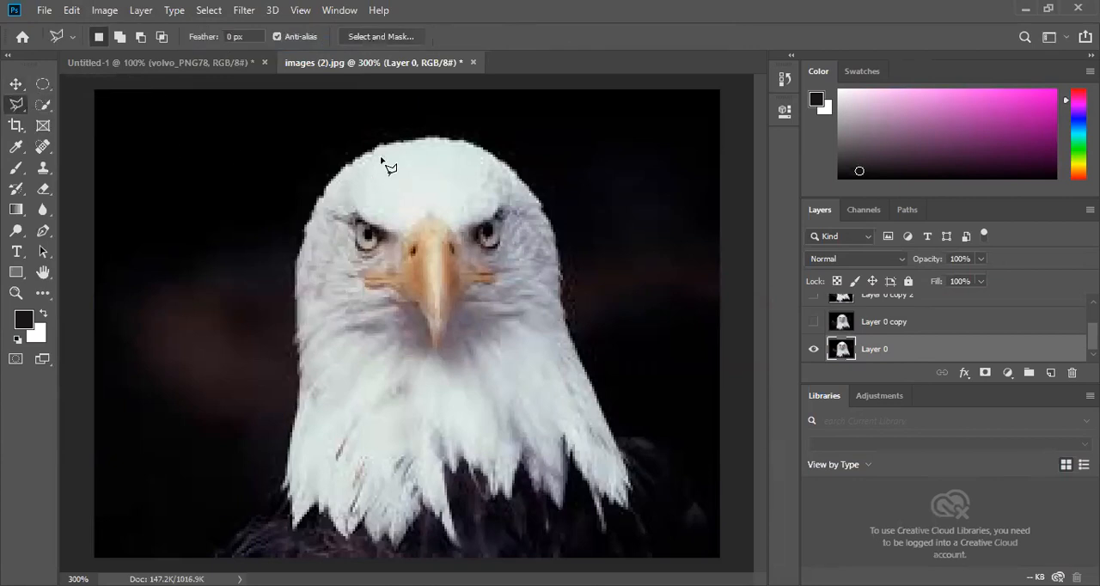
click(468, 156)
click(398, 214)
click(369, 226)
click(338, 190)
click(339, 166)
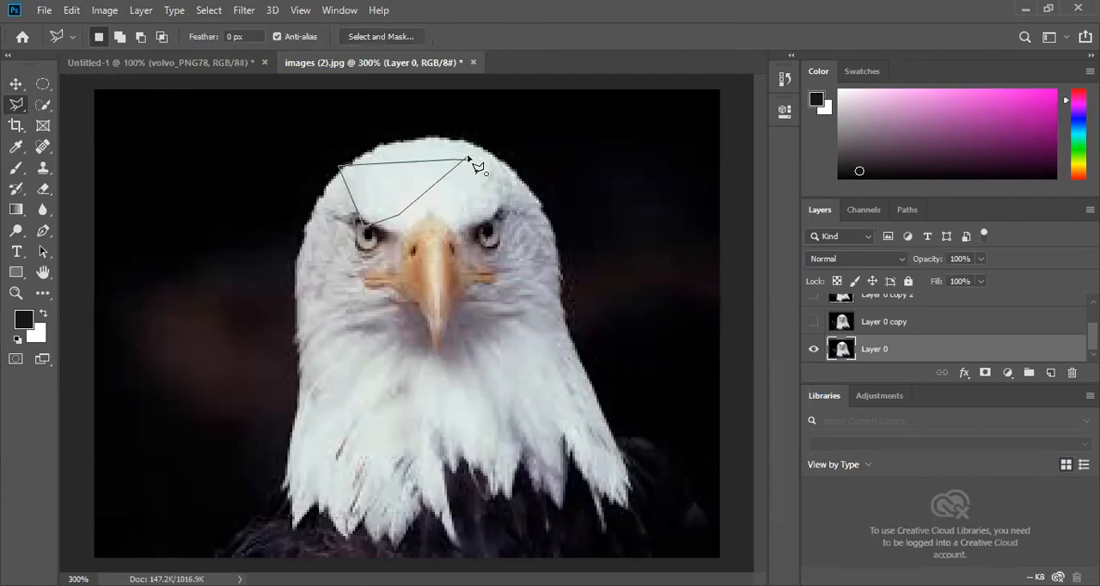
click(475, 166)
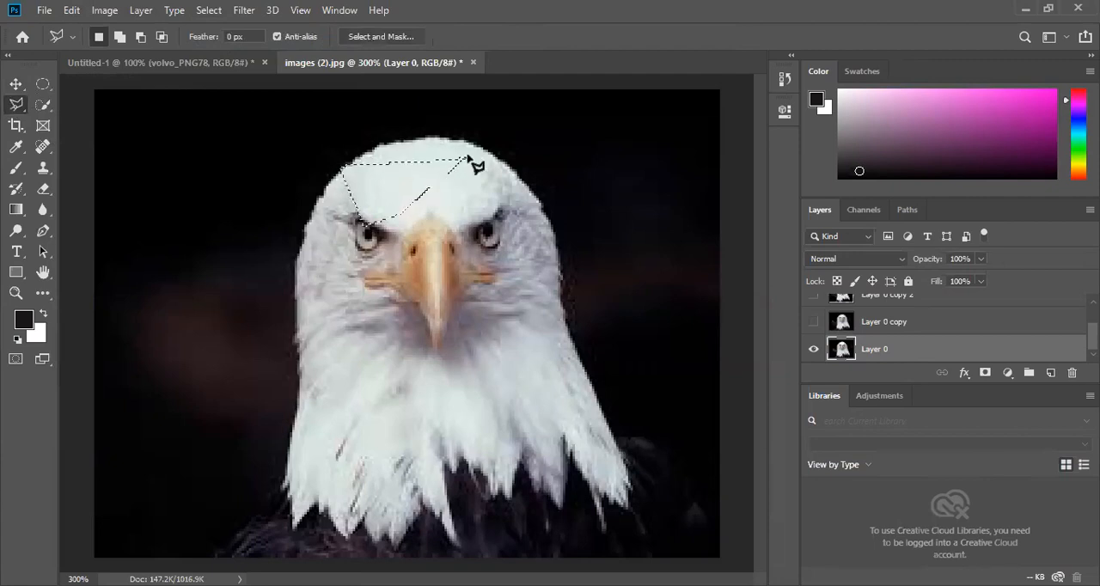
- Deselect the forehead area and open the JPG image named download from the Downloads folder
click(206, 11)
click(228, 43)
click(44, 10)
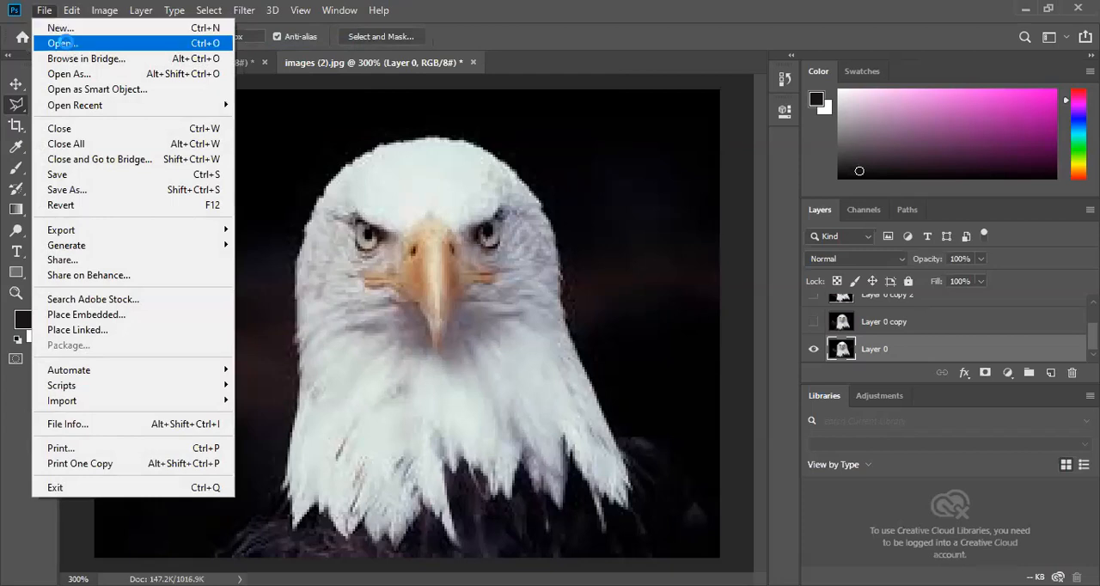
click(65, 44)
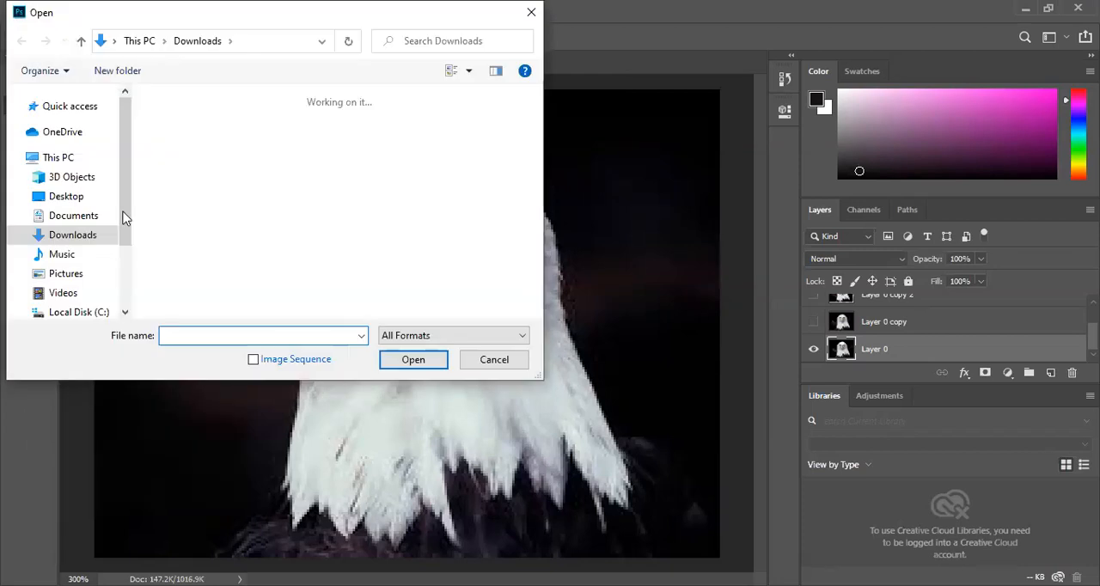
click(241, 152)
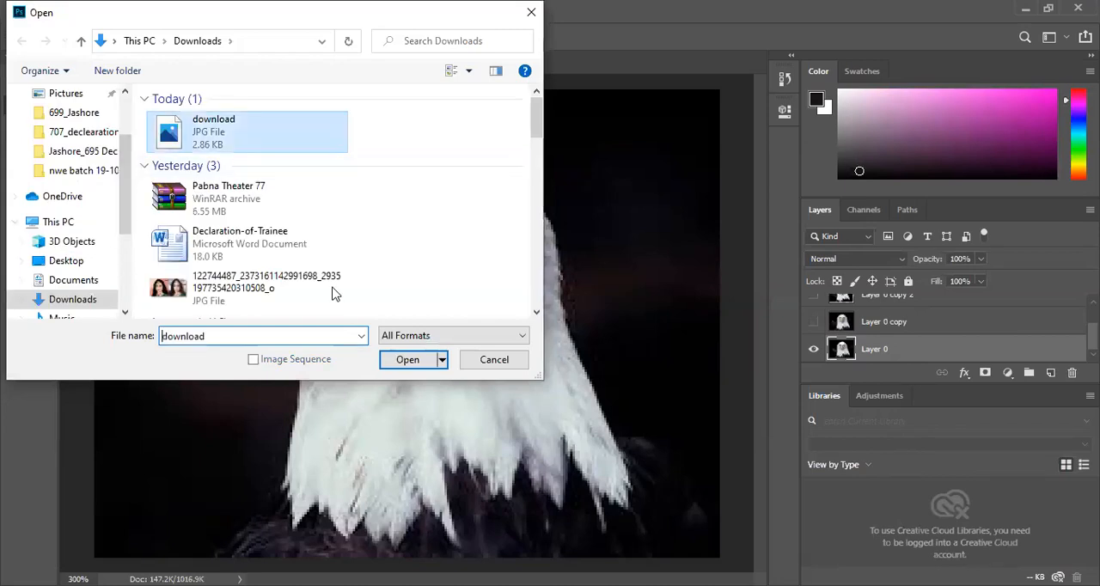
click(399, 370)
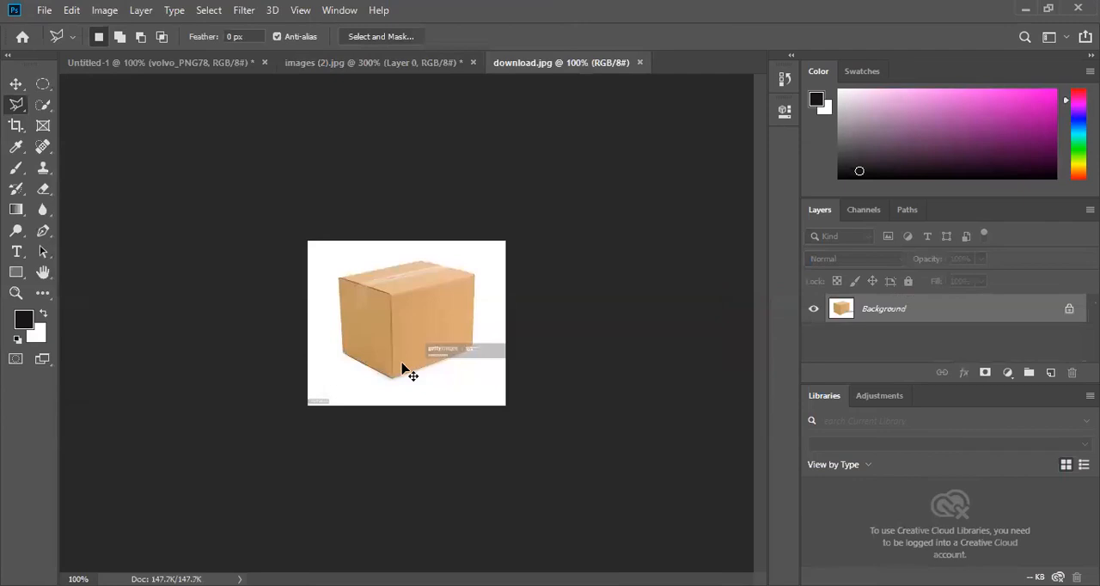
- Outline the whole cardboard box corner by corner with the Polygonal Lasso and close the selection
key(ctrl+plus)
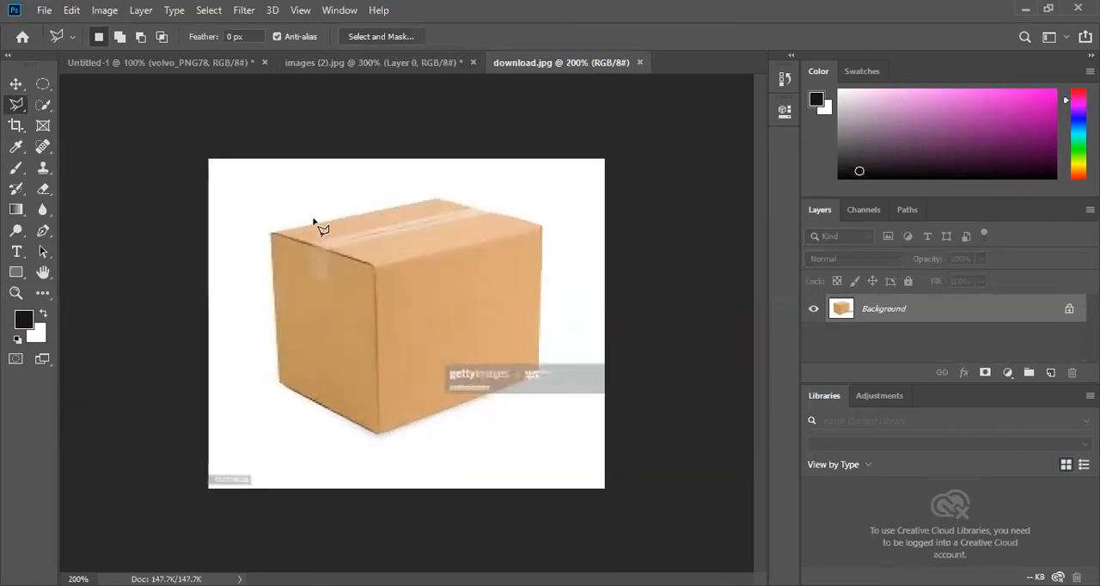
click(270, 233)
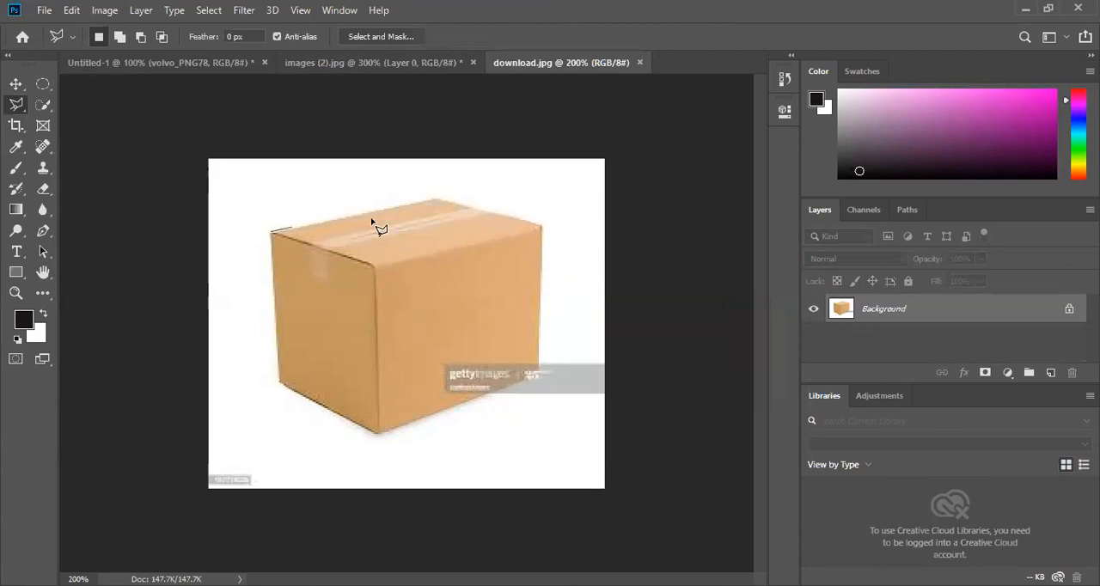
click(440, 199)
click(543, 227)
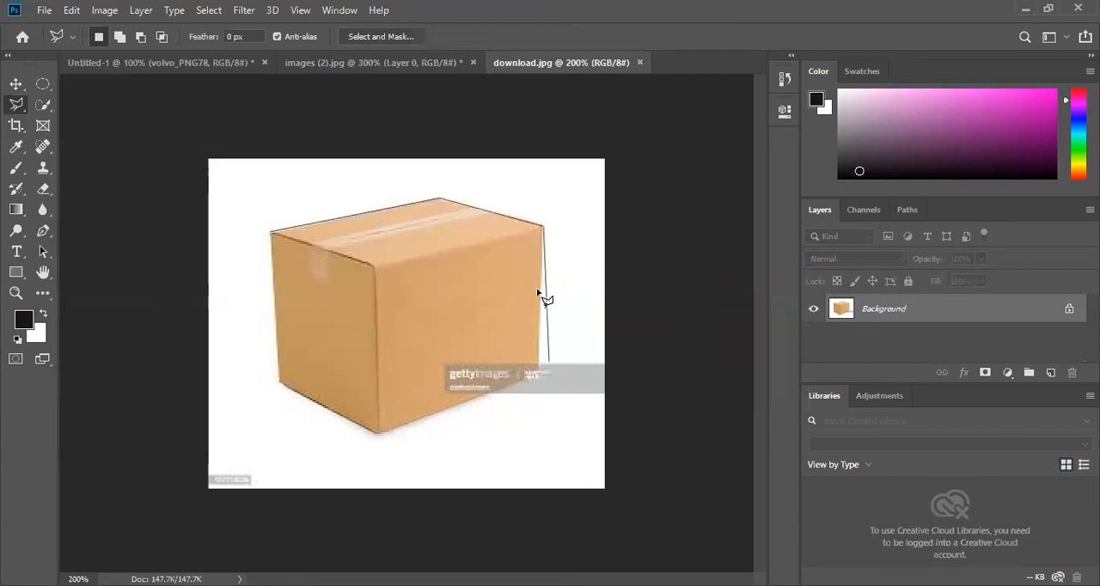
click(540, 374)
click(376, 435)
click(276, 383)
click(270, 233)
click(270, 233)
- Try moving the selected box slightly within the image, unlock the Background layer, and undo both changes
key(v)
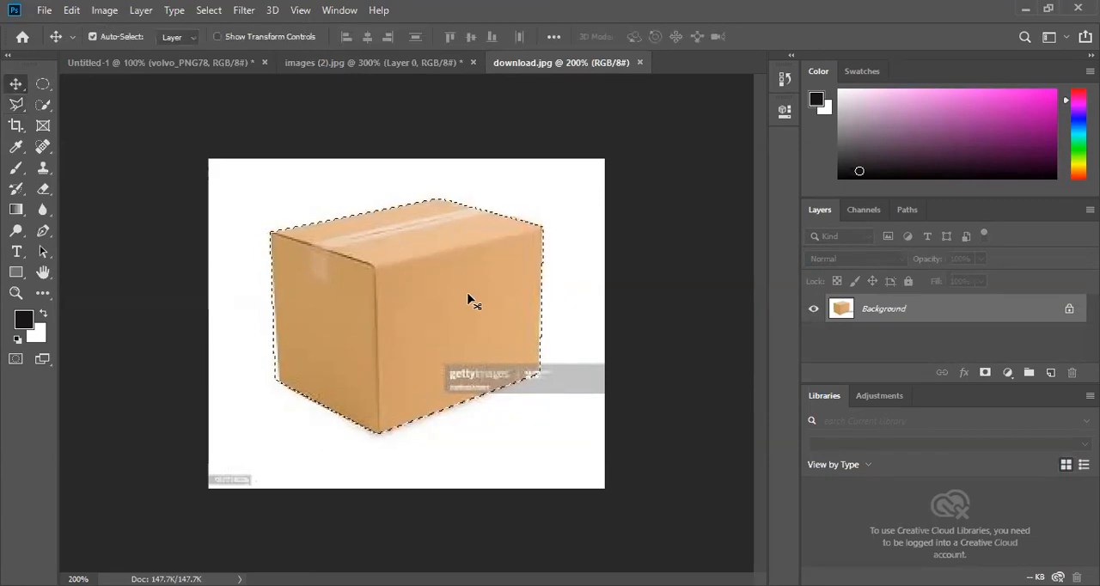
drag(412, 291, 506, 331)
drag(362, 319, 464, 269)
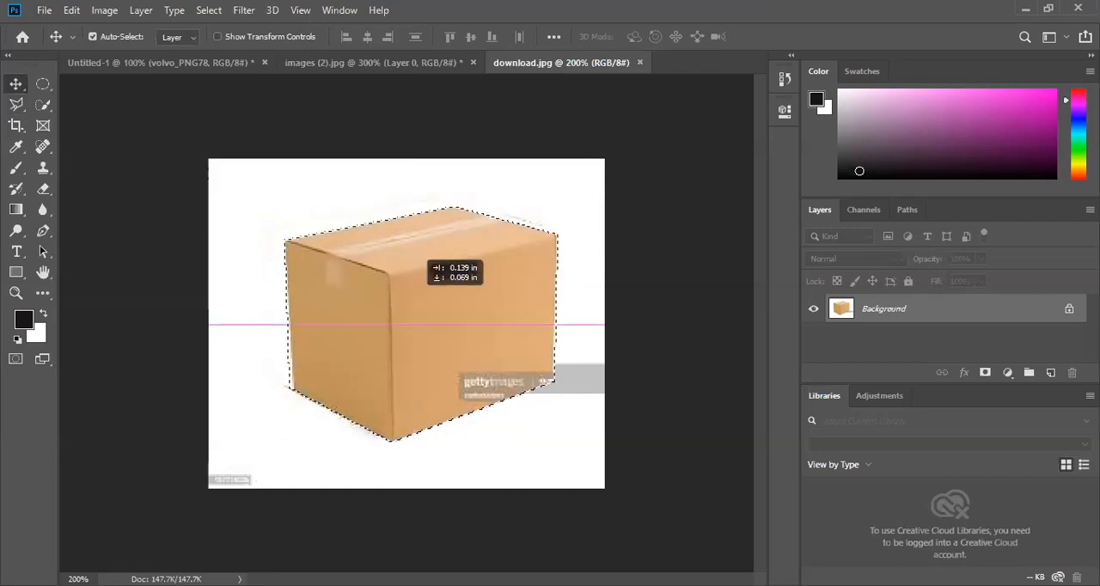
click(1070, 311)
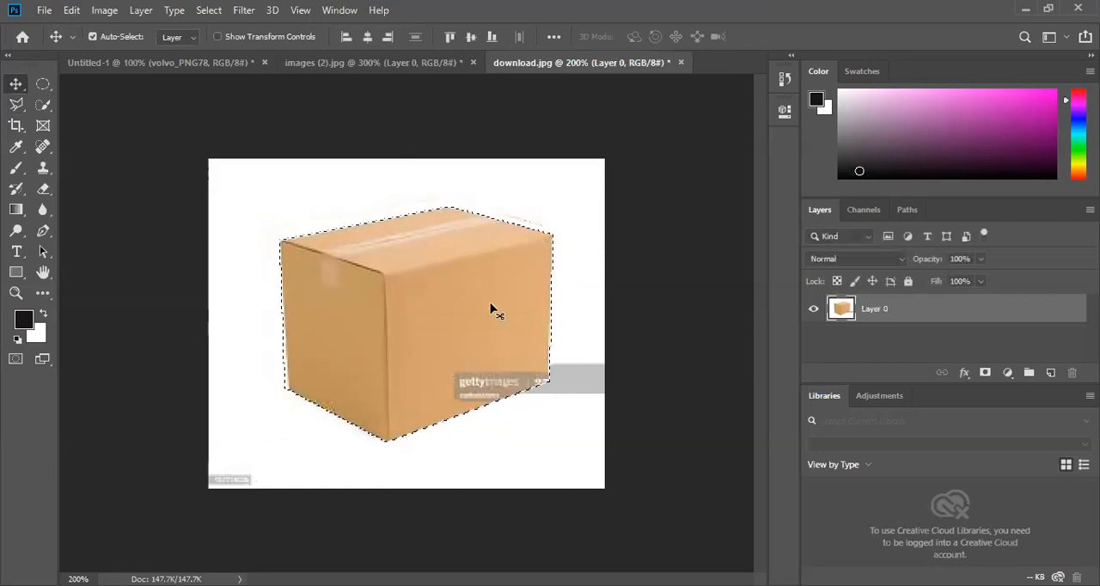
key(ctrl+z)
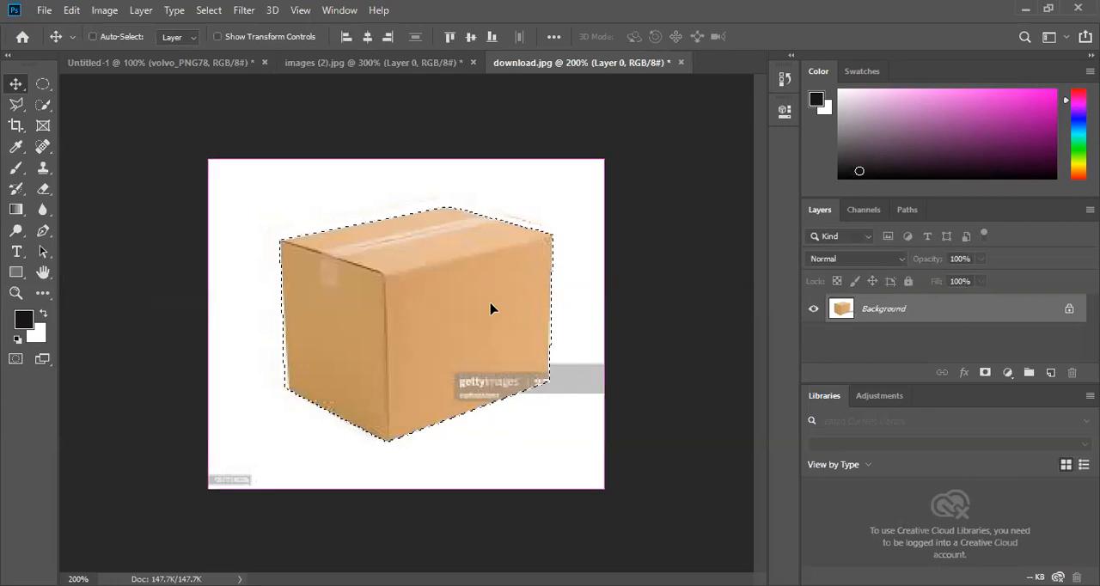
key(ctrl+z)
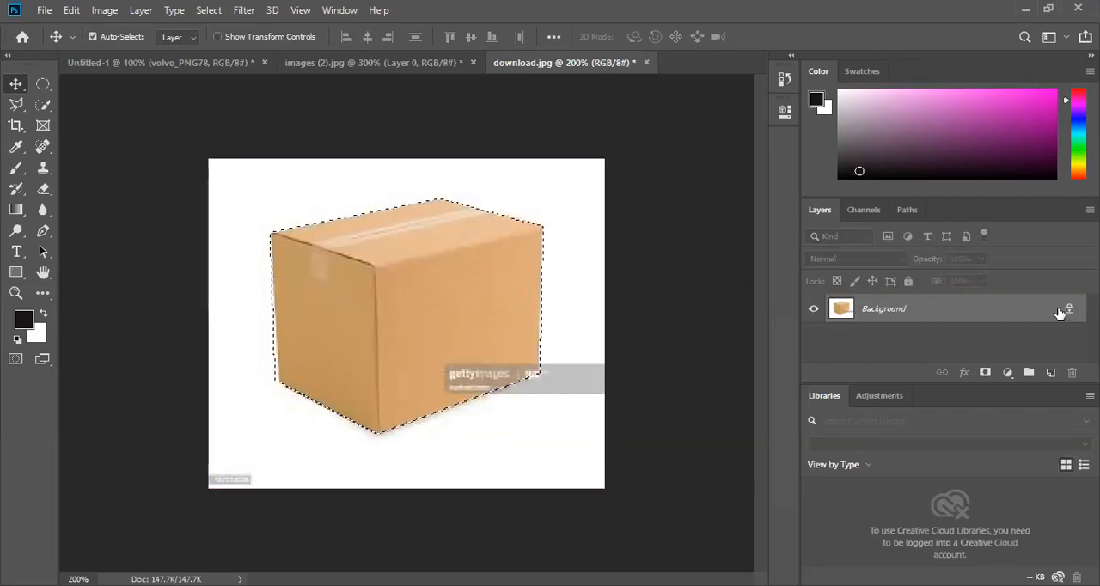
- Duplicate the Background layer and hide the original
drag(1035, 310, 1051, 373)
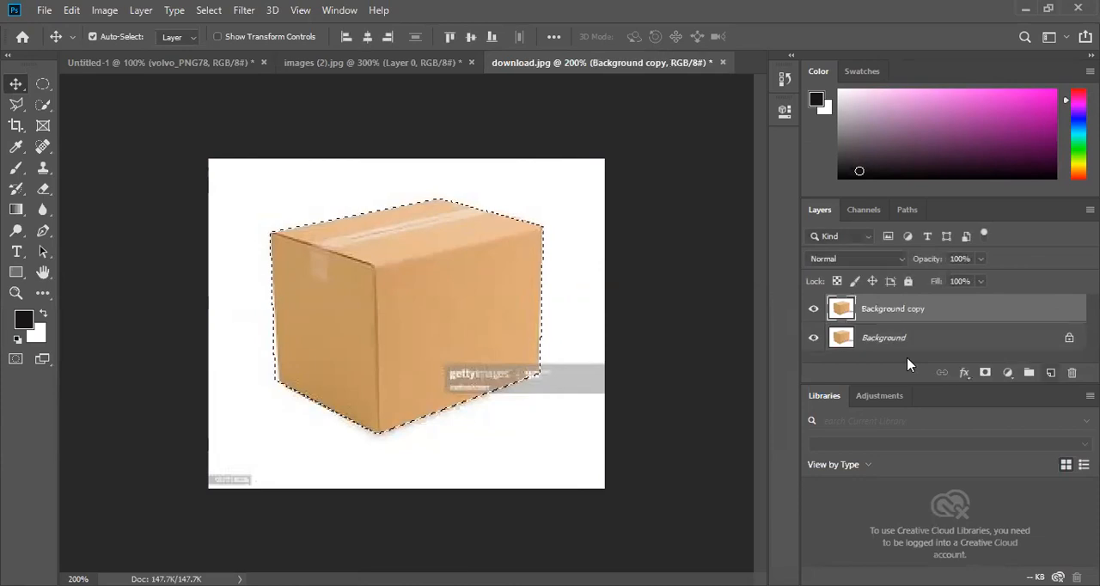
click(814, 338)
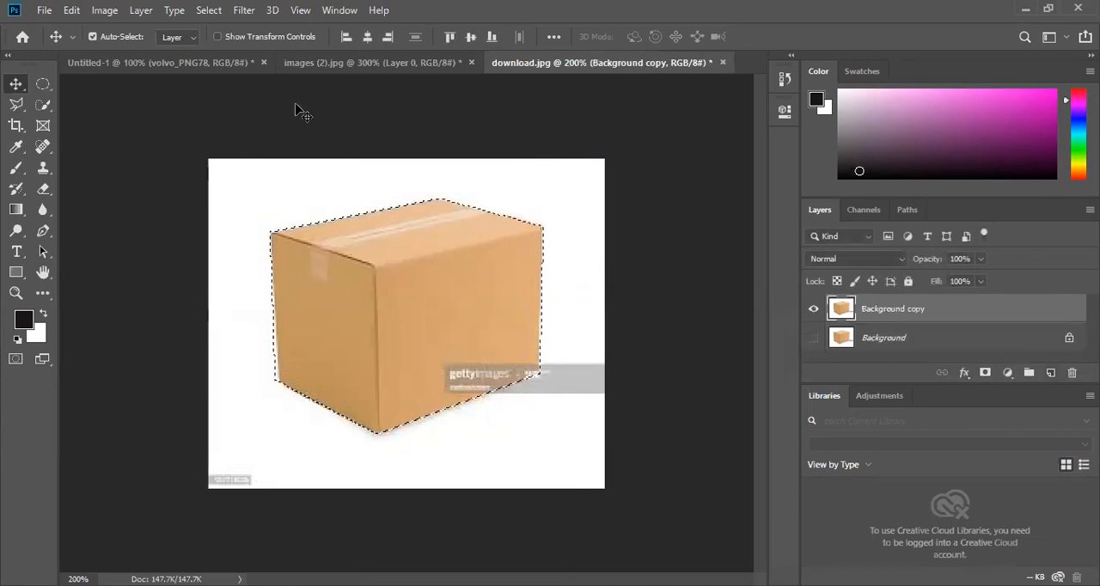
- Clear the selection and trace the cardboard box again with the Polygonal Lasso on the Background copy layer
click(209, 10)
click(215, 40)
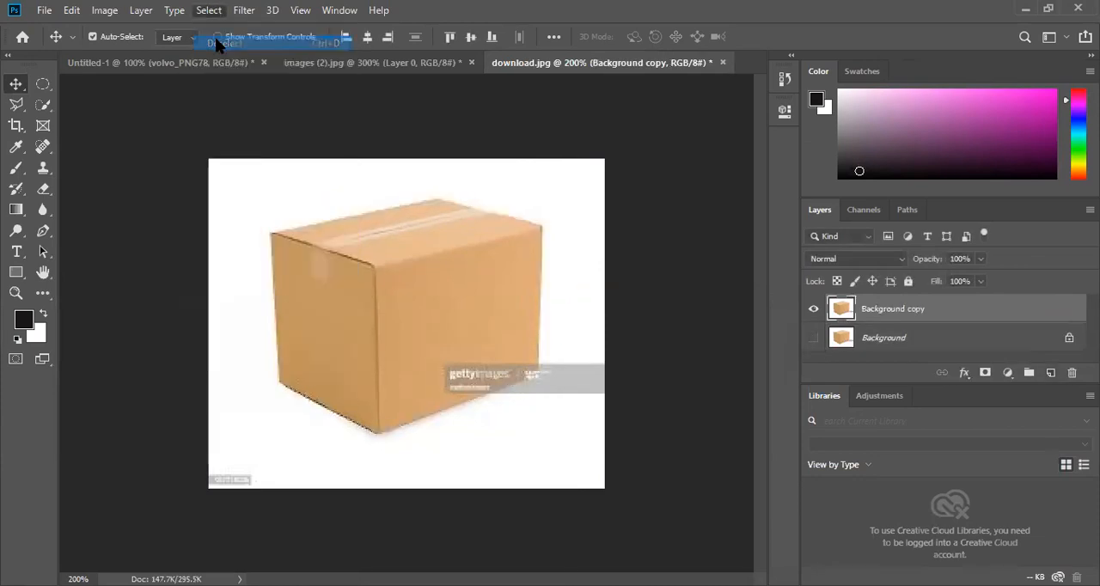
click(70, 126)
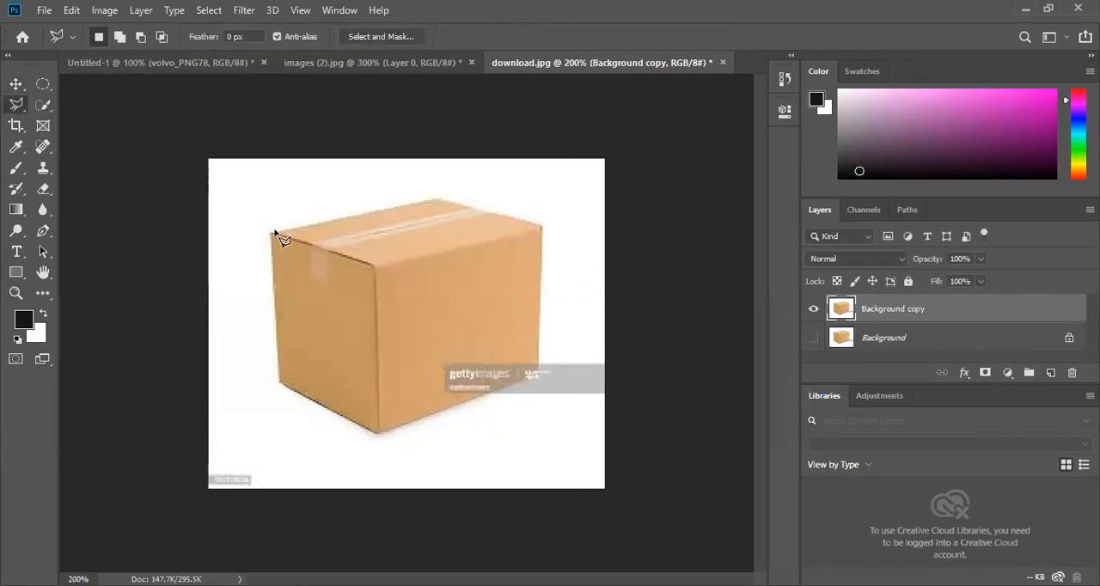
click(438, 198)
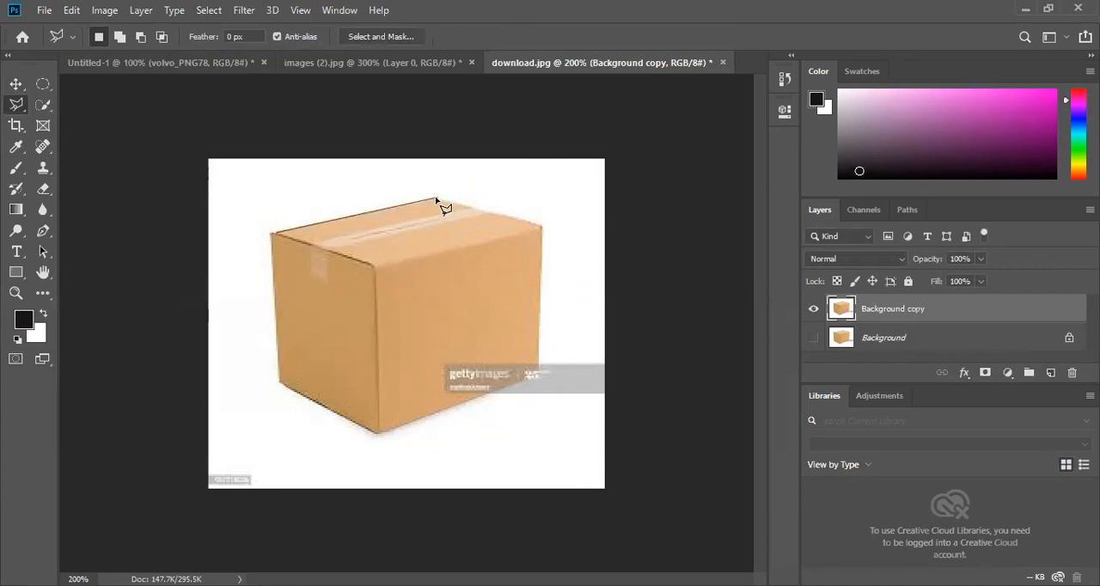
click(543, 228)
click(541, 378)
click(375, 432)
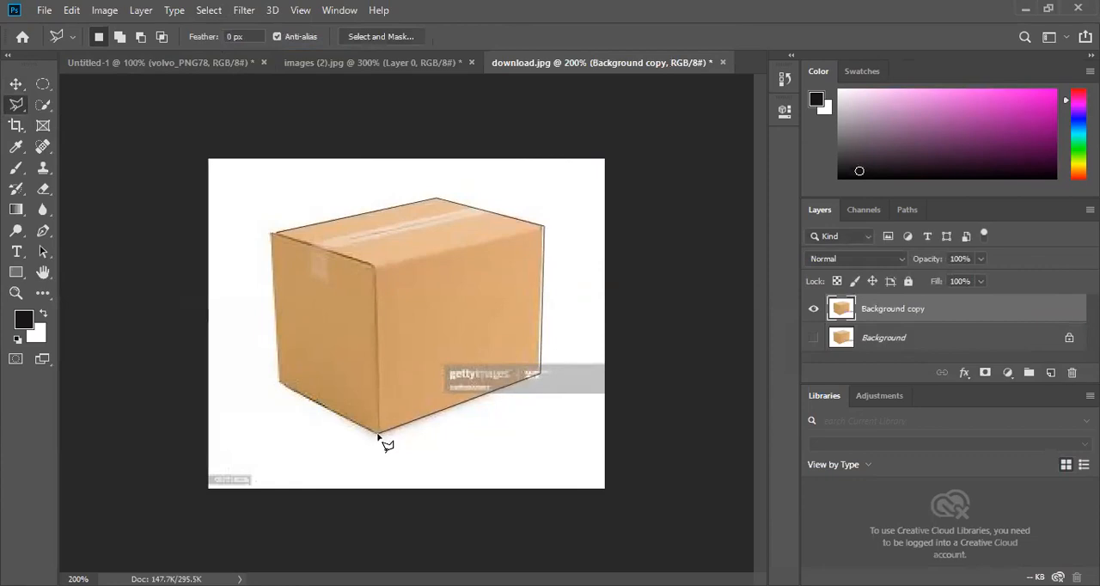
click(277, 382)
click(273, 234)
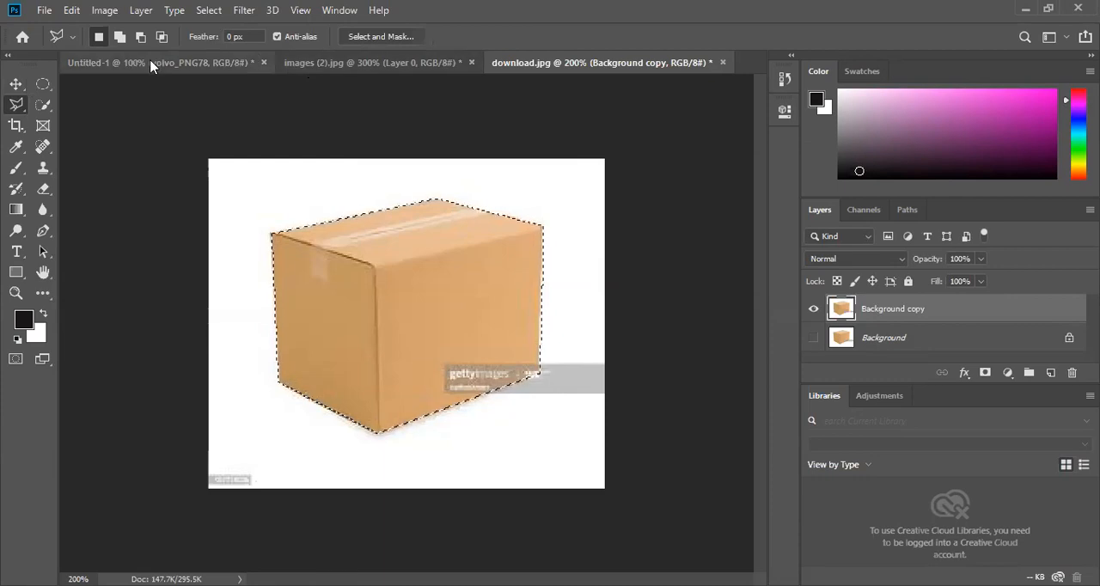
- Move the selected box onto Artboard 1 of the Untitled-1 document and hide the volvo_PNG78 layer
key(v)
mouse_move(350, 251)
mouse_down()
mouse_move(328, 217)
mouse_move(211, 143)
mouse_move(215, 82)
mouse_move(178, 66)
mouse_move(348, 240)
mouse_move(404, 273)
mouse_up()
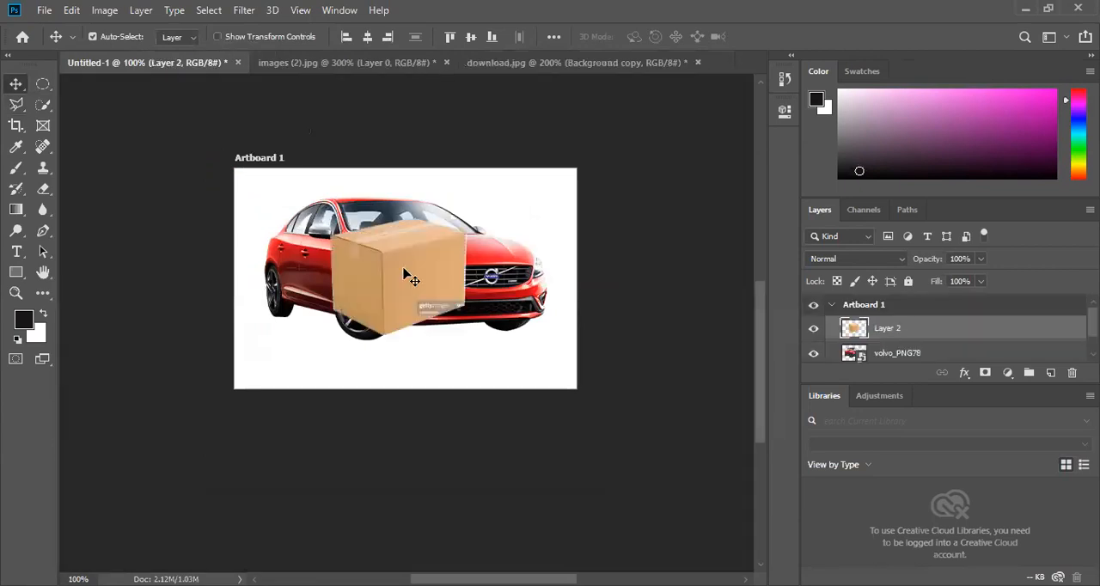
click(814, 354)
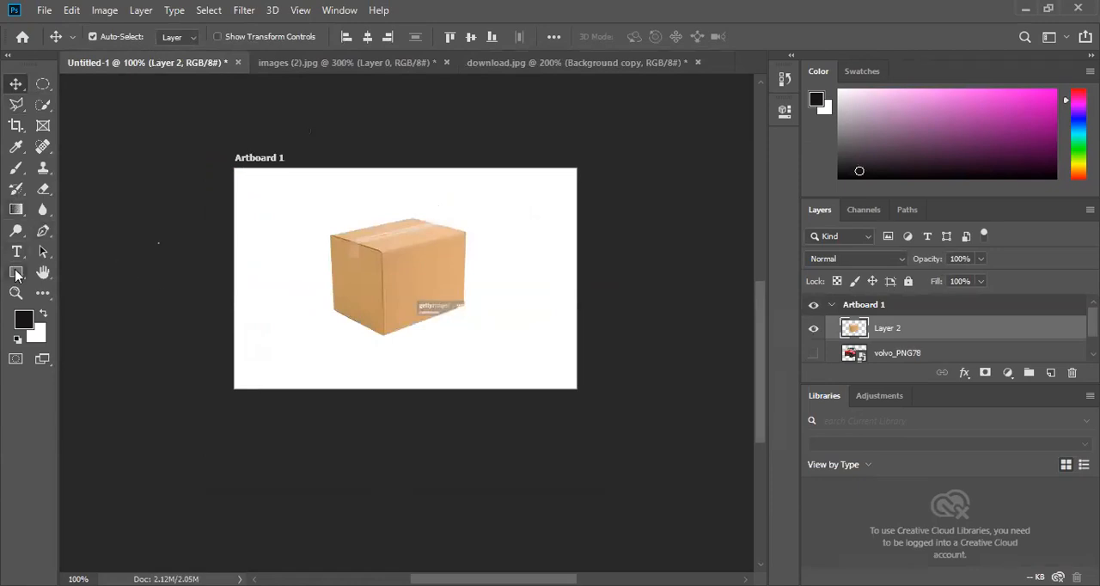
- Draw an unfilled rectangle shape of about 425 × 276 px with a 1 px black stroke, covering Artboard 1
click(16, 272)
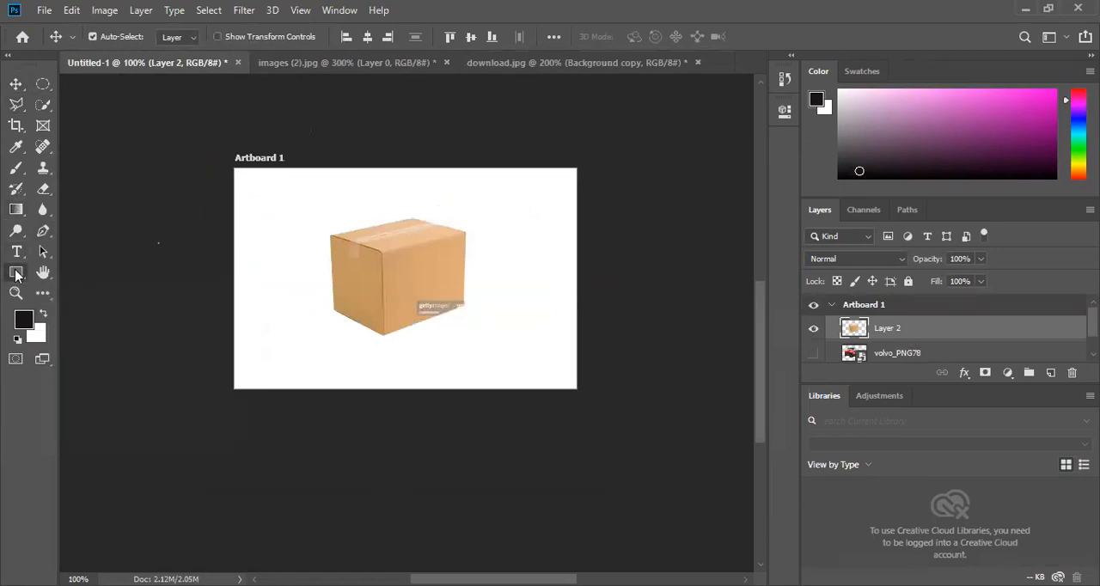
right_click(16, 273)
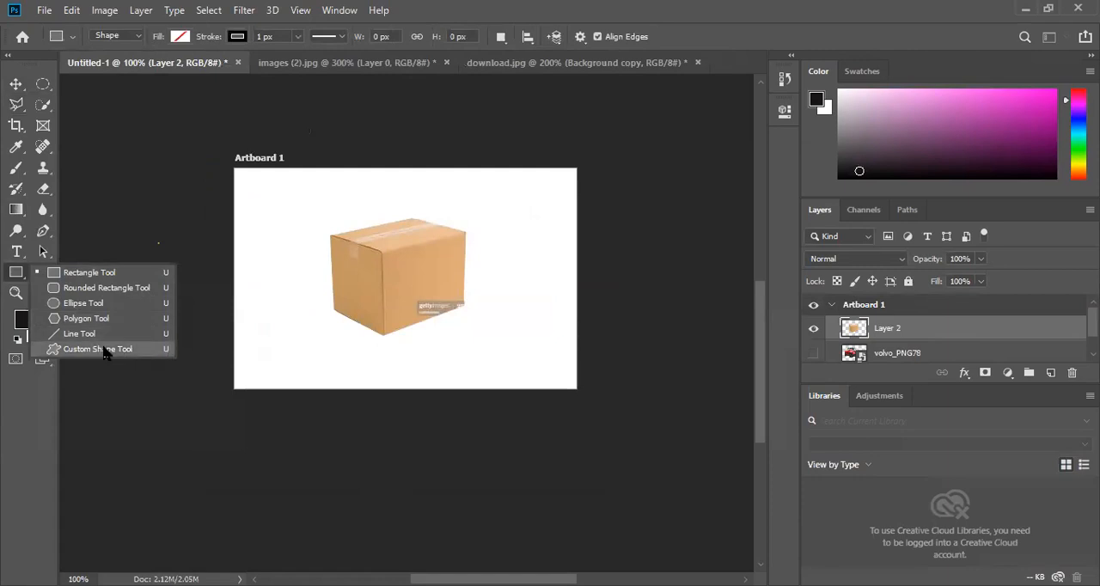
click(106, 274)
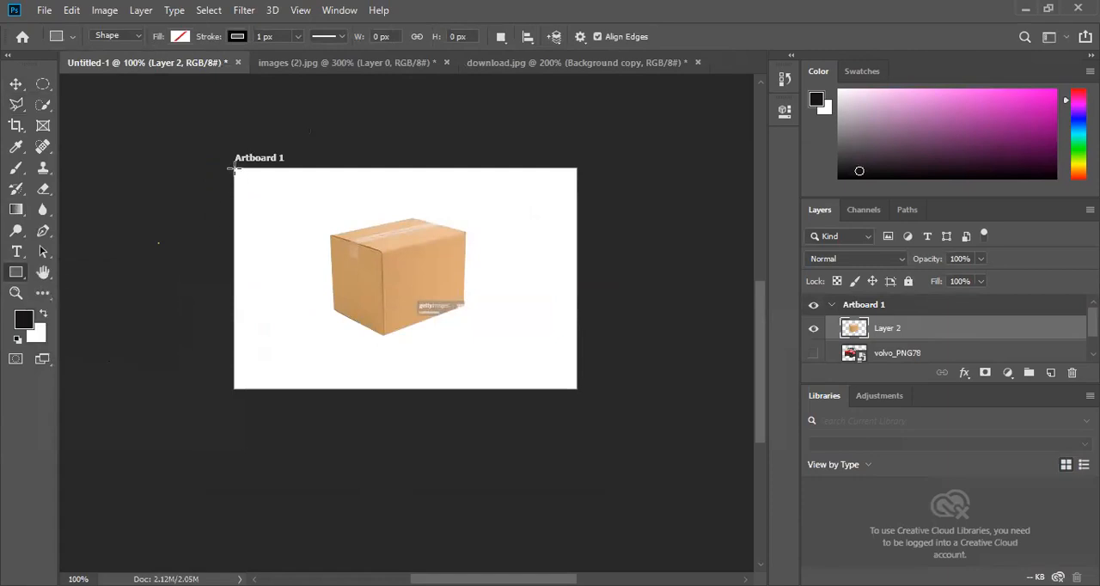
drag(234, 169, 576, 390)
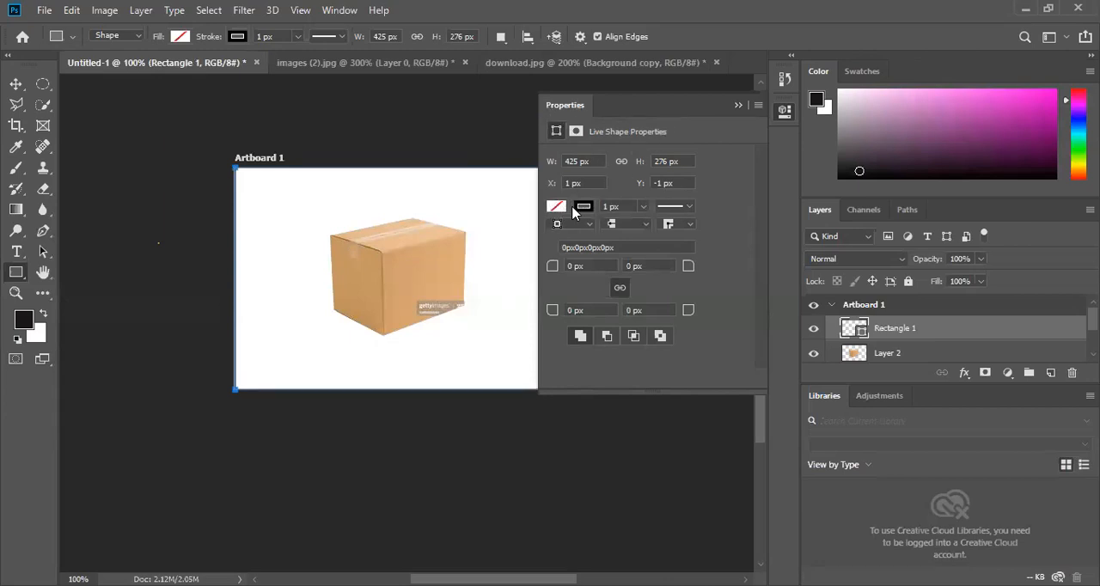
- Try red, yellow and blue fills on the rectangle shape, and settle on a bright pink fill
click(180, 37)
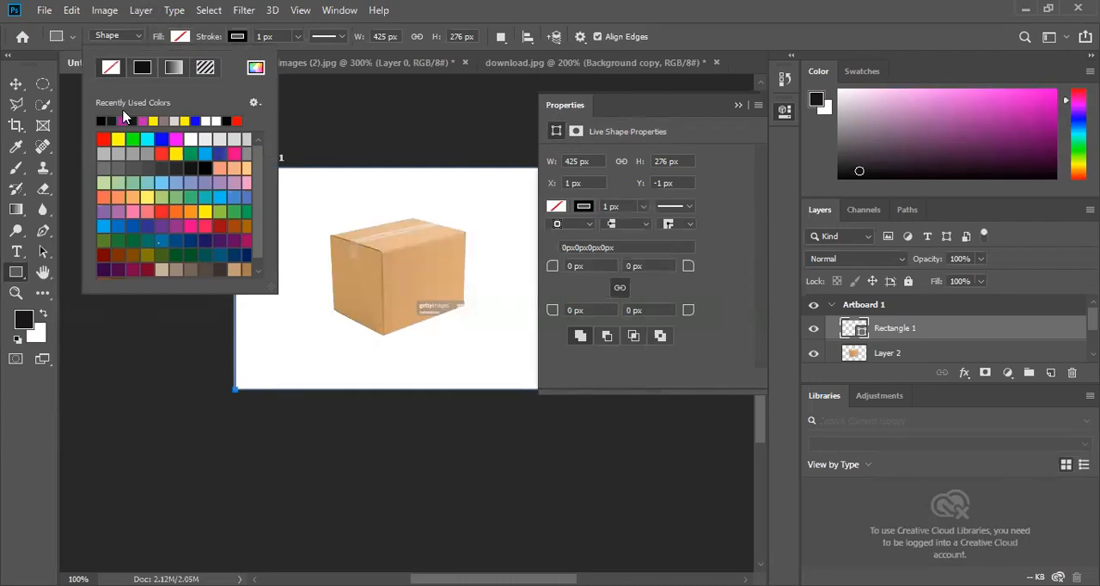
click(103, 138)
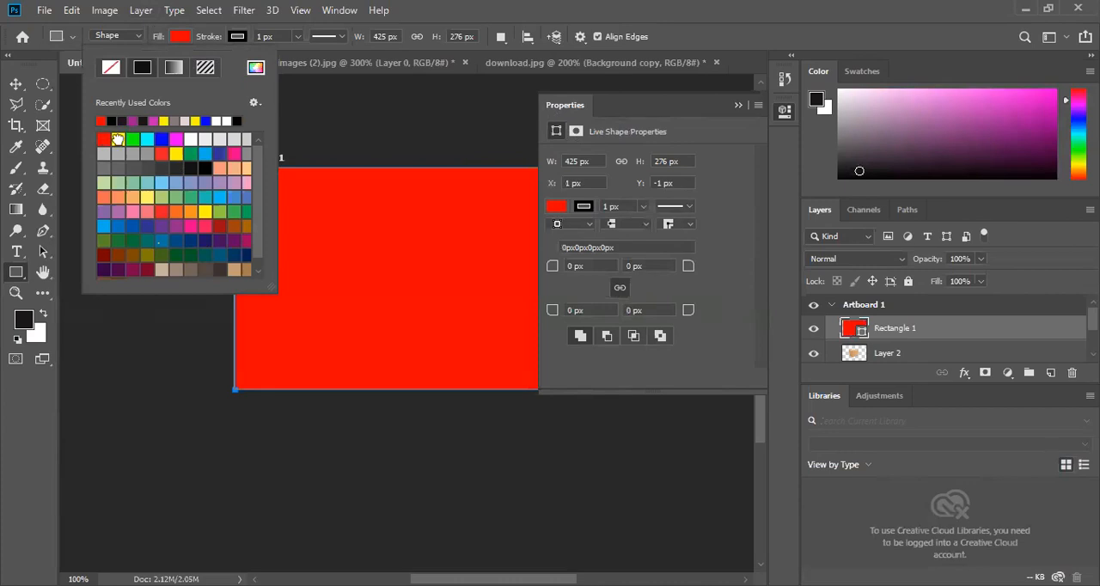
click(118, 139)
click(161, 138)
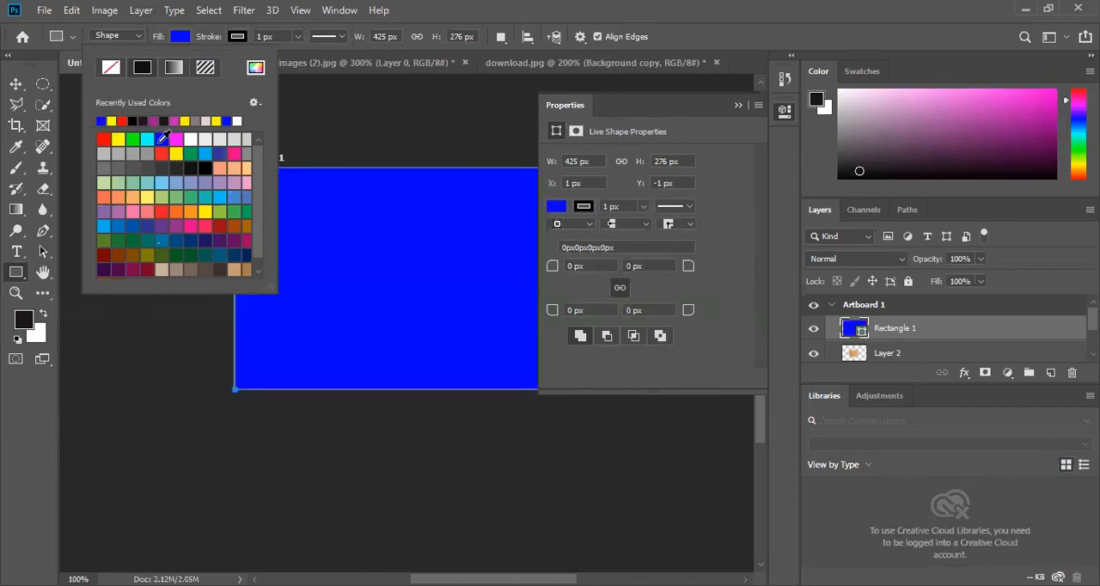
click(232, 153)
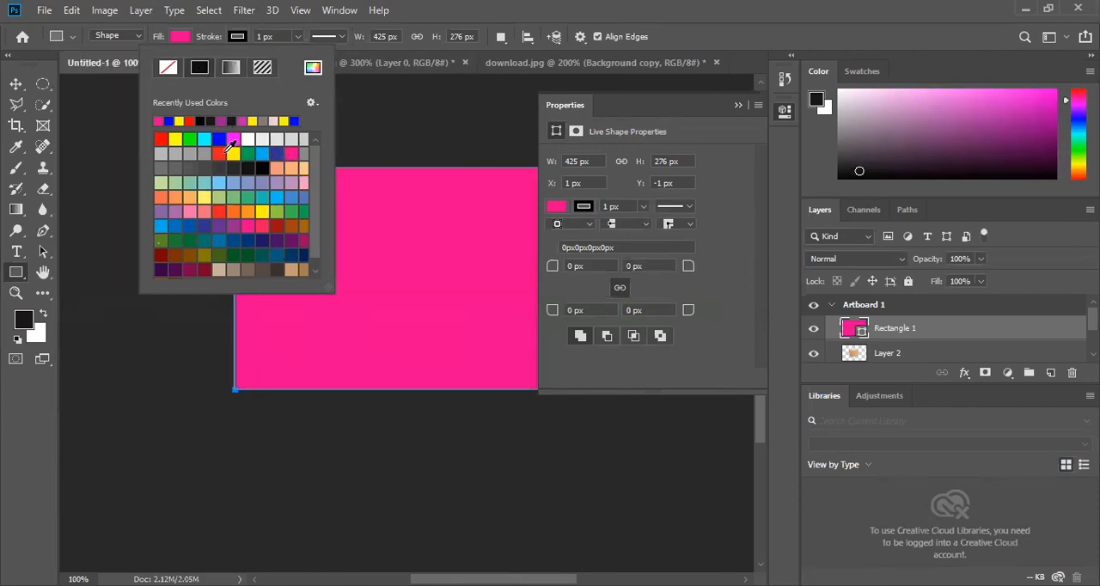
- Give the rectangle a dark blue stroke with a width of 7.41 px
click(277, 153)
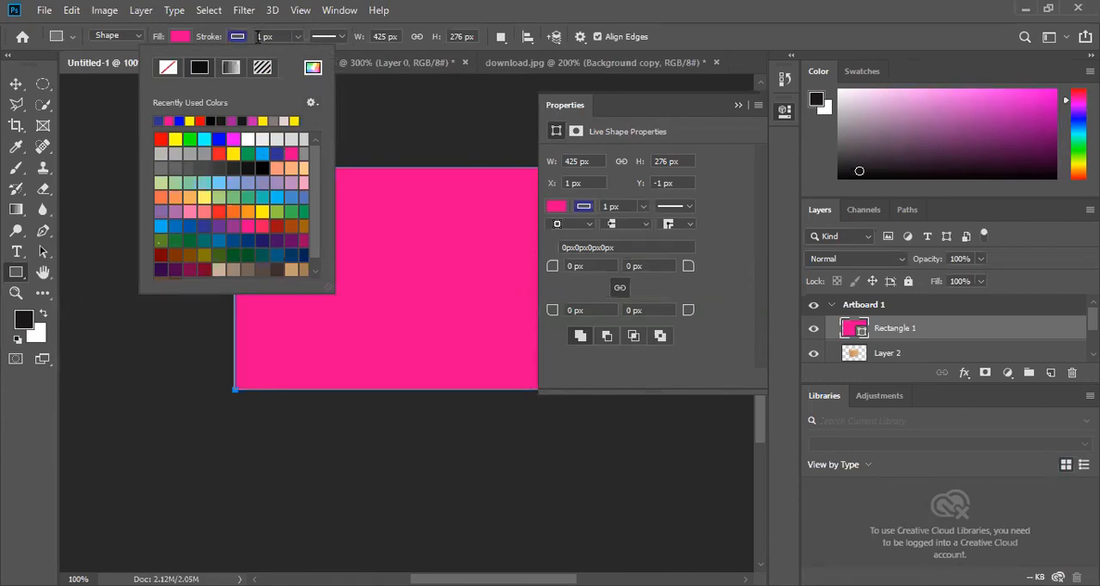
click(298, 39)
click(299, 37)
drag(293, 53, 313, 55)
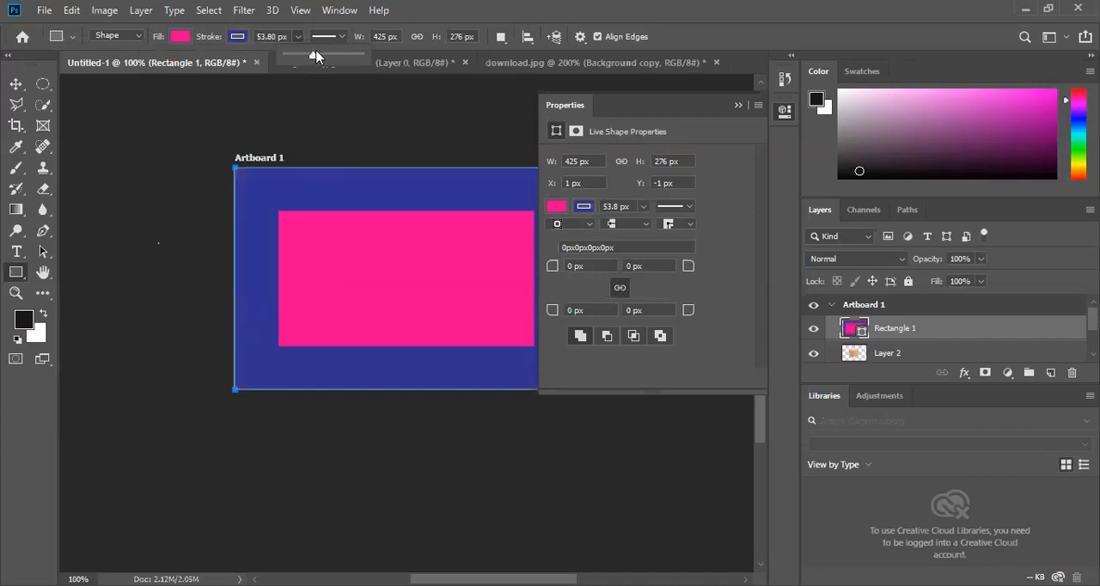
drag(313, 54, 301, 57)
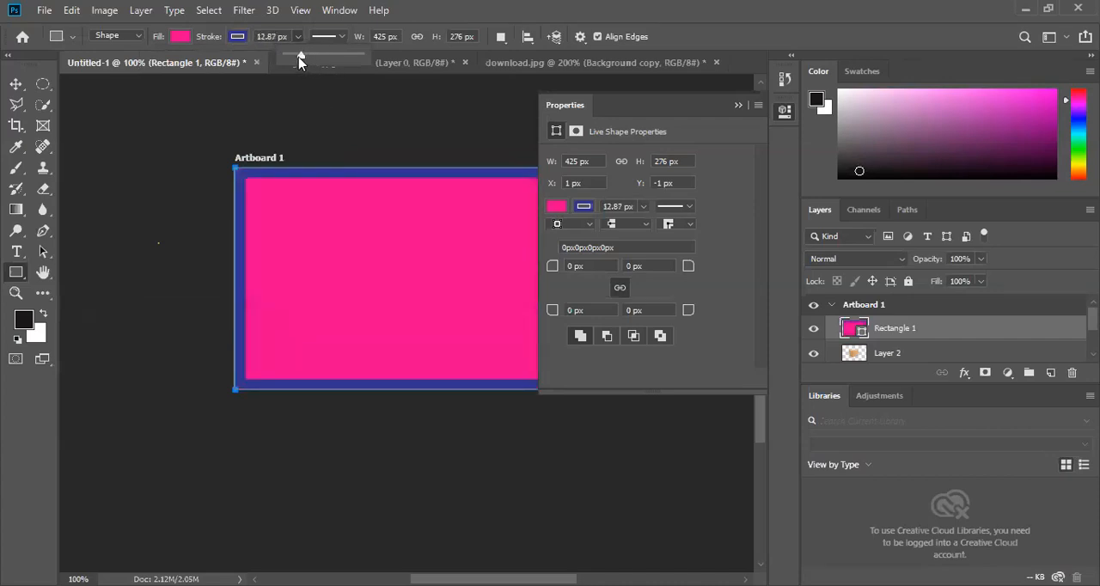
drag(301, 59, 300, 59)
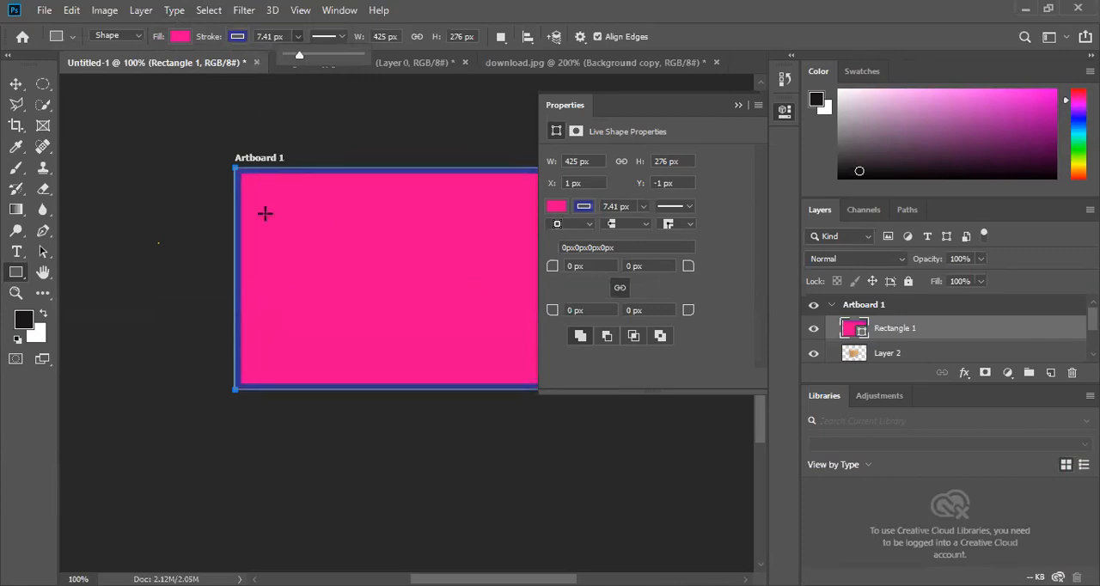
click(297, 39)
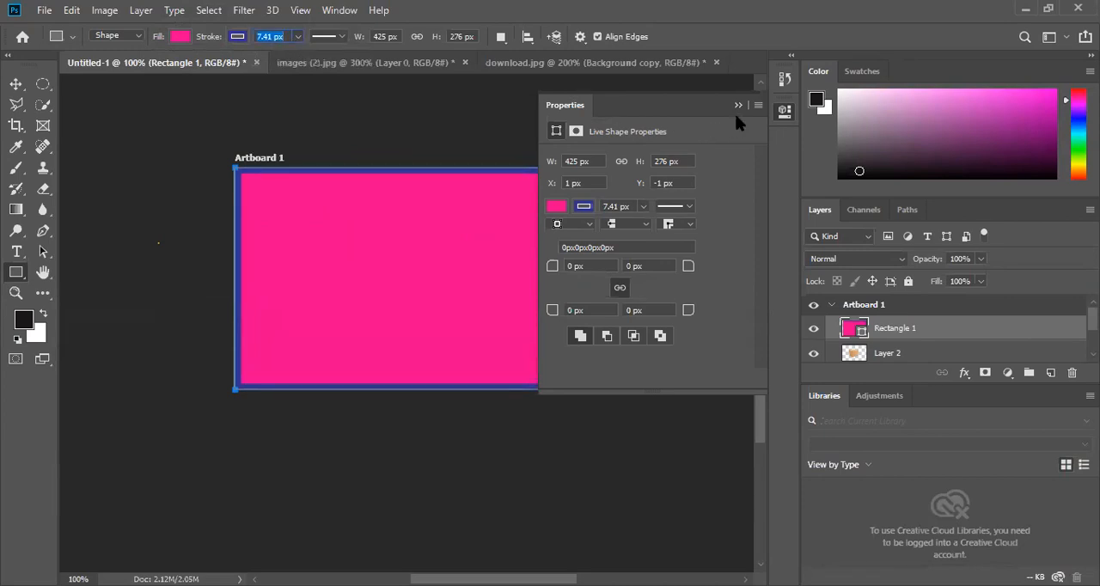
- Try a round cap on the rectangle's stroke, switch back to the butt cap, and check the alignment and corner options
click(646, 224)
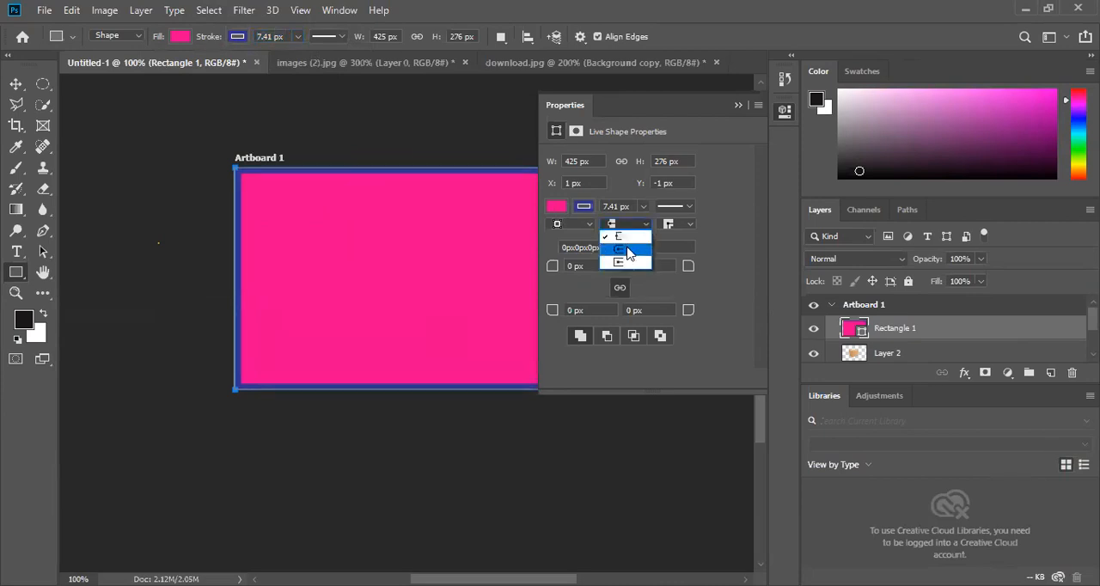
click(628, 251)
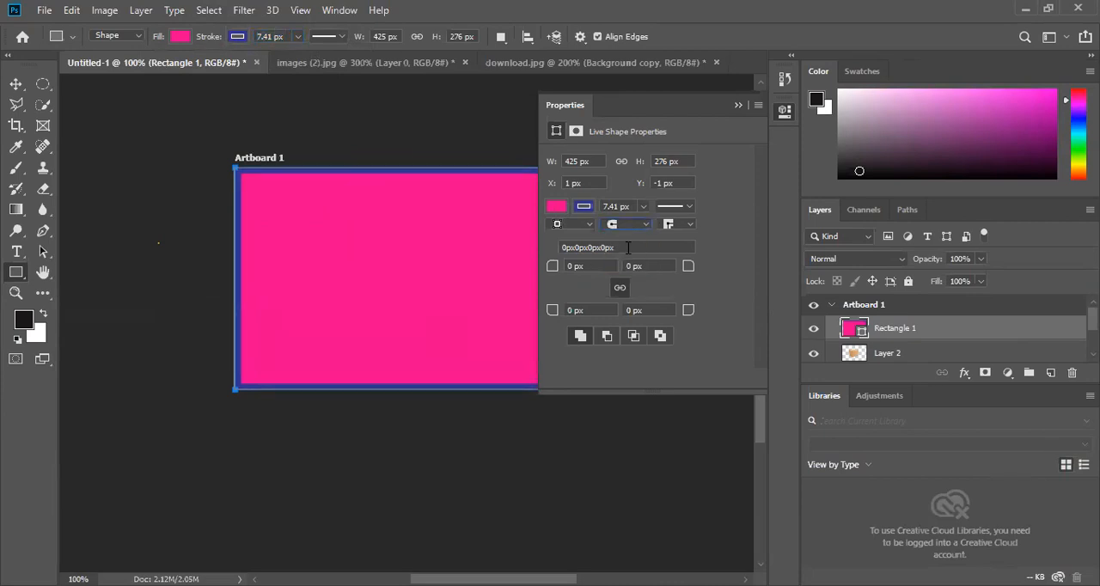
click(590, 225)
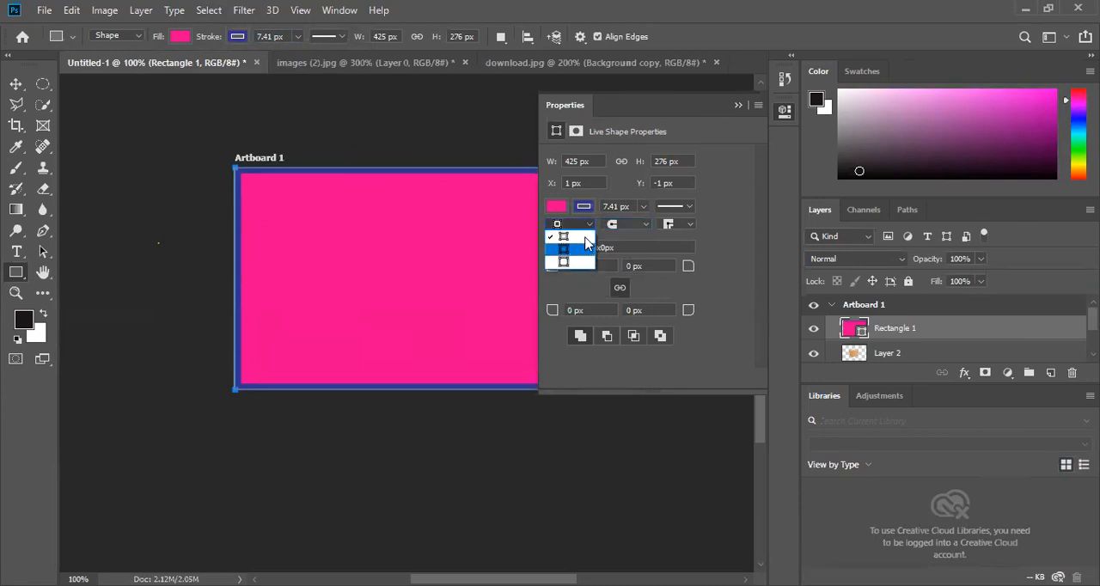
click(585, 244)
click(647, 224)
click(645, 241)
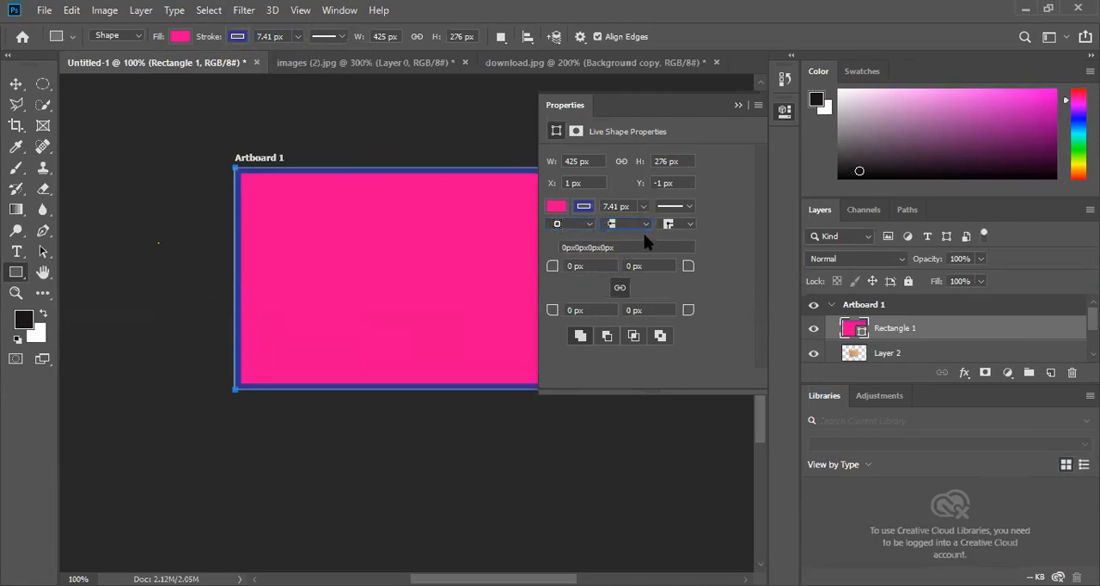
click(688, 225)
click(671, 244)
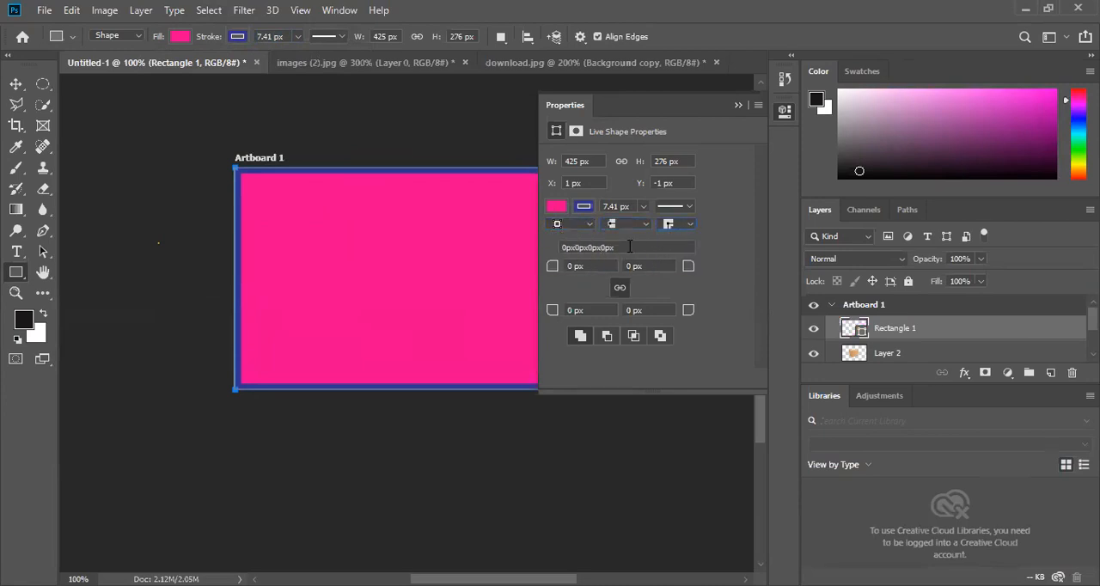
- Collapse the shape properties and place the Rectangle 1 layer directly beneath Layer 2 so the box sits on top
click(738, 105)
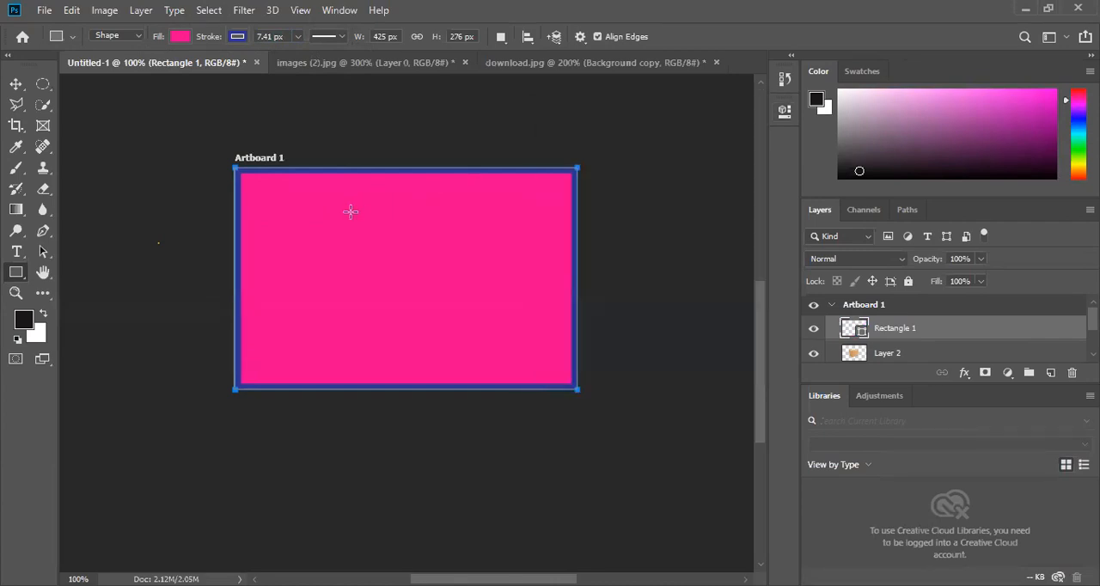
click(13, 85)
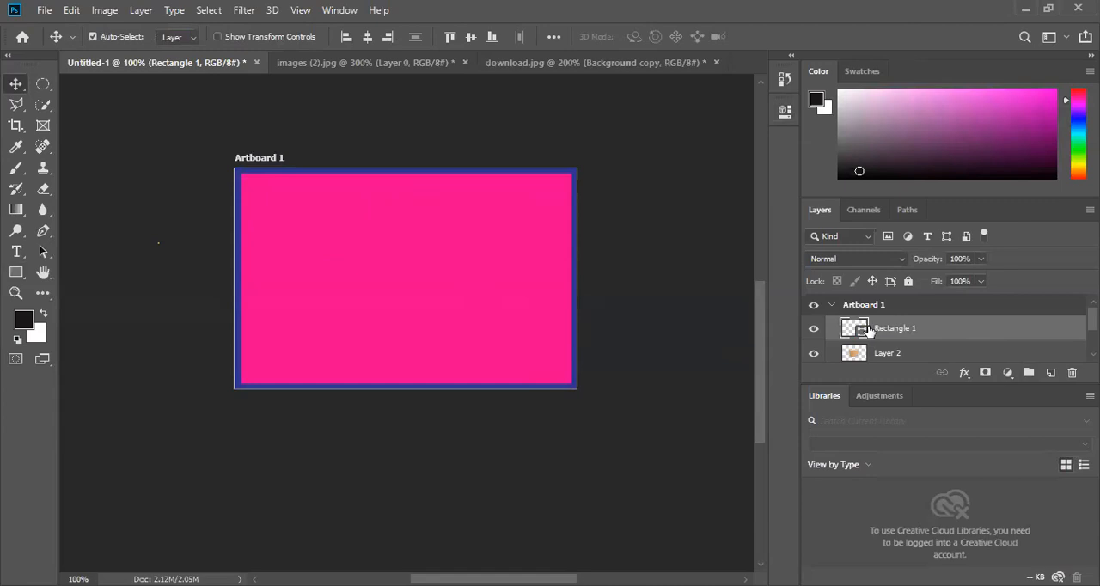
drag(958, 333, 900, 322)
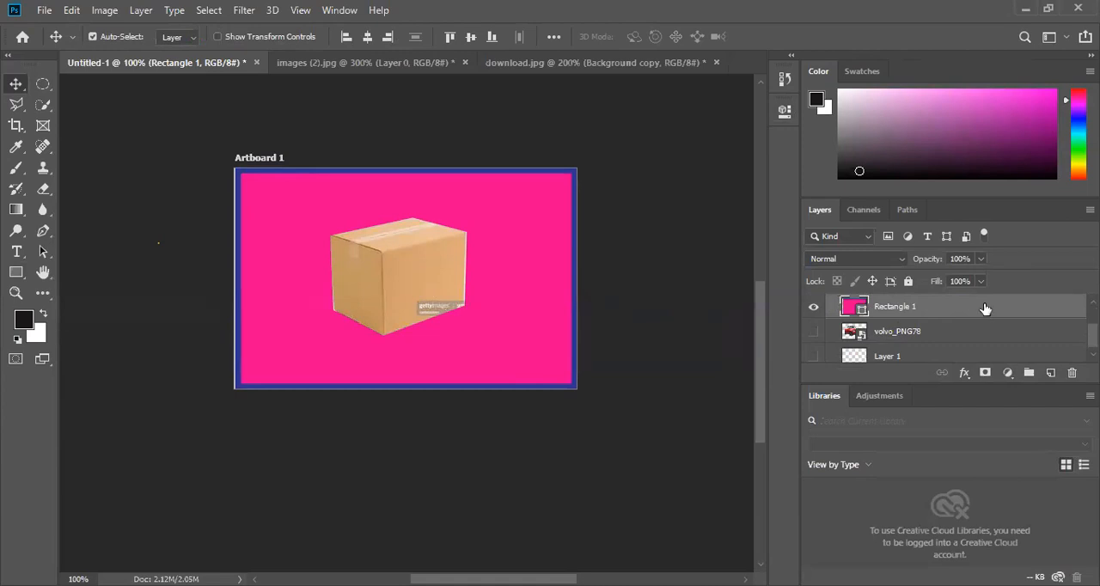
drag(957, 311, 940, 346)
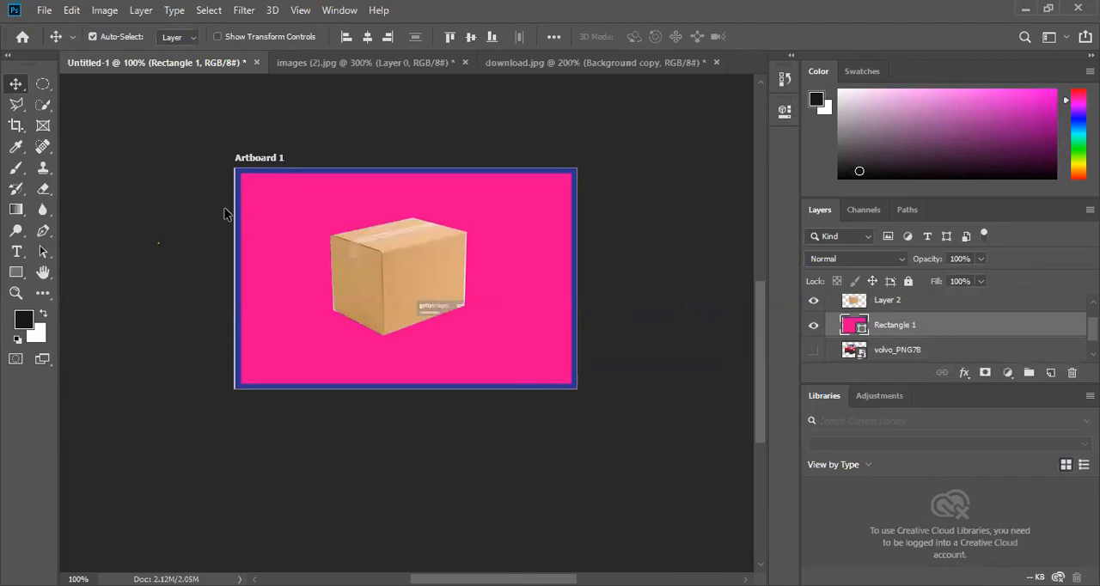
- Shift the box on Layer 2 slightly to the right and enlarge it proportionally to about 120% with Free Transform
click(384, 278)
drag(384, 275, 391, 276)
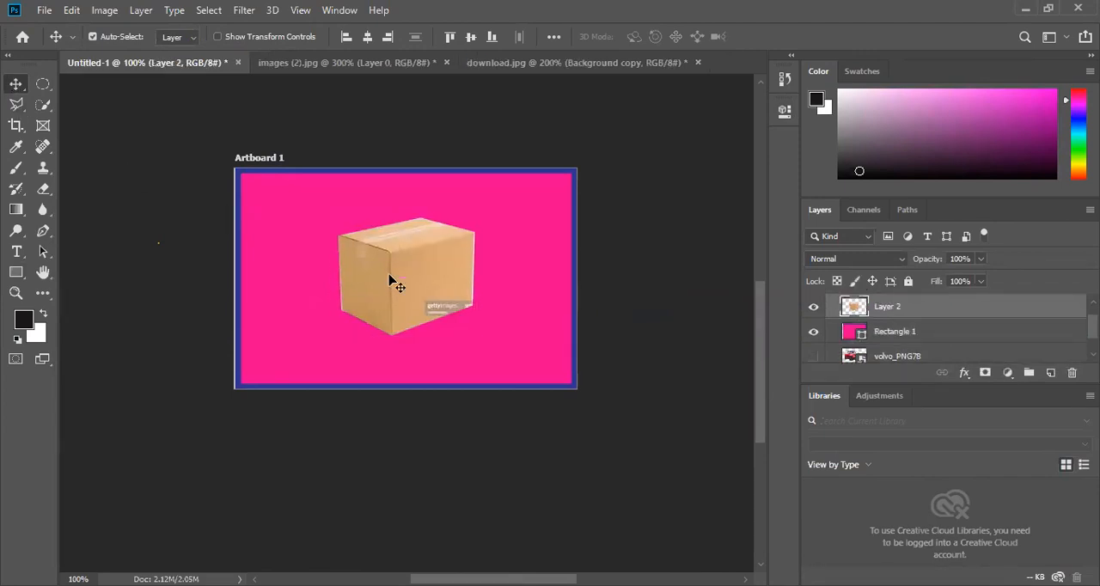
key(ctrl)
key(ctrl+t)
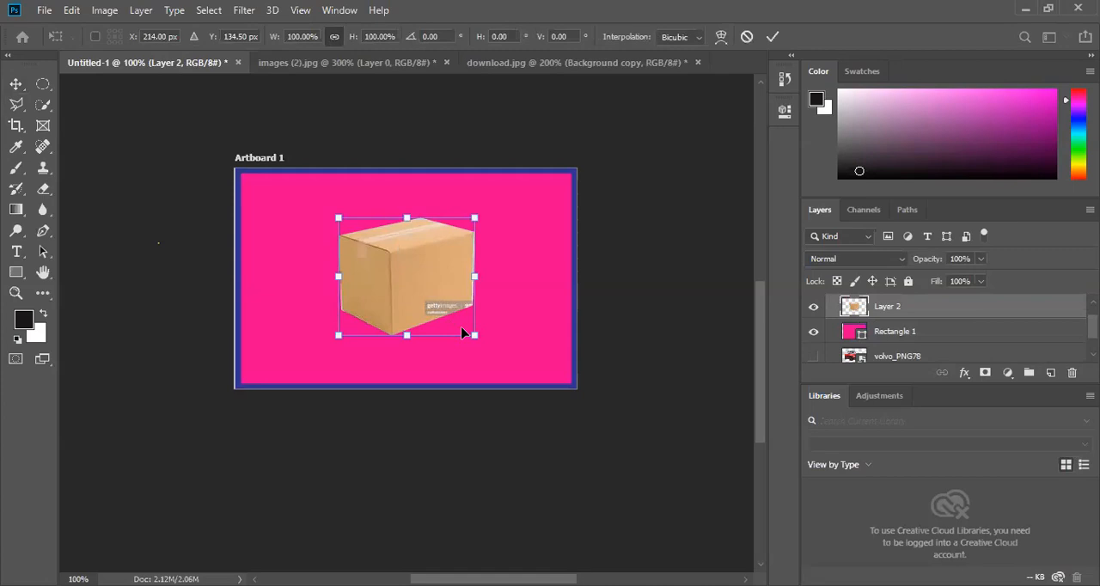
drag(462, 334, 501, 358)
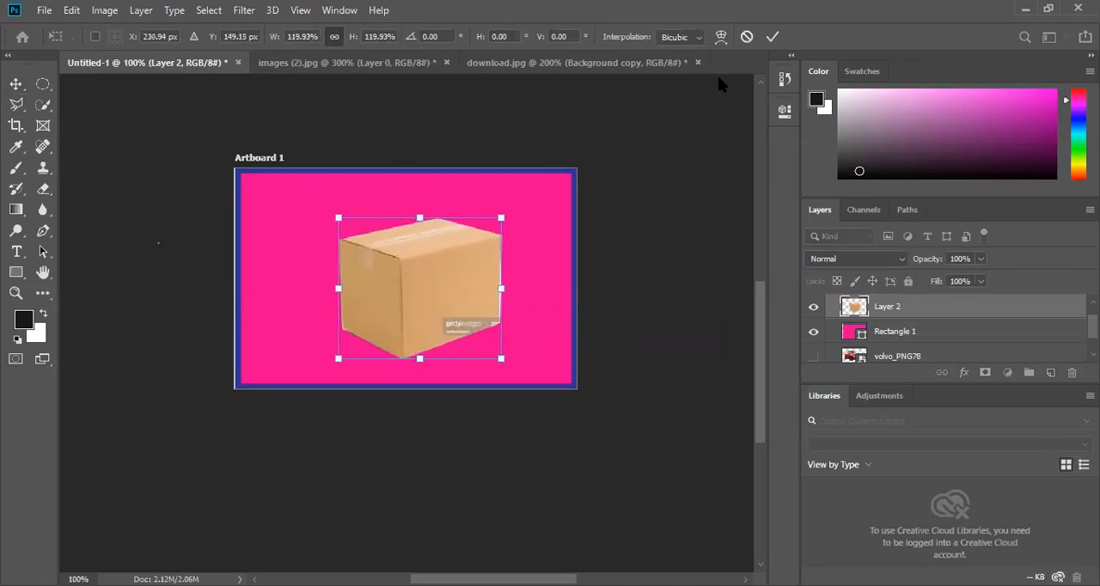
click(773, 37)
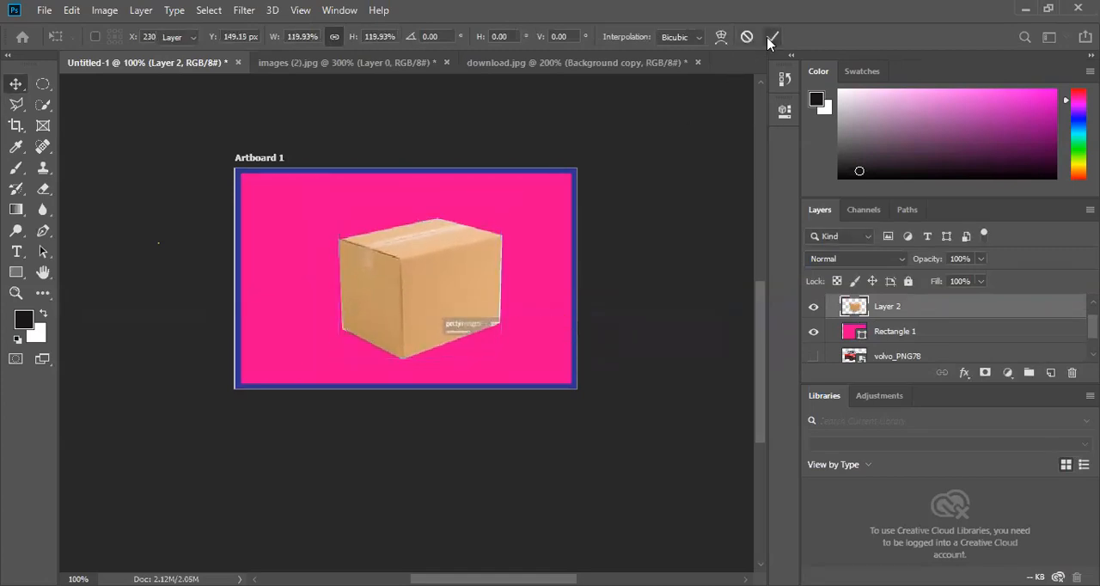
- Stretch Rectangle 1 to a width of 100.24% so it reaches the artboard's left edge
click(941, 333)
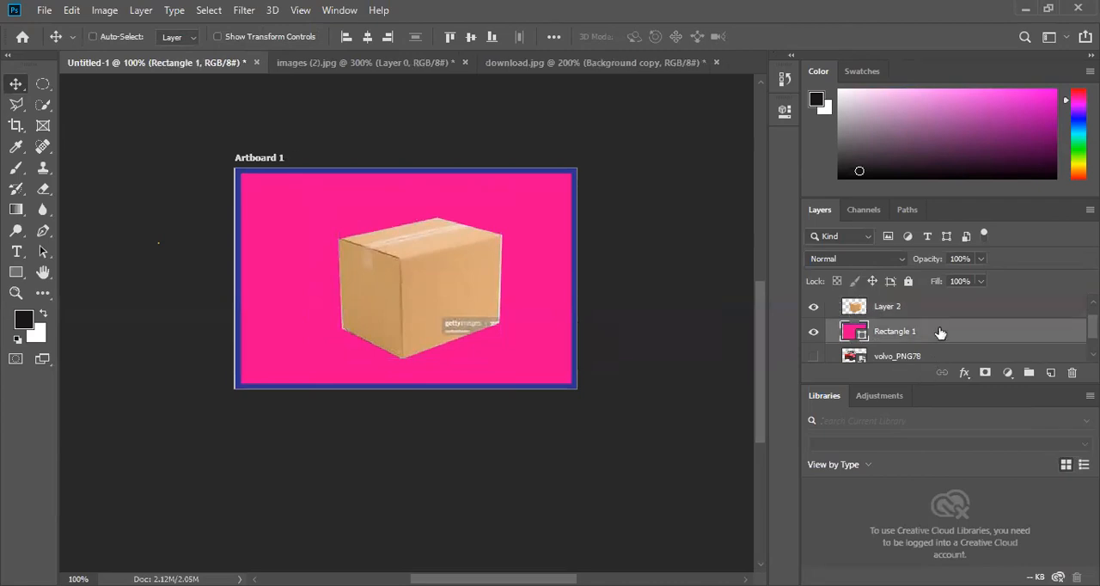
key(ctrl+t)
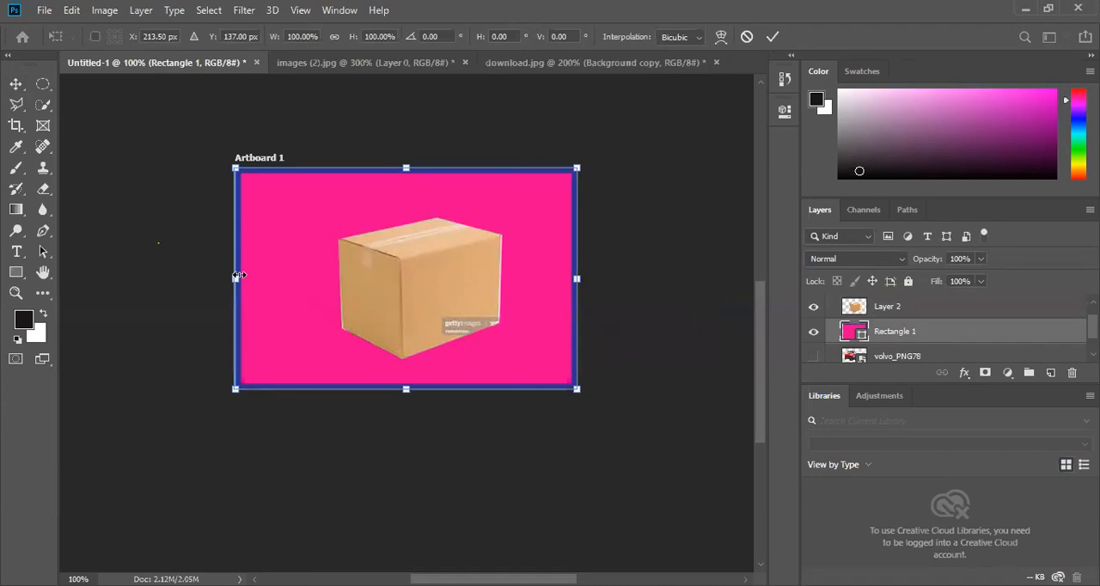
drag(238, 279, 232, 279)
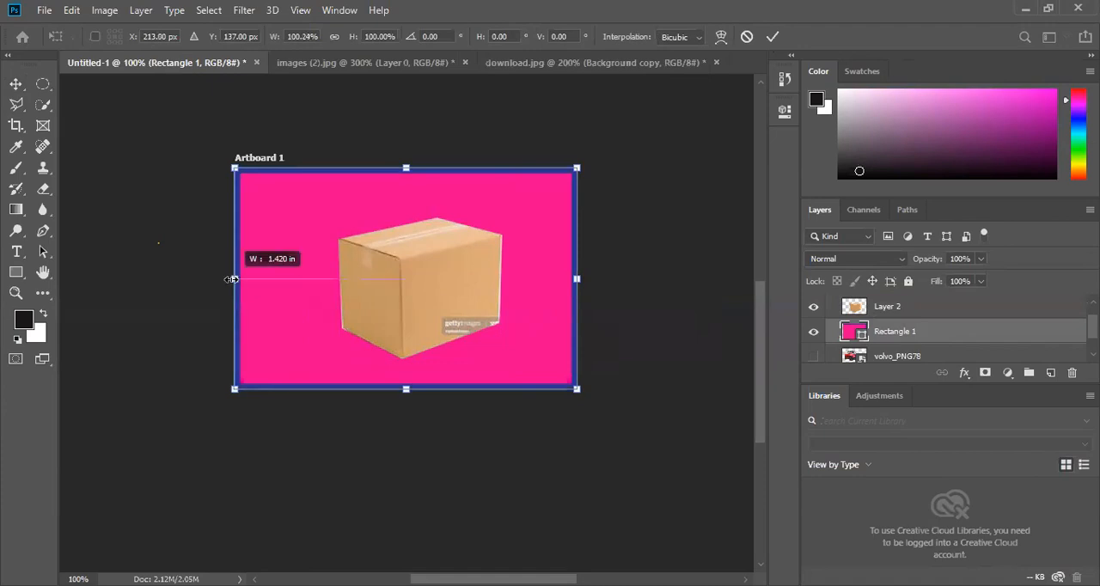
click(773, 36)
- Move the box on Layer 2 up and left, close to the middle of Artboard 1
drag(408, 286, 397, 279)
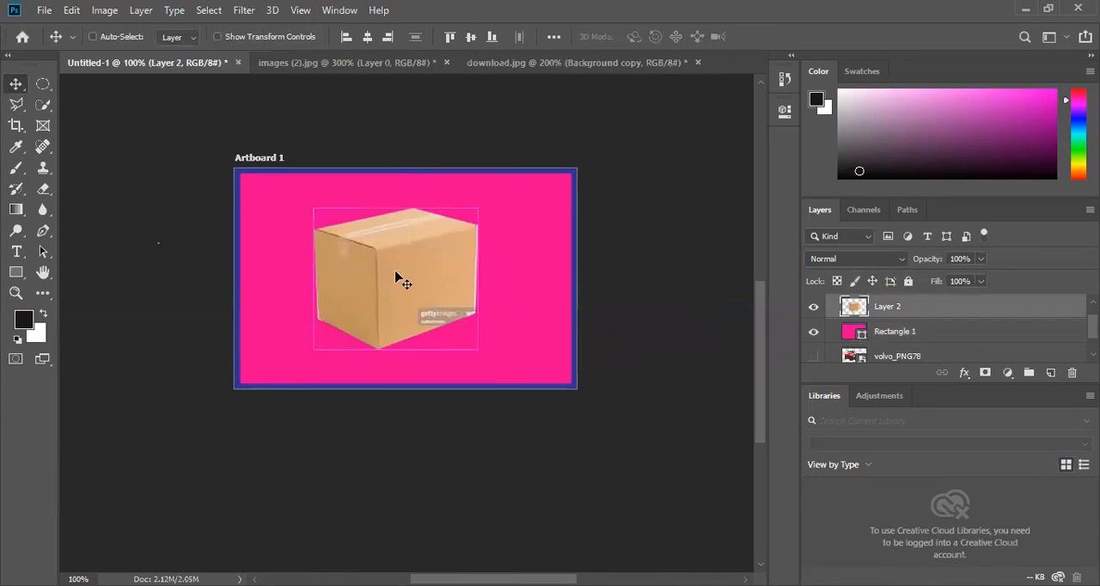
key(ctrl+plus)
scroll(397, 279, up, 3)
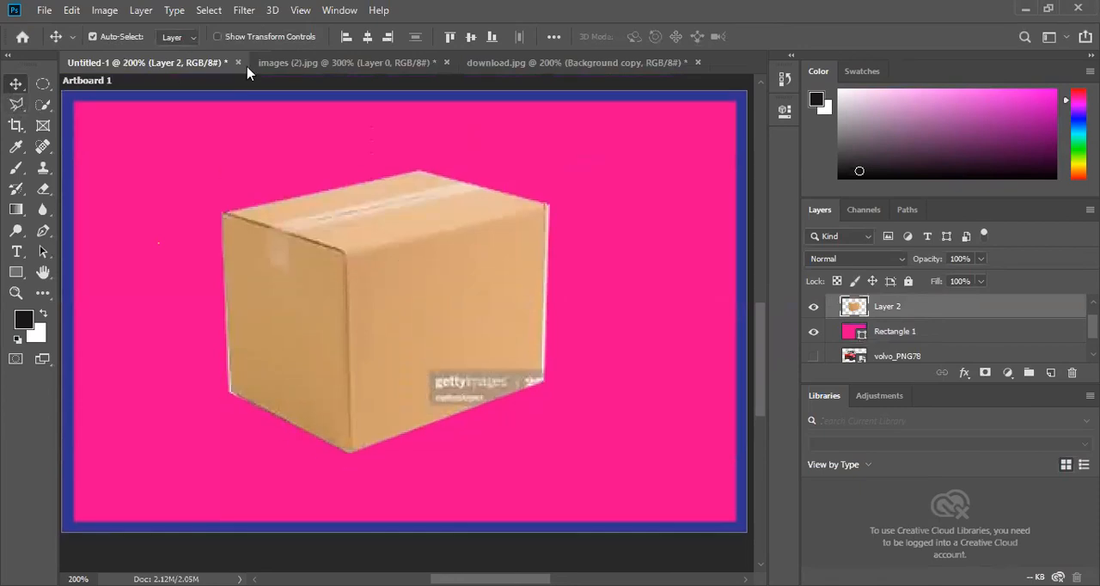
click(315, 66)
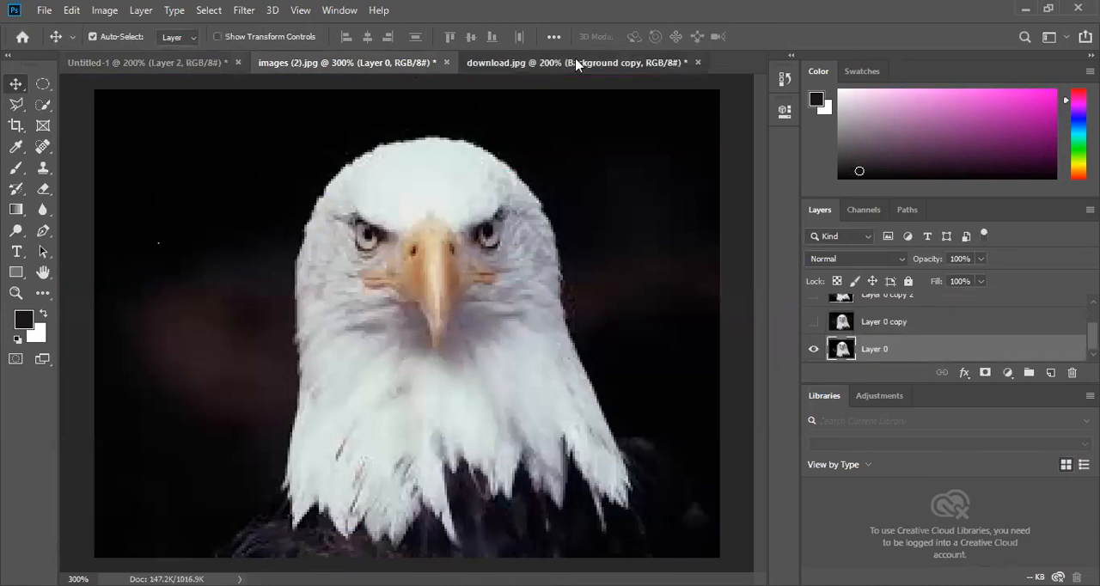
click(577, 64)
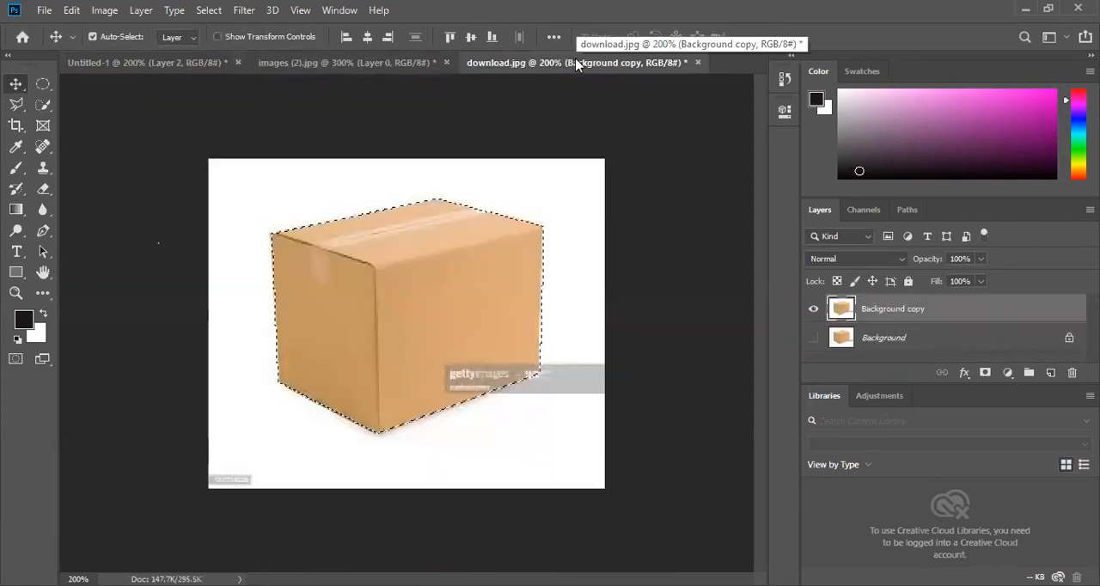
click(156, 64)
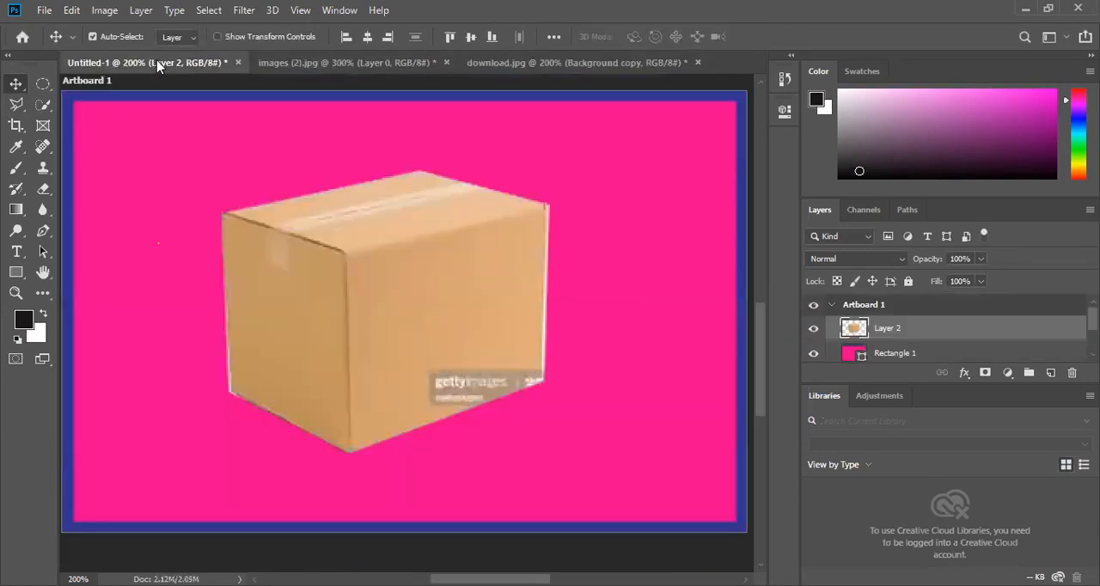
key(ctrl+minus)
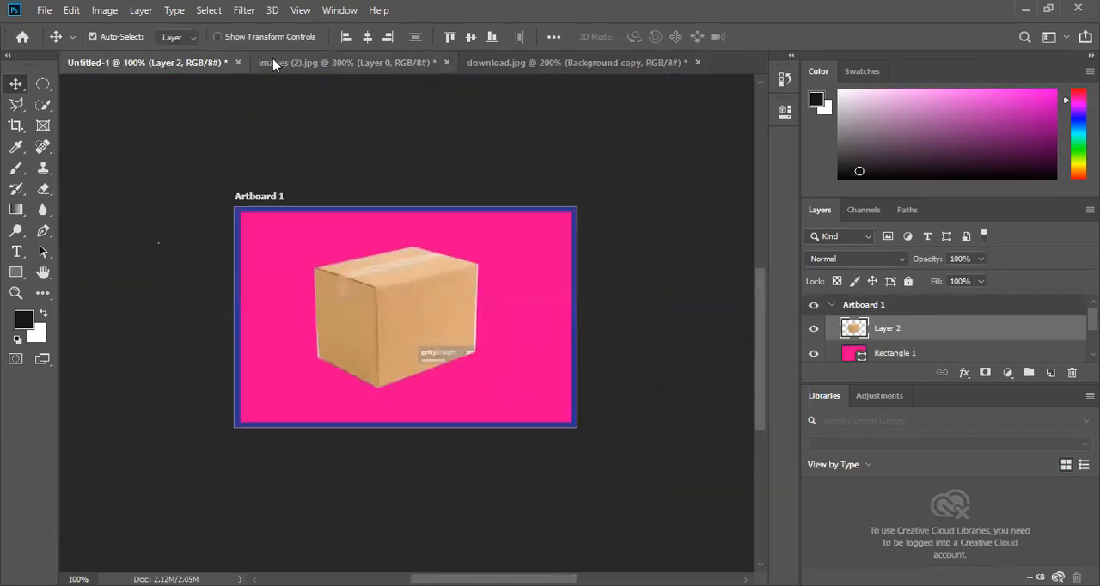
- Trace the top and right side of the eagle's head in images (2).jpg with the Magnetic Lasso, removing the stray anchor point
click(21, 105)
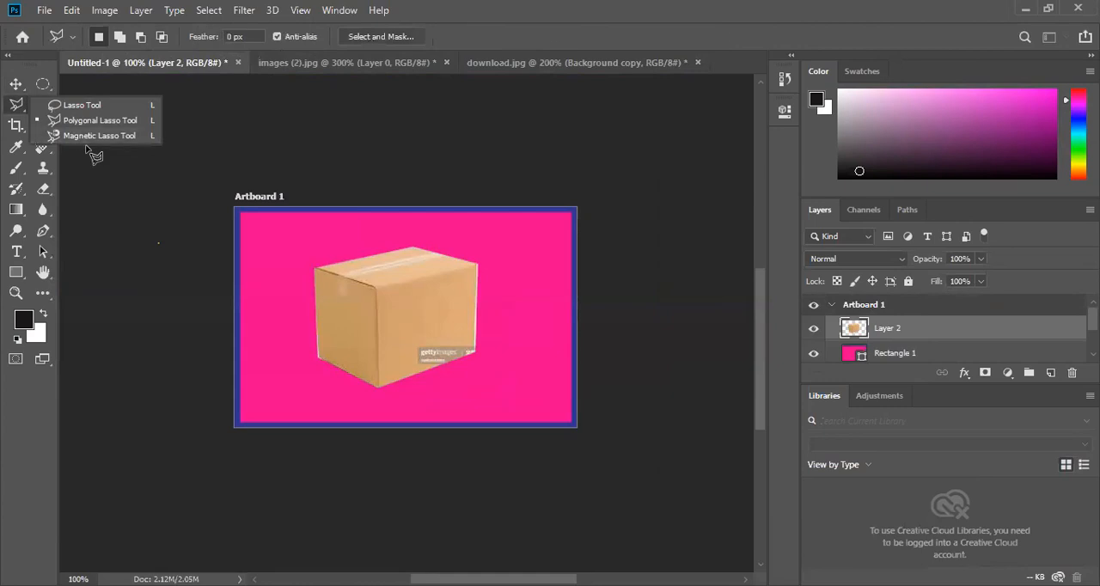
click(89, 138)
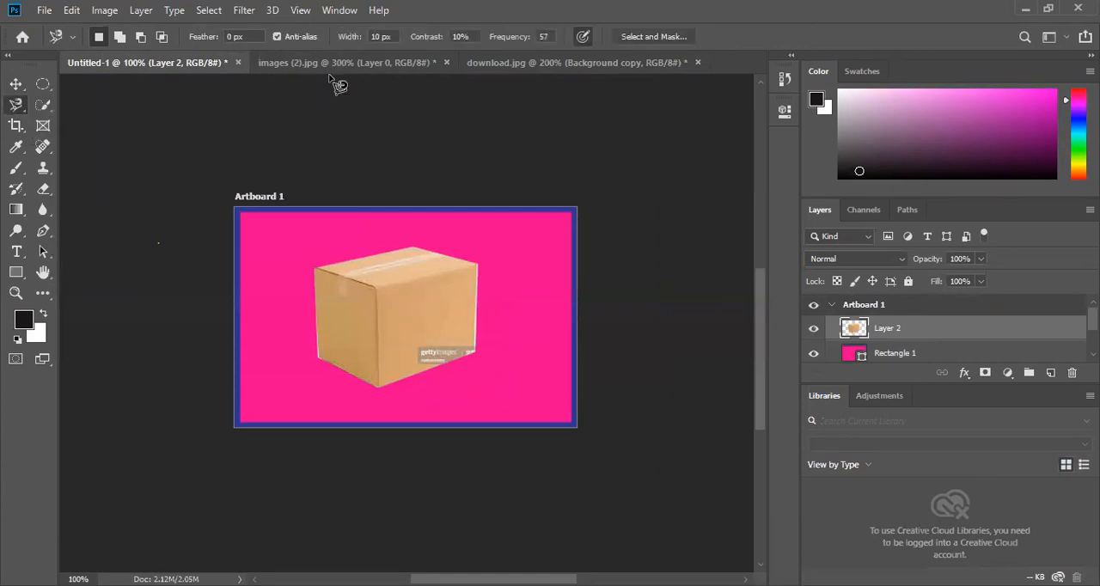
click(336, 67)
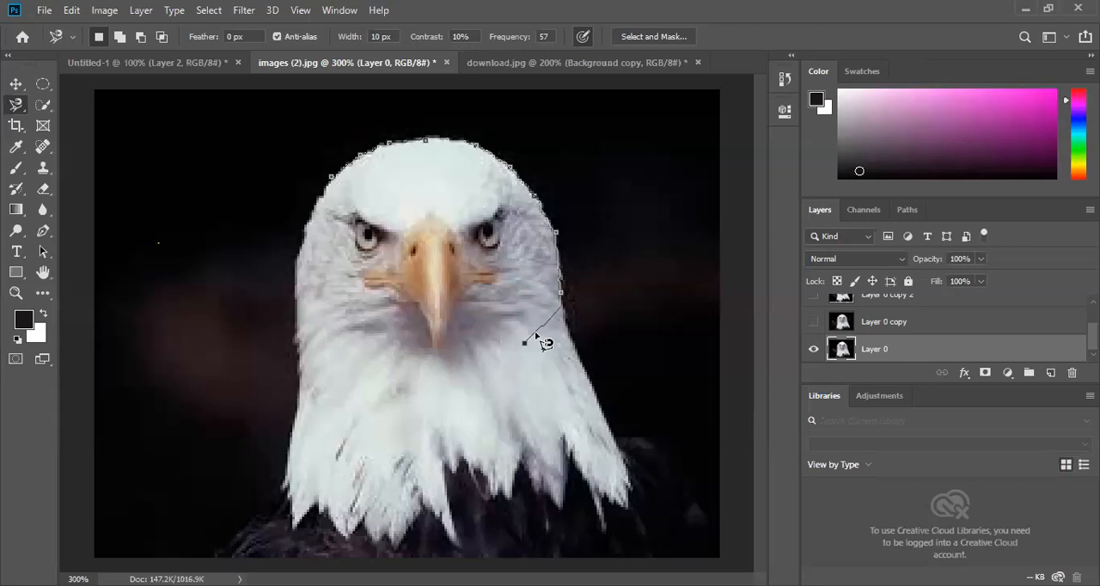
key(BackSpace)
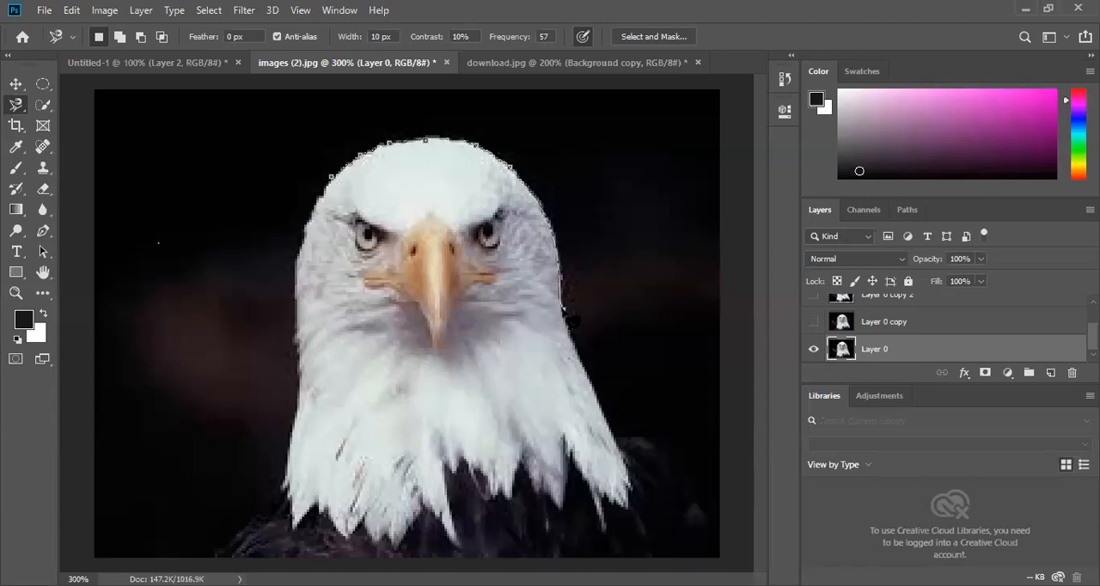
- Run the magnetic outline across the eagle's chest and delete the misplaced anchor points one after another
click(403, 394)
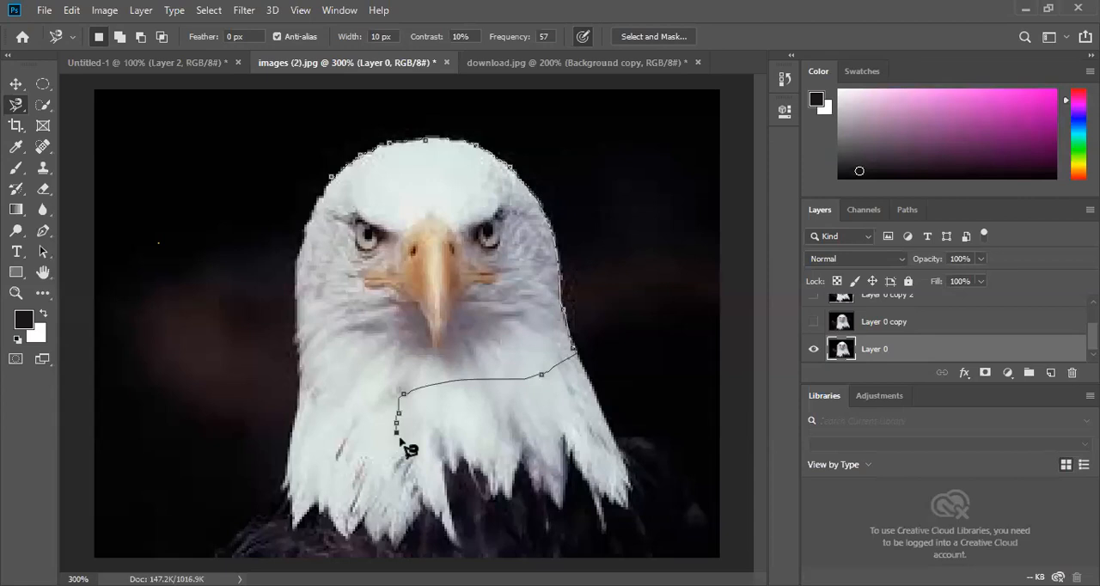
key(BackSpace)
key(BackSpace)
key(BackSpace)
key(BackSpace)
key(BackSpace)
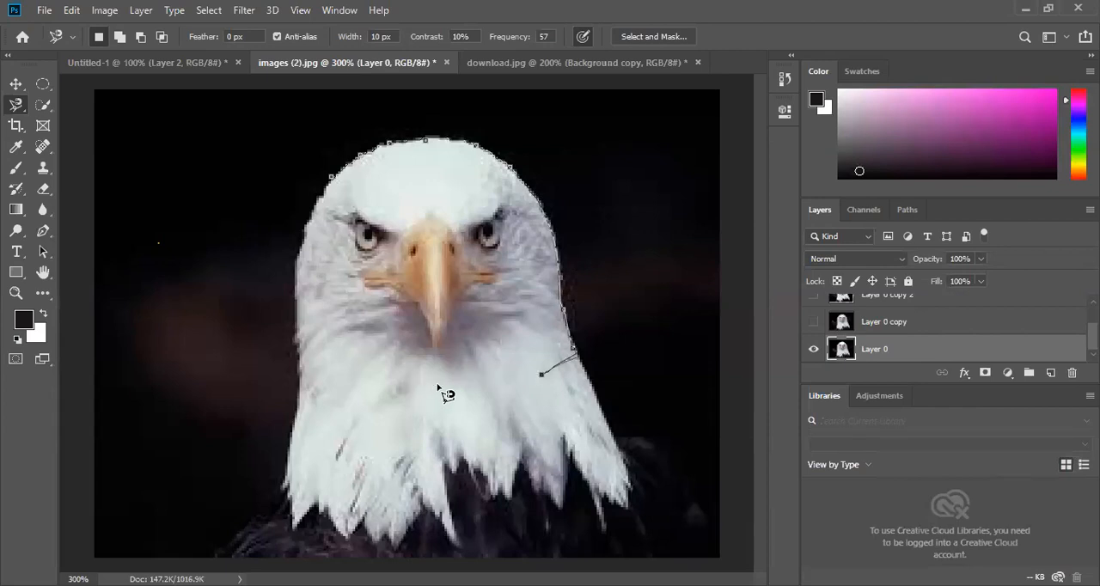
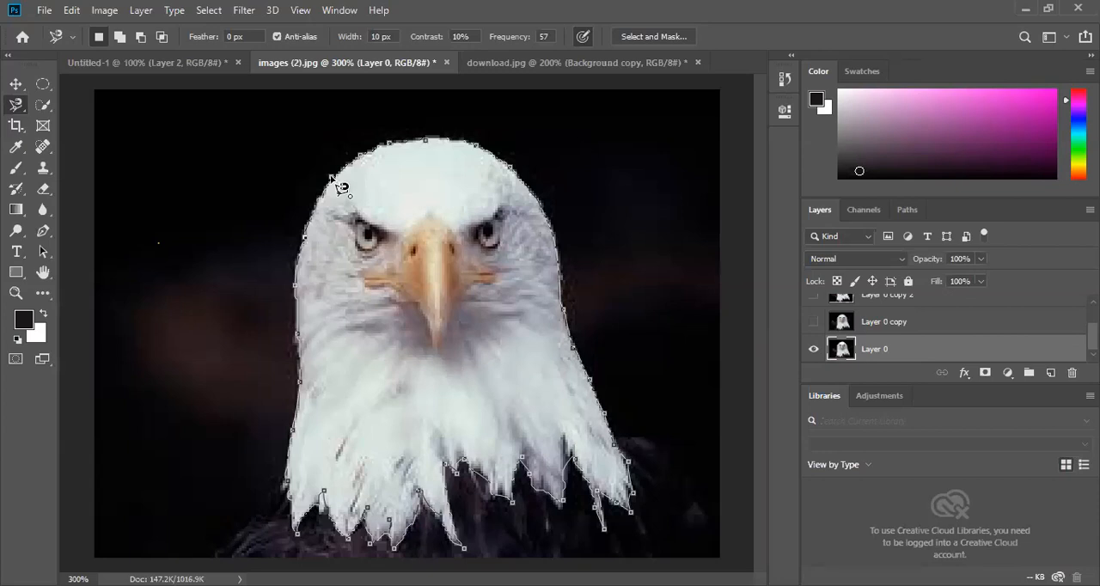
- Close the Magnetic Lasso outline around the eagle and move the selected eagle into the Untitled-1 document
click(341, 187)
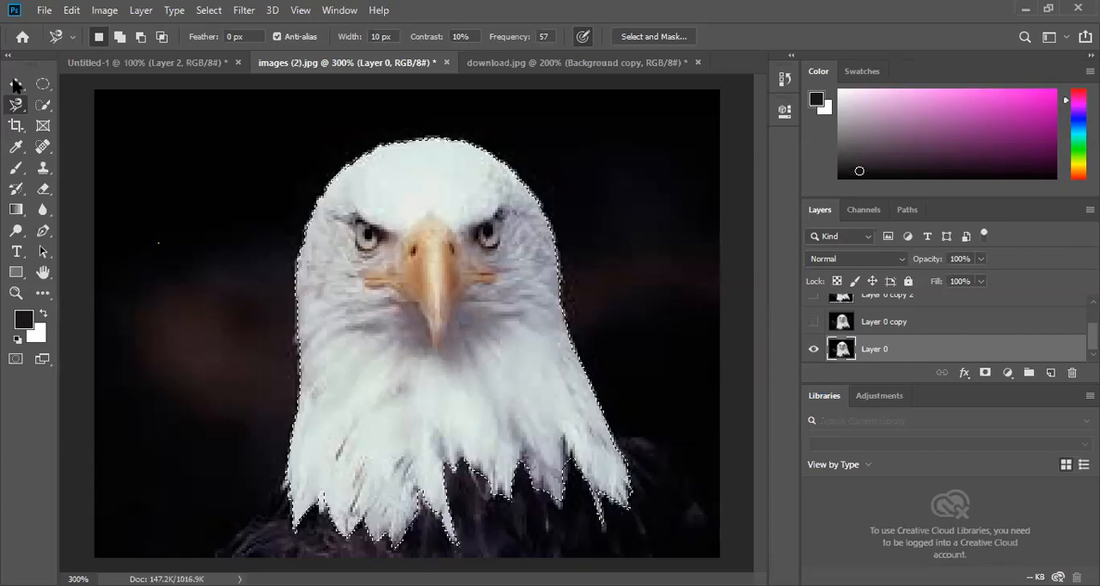
key(v)
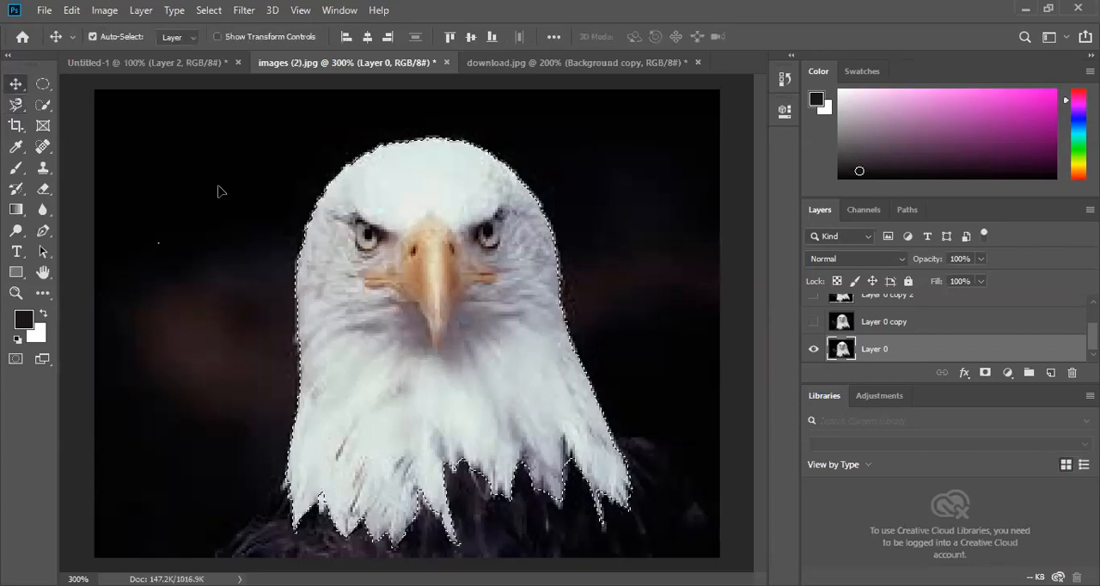
drag(486, 411, 269, 282)
drag(333, 97, 214, 64)
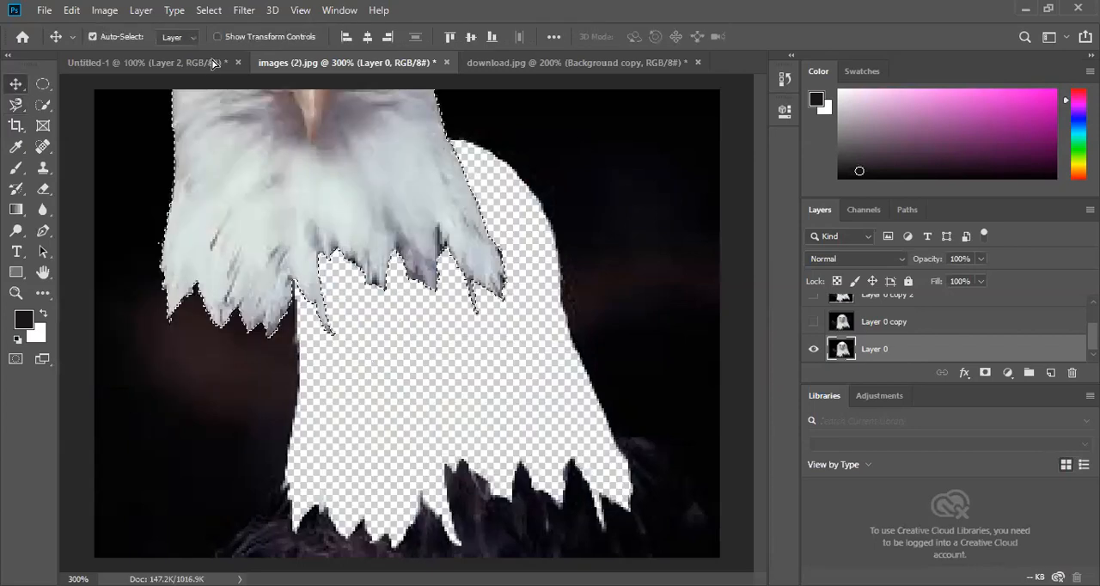
drag(423, 332, 423, 334)
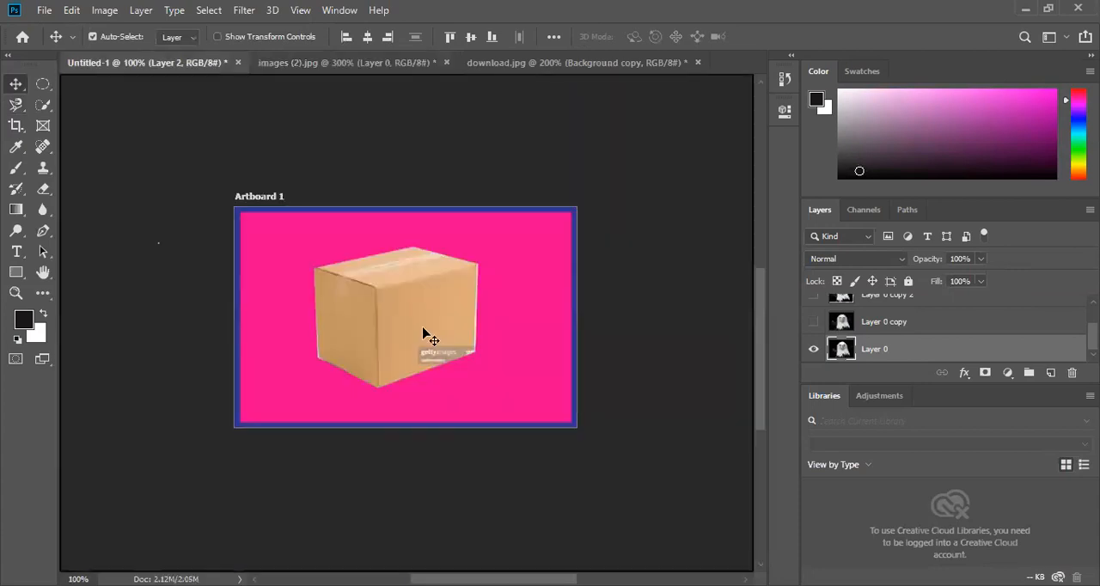
- Hide the box on Layer 2 and position the eagle near the middle of Artboard 1
drag(795, 332, 800, 334)
click(814, 333)
drag(422, 348, 408, 323)
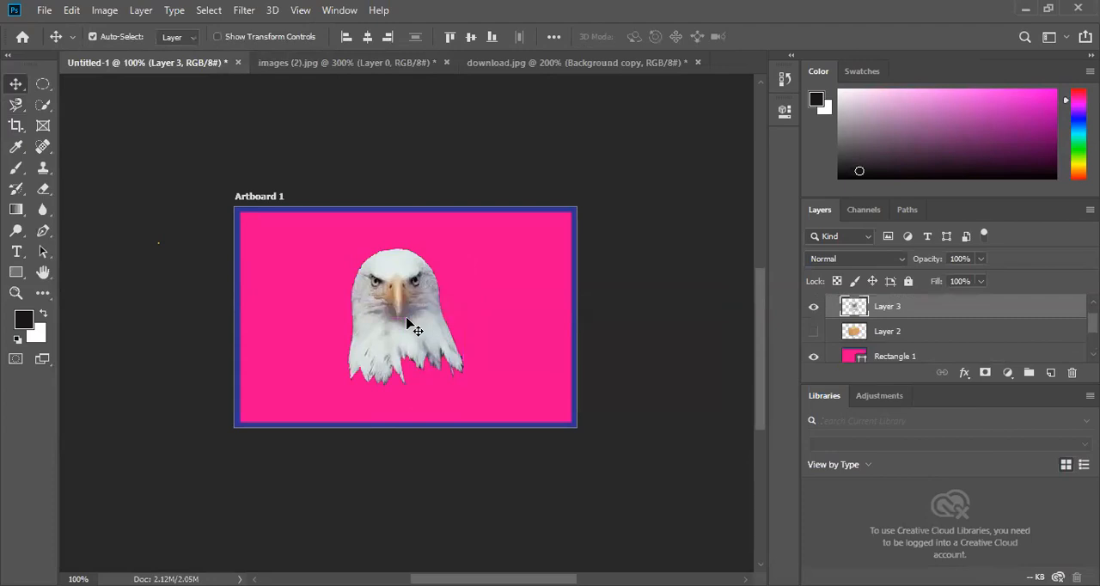
click(713, 288)
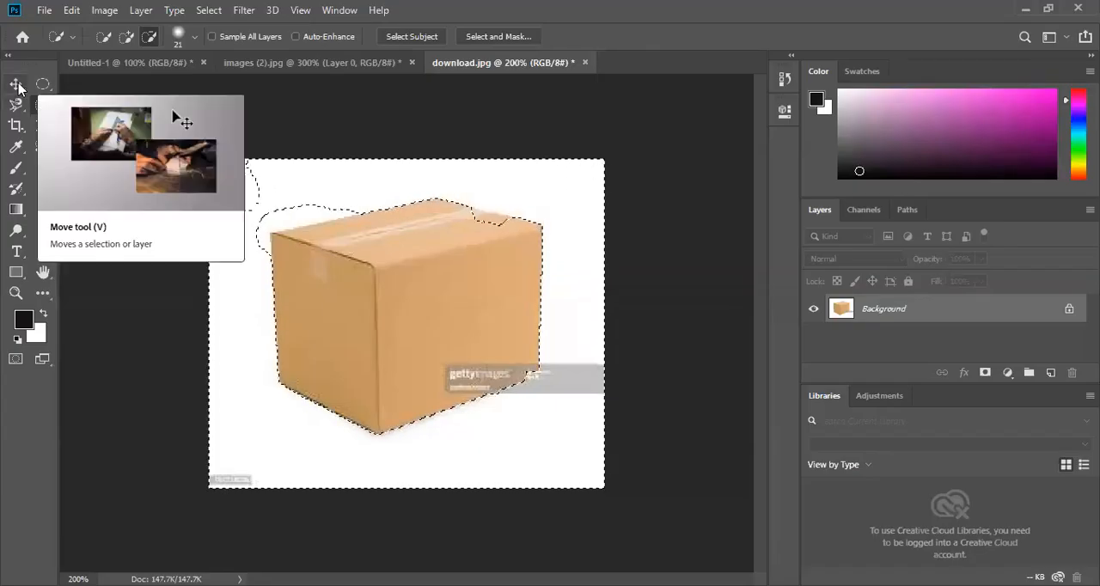
- Clear the selection around the box in download.jpg
click(18, 85)
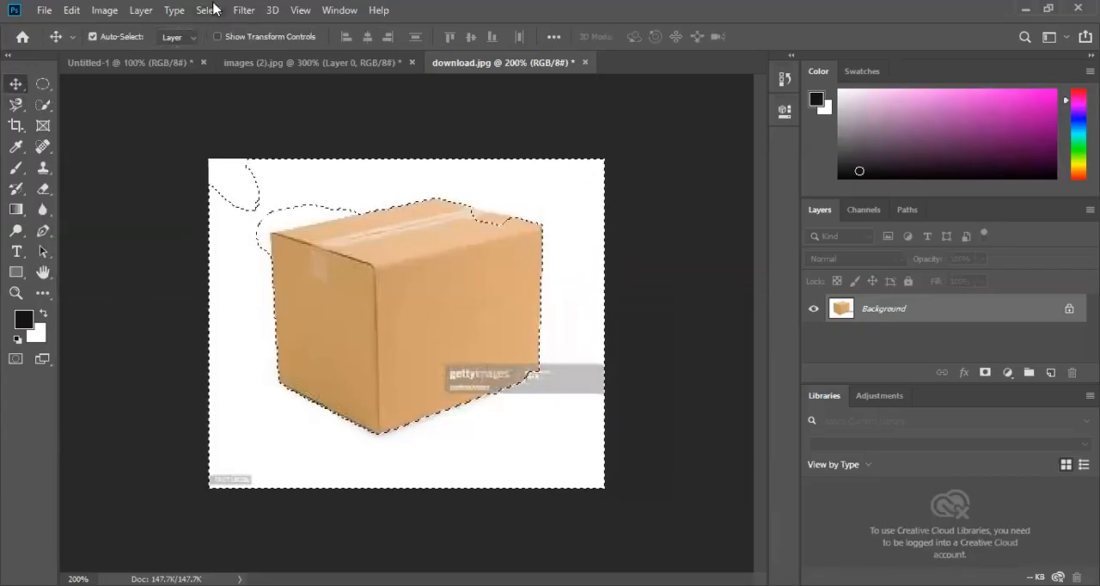
click(213, 8)
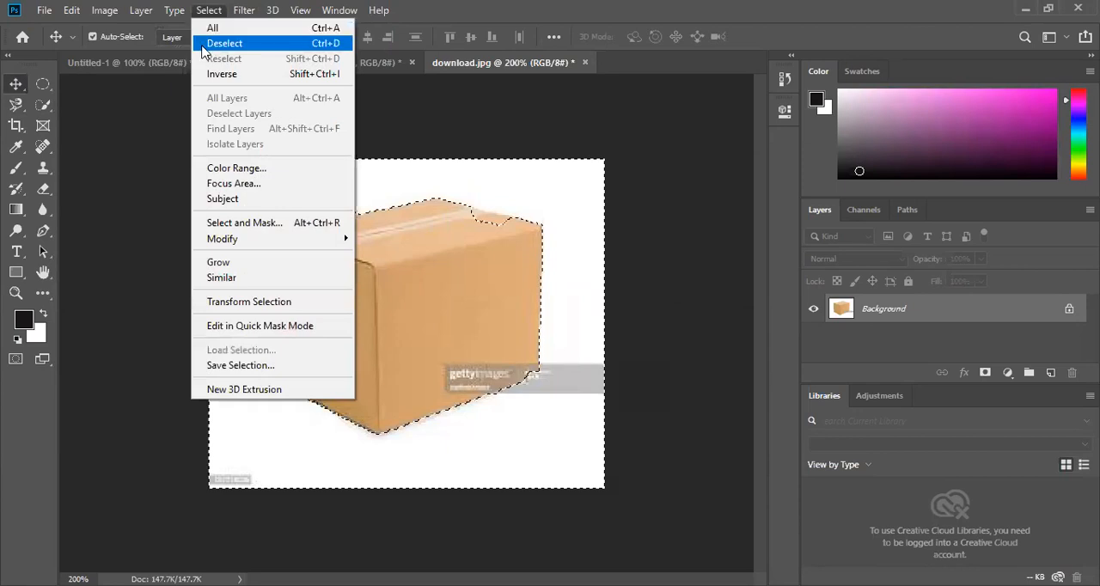
click(206, 45)
- Open the female-hair-transplant-turkey JPG from the Downloads folder
click(44, 9)
click(76, 57)
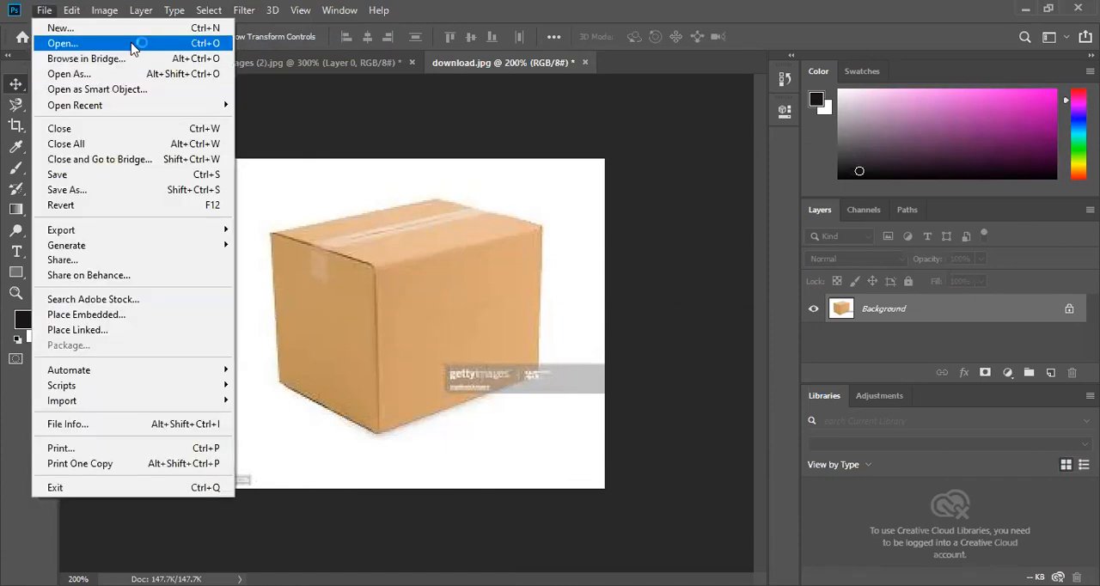
click(134, 43)
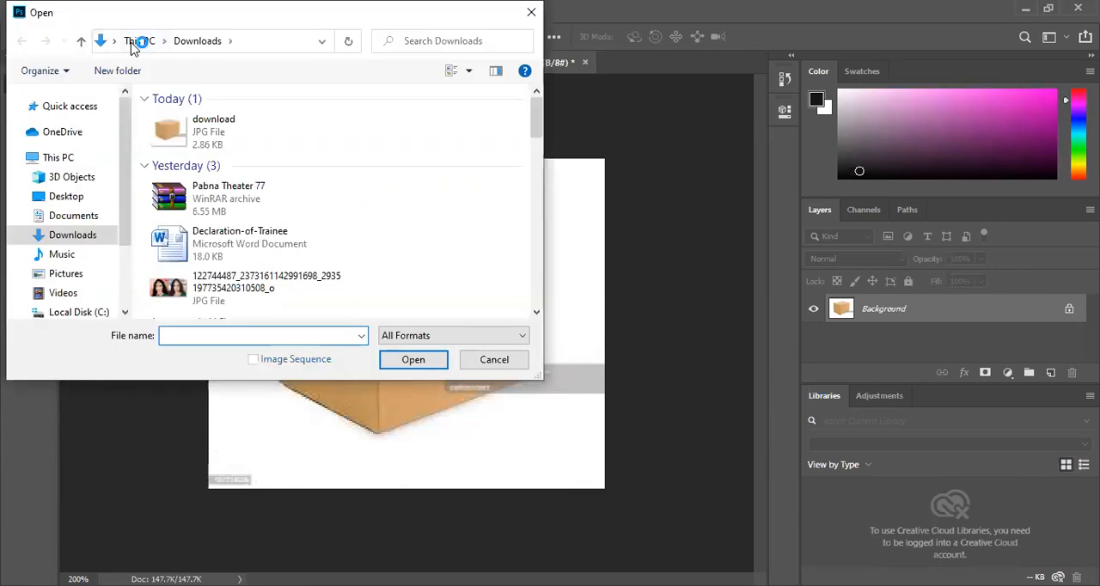
scroll(189, 165, down, 3)
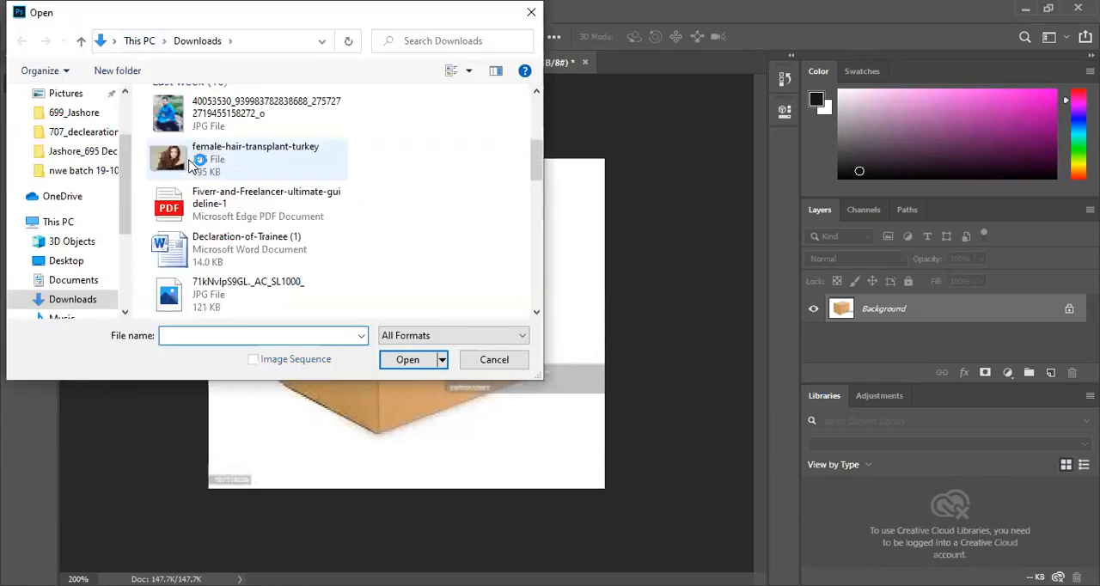
scroll(212, 166, down, 1)
click(214, 150)
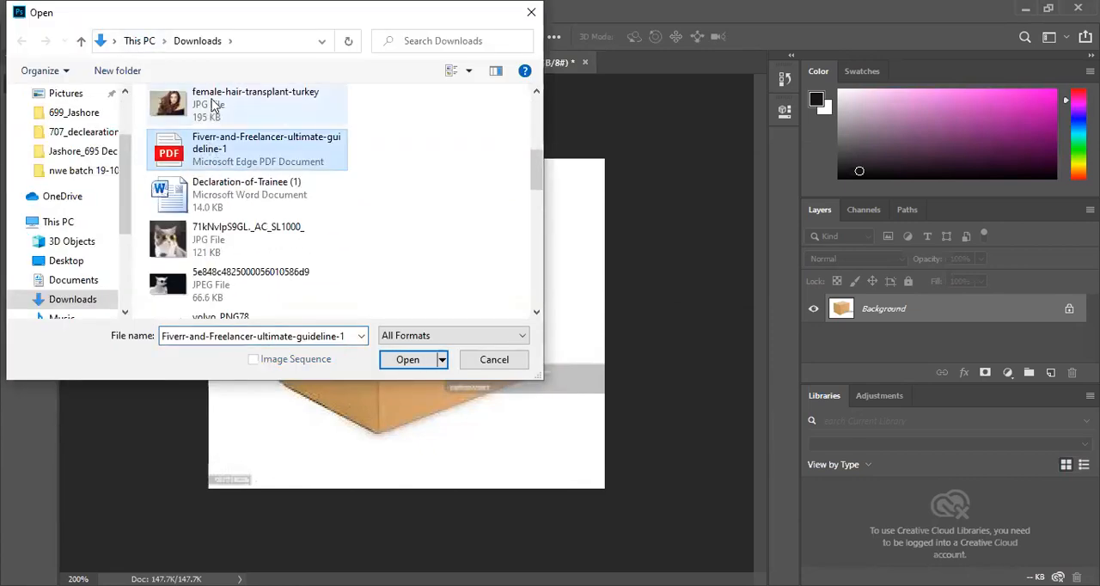
click(215, 107)
click(406, 359)
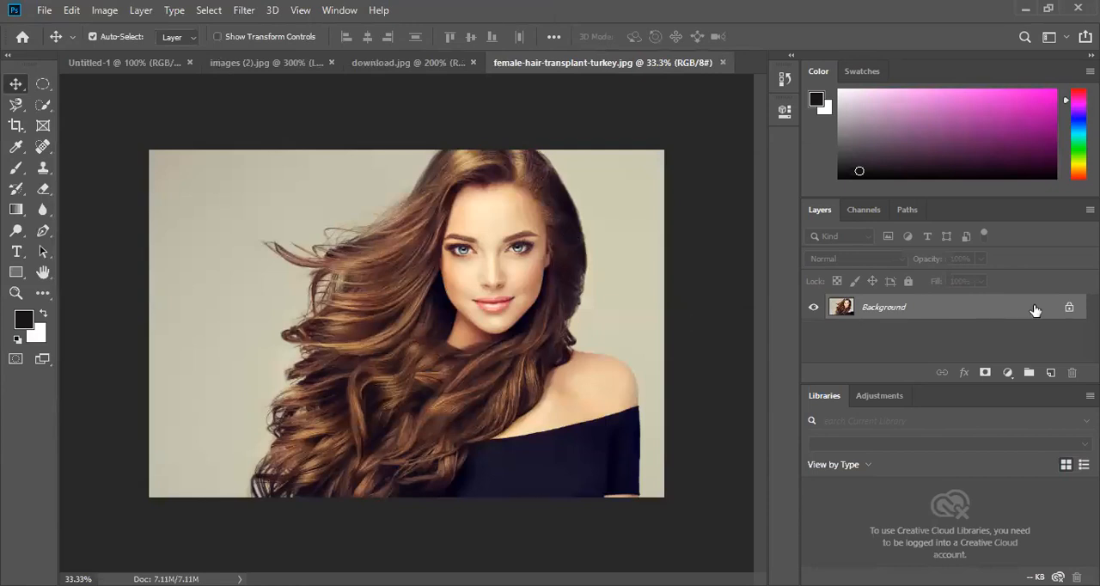
- Duplicate the Background layer and hide the original
drag(1038, 312, 1053, 372)
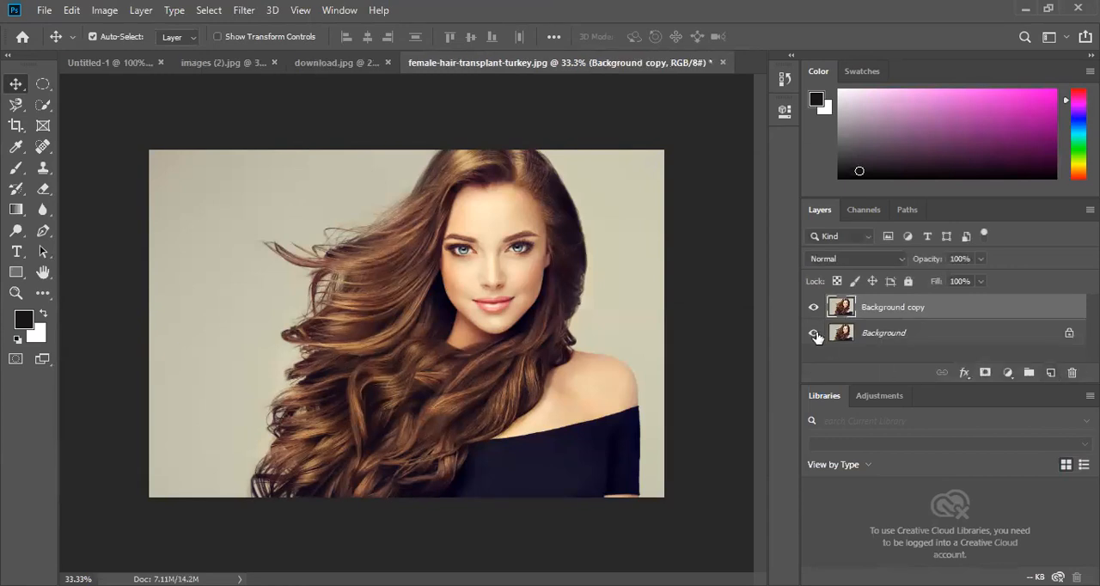
click(815, 334)
- Select the backdrop around the woman with a 35 px Quick Selection brush, subtracting the flyaway hair strands on the left of the photo
right_click(43, 108)
click(213, 178)
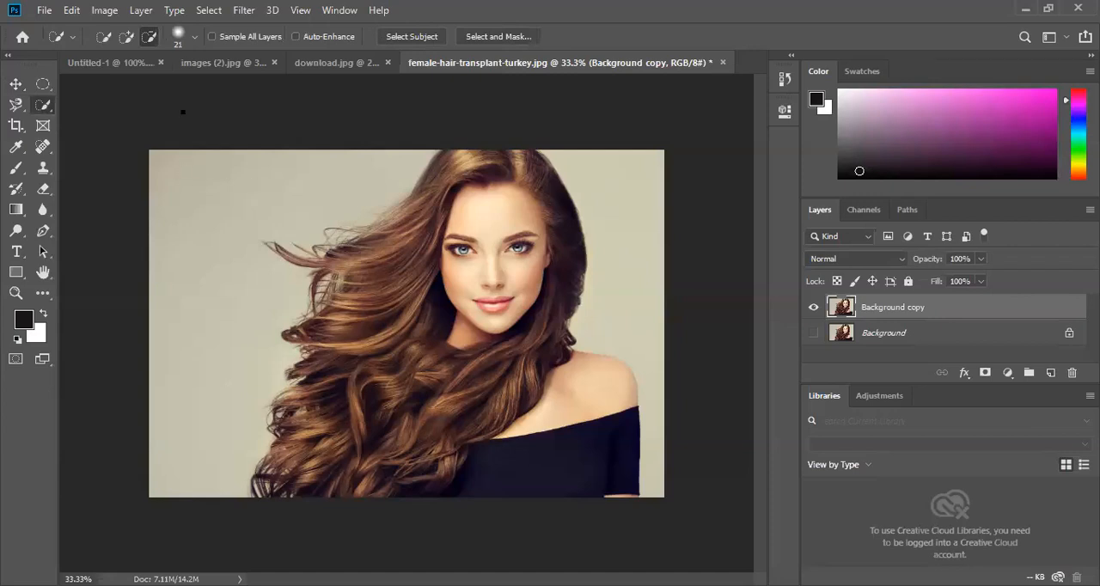
click(192, 38)
drag(128, 84, 132, 83)
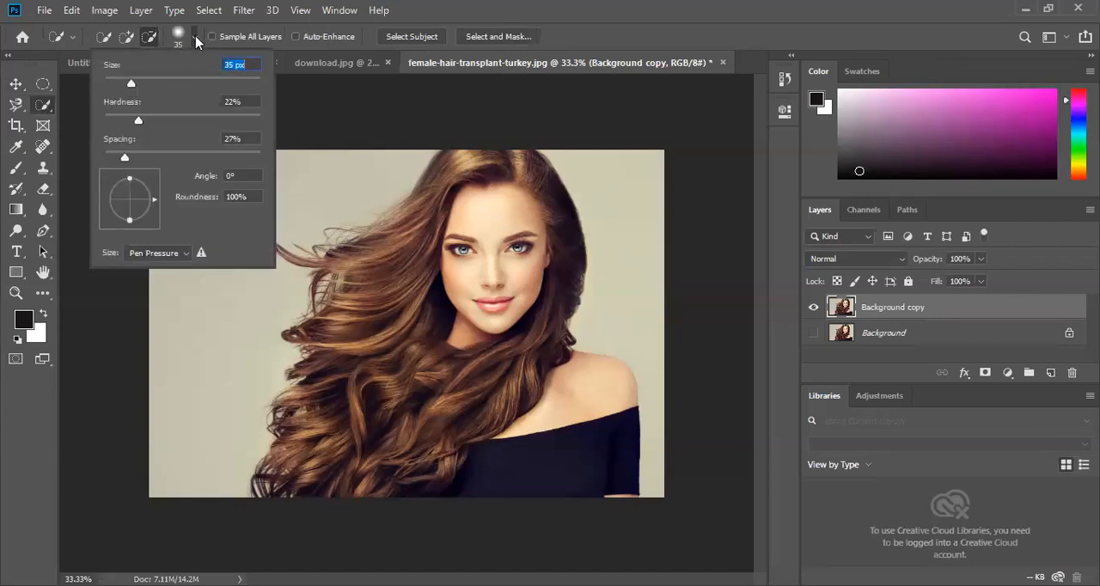
drag(153, 156, 169, 180)
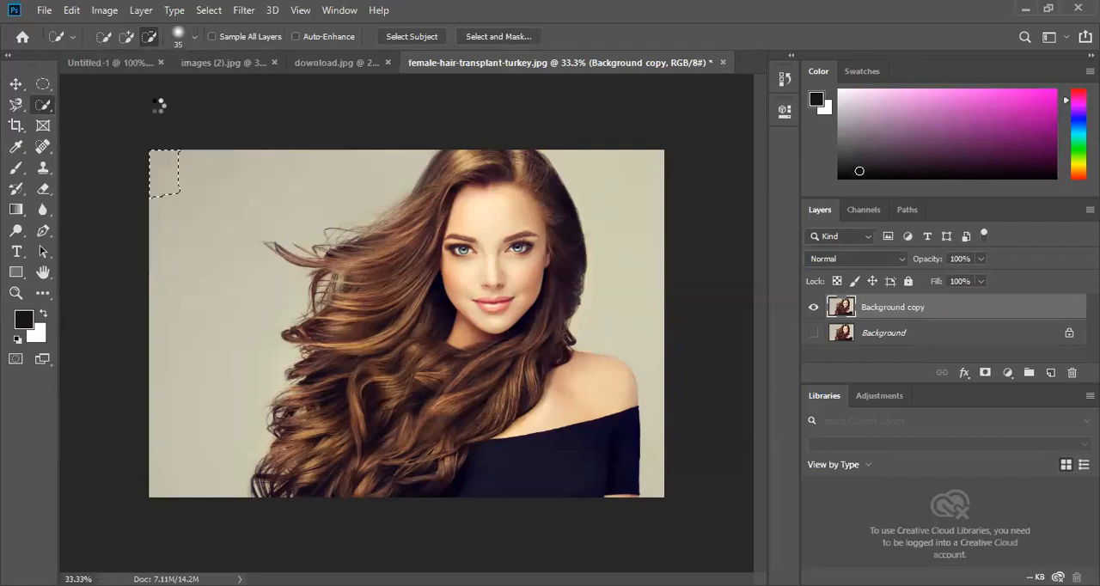
click(127, 38)
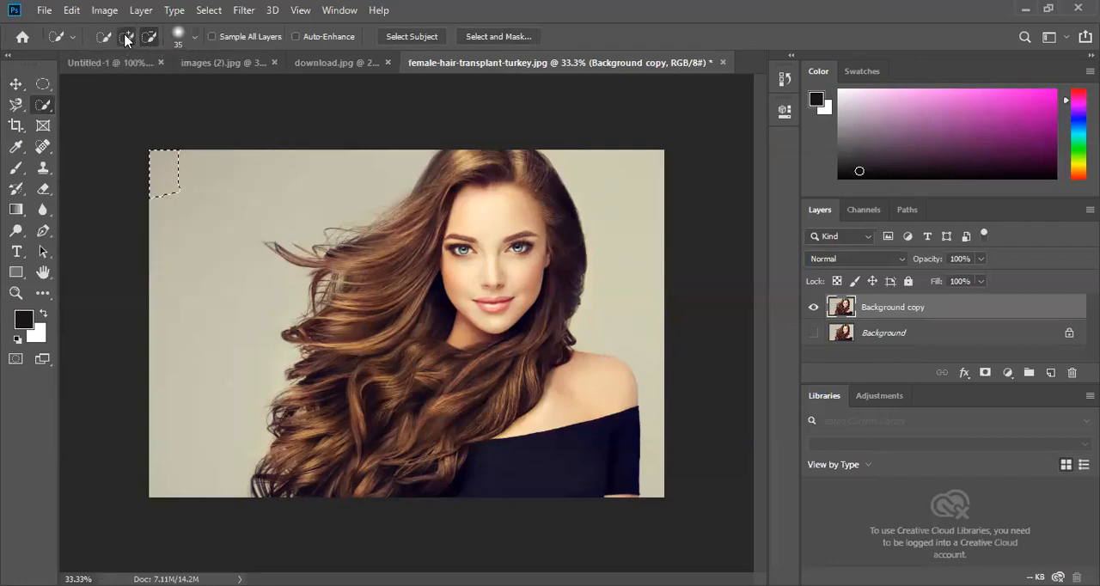
mouse_move(184, 186)
mouse_down()
mouse_move(187, 213)
mouse_move(225, 226)
mouse_move(286, 192)
mouse_move(251, 232)
mouse_move(258, 259)
mouse_move(219, 349)
mouse_move(384, 220)
mouse_up()
click(627, 249)
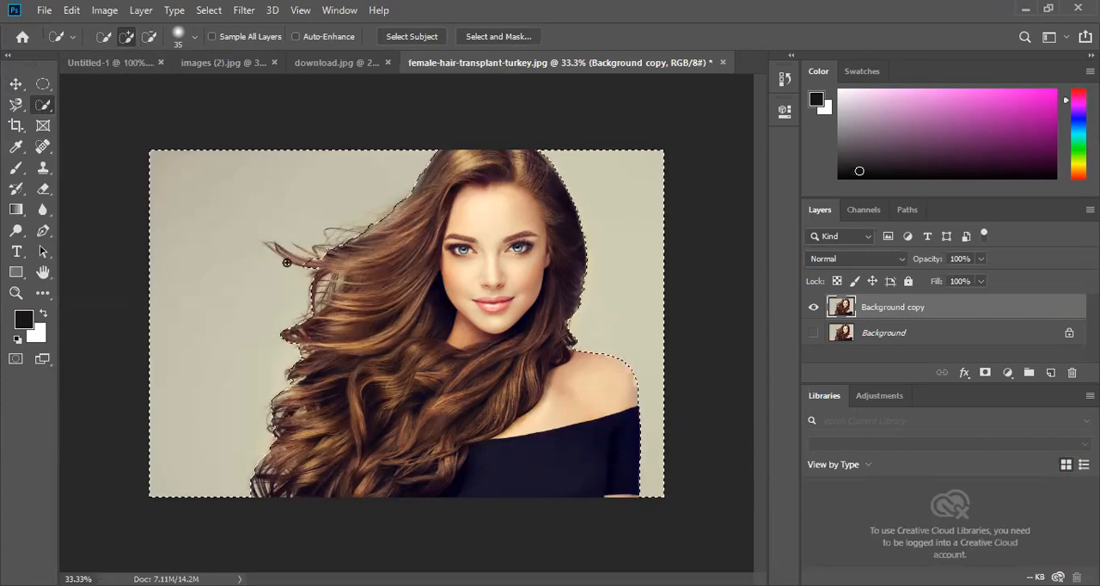
click(148, 37)
drag(289, 259, 267, 245)
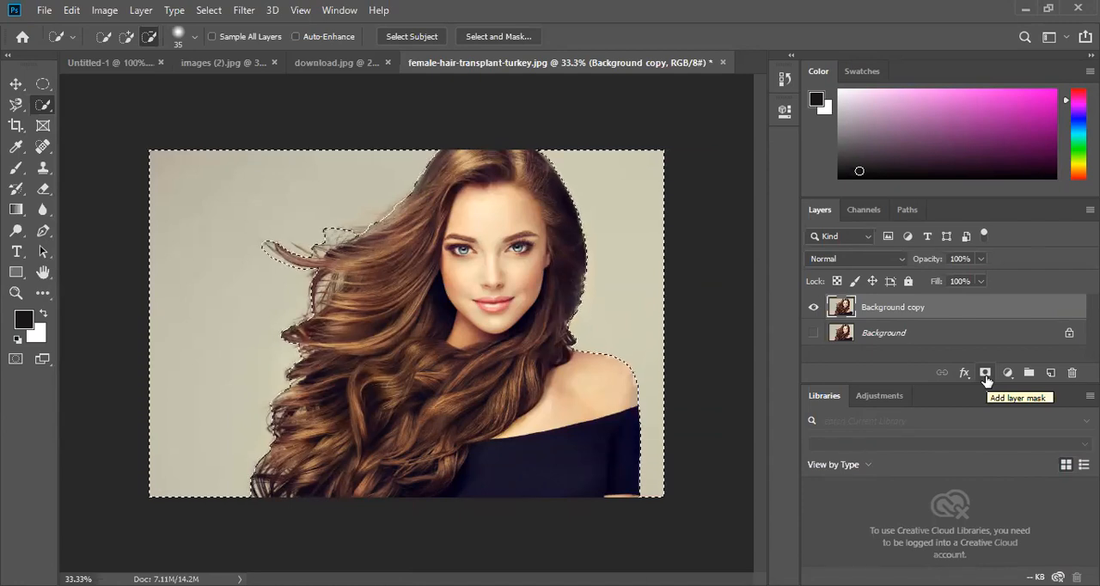
- Try to mask the Background copy layer with the backdrop selection
alt+click(986, 376)
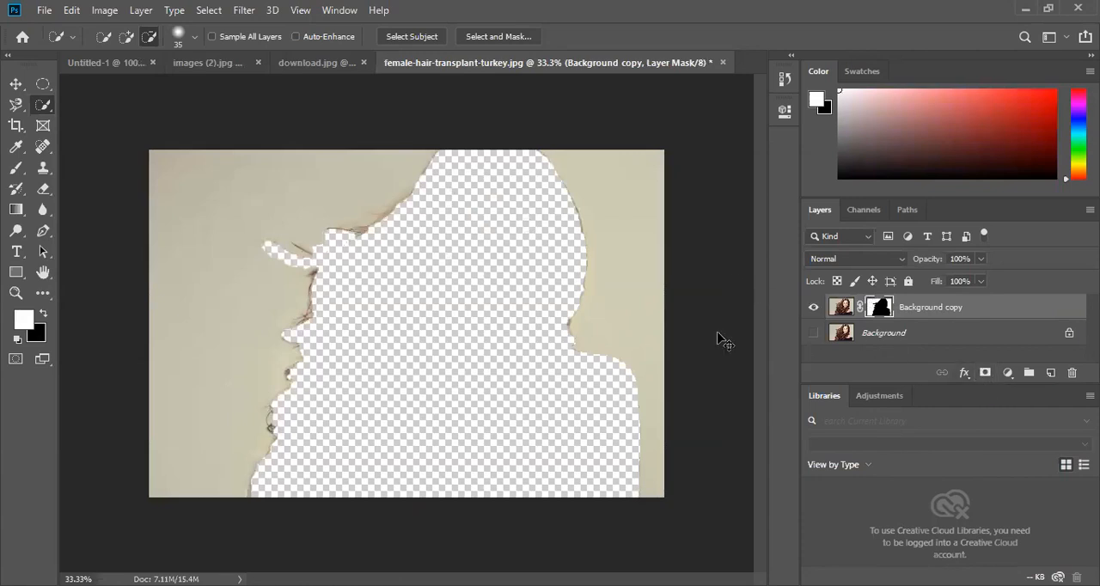
key(ctrl+z)
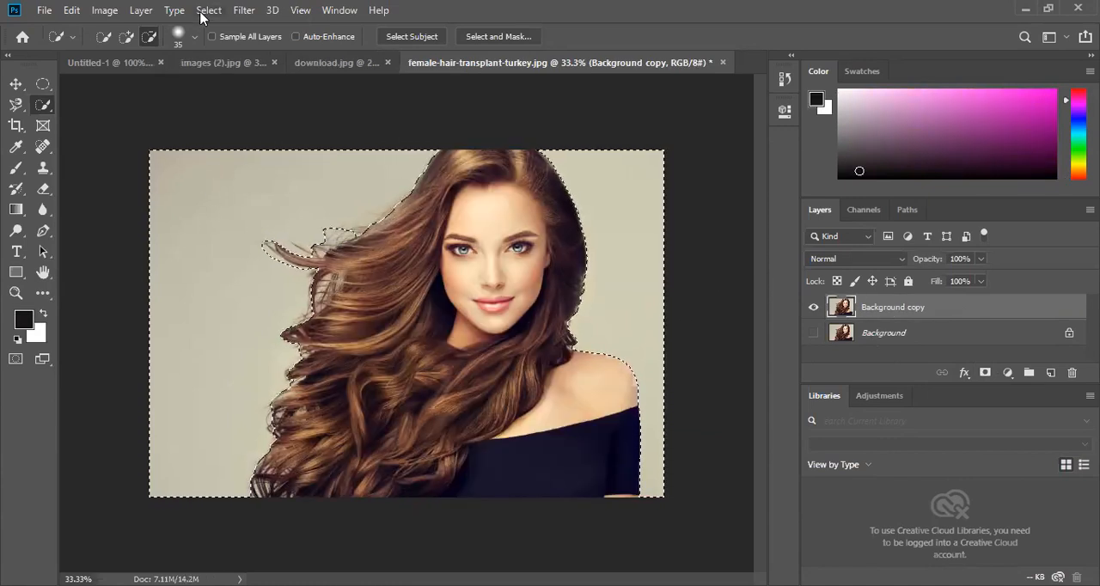
- Invert the selection to cover the woman and add it as a layer mask on Background copy
click(203, 12)
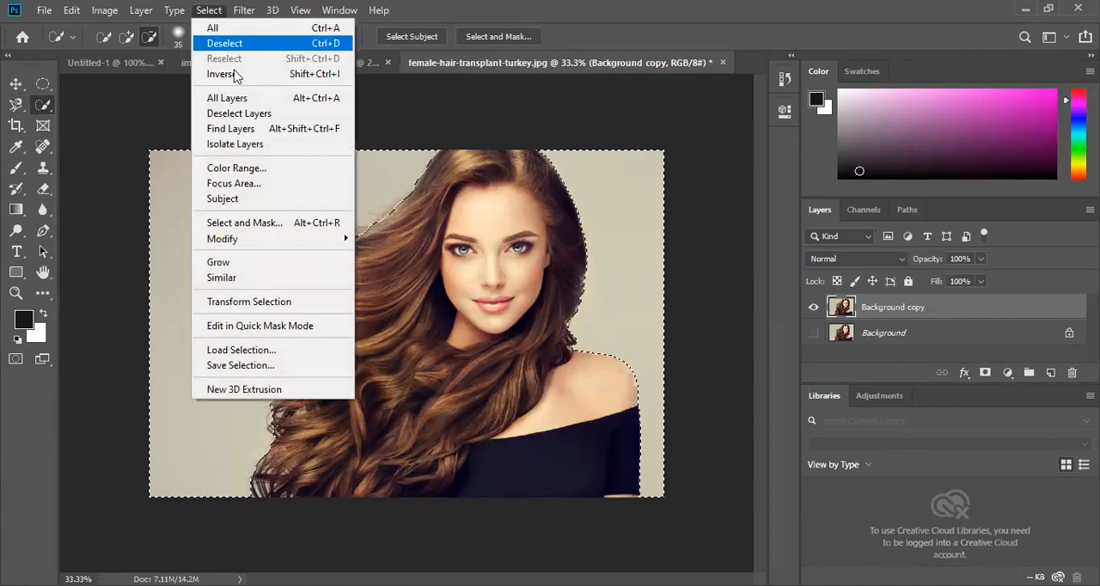
click(221, 74)
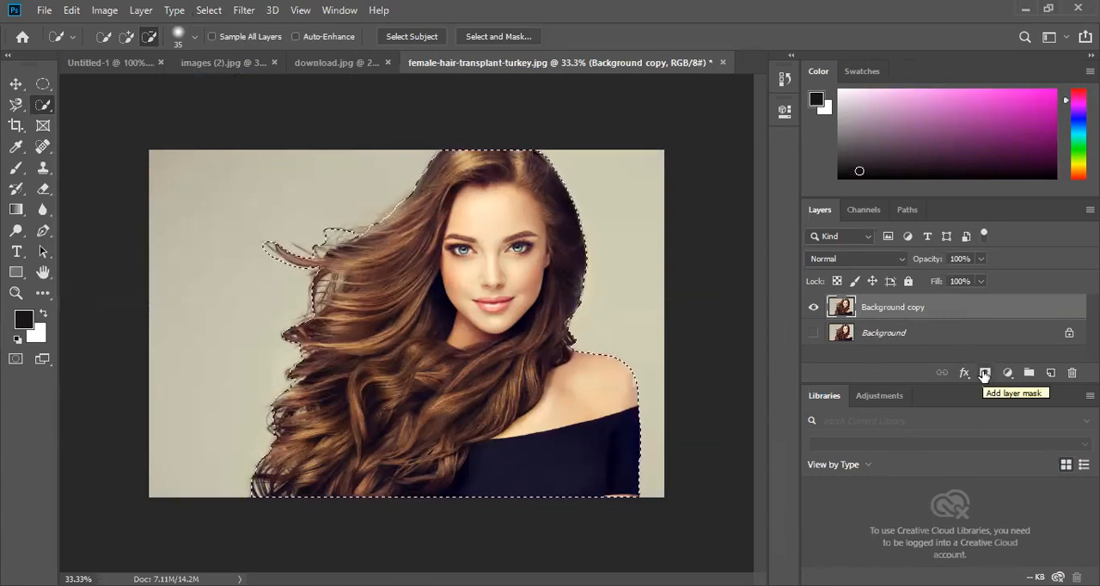
click(985, 374)
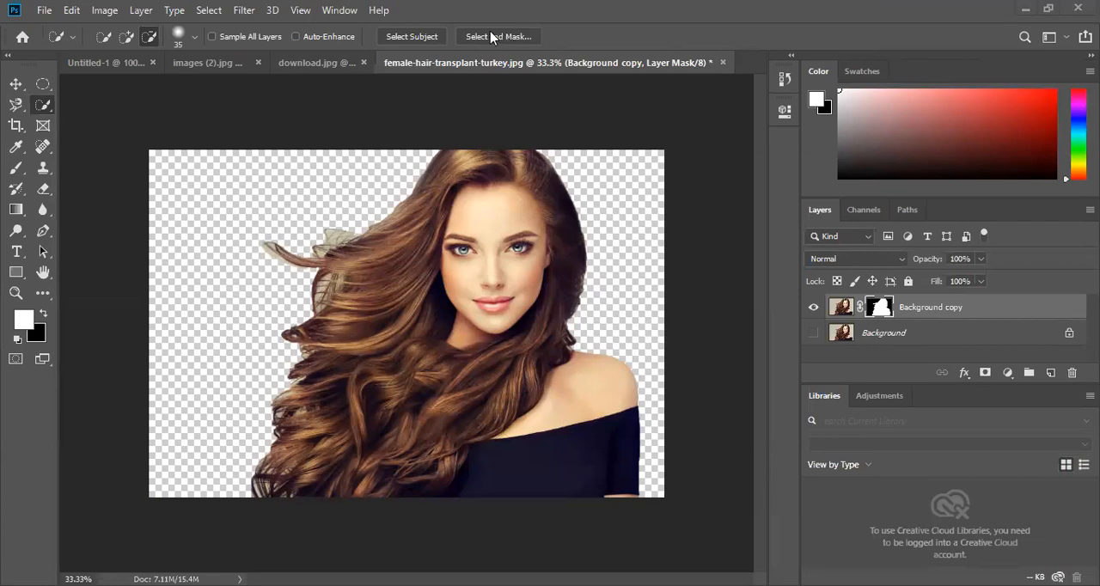
- Start Select and Mask on the layer mask, preview it in Black & White, and enable Smart Radius with a radius of 8 px
click(509, 40)
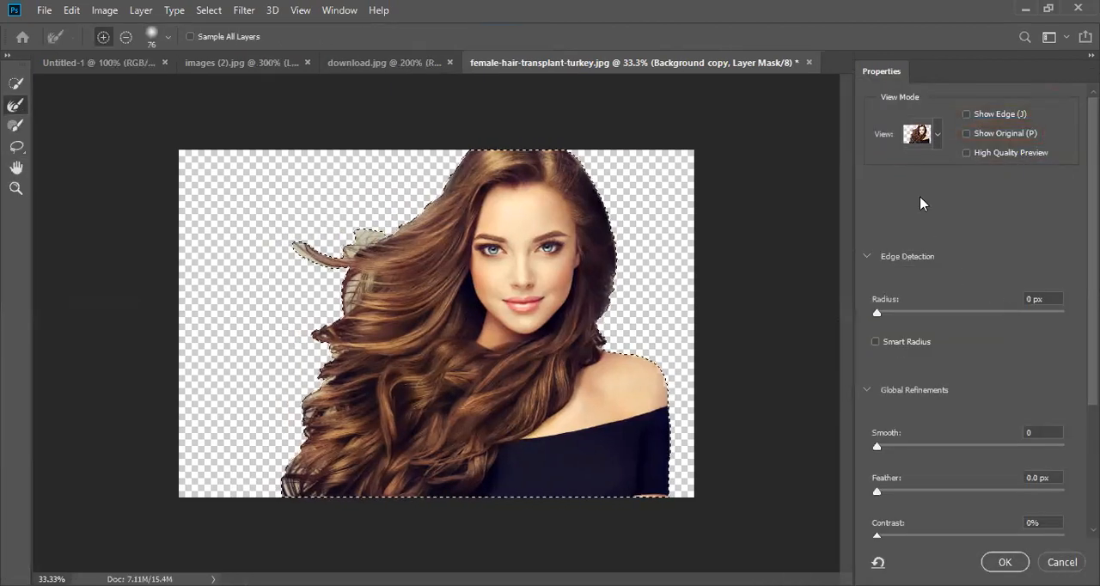
click(937, 135)
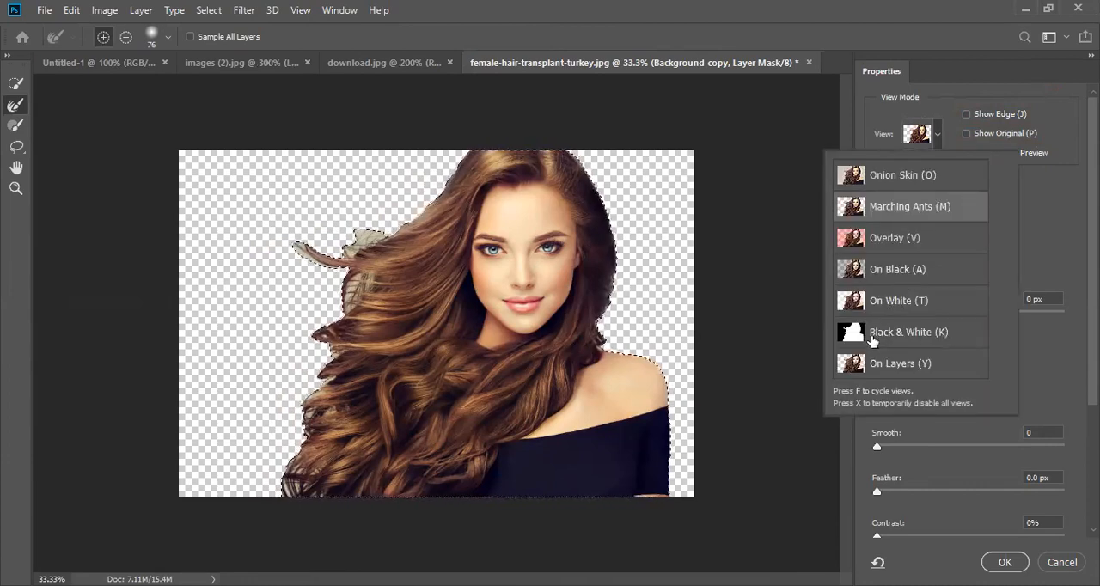
click(906, 338)
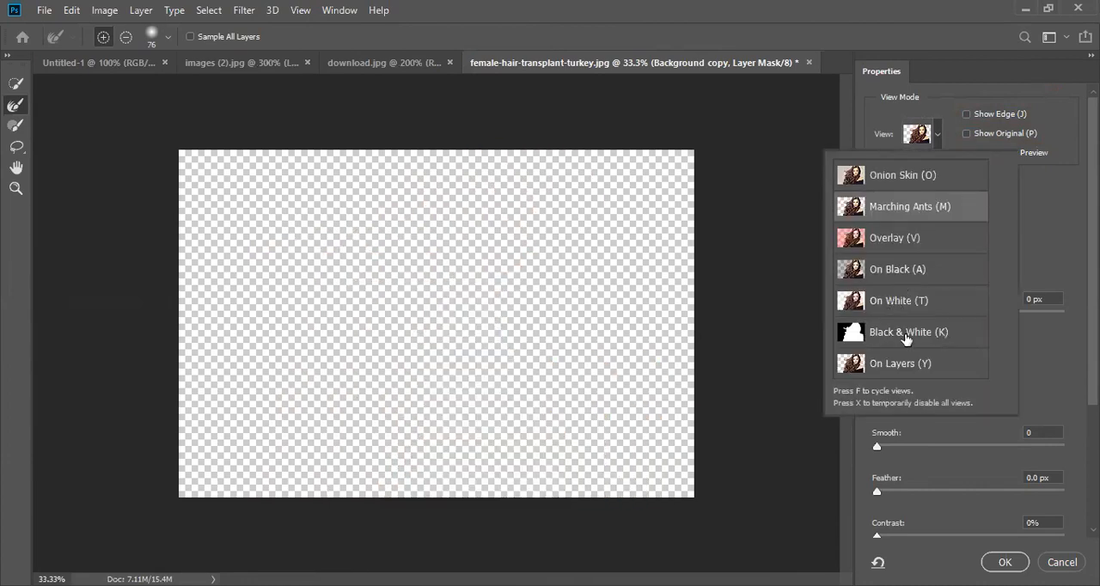
click(938, 135)
click(877, 342)
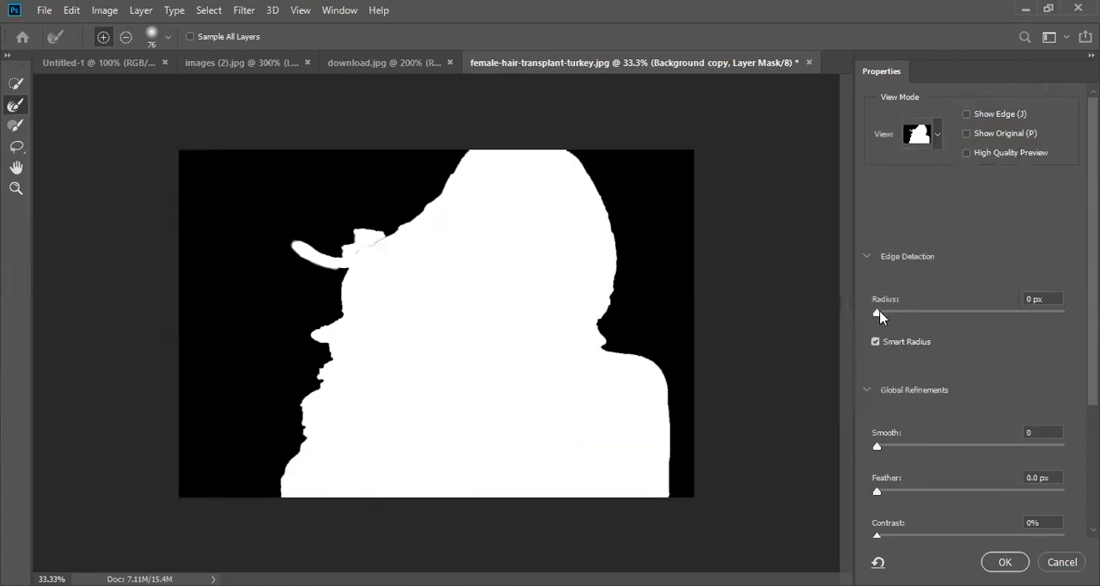
drag(882, 317, 944, 317)
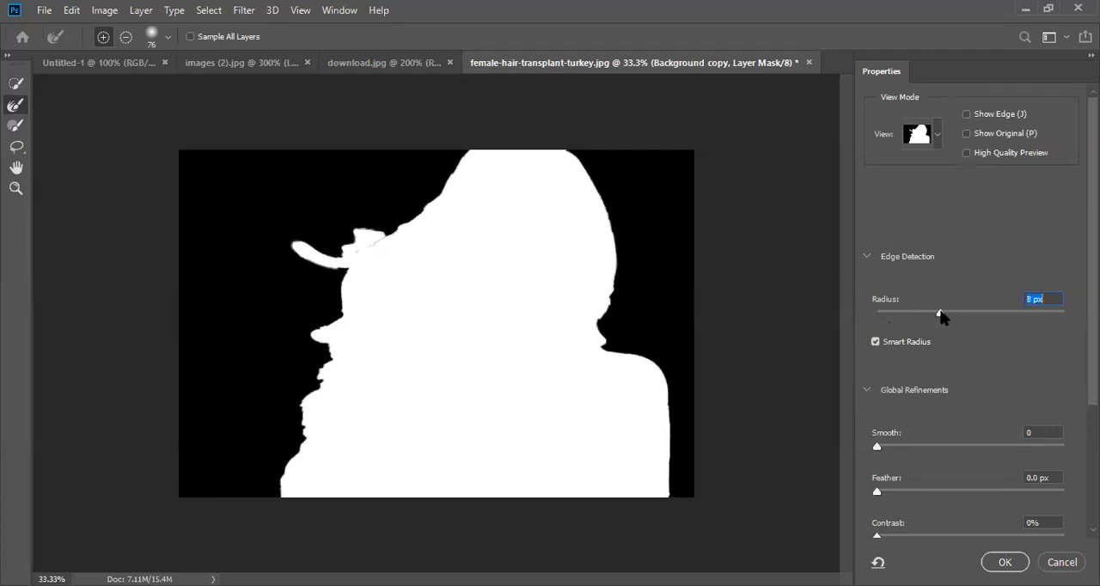
- Preview the selection as Marching Ants and refine the edge along the flyaway hair strands above the woman's blown-out hair with the Refine Edge Brush
click(938, 136)
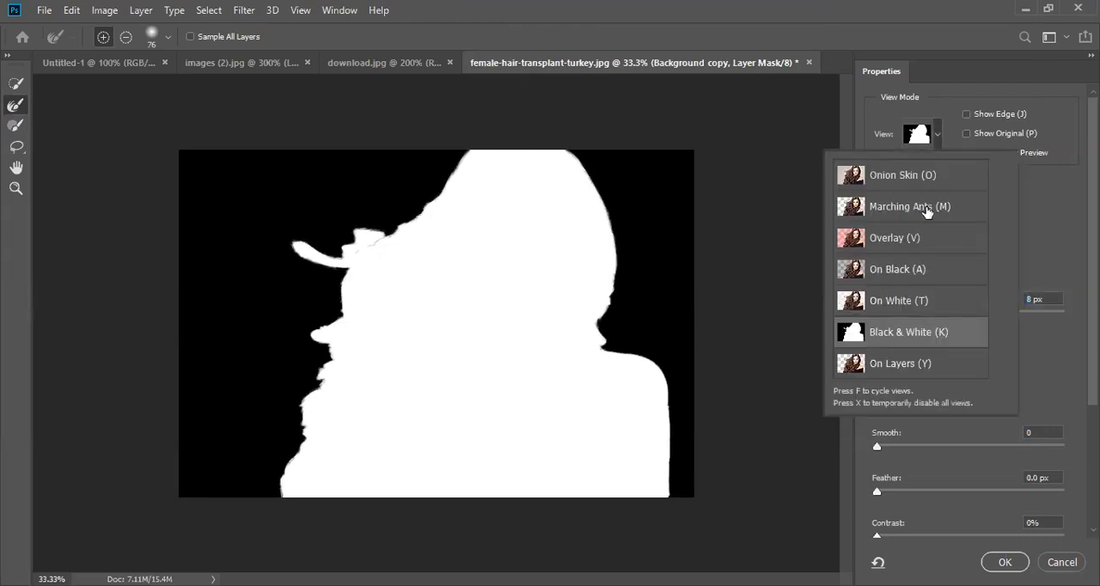
click(911, 207)
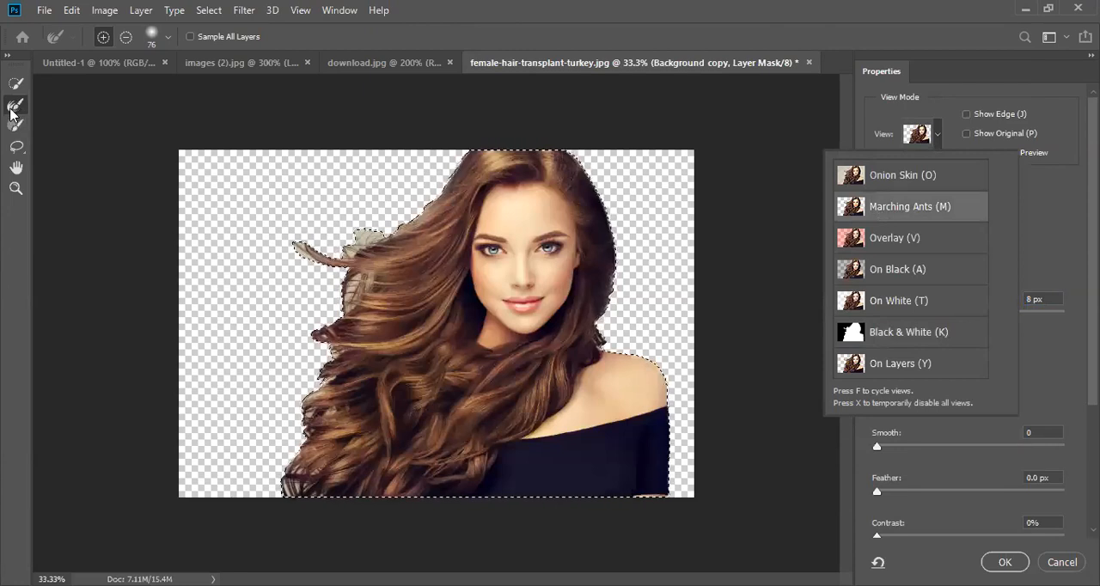
click(357, 242)
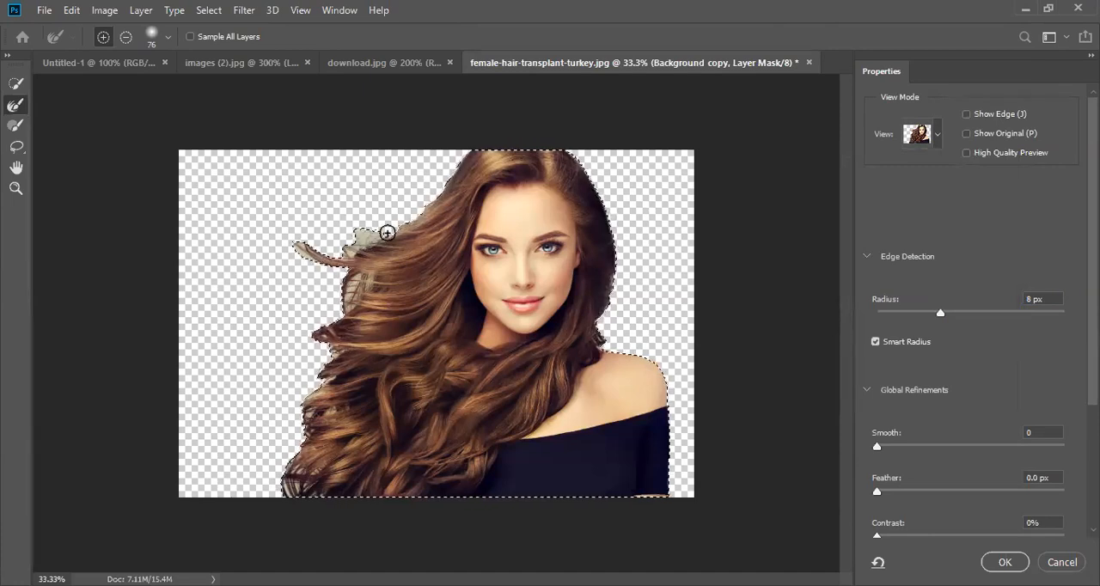
click(362, 235)
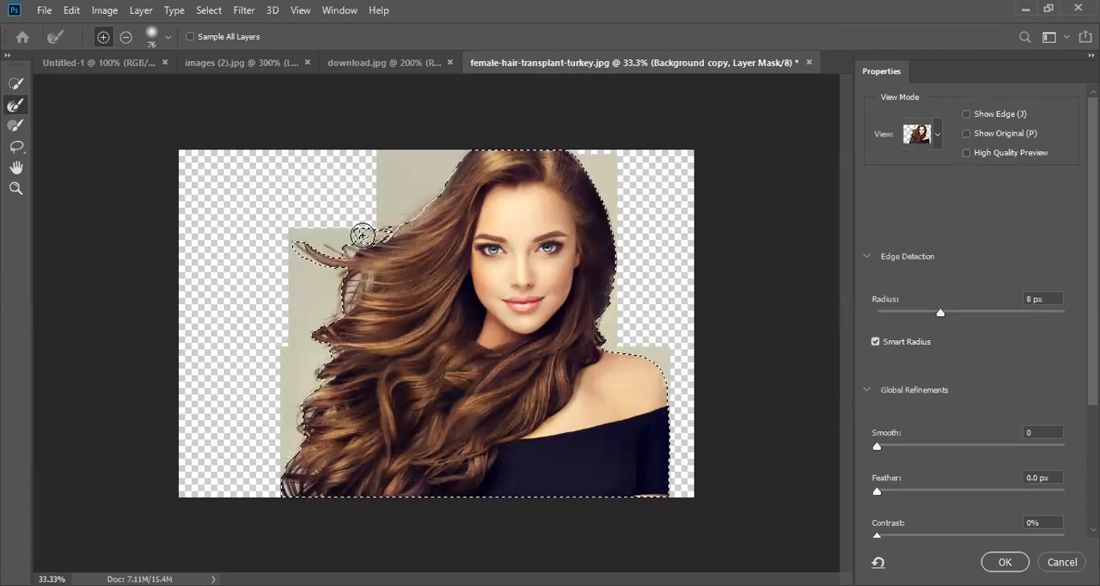
key(ctrl+plus)
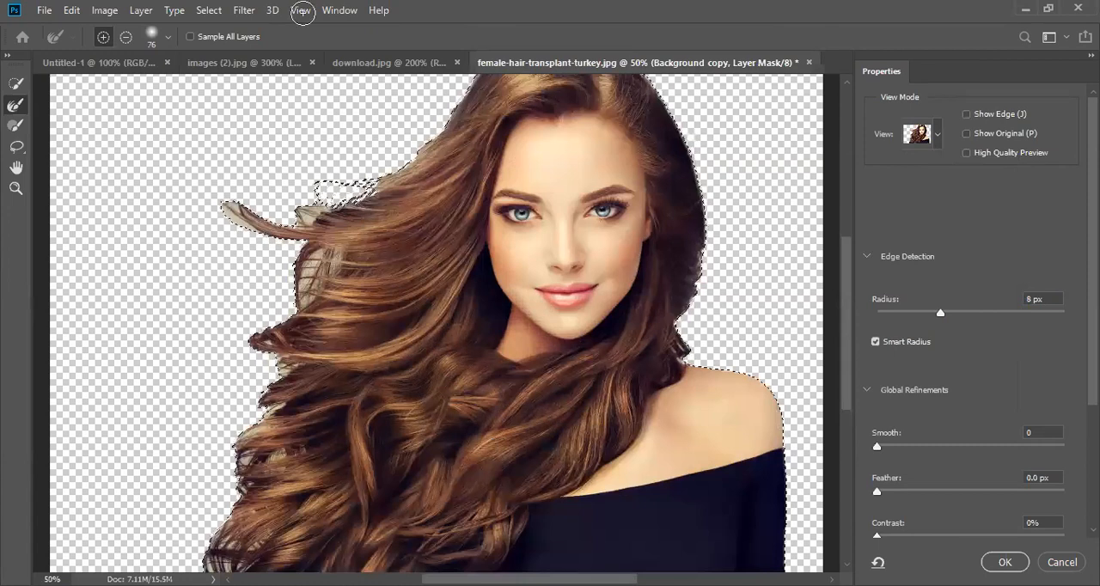
drag(336, 213, 311, 211)
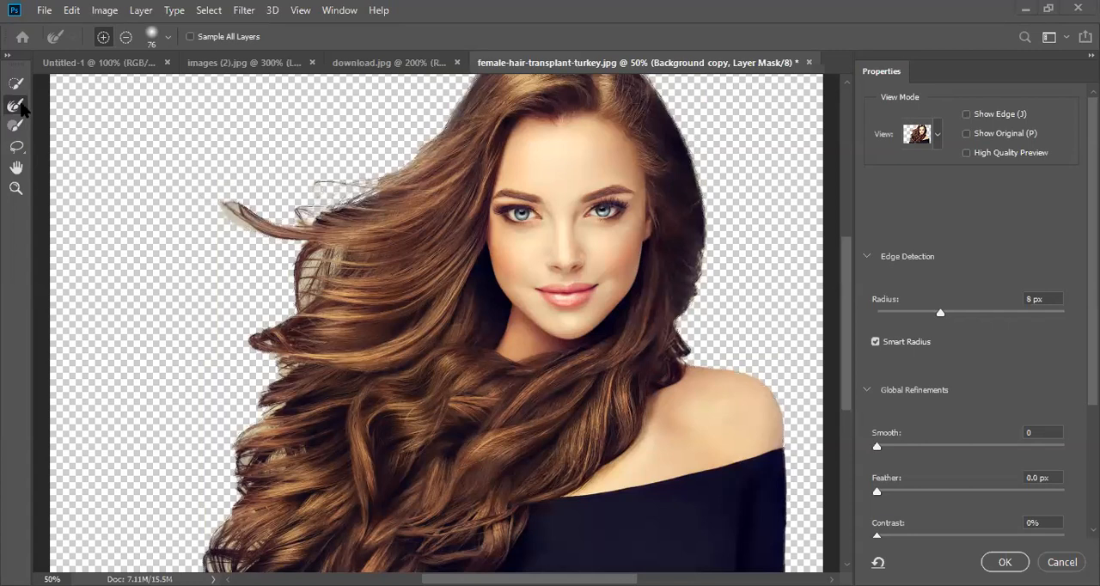
mouse_move(262, 233)
mouse_down()
mouse_move(230, 208)
mouse_move(261, 227)
mouse_up()
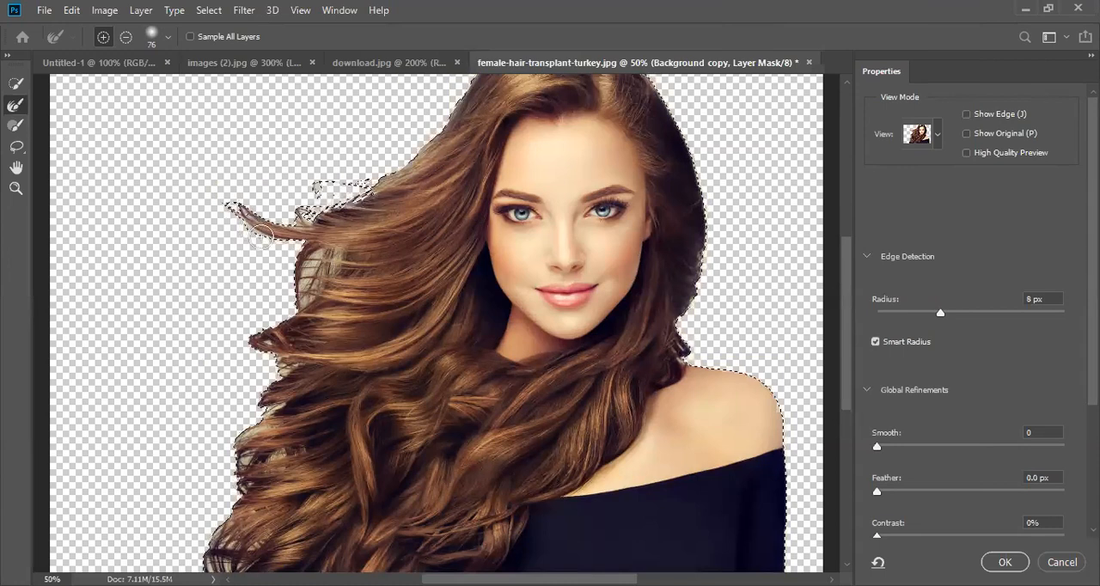
- Brush the Refine Edge Brush over the backdrop gaps between the loose strands beneath the flyaway lock
click(323, 258)
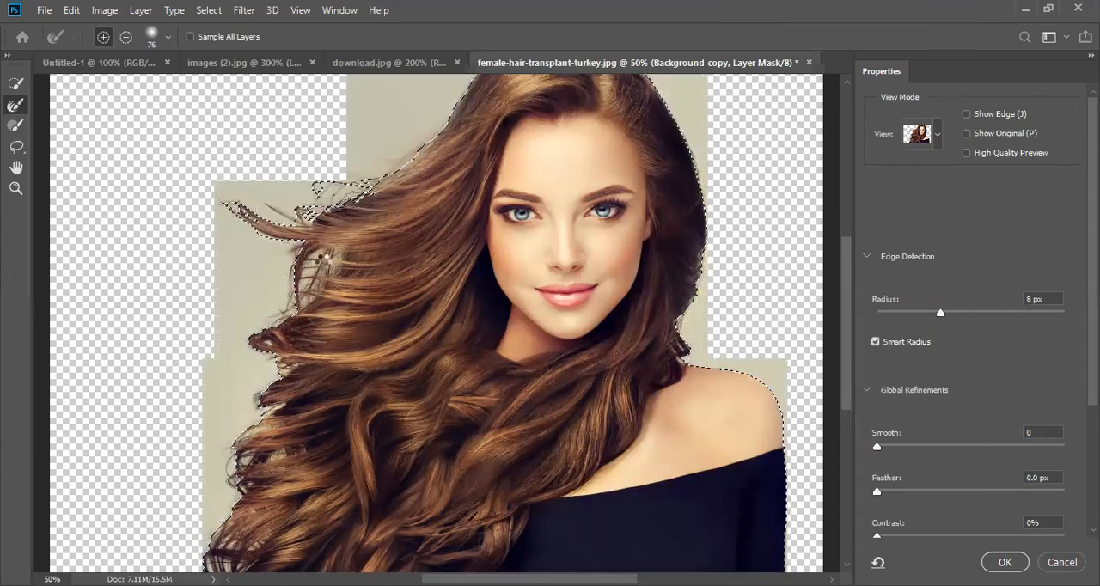
click(302, 289)
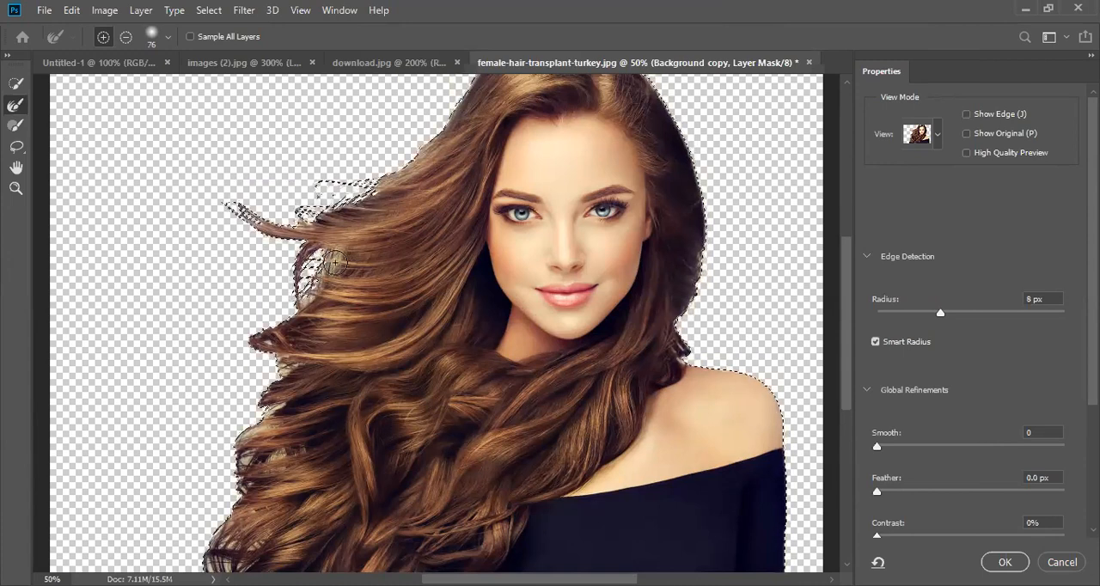
drag(328, 275, 361, 193)
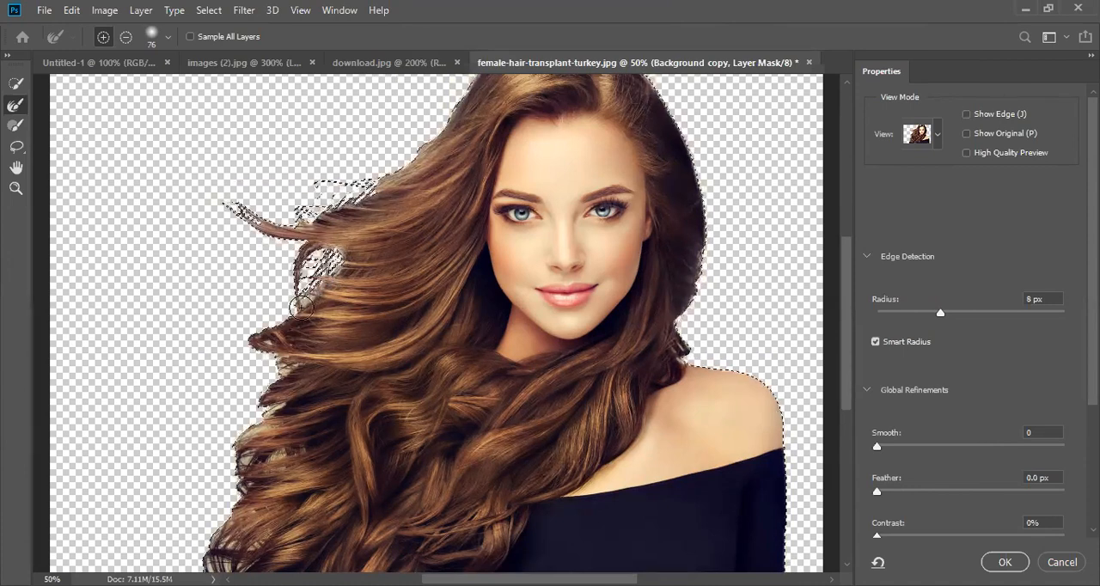
drag(301, 305, 300, 306)
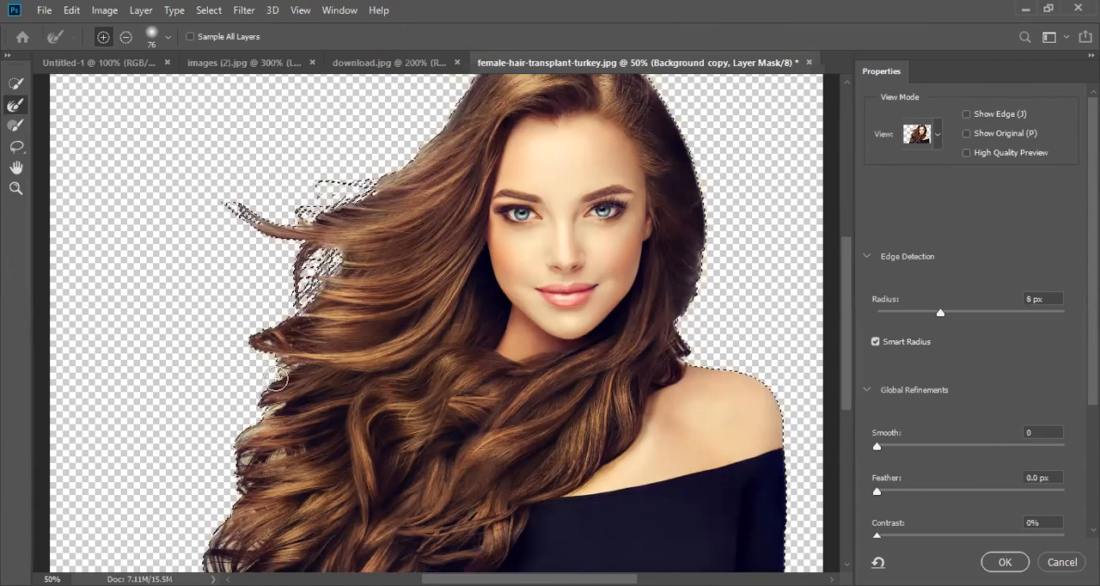
- Refine the outer edge of the lower curls down to the photo's bottom corner, and touch up the loose strands higher up
drag(272, 376, 271, 378)
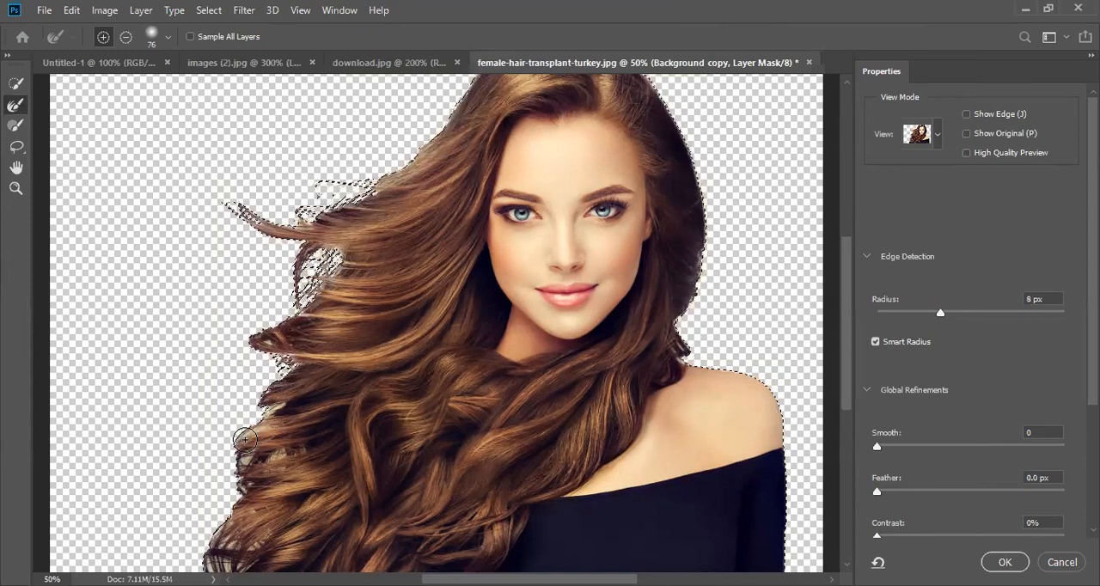
drag(244, 440, 247, 458)
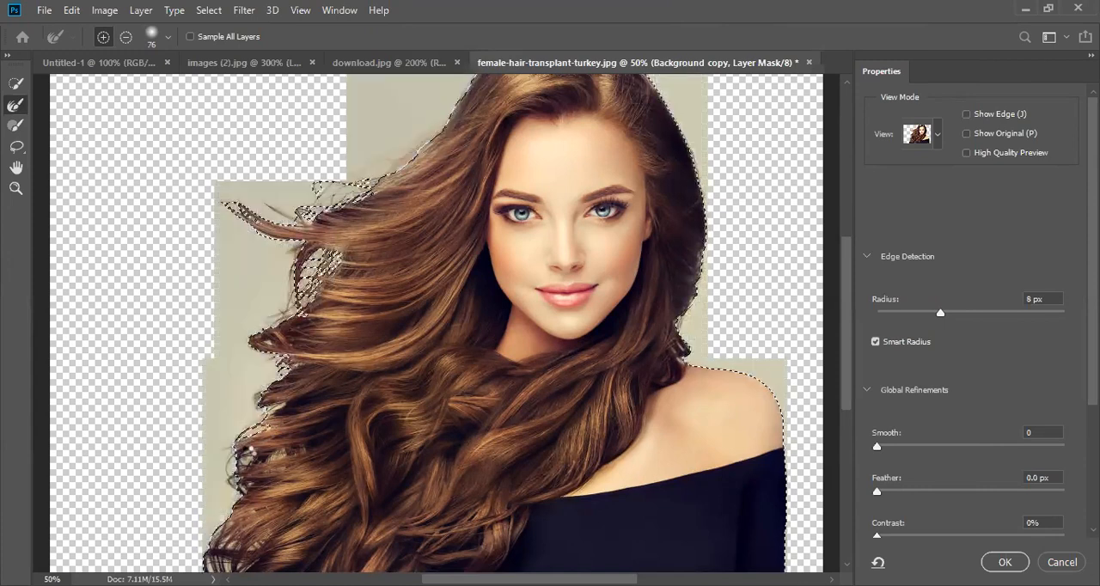
click(281, 454)
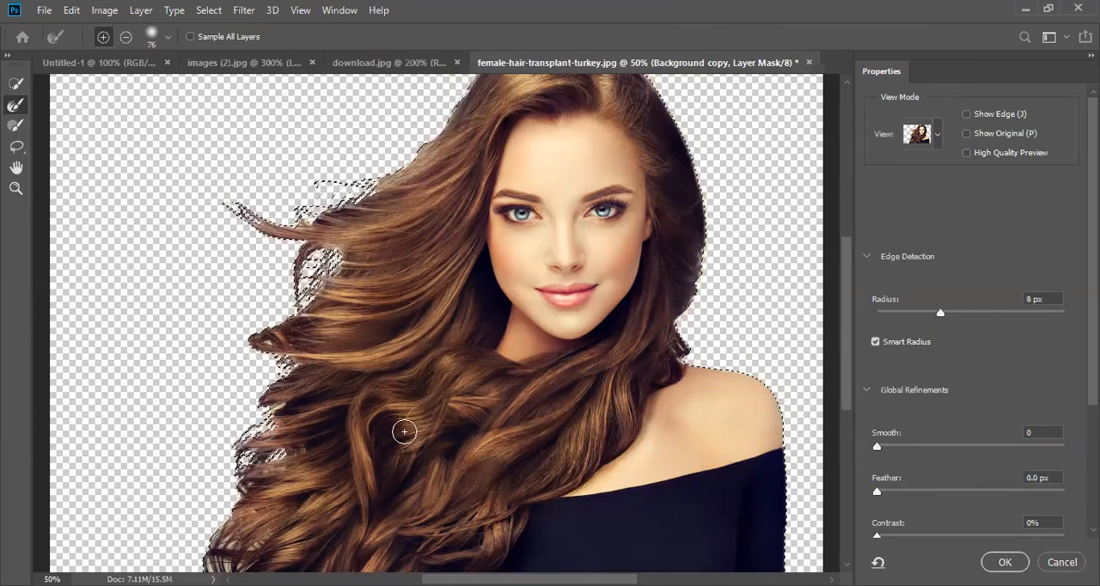
key(ctrl+minus)
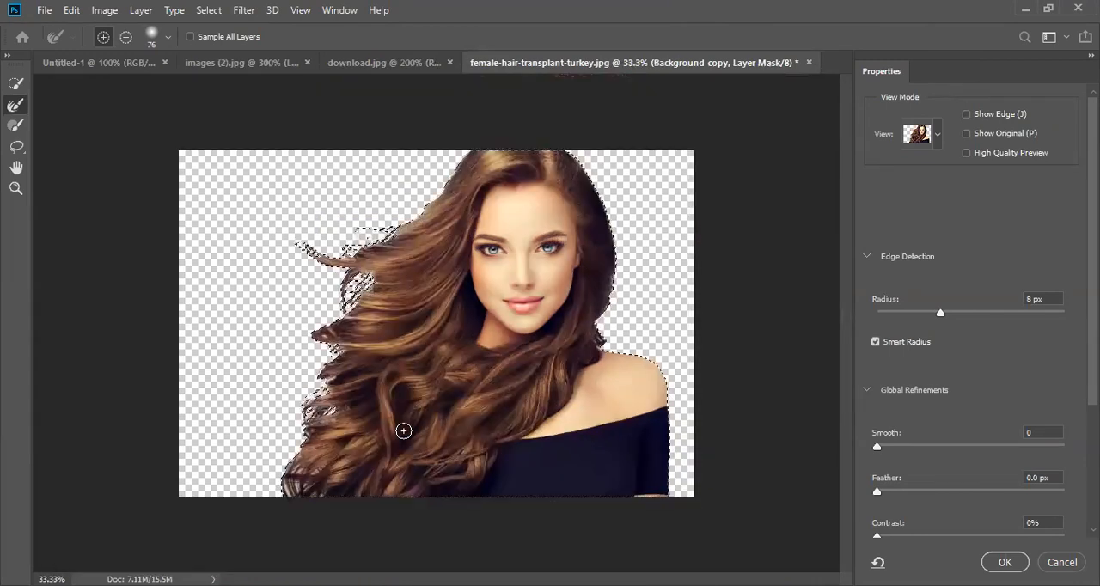
drag(306, 481, 284, 488)
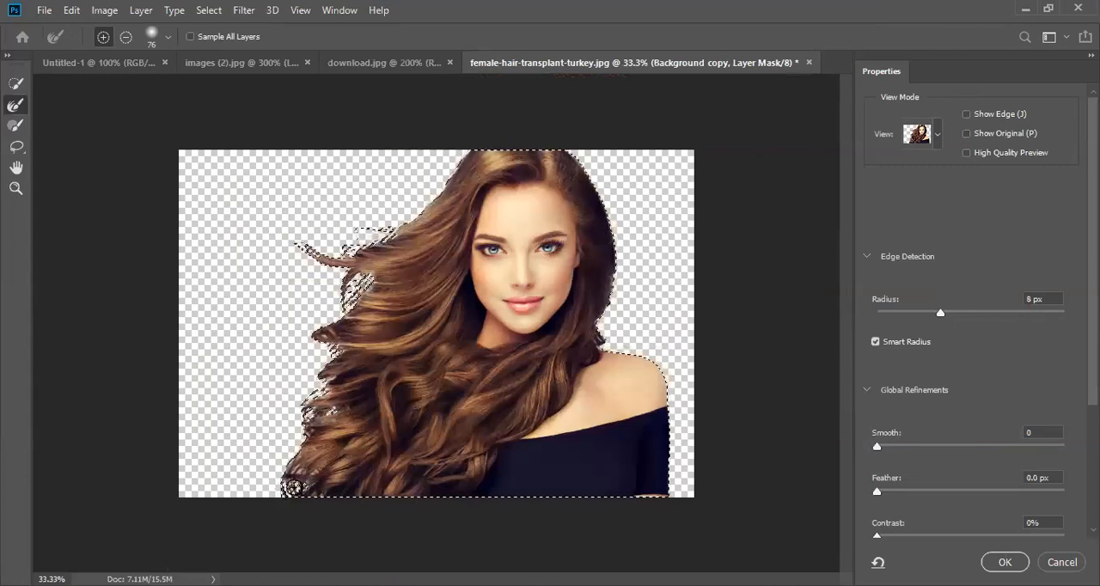
click(304, 442)
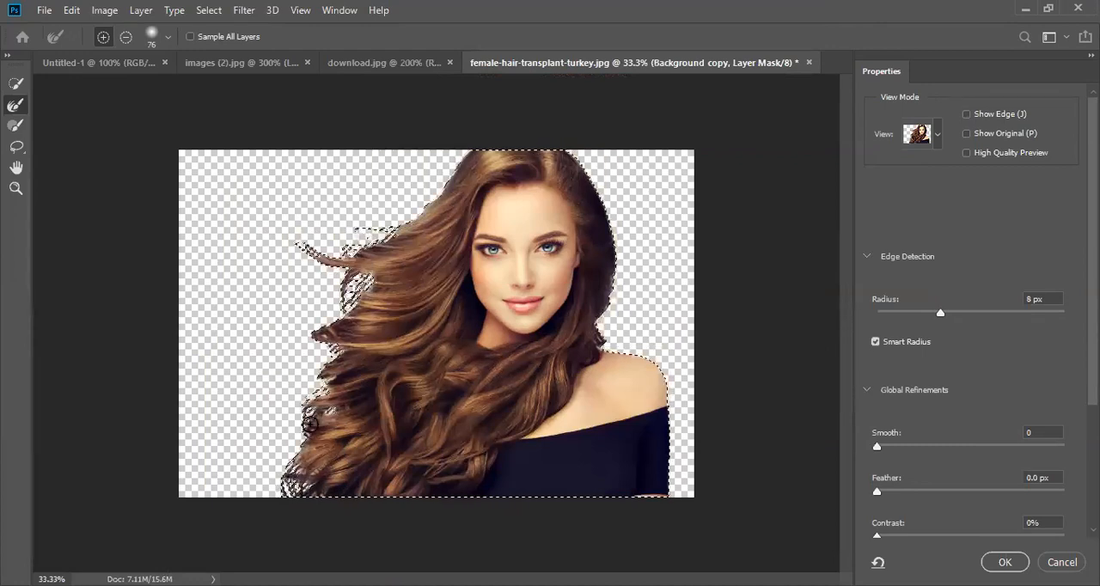
click(339, 265)
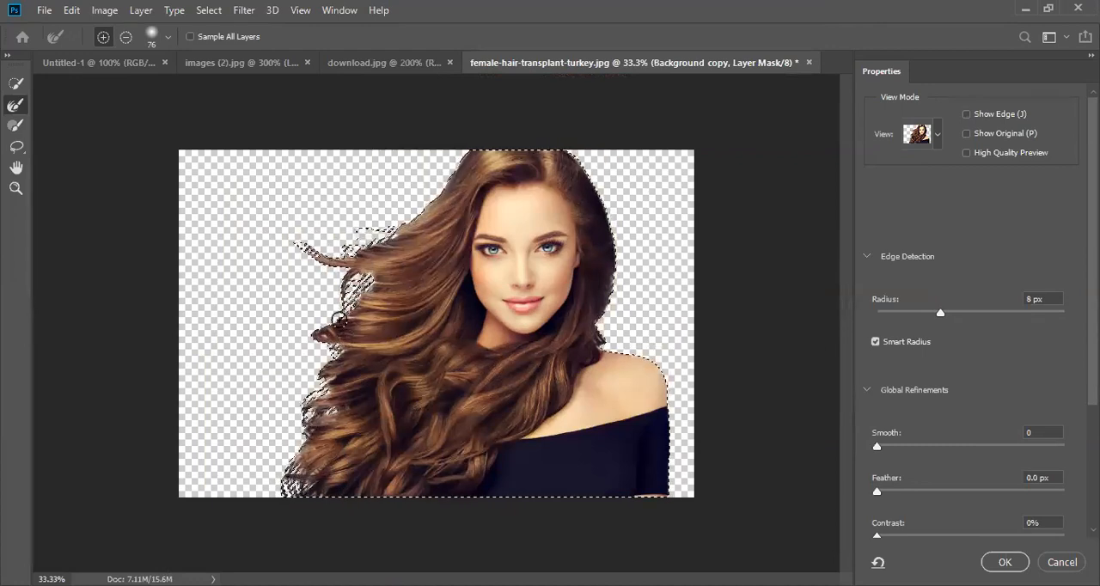
click(358, 295)
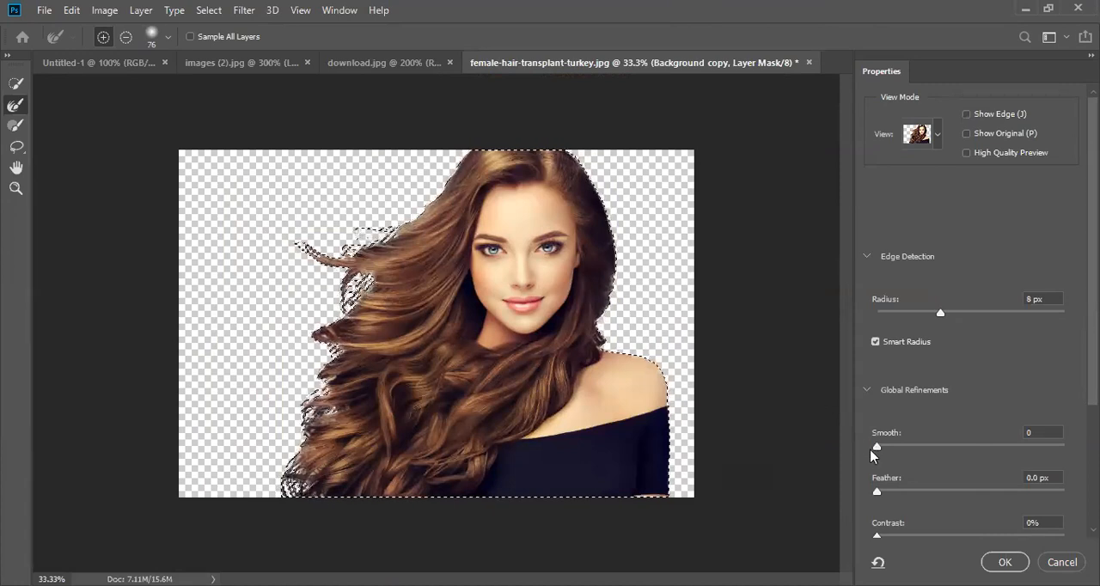
- Set the Smooth refinement to 7 and apply the refined edge to the layer mask
drag(877, 448, 884, 447)
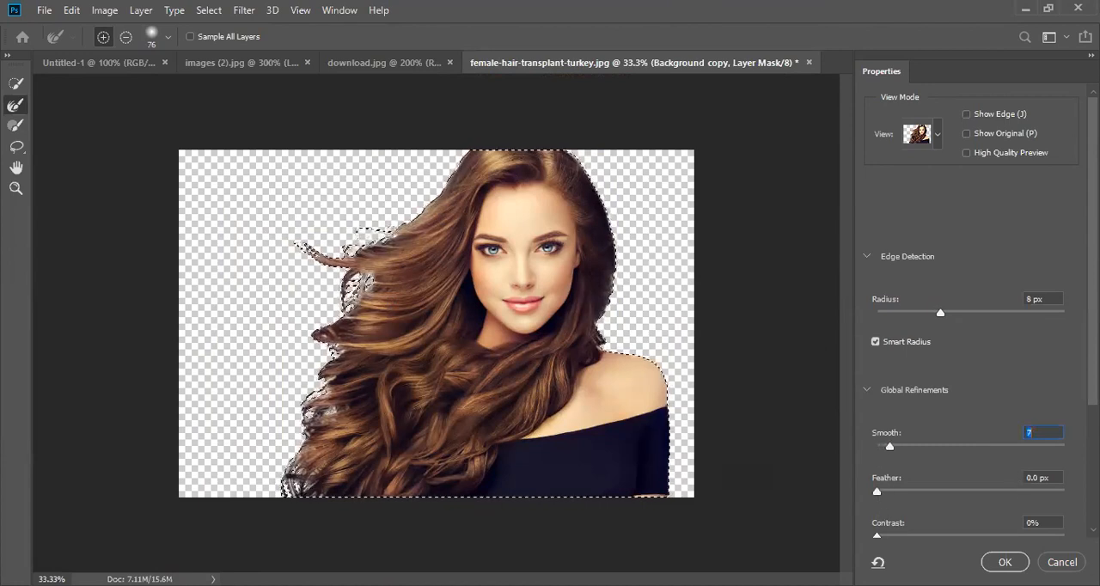
key(Return)
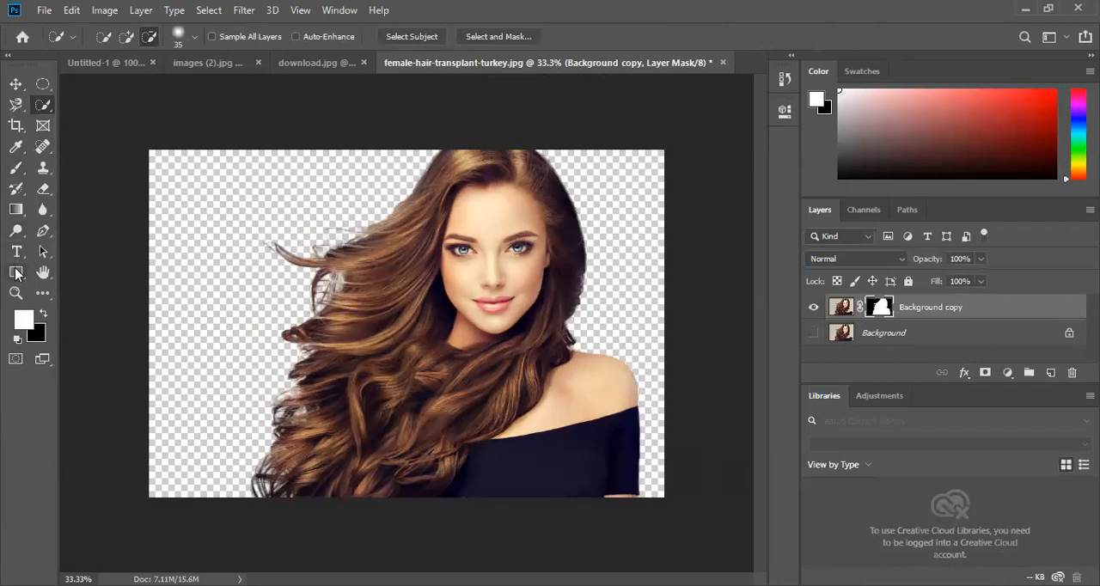
- Draw a rectangle shape of about 1914 x 1295 px over the whole canvas with the Rectangle Tool
click(17, 273)
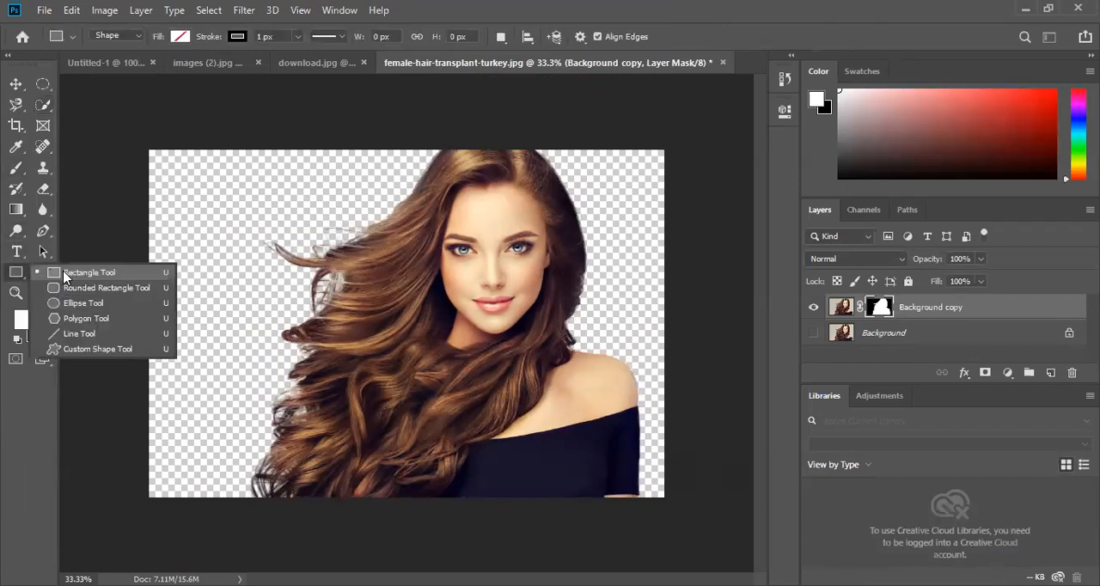
click(176, 152)
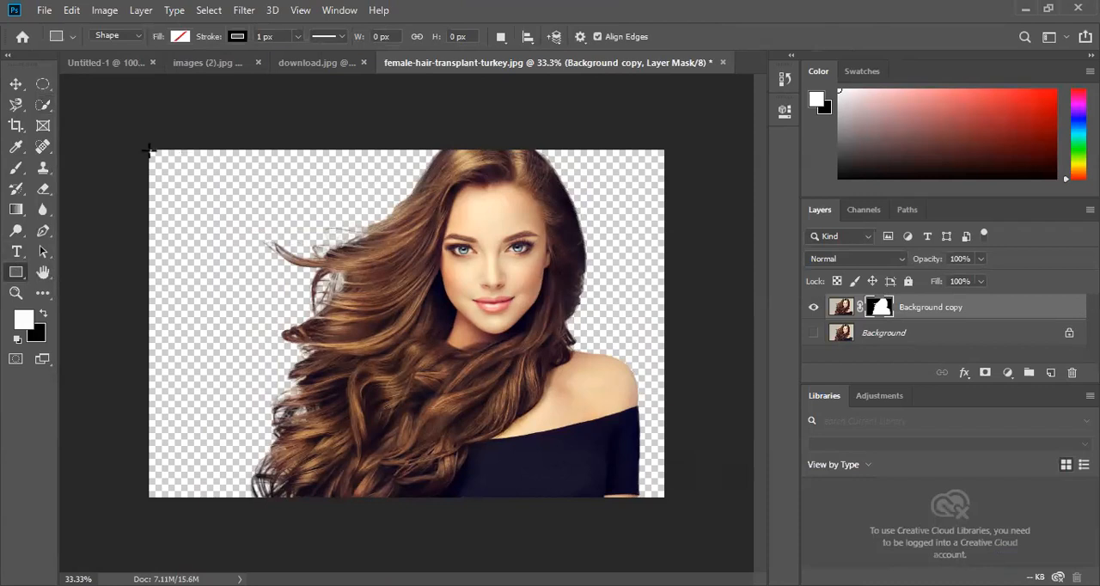
drag(149, 151, 673, 489)
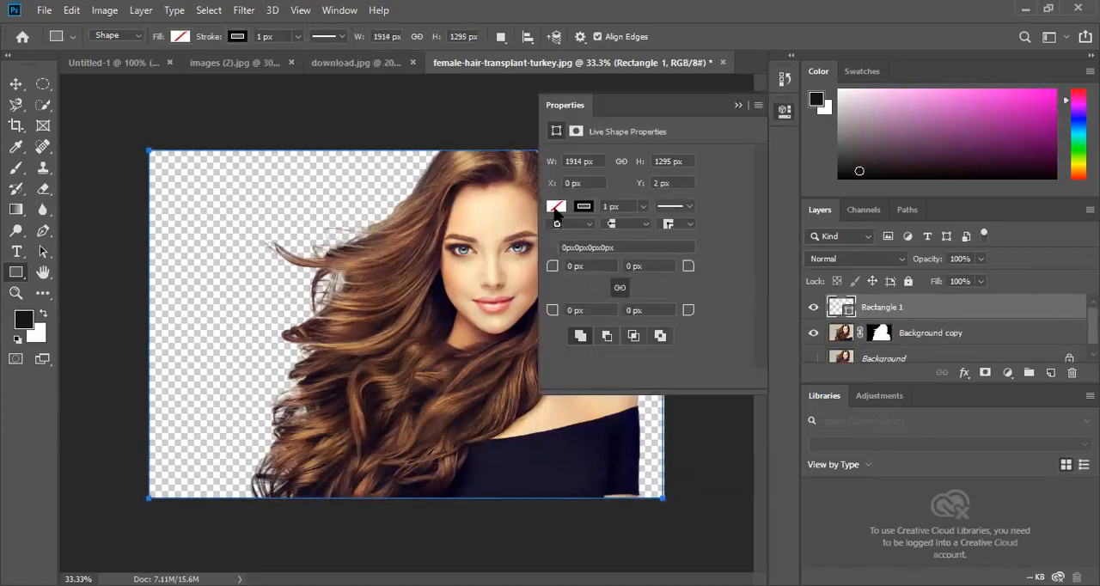
- Fill the rectangle with the recently used magenta and remove its stroke
click(556, 207)
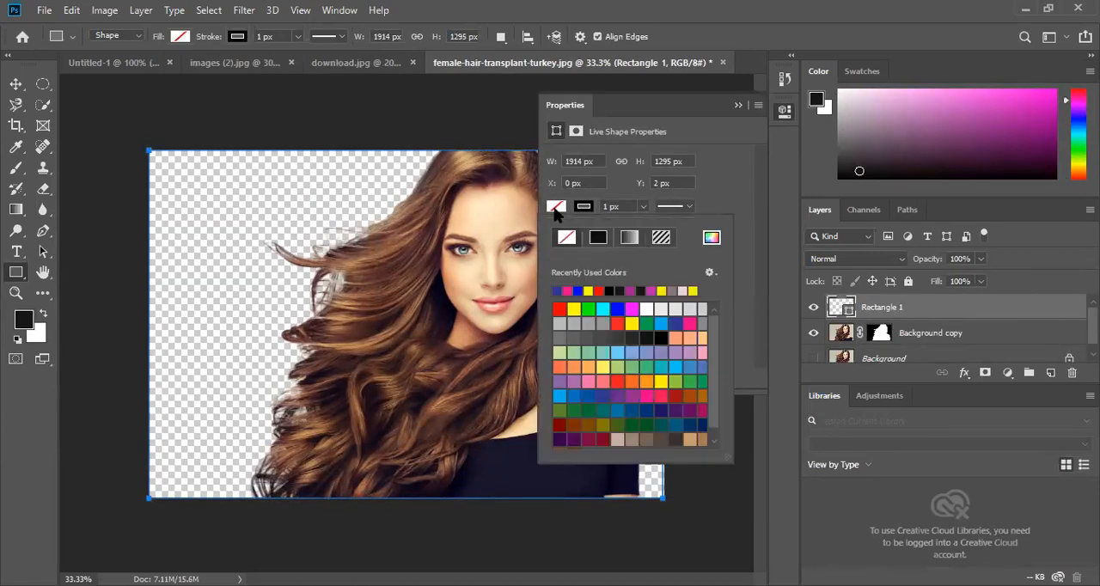
click(659, 287)
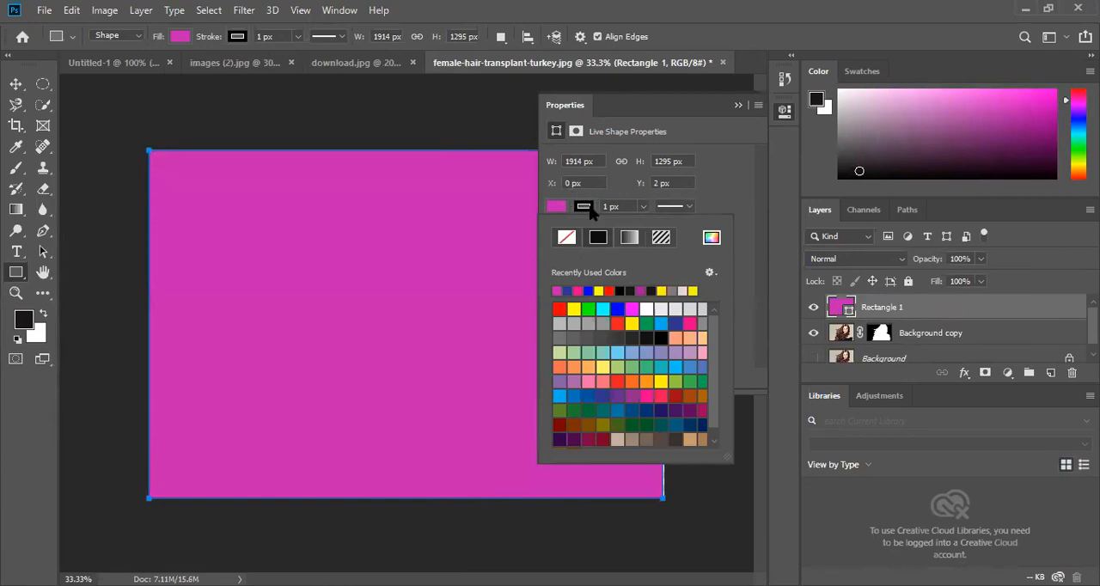
click(566, 238)
click(708, 112)
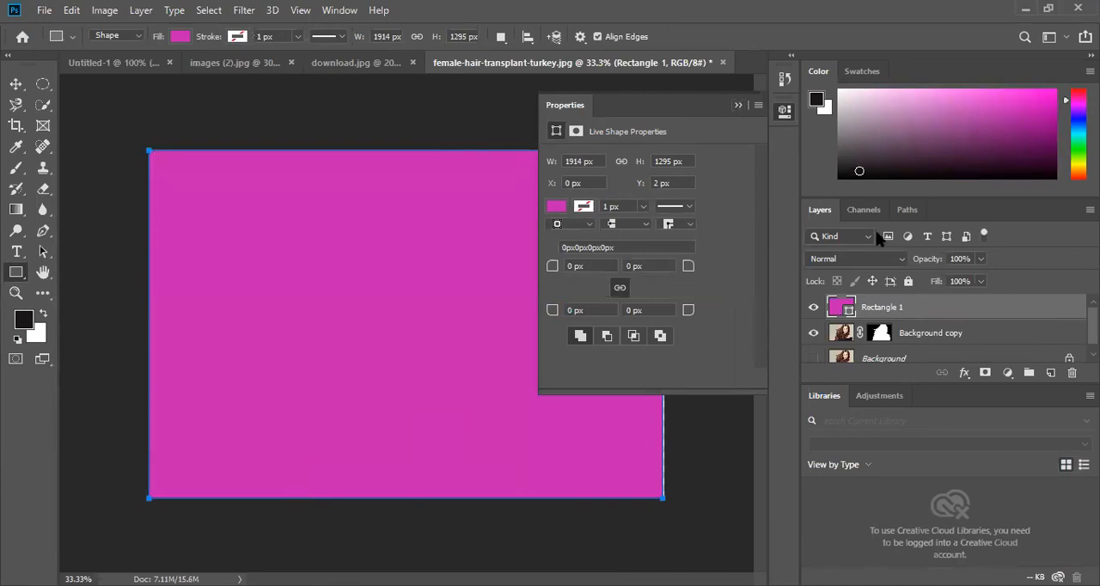
- Move the Rectangle 1 layer below Background copy and collapse the shape properties
drag(967, 314, 972, 354)
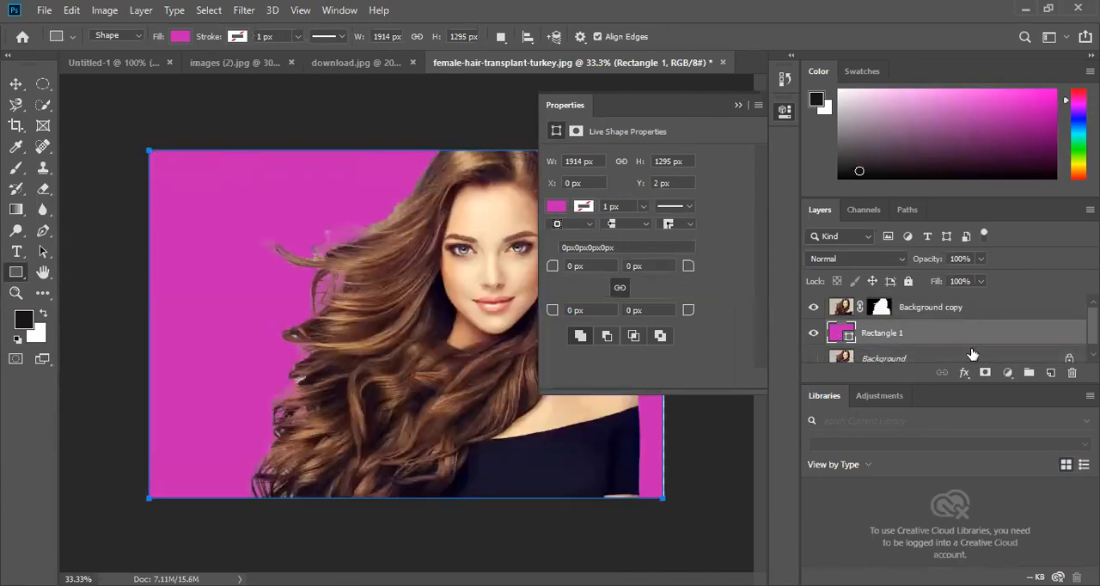
click(736, 107)
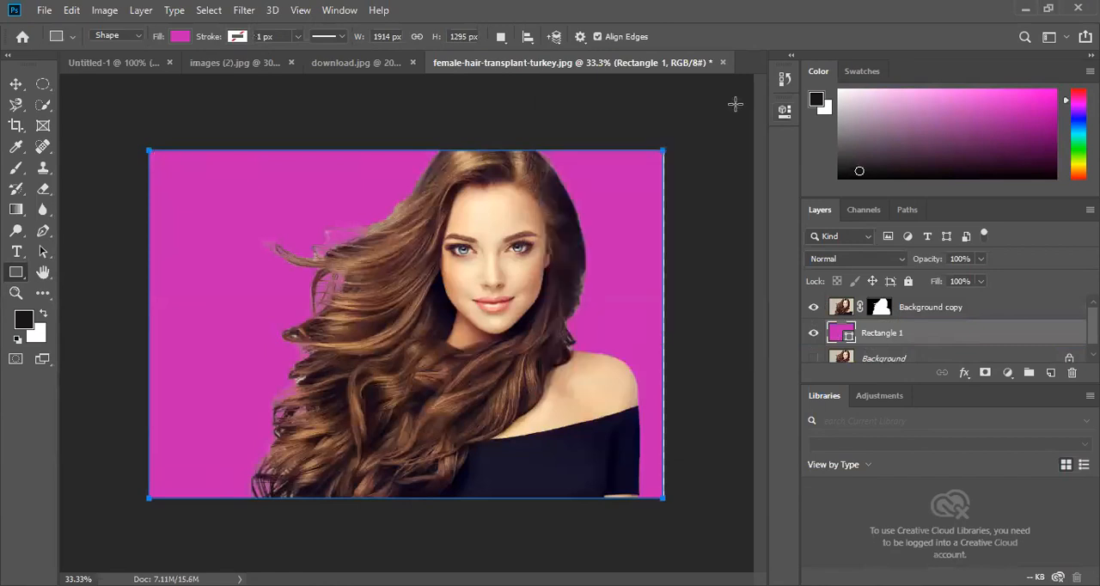
- Free-transform the magenta rectangle to 100.31% width and then 100.15% height so it reaches the canvas's right and top edges
click(16, 84)
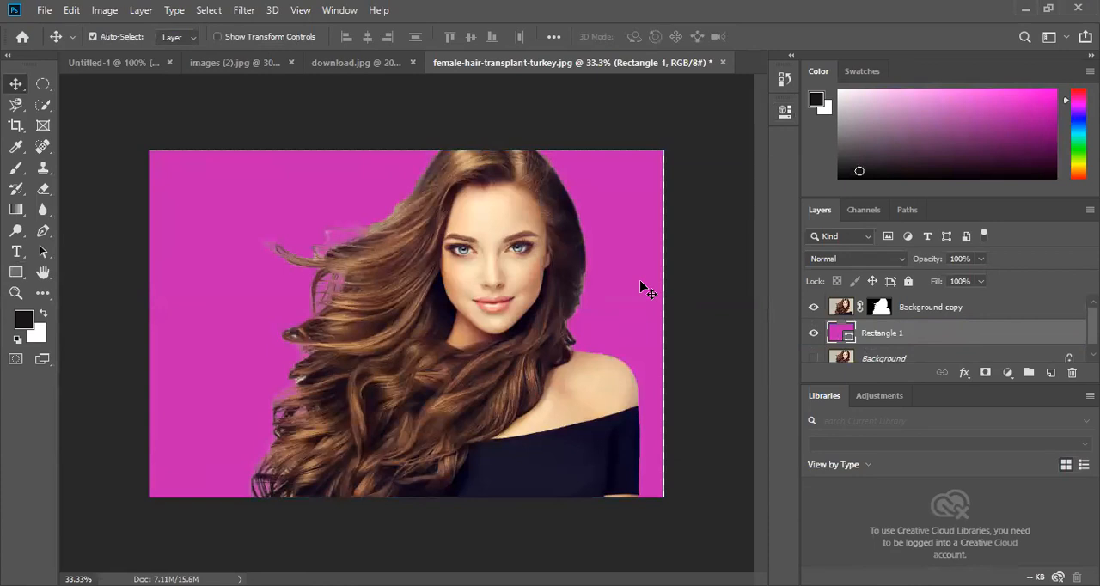
key(ctrl+t)
drag(663, 324, 666, 323)
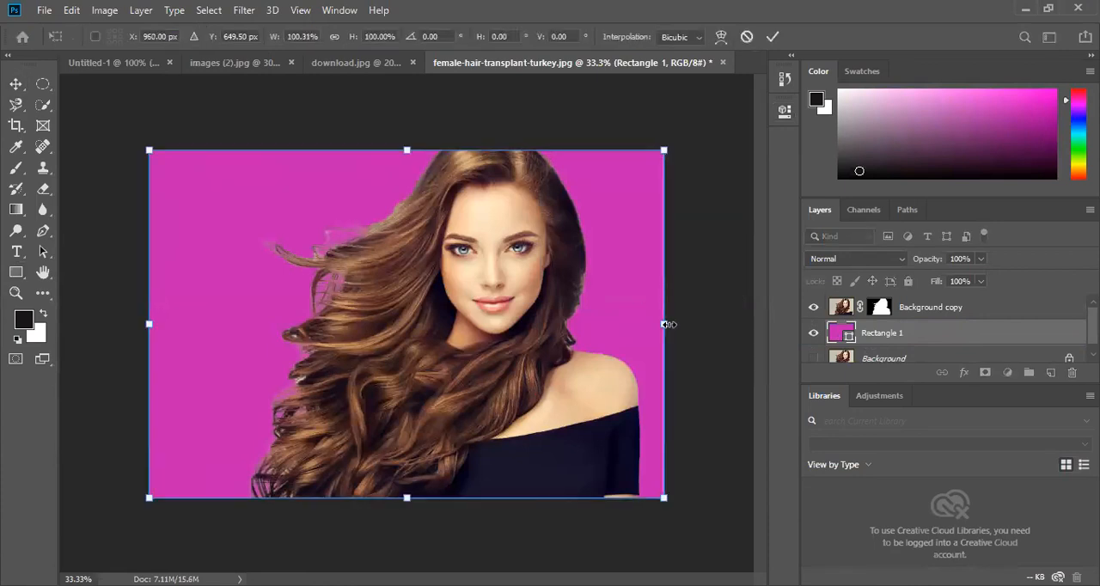
click(774, 38)
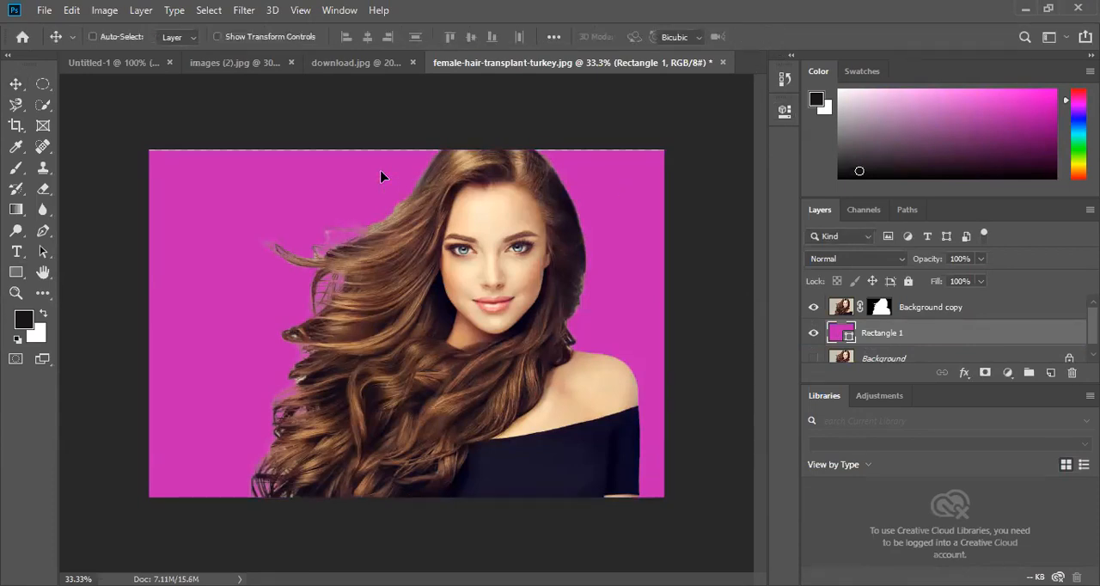
key(ctrl+t)
drag(409, 142, 409, 141)
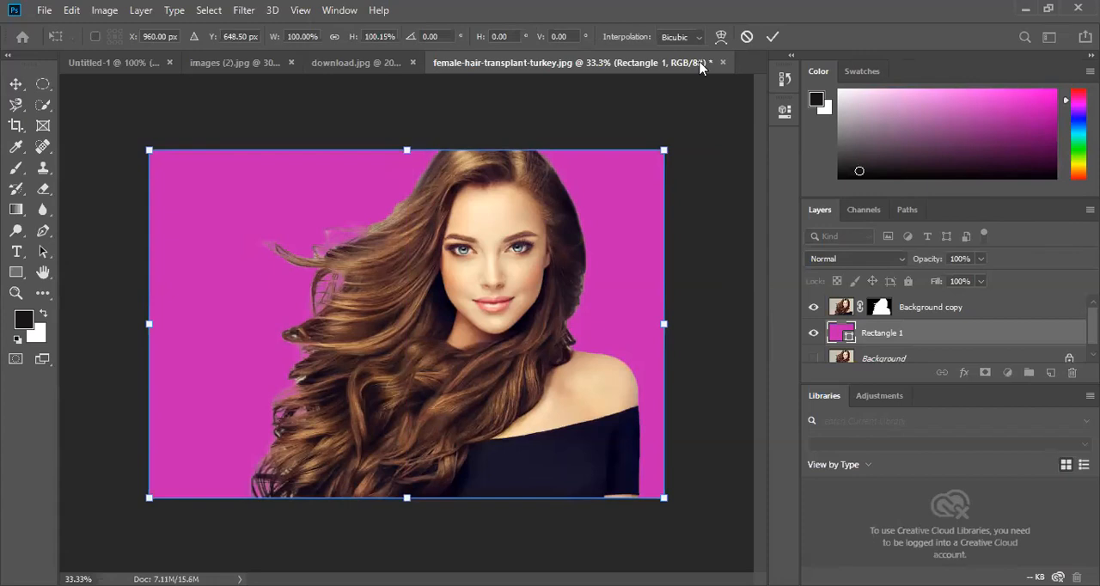
click(773, 38)
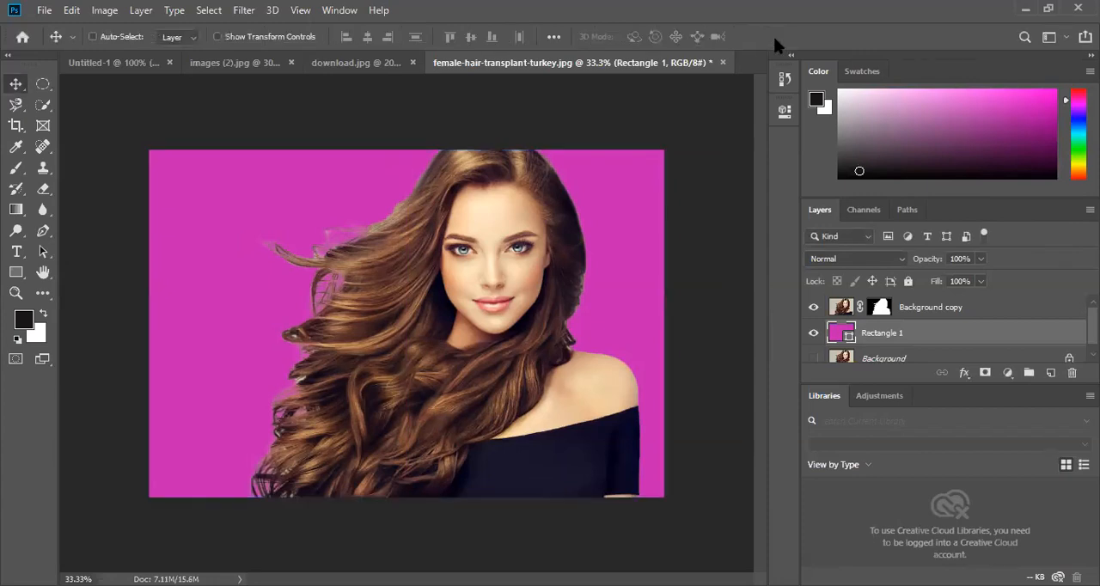
key(ctrl+plus)
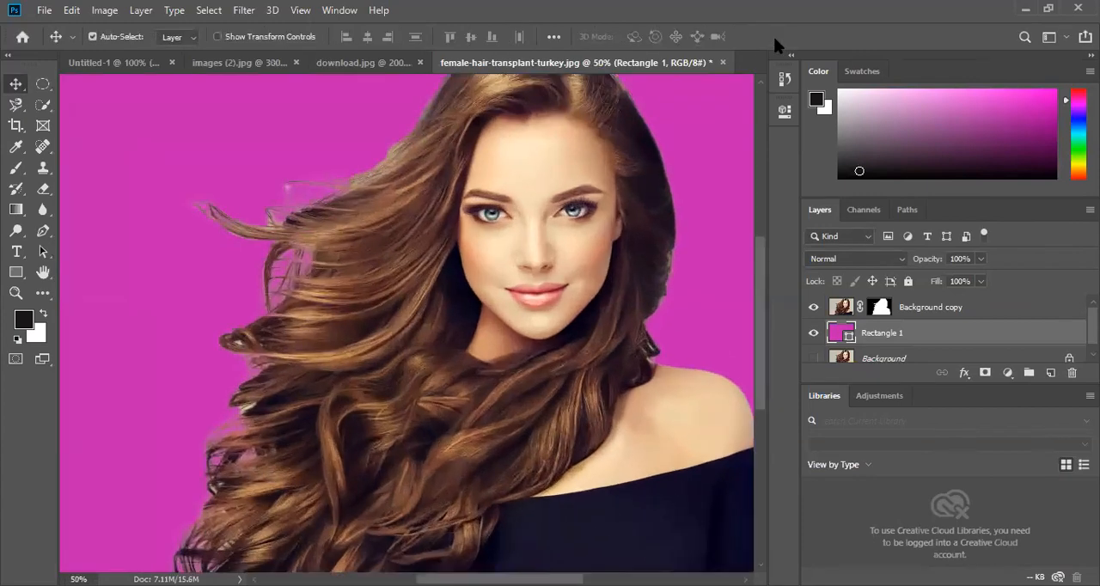
key(ctrl+minus)
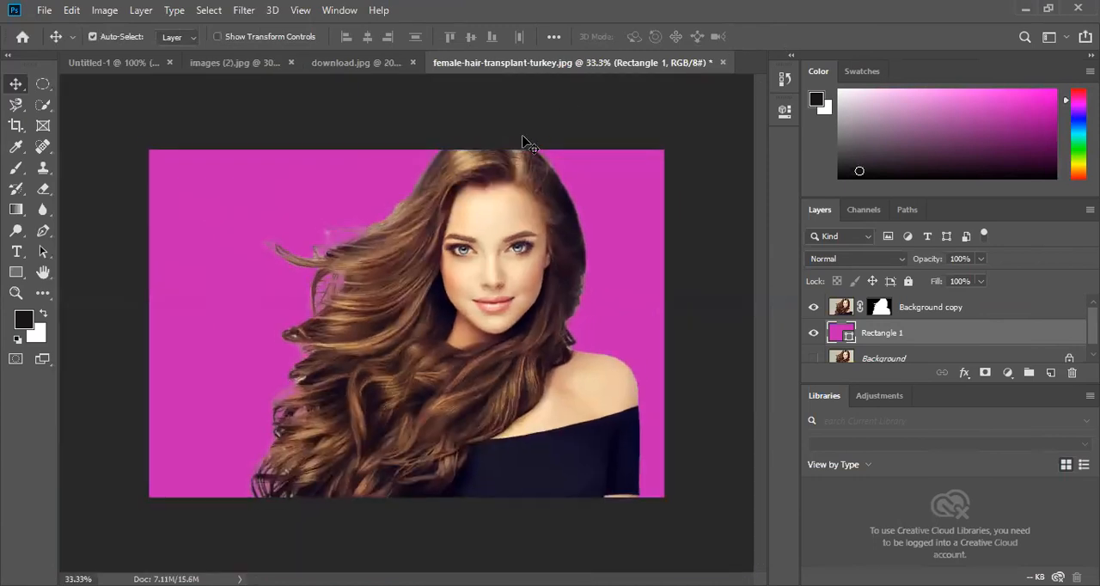
click(953, 307)
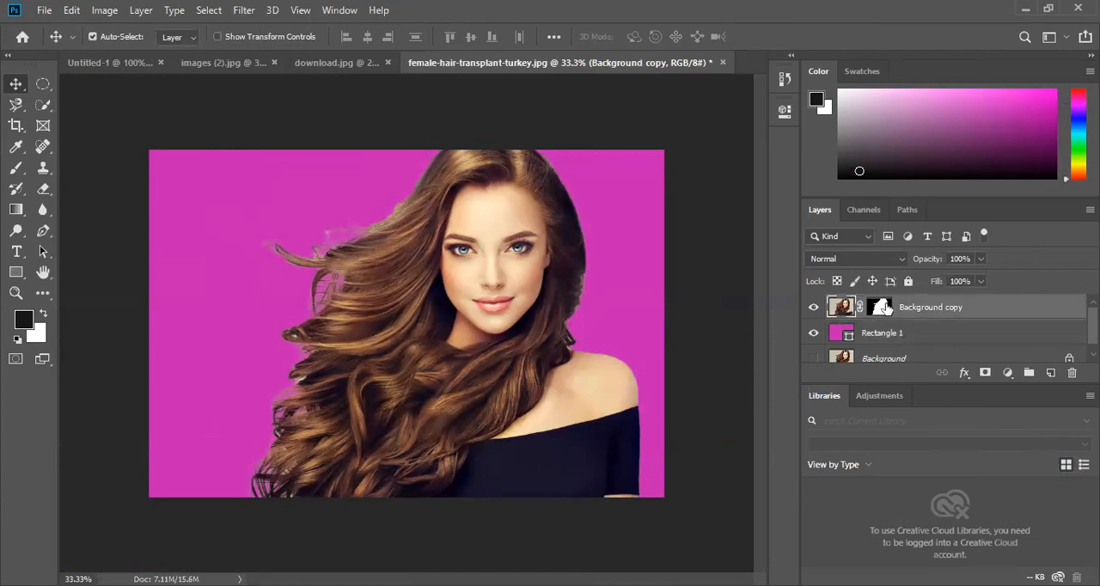
click(883, 308)
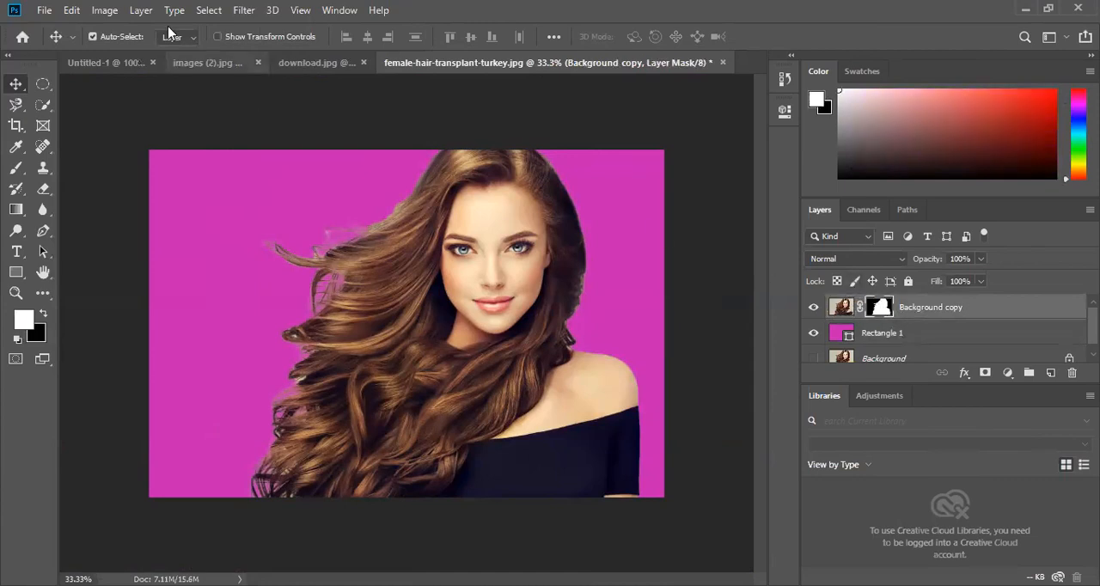
click(96, 12)
mouse_move(118, 55)
click(287, 56)
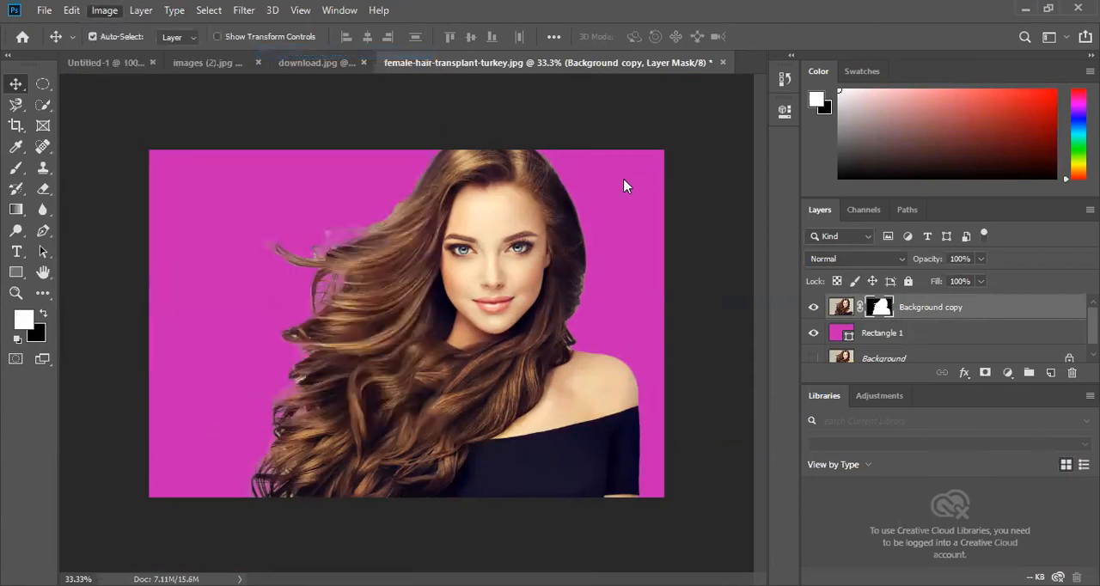
drag(696, 127, 709, 128)
click(821, 139)
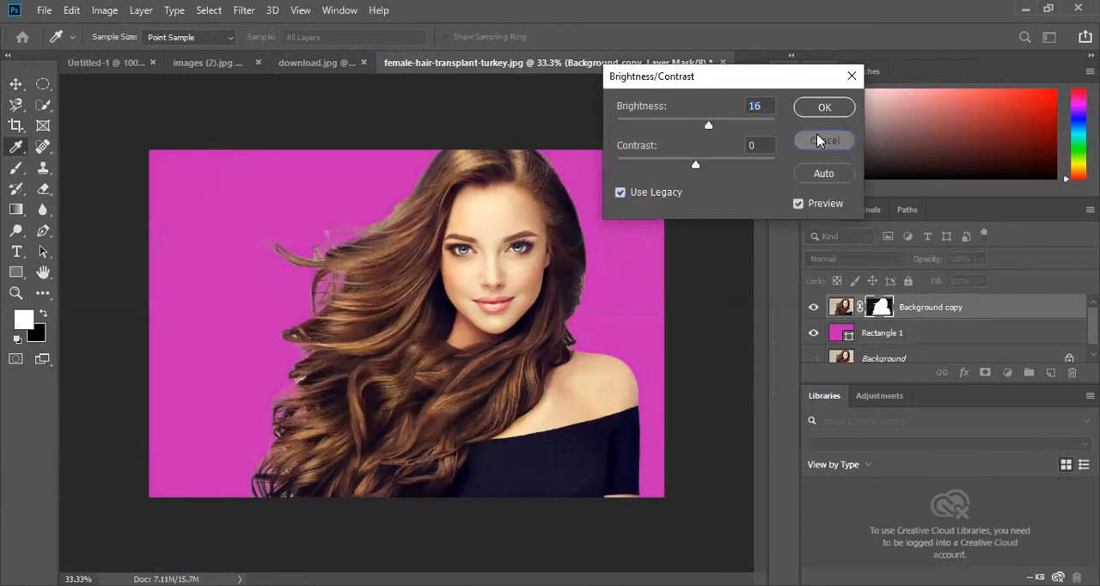
- Apply a legacy Brightness/Contrast adjustment to the Background copy layer's image with brightness 11 and contrast 14
click(840, 306)
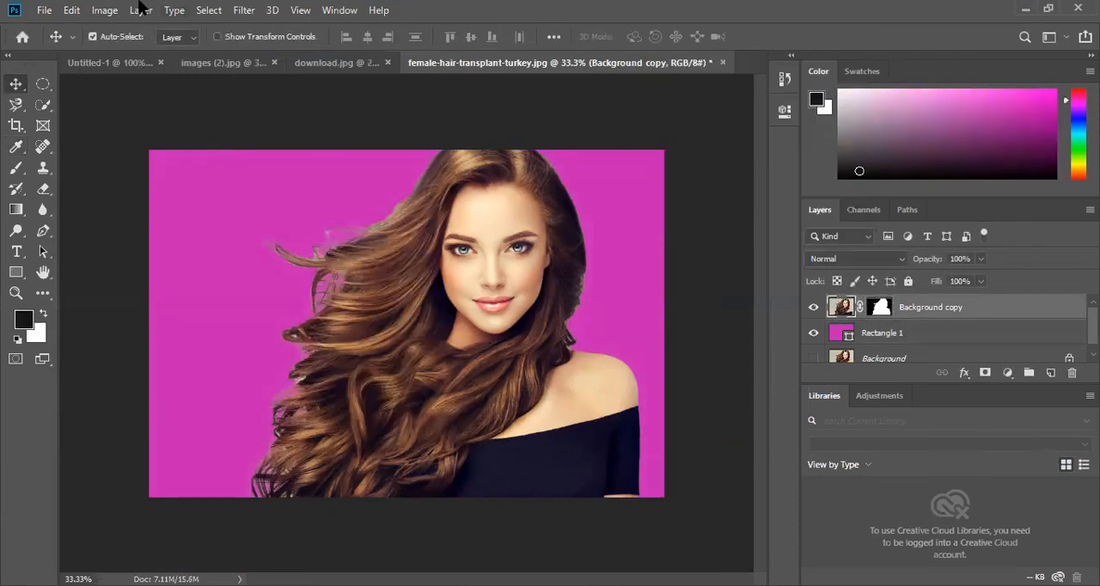
click(104, 11)
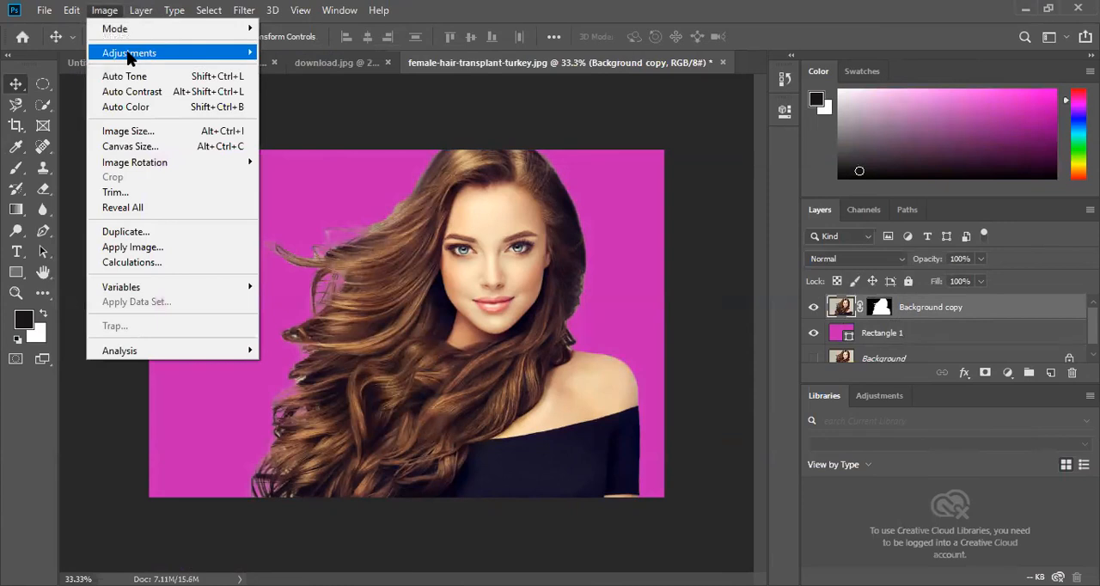
mouse_move(192, 53)
click(280, 53)
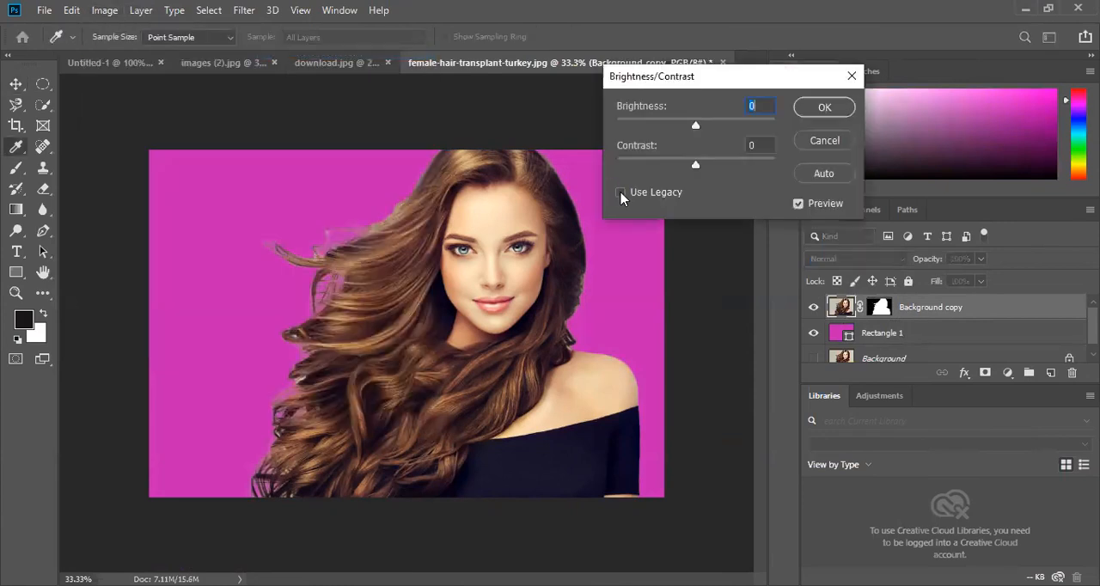
drag(697, 126, 705, 126)
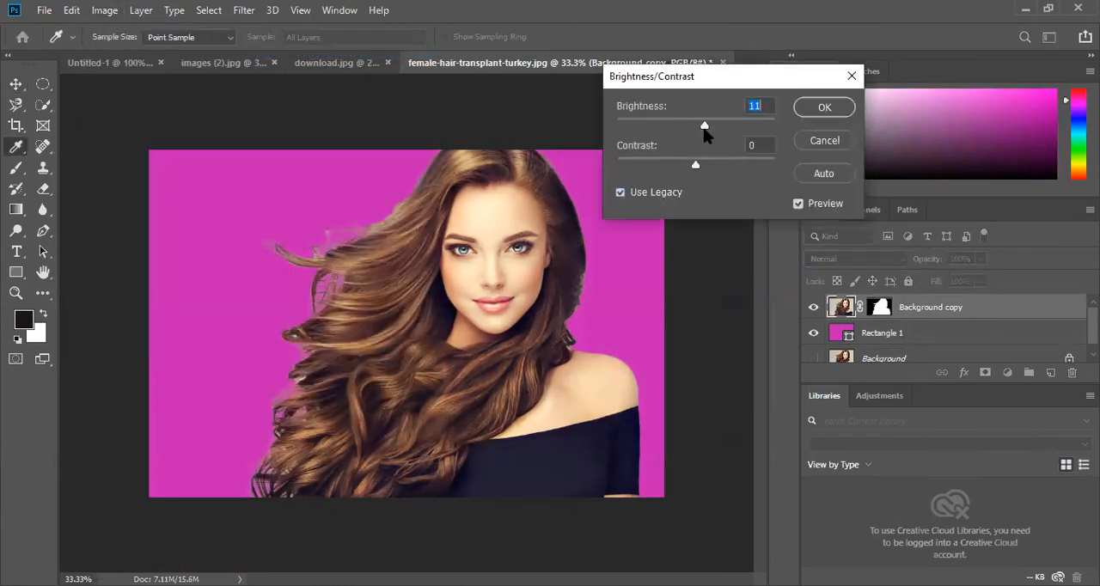
drag(698, 165, 705, 168)
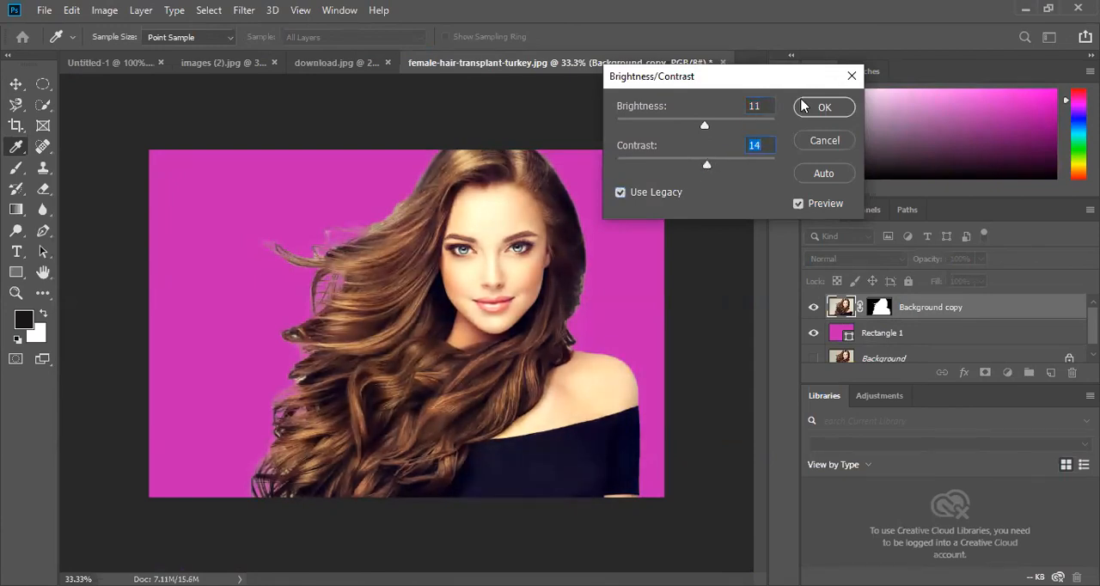
click(843, 109)
key(v)
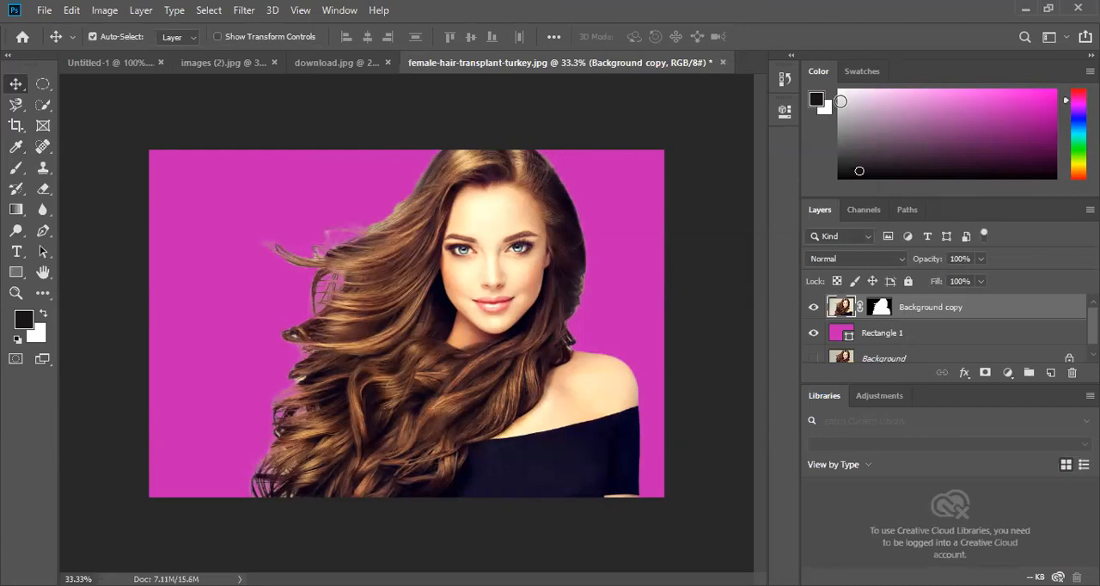
- Look through the open artboard, eagle, cardboard box and portrait documents
click(325, 67)
click(152, 72)
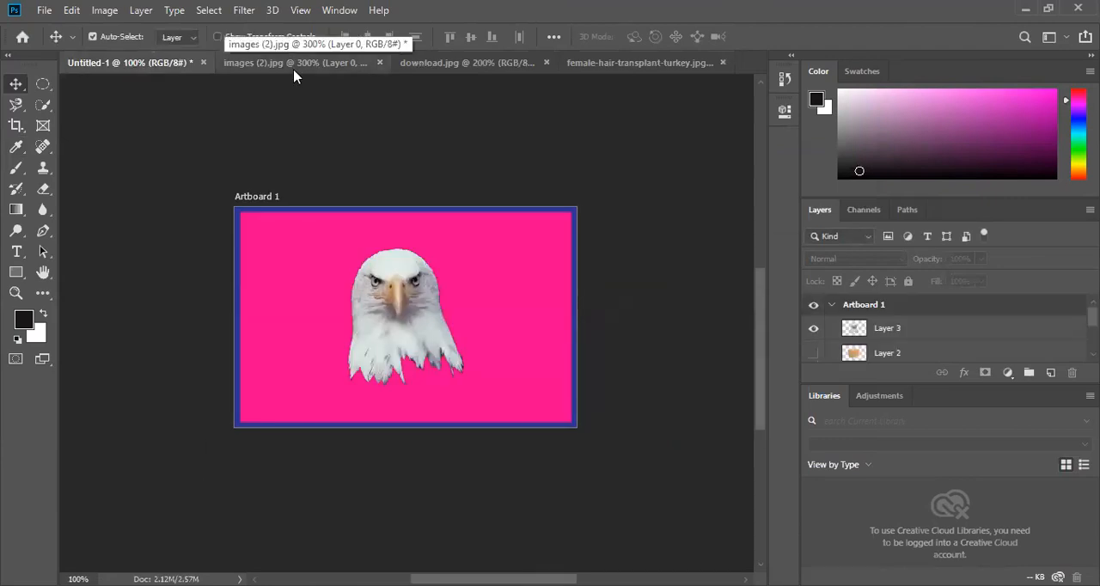
click(361, 69)
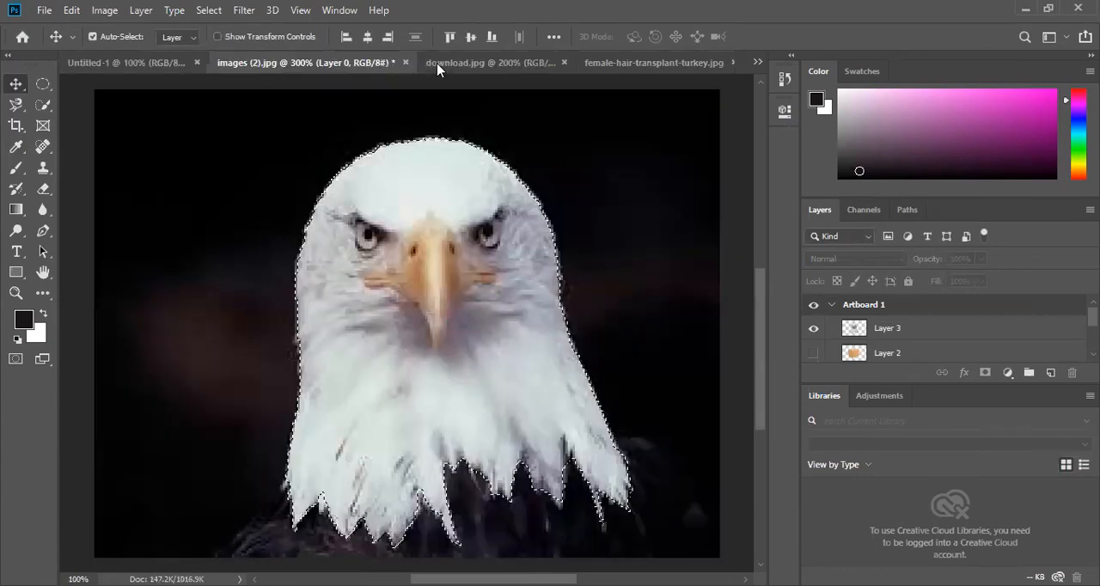
click(442, 68)
click(616, 69)
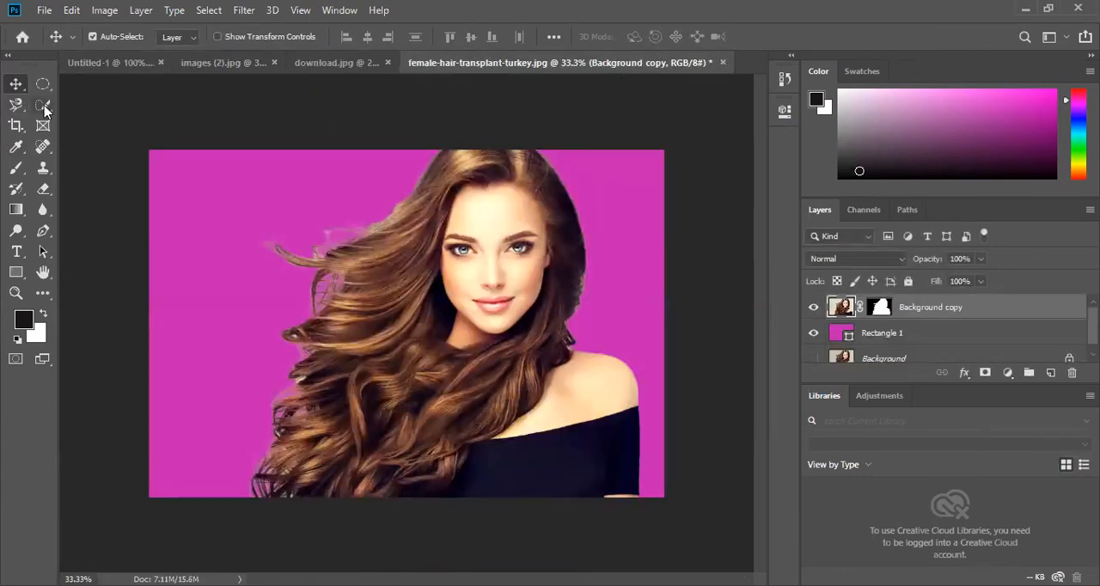
click(320, 67)
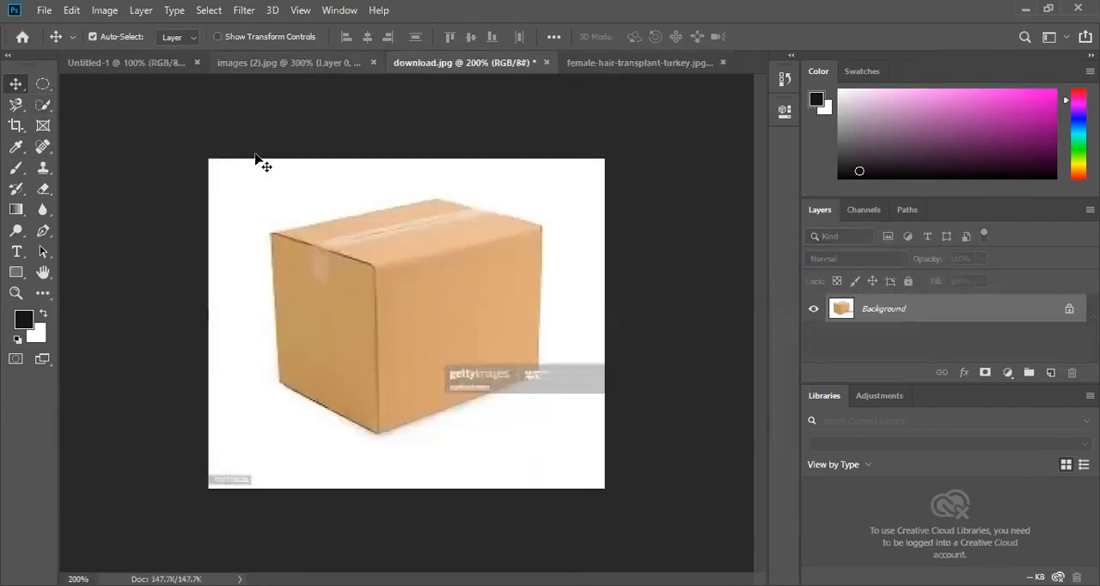
- Switch to the images (2).jpg eagle document and clear the selection around the eagle's head
click(234, 64)
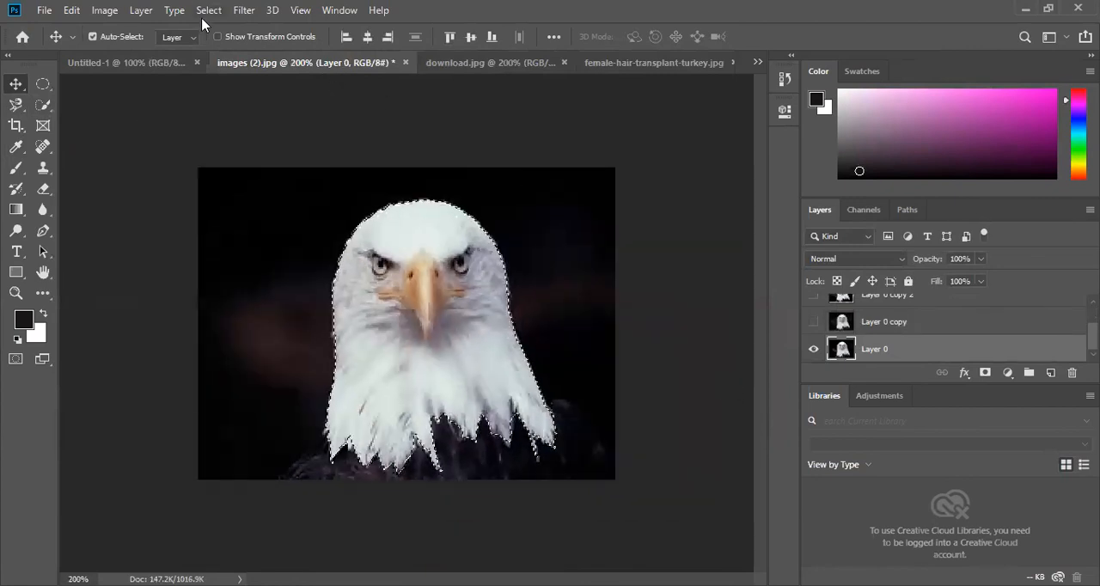
click(208, 10)
click(221, 45)
- Select the dark surroundings of the eagle's white head with the Quick Selection tool in add mode and delete them
click(43, 104)
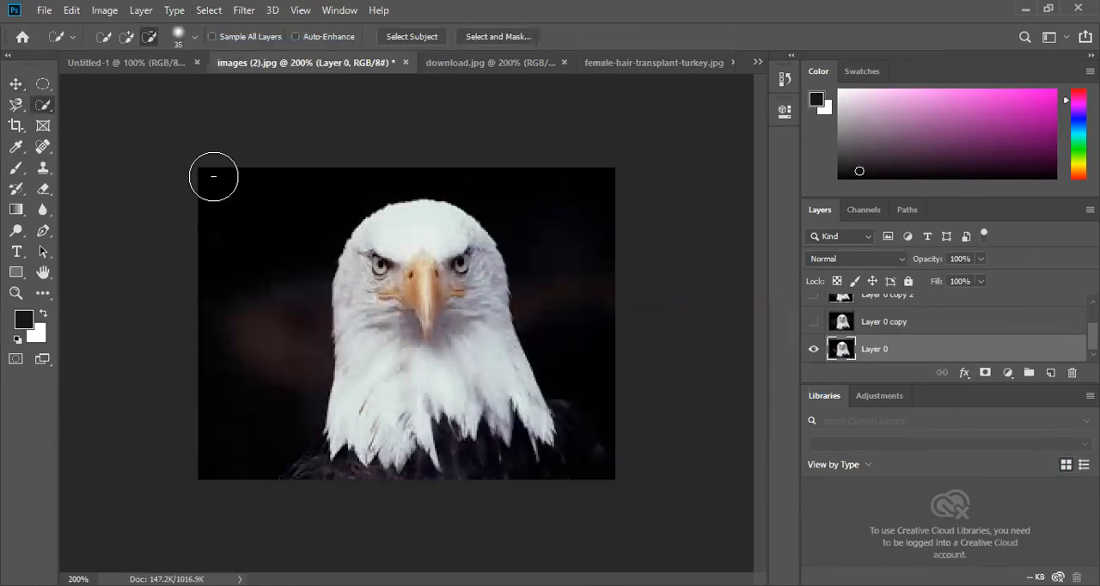
click(127, 36)
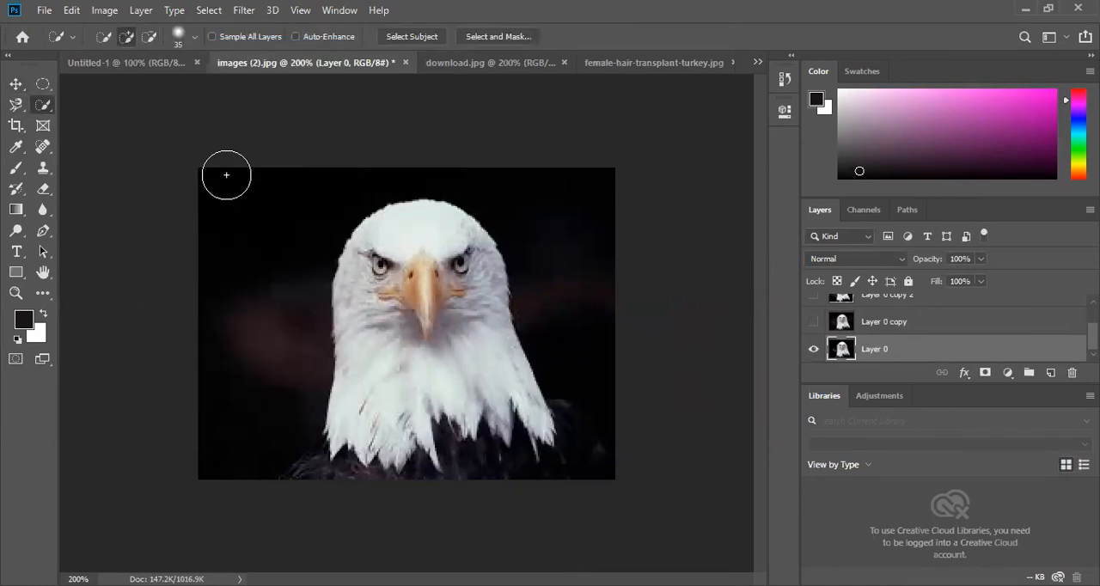
mouse_move(242, 262)
mouse_down()
mouse_move(256, 292)
mouse_move(284, 250)
mouse_move(535, 186)
mouse_move(580, 267)
mouse_up()
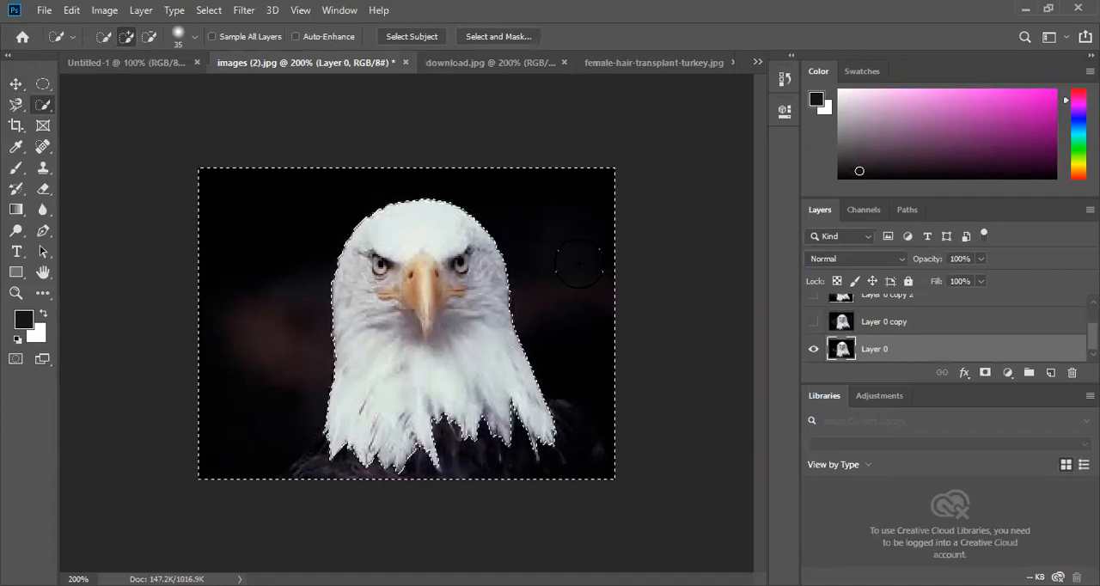
key(Delete)
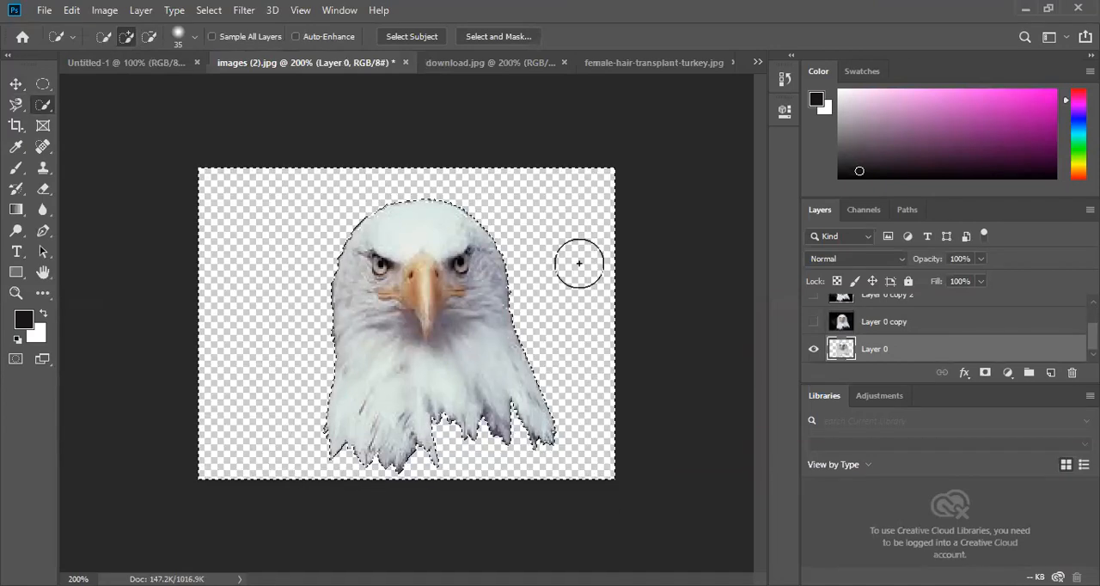
- Undo the deletion around the eagle's head and clear the selection
click(14, 84)
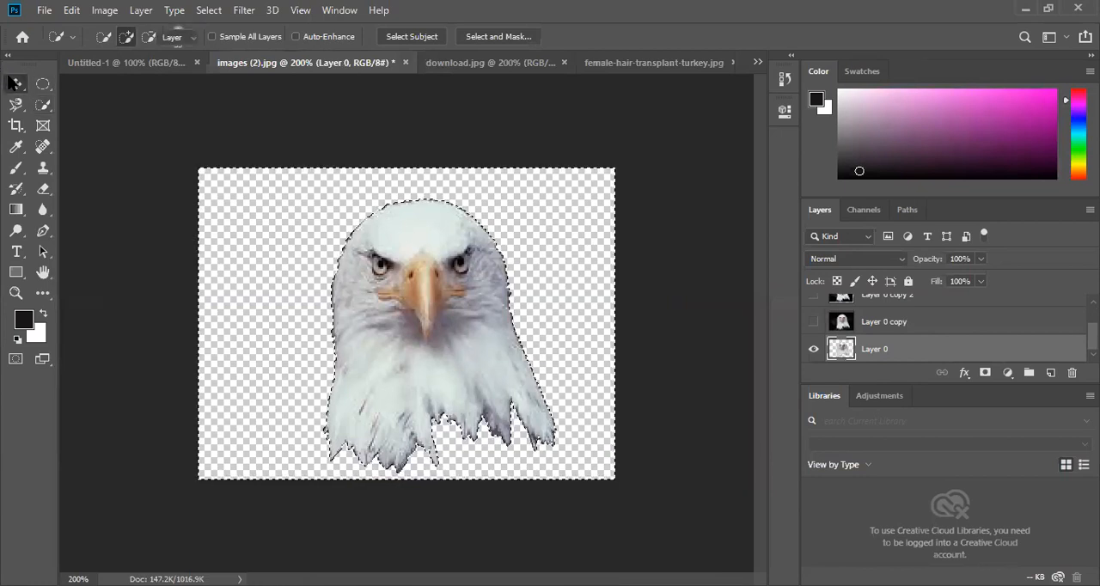
key(ctrl+d)
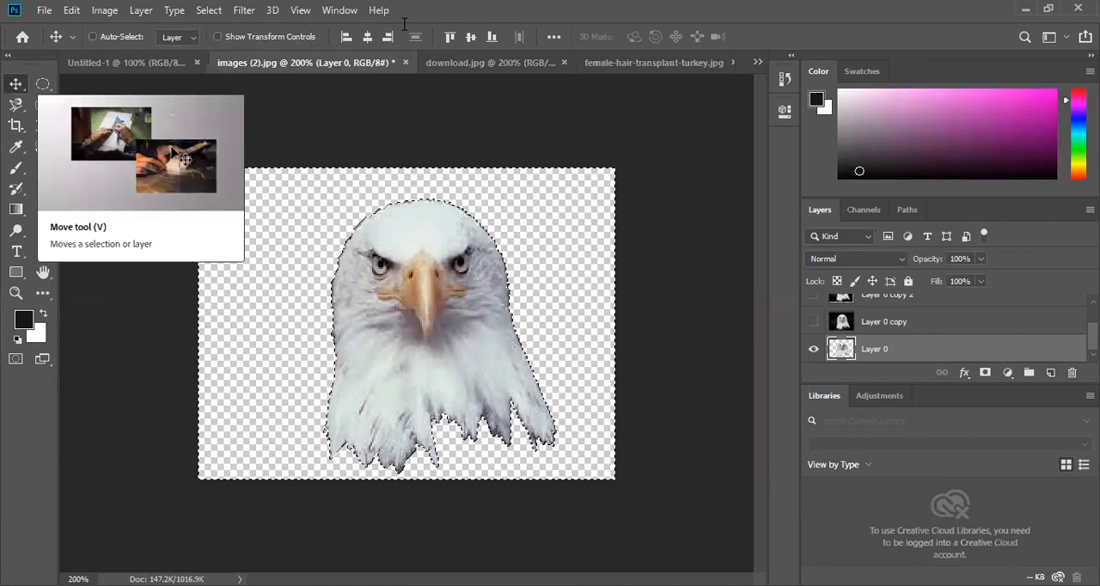
key(ctrl+shift+s)
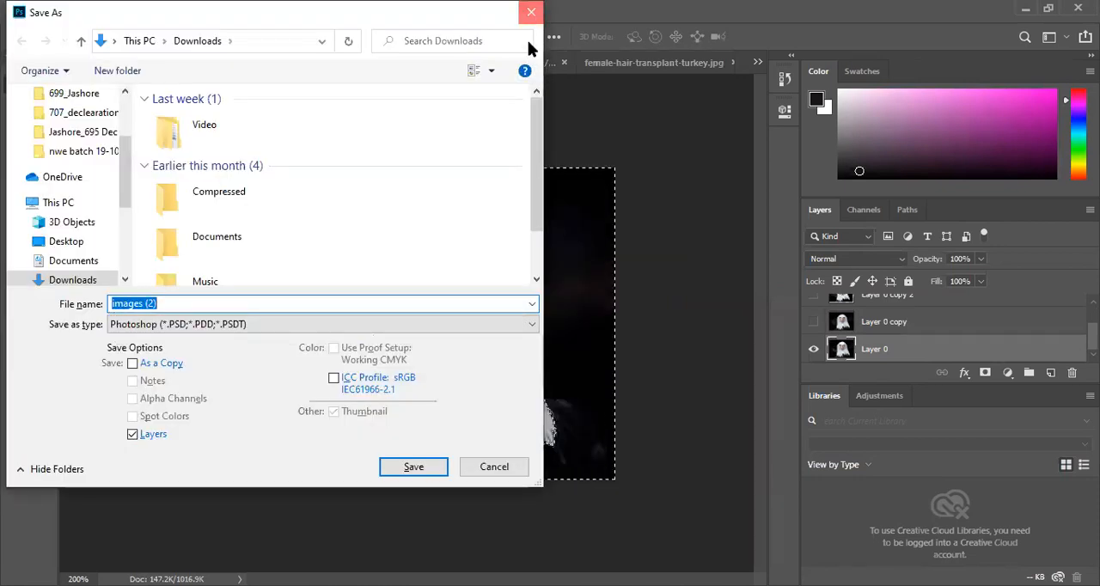
key(Escape)
click(212, 11)
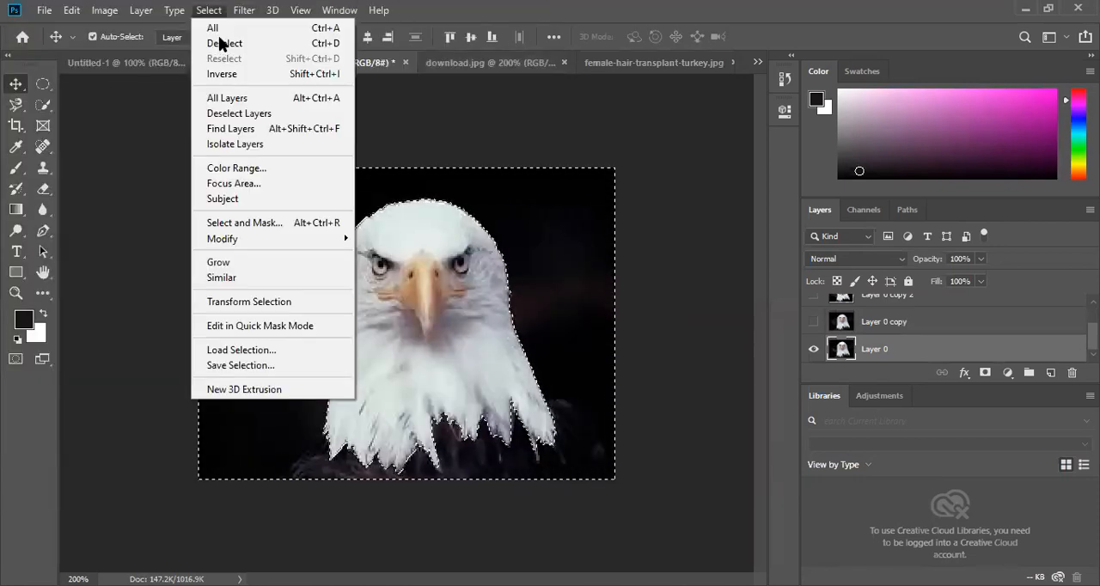
click(220, 43)
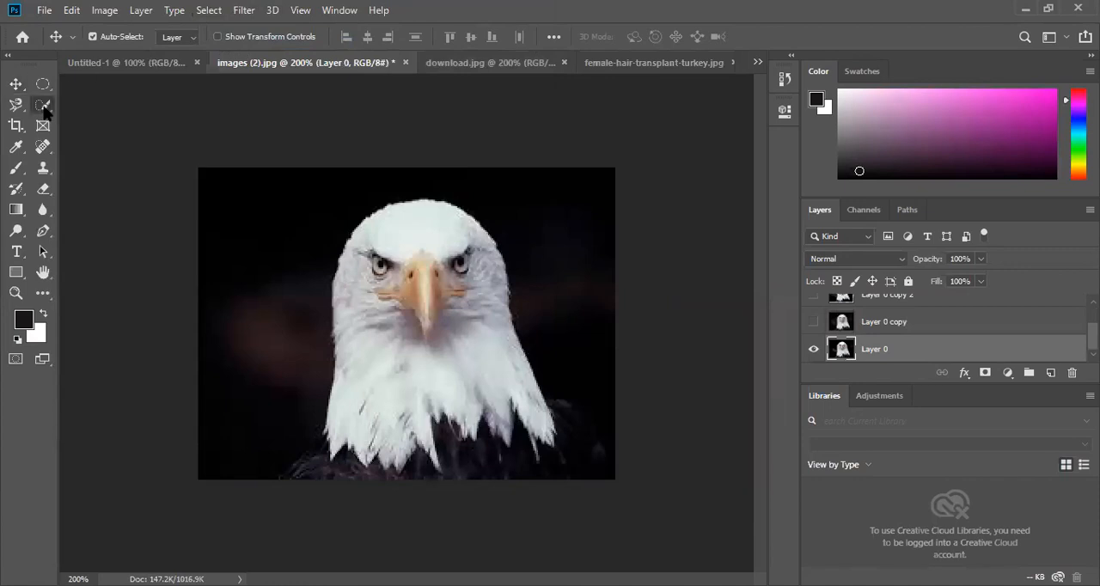
- Set the Quick Selection brush to 24 px, select the background left of the eagle and subtract its dark left shoulder
click(44, 107)
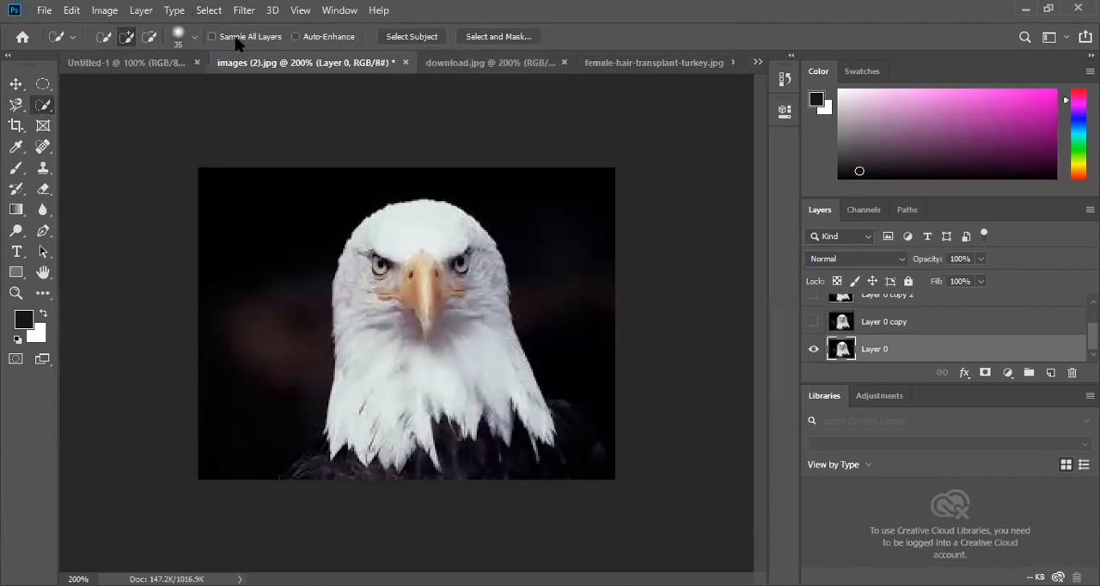
click(195, 37)
drag(129, 85, 122, 84)
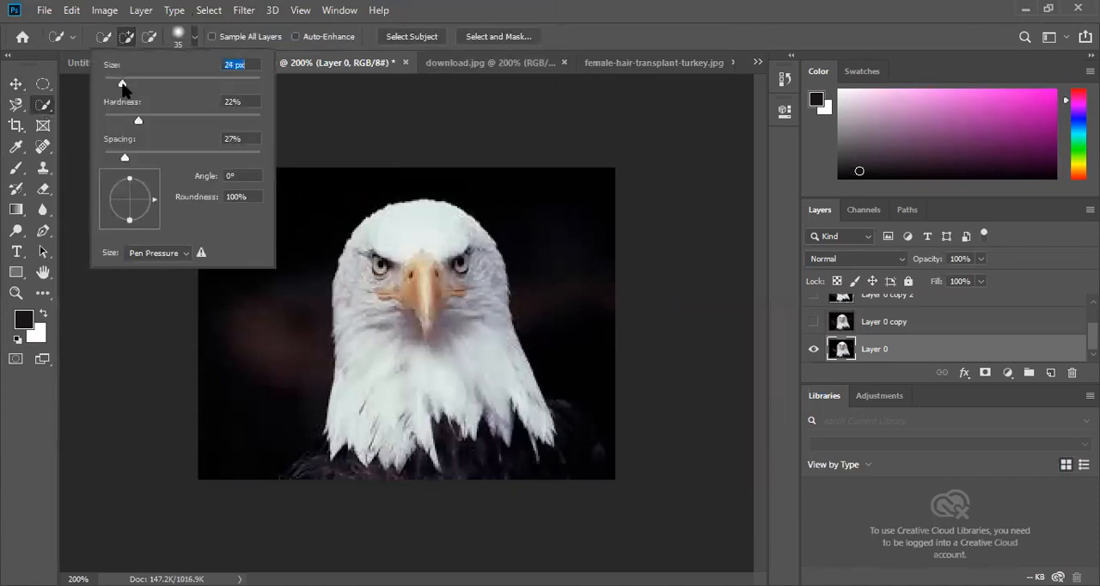
click(196, 39)
mouse_move(212, 182)
mouse_down()
mouse_move(245, 204)
mouse_move(267, 260)
mouse_up()
click(150, 37)
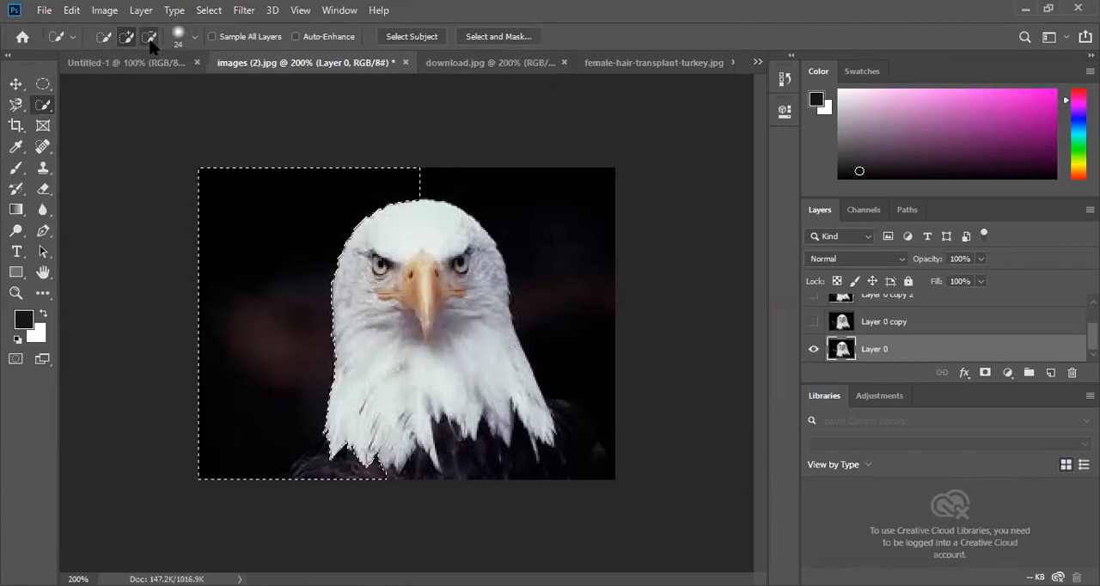
mouse_move(381, 484)
mouse_down()
mouse_move(320, 473)
mouse_move(293, 454)
mouse_up()
- Add the background right of the eagle to the selection and subtract the dark chest and right shoulder feathers
click(126, 37)
drag(553, 239, 562, 272)
click(148, 38)
drag(440, 421, 514, 449)
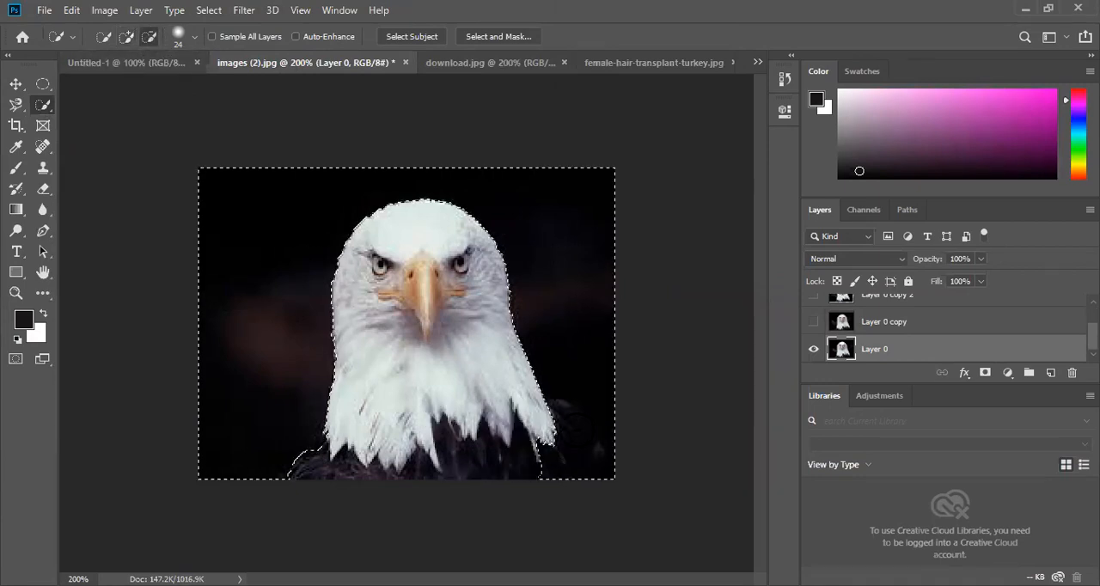
drag(605, 430, 616, 442)
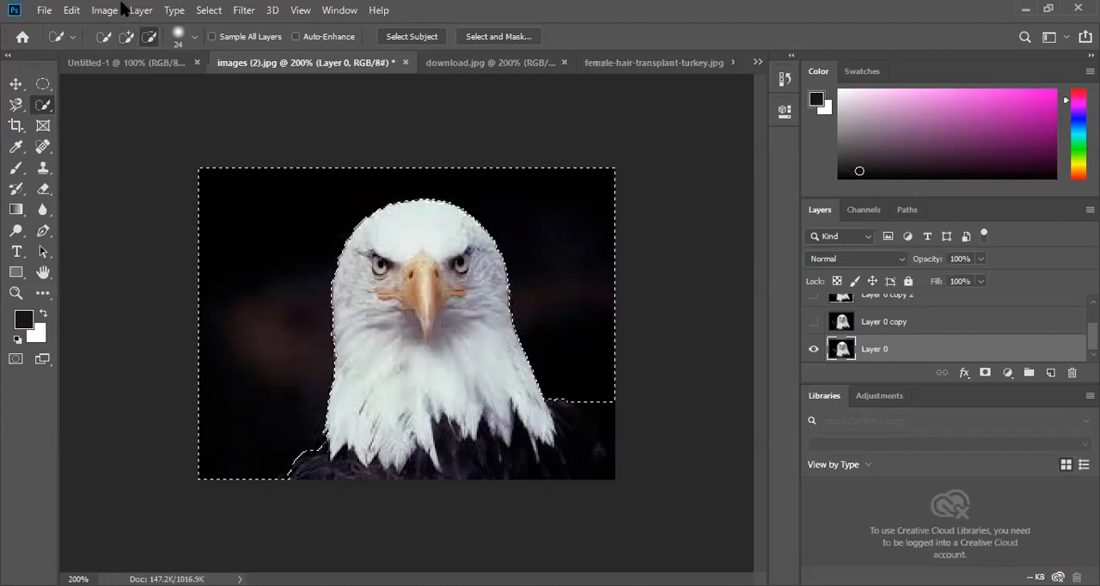
- Reduce the Quick Selection brush to 14 px and add the image's edge beside the eagle's right shoulder to the selection
click(125, 37)
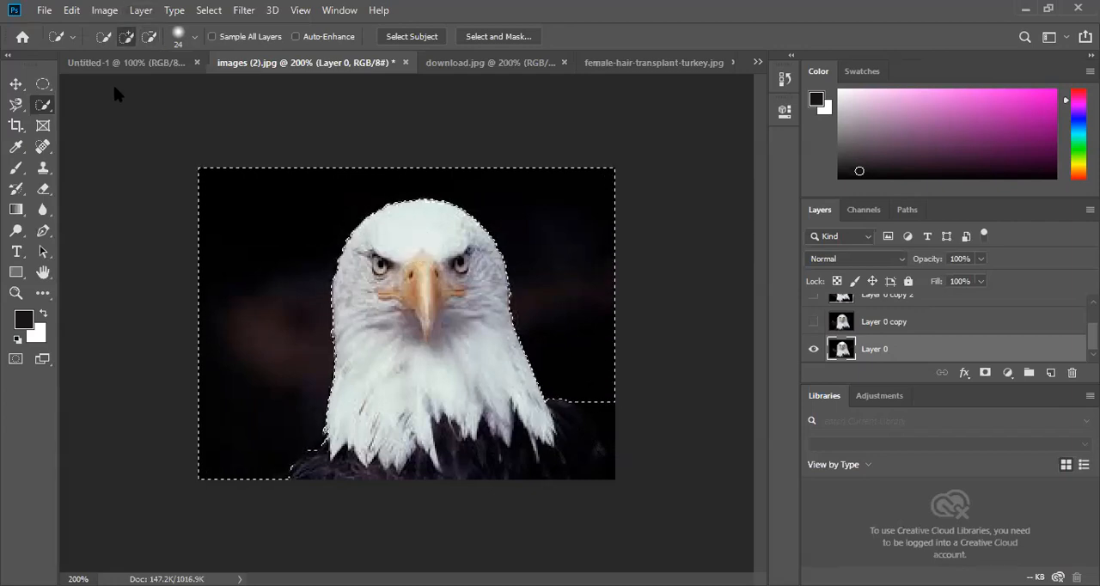
key(bracketleft)
click(195, 37)
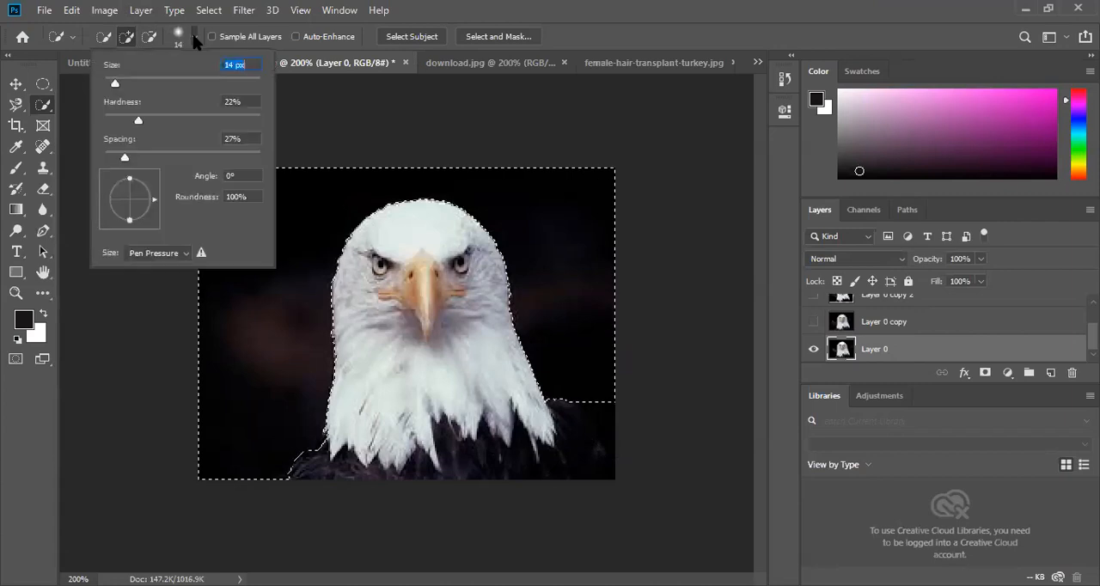
click(613, 420)
click(613, 416)
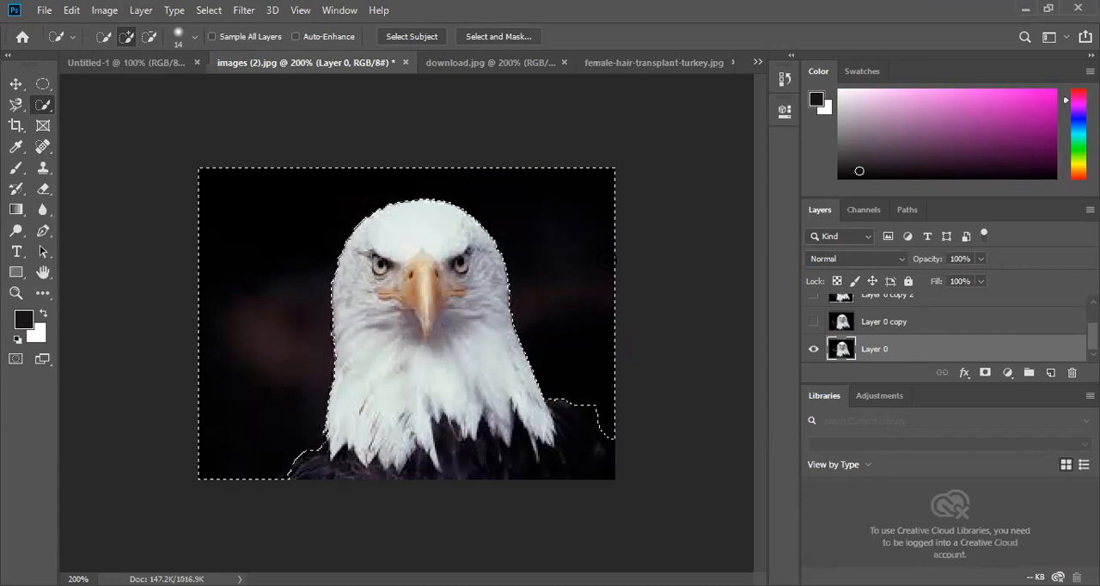
- Delete the selected background from Layer 0 of the eagle image and clear the selection
key(Delete)
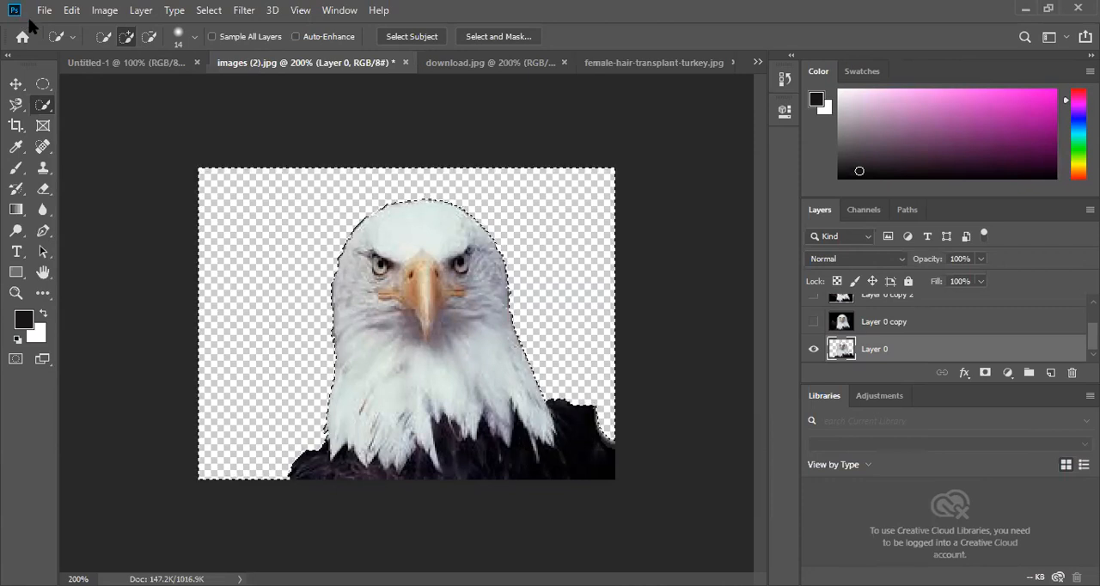
click(19, 82)
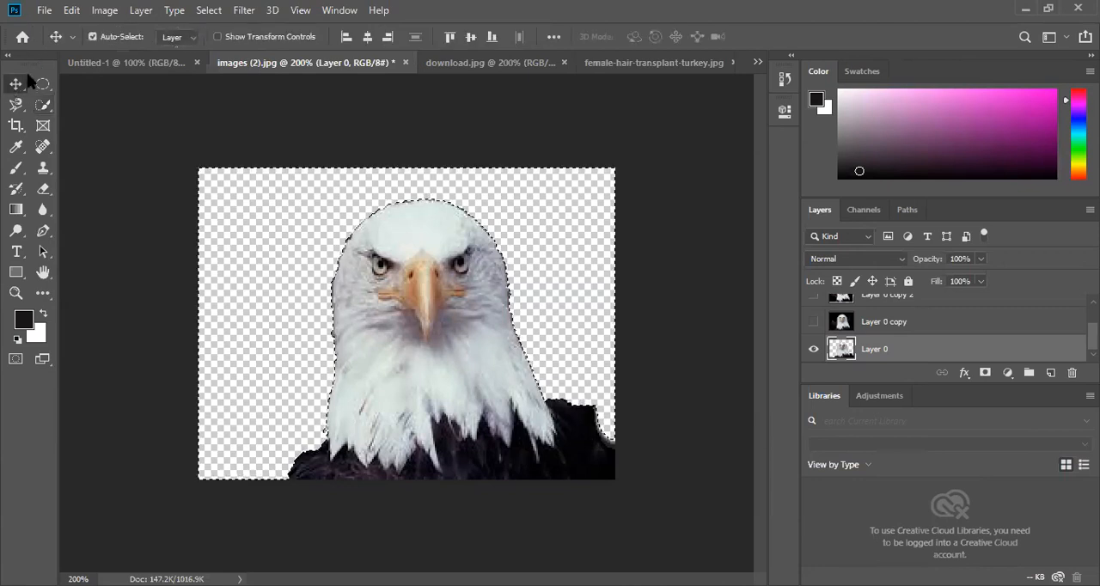
click(208, 10)
click(228, 41)
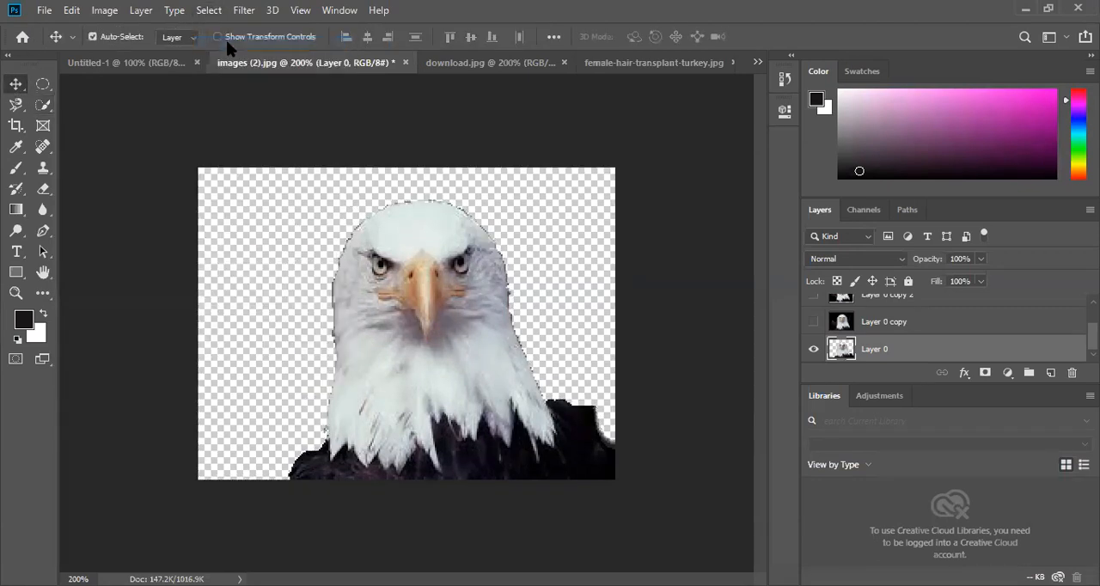
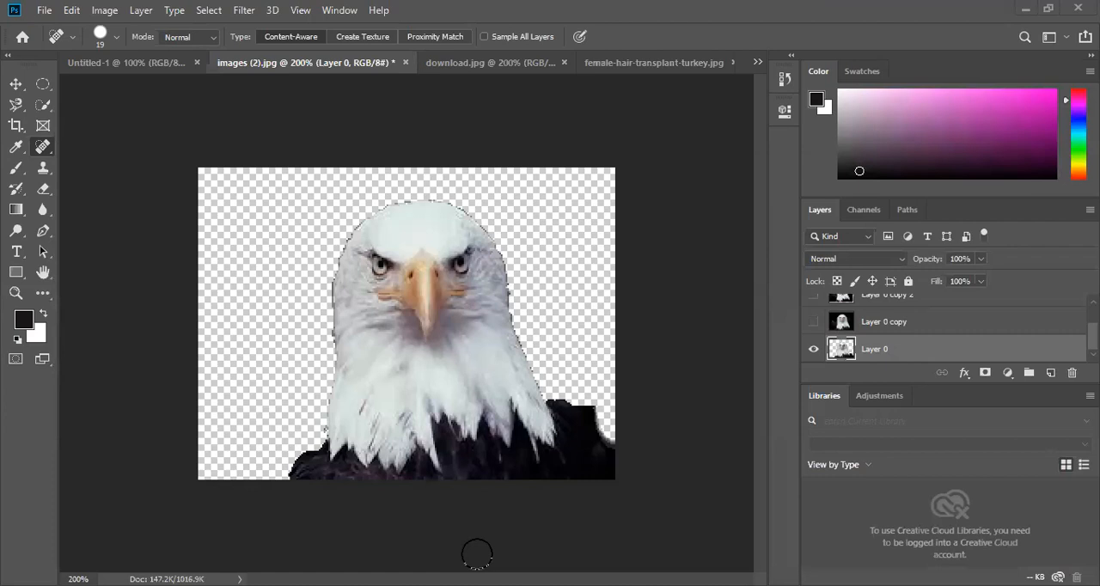
- Close the Untitled-1 document with the pink artboard without saving its changes
click(194, 65)
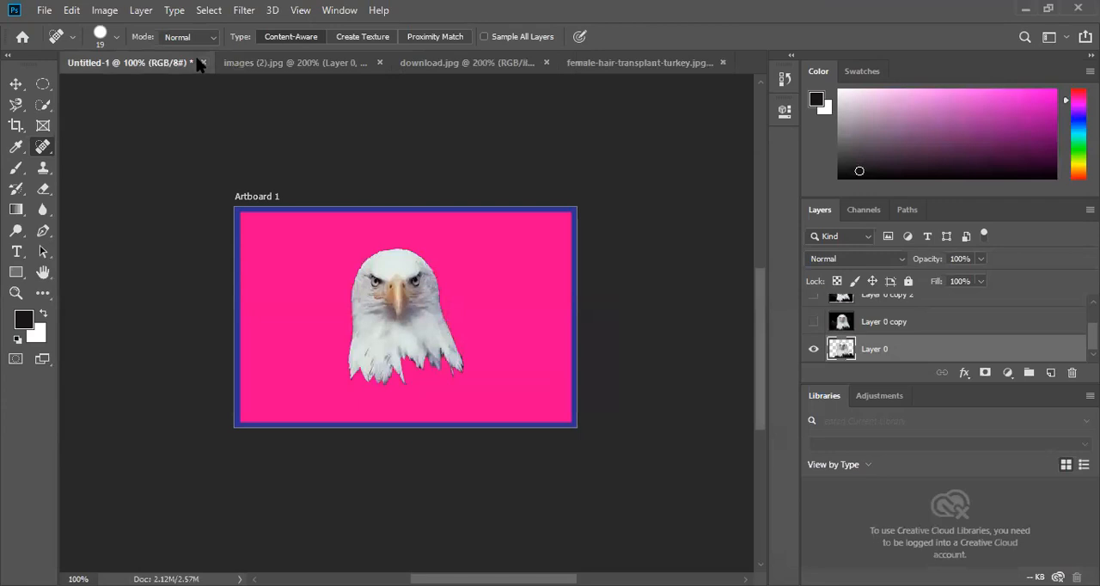
click(200, 63)
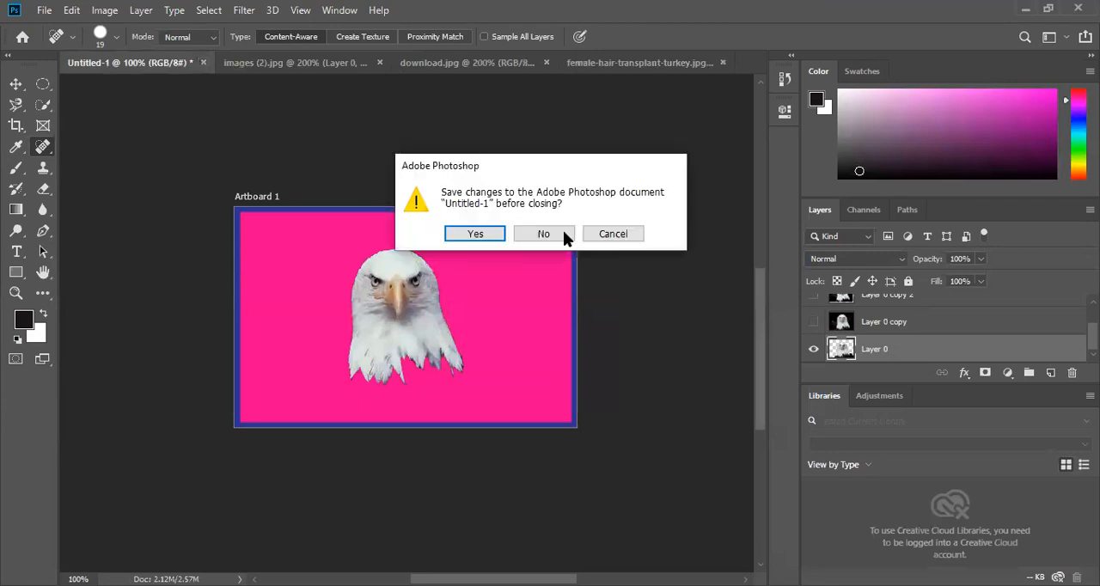
key(Return)
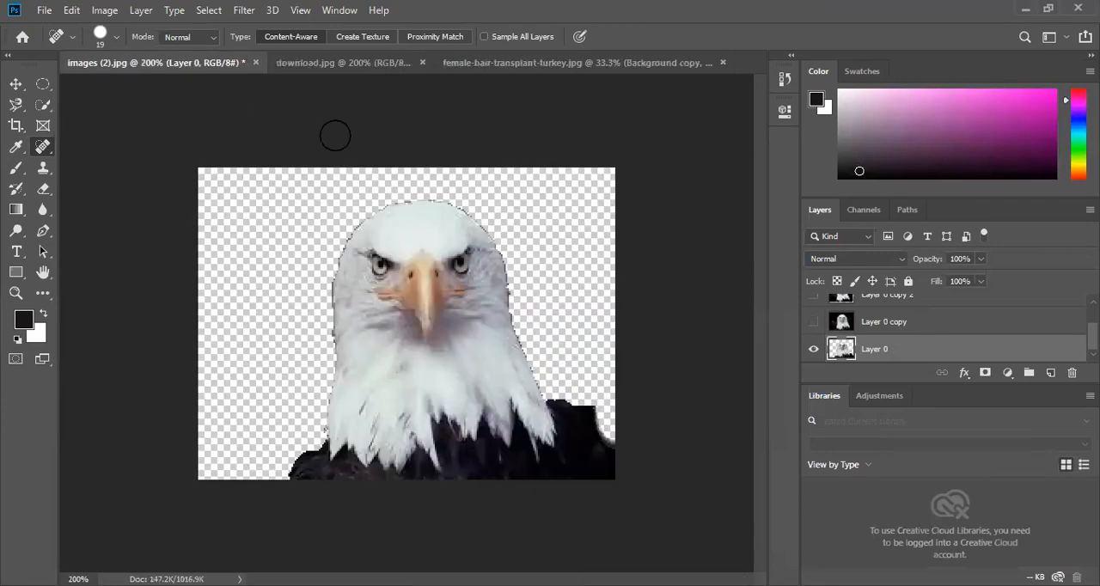
- Open the image scar-from-acne-face_46178-2 from the Downloads folder
click(411, 69)
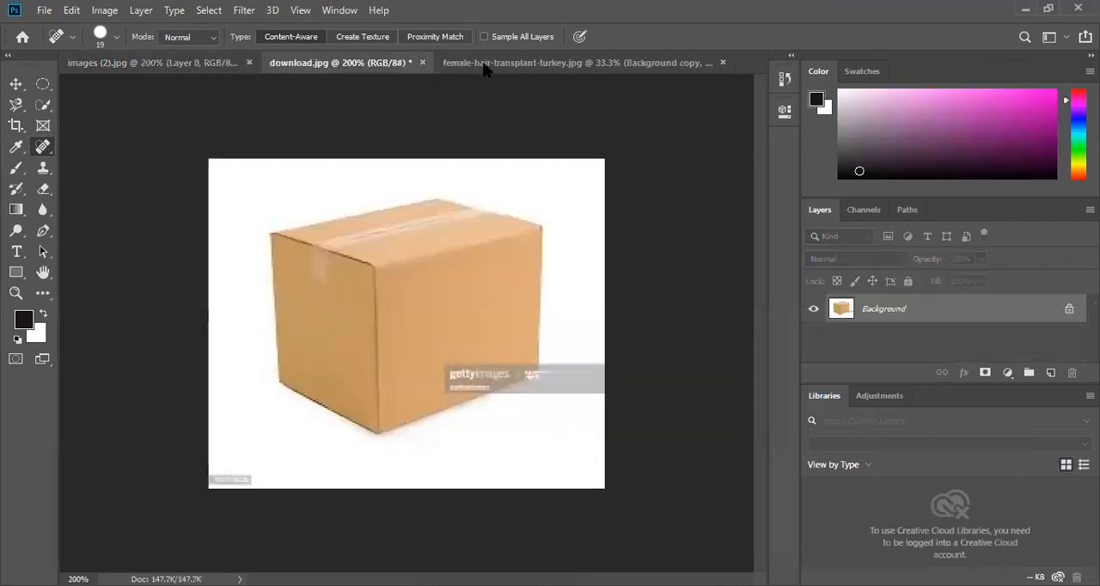
click(661, 69)
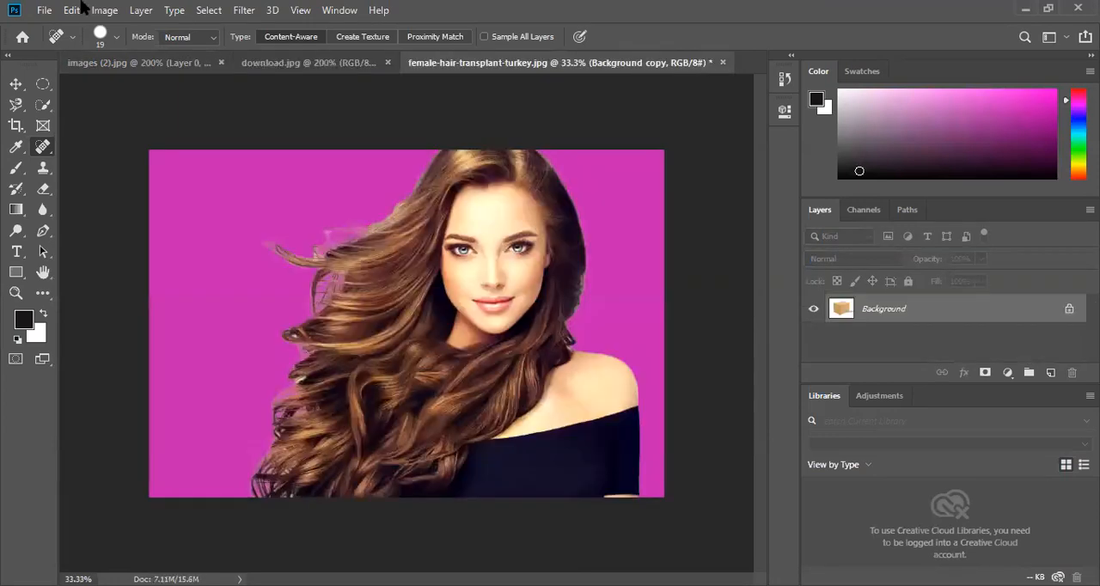
click(43, 10)
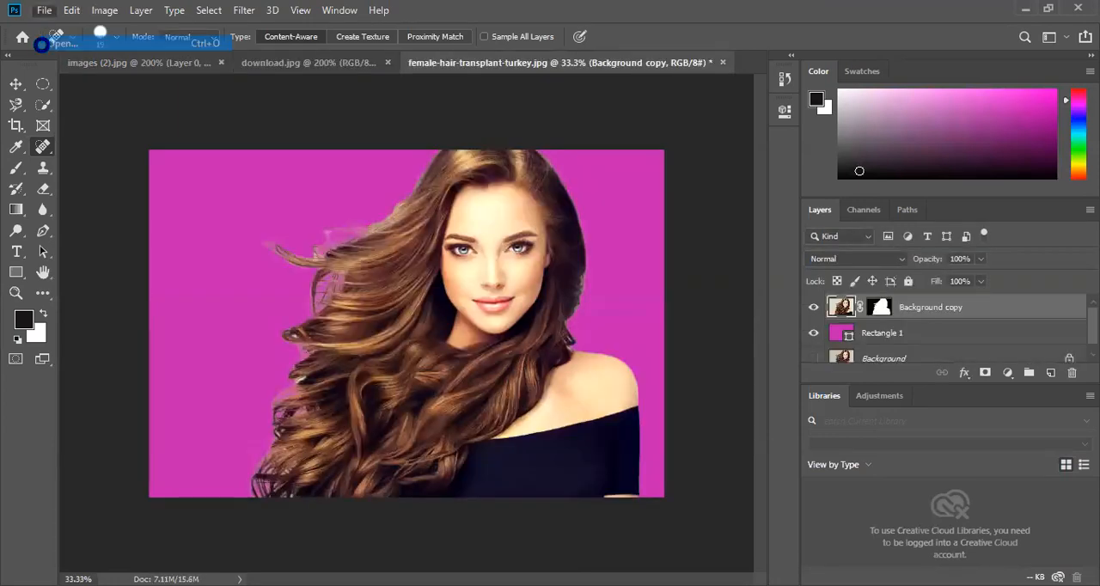
click(41, 44)
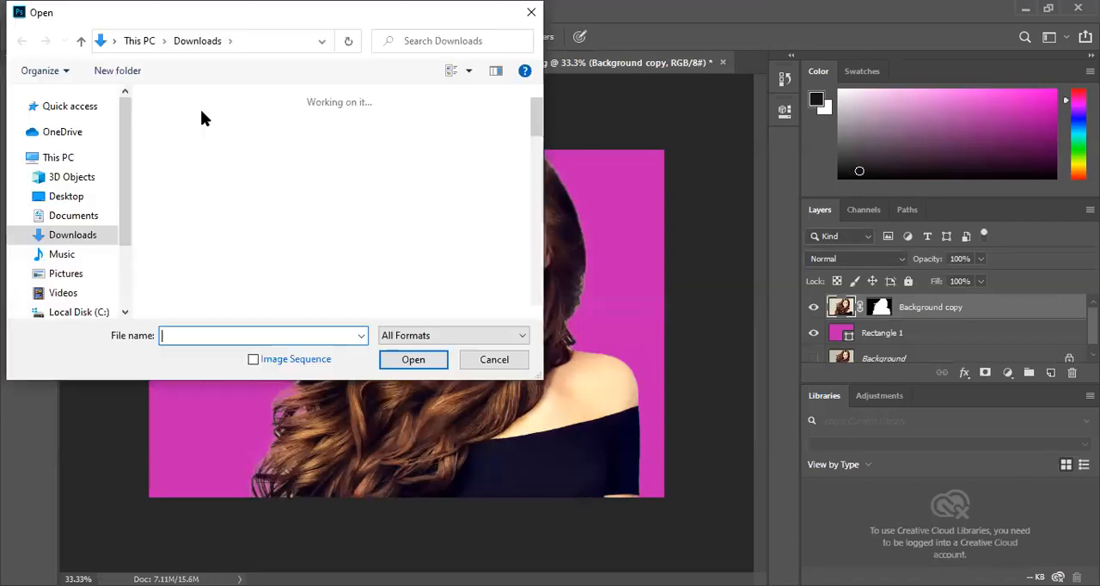
click(406, 361)
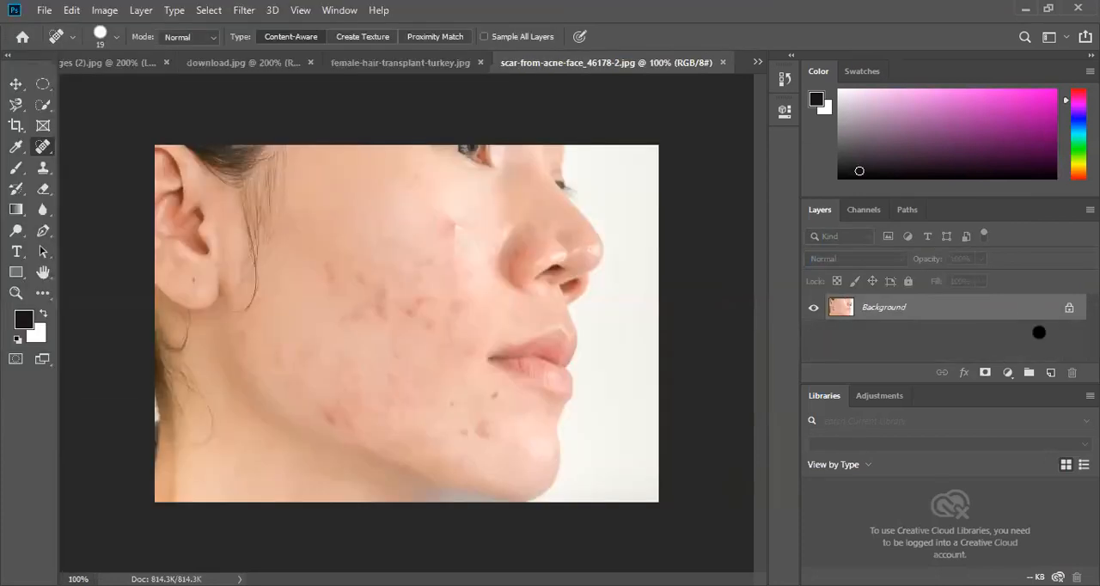
- Duplicate the face photo's Background layer and hide the original
drag(1040, 332, 1049, 374)
click(813, 333)
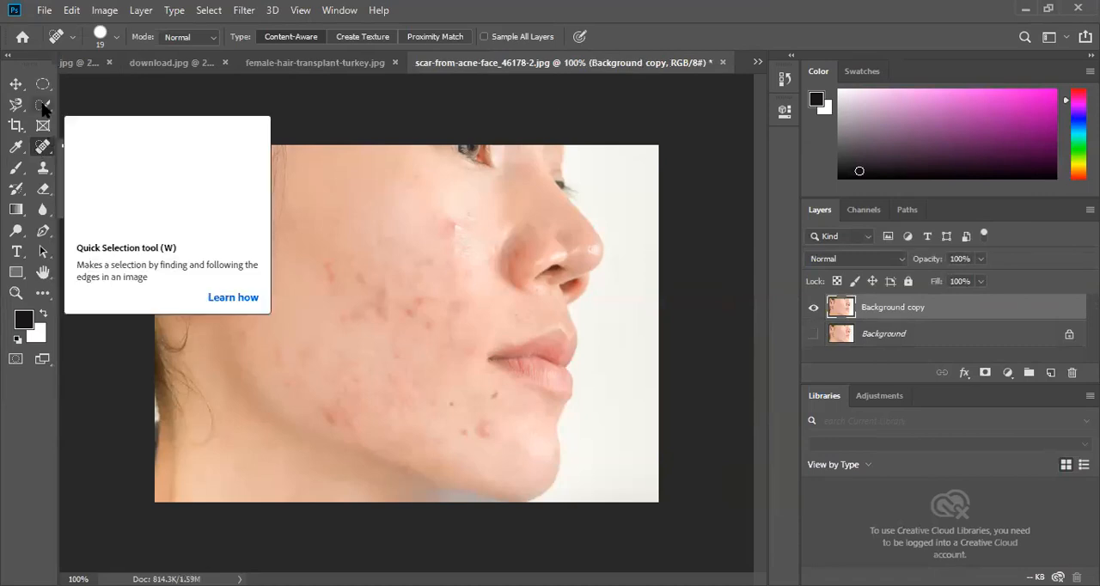
- Choose the Spot Healing Brush and set its size to 39 px and hardness to 15%
right_click(43, 149)
click(118, 148)
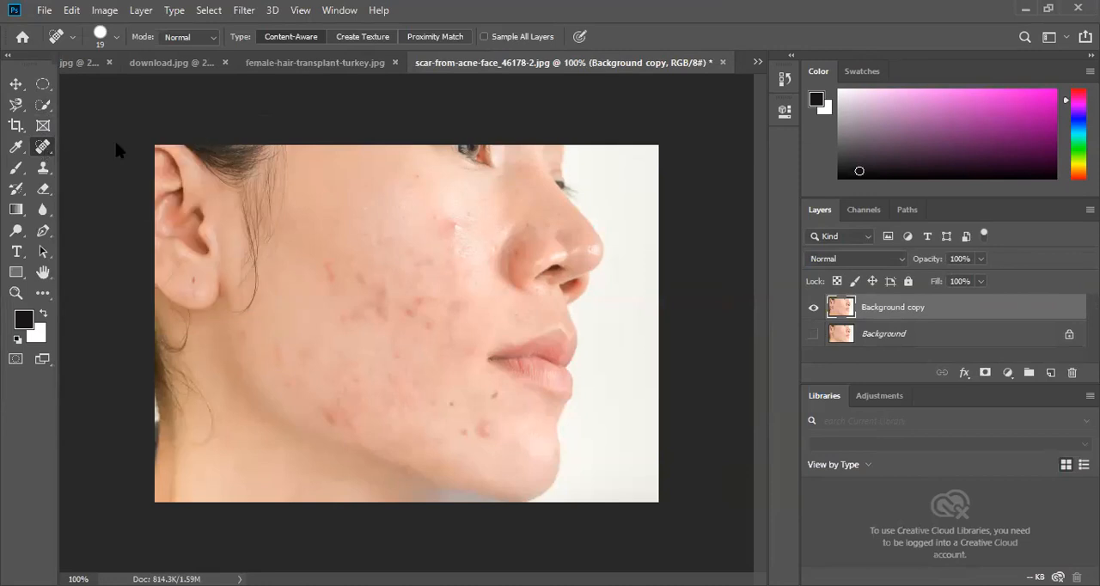
click(117, 36)
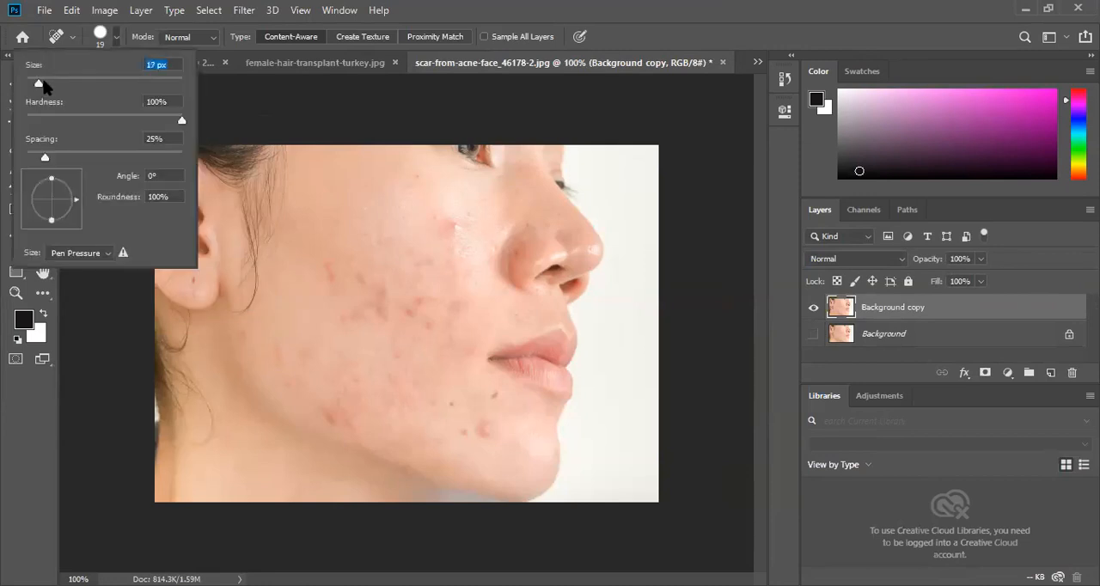
drag(45, 86, 47, 85)
drag(178, 125, 44, 120)
click(120, 40)
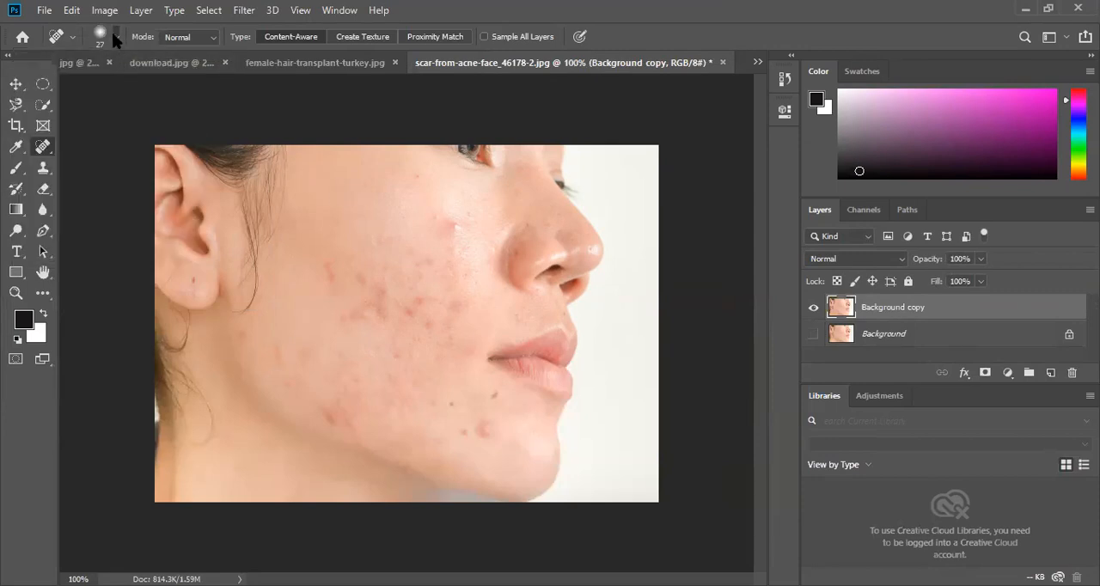
click(116, 38)
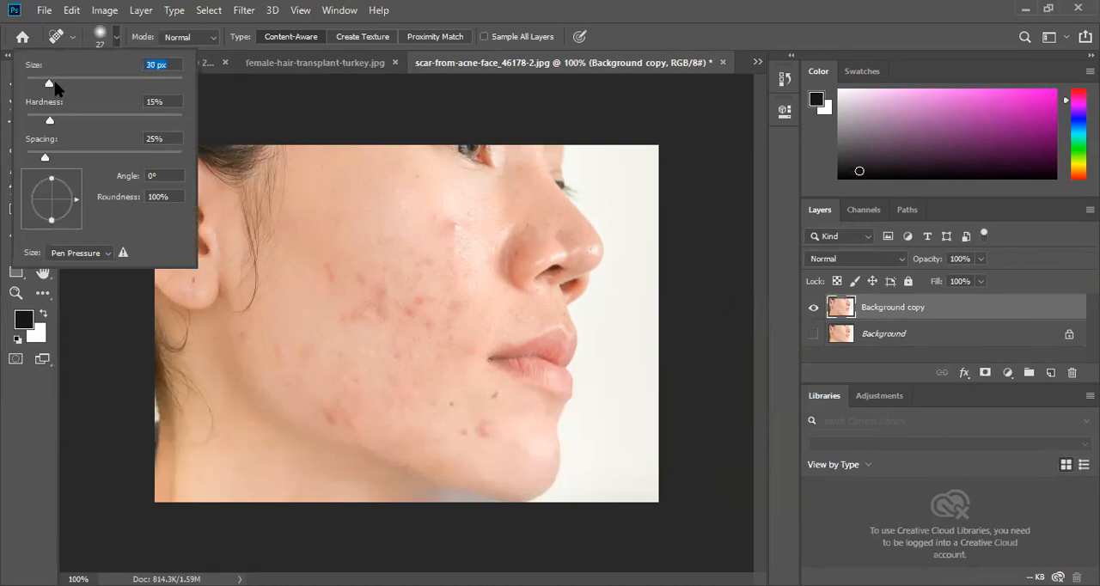
click(118, 38)
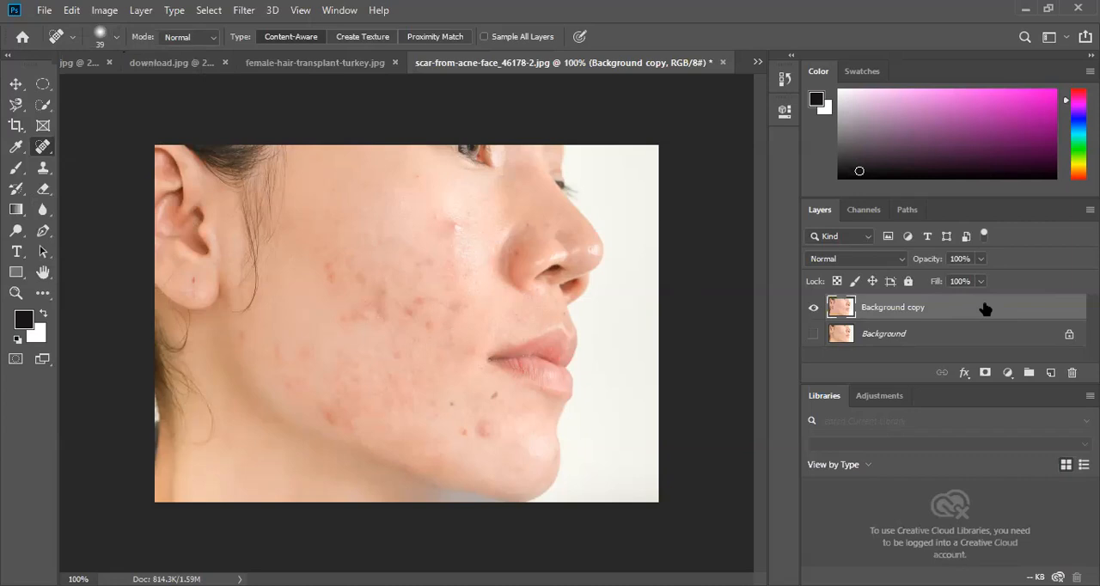
- Heal the acne marks on the upper and middle cheek and beside the nose on the Background copy layer
drag(453, 220, 449, 250)
drag(321, 266, 373, 306)
click(378, 298)
click(347, 324)
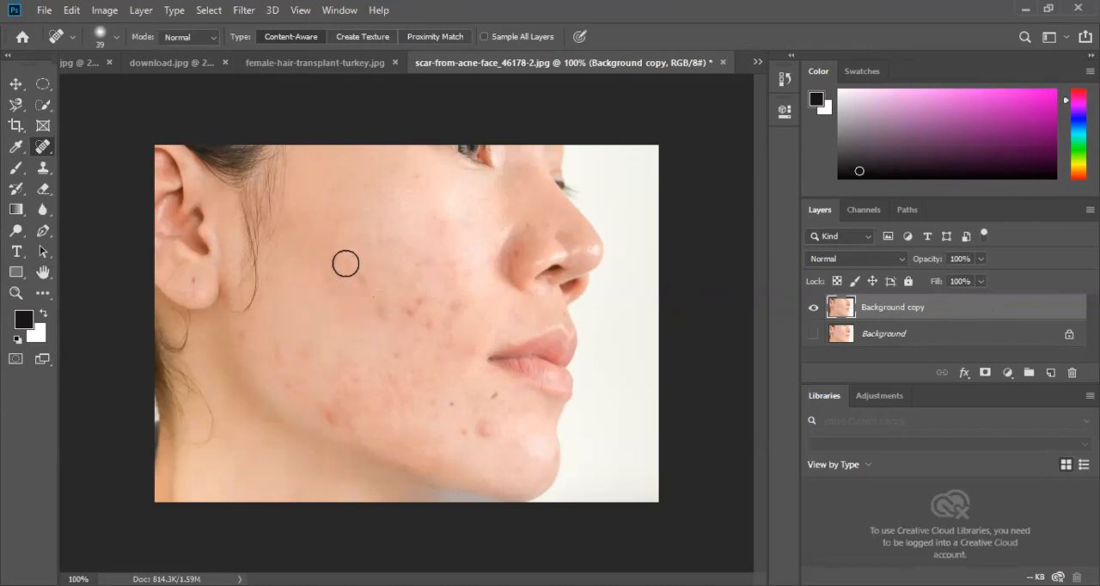
drag(340, 264, 364, 273)
mouse_move(516, 239)
mouse_down()
mouse_move(495, 273)
mouse_move(508, 267)
mouse_move(518, 226)
mouse_move(504, 253)
mouse_up()
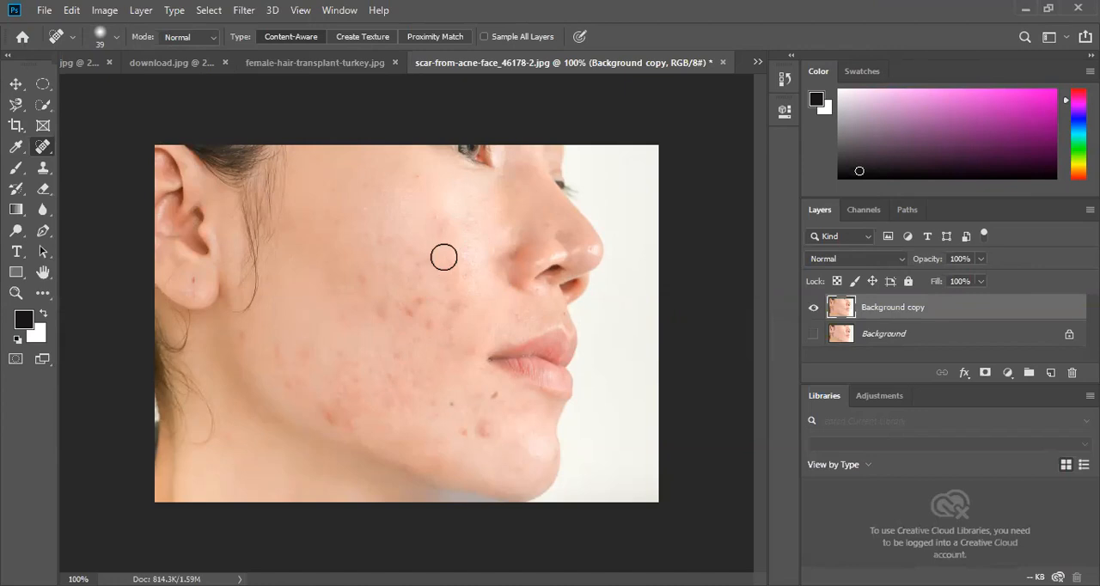
drag(390, 316, 405, 307)
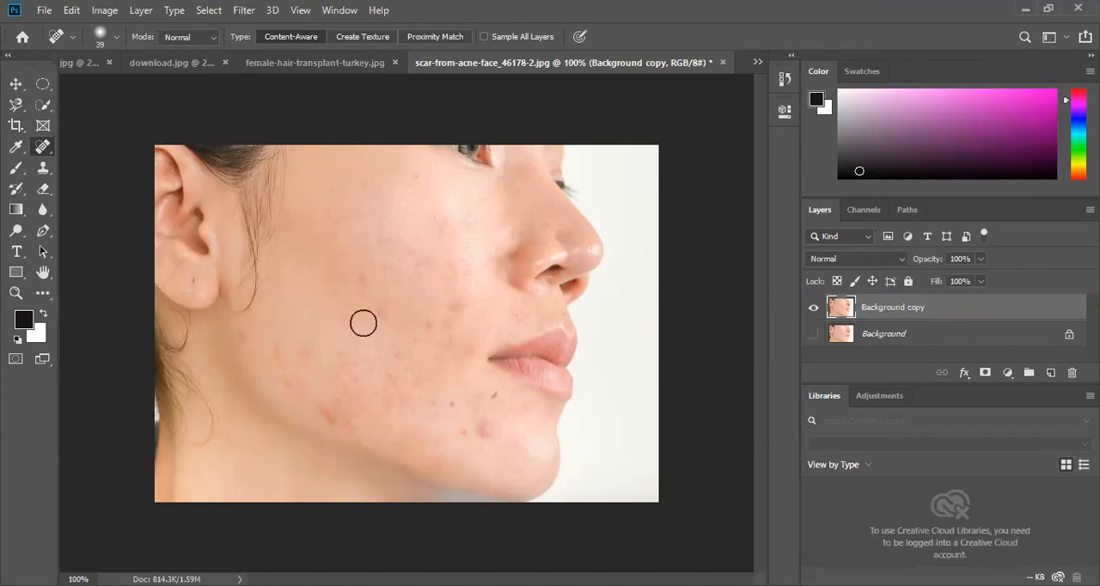
- Heal the red blemish on the lower cheek near the jawline and the spots on the chin below the mouth
click(336, 404)
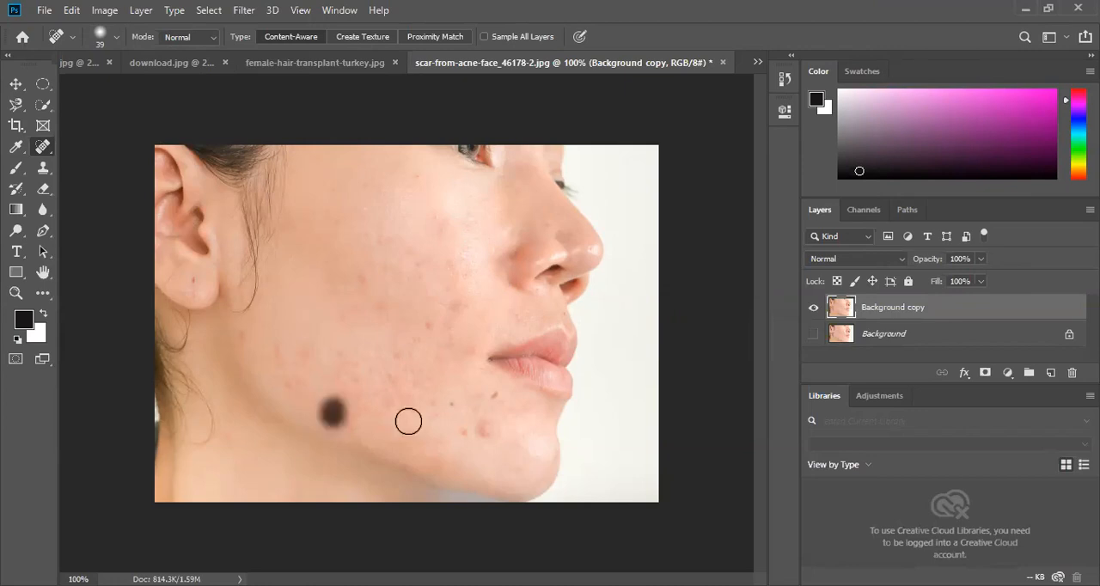
click(478, 426)
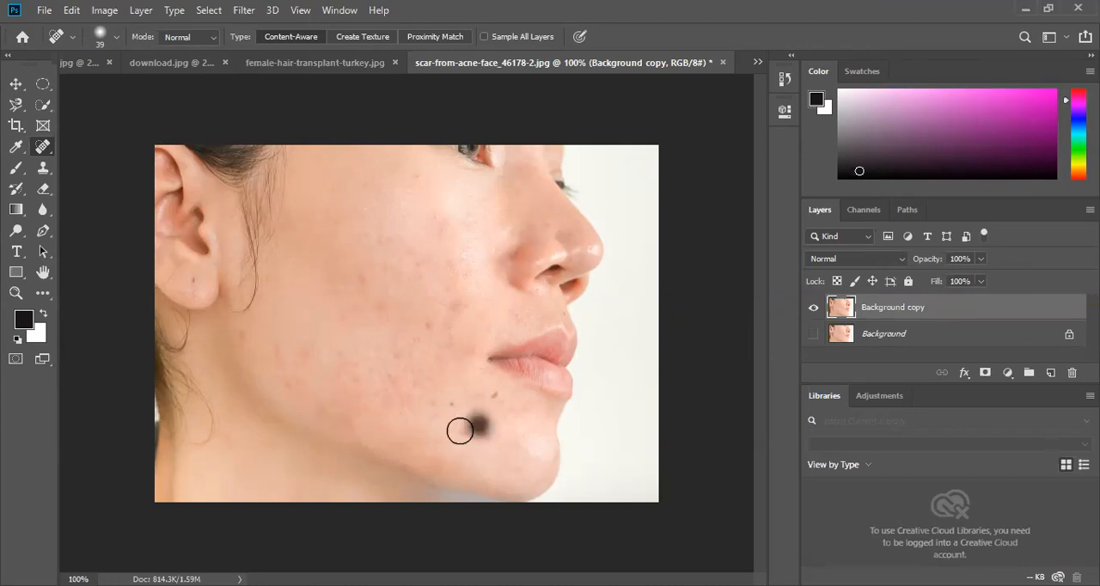
click(493, 394)
click(486, 432)
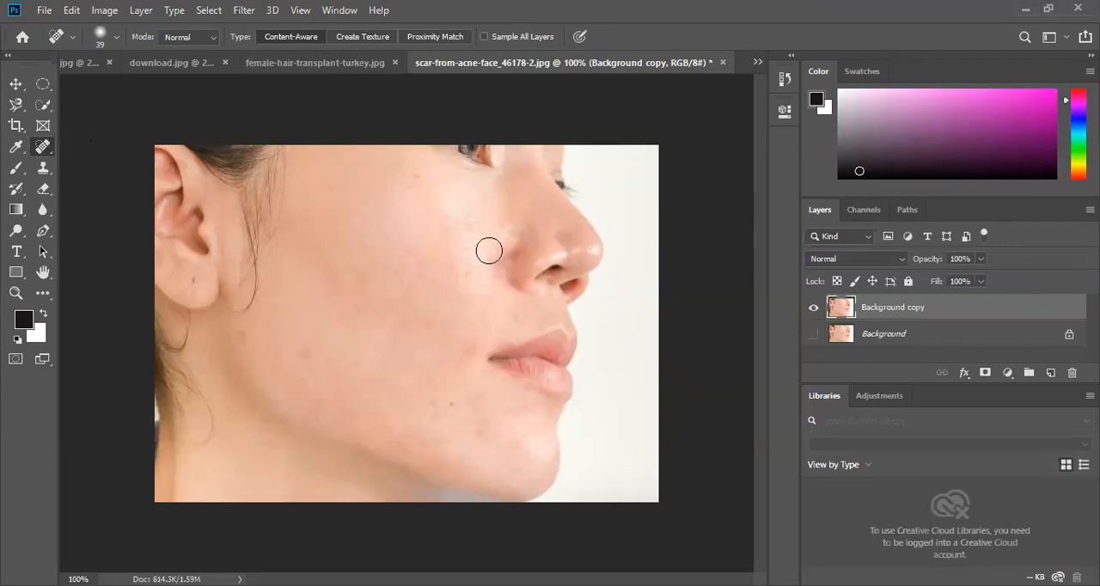
- Heal the mark beside the mouth corner, the chin mole, and the spots on the mid-cheek and upper cheek
click(468, 362)
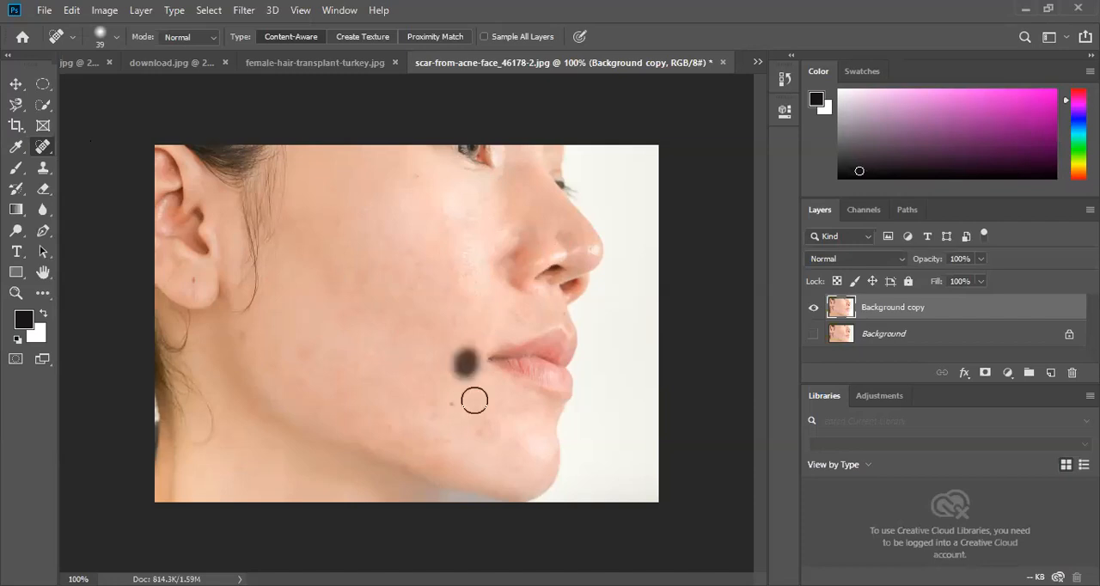
mouse_move(447, 411)
mouse_down()
mouse_move(455, 417)
mouse_move(444, 397)
mouse_move(481, 403)
mouse_up()
drag(409, 327, 411, 320)
click(420, 178)
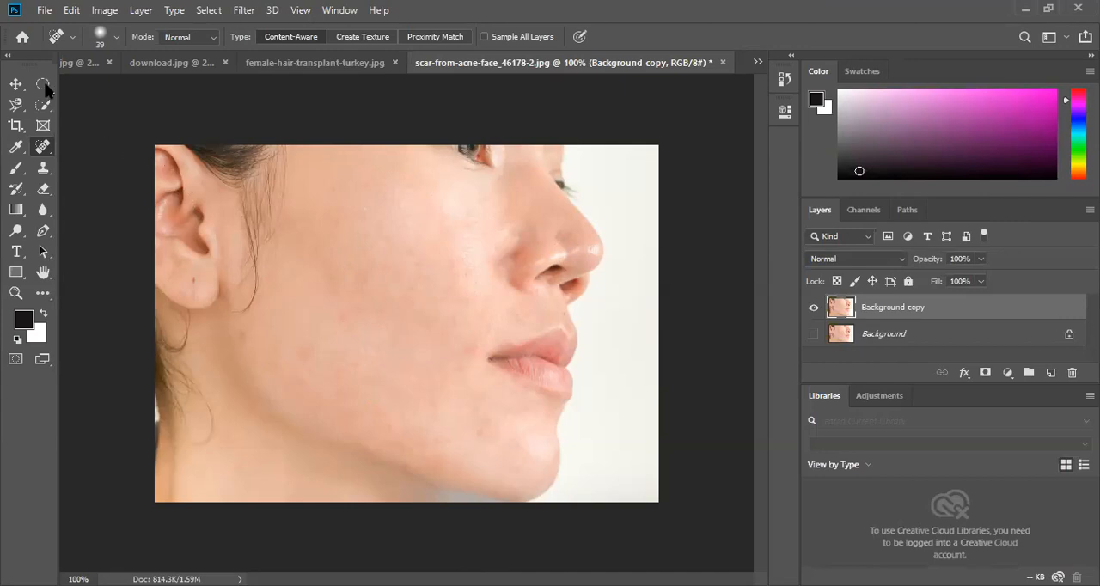
- Reselect the Spot Healing Brush and set its size to 34 px and hardness to 17%
click(16, 85)
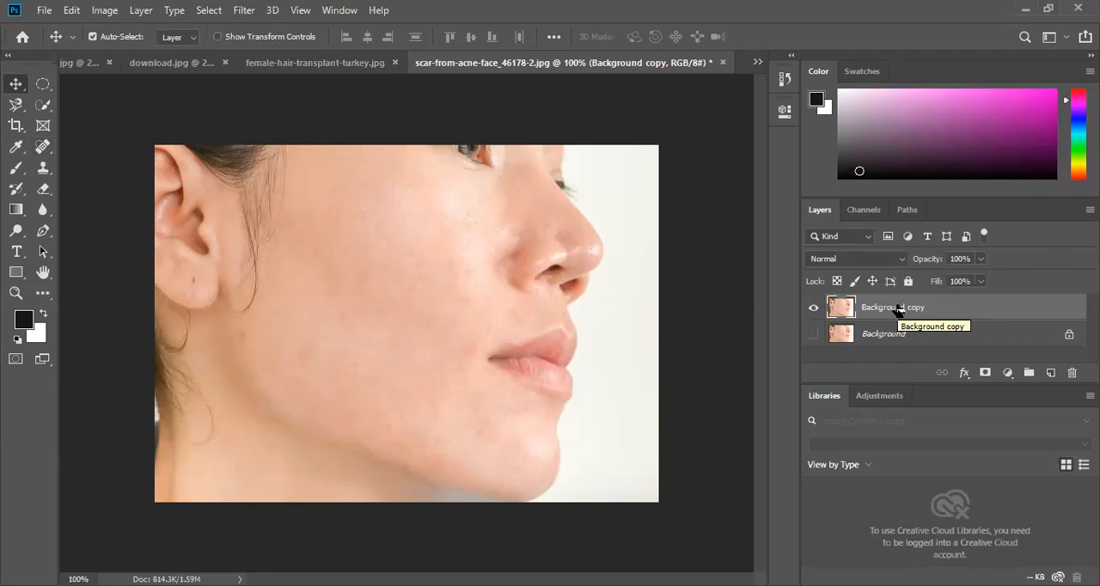
click(41, 147)
right_click(41, 147)
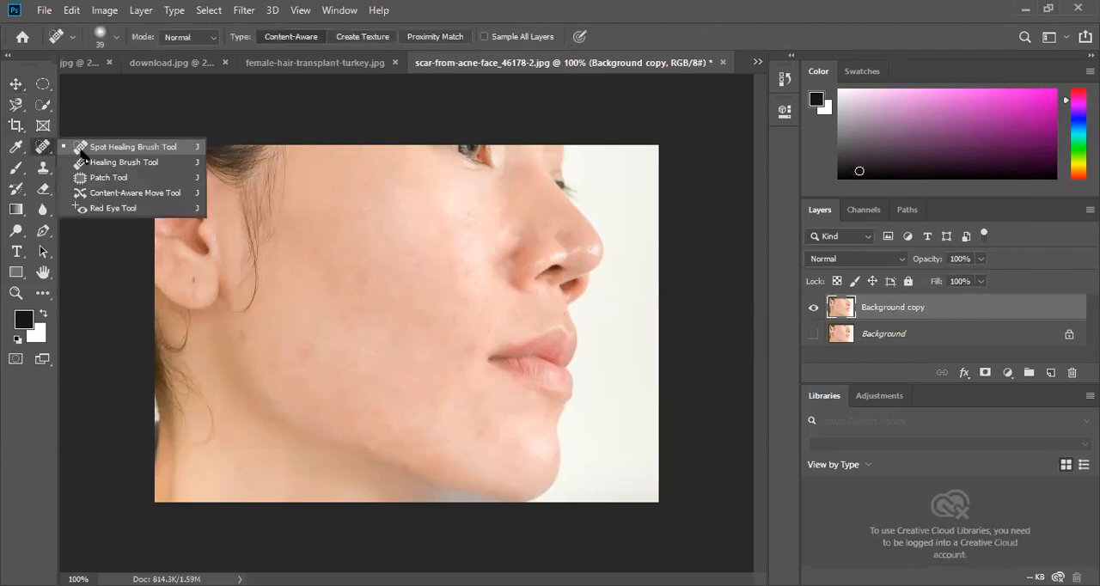
click(84, 151)
click(120, 44)
drag(61, 86, 51, 84)
drag(49, 122, 52, 121)
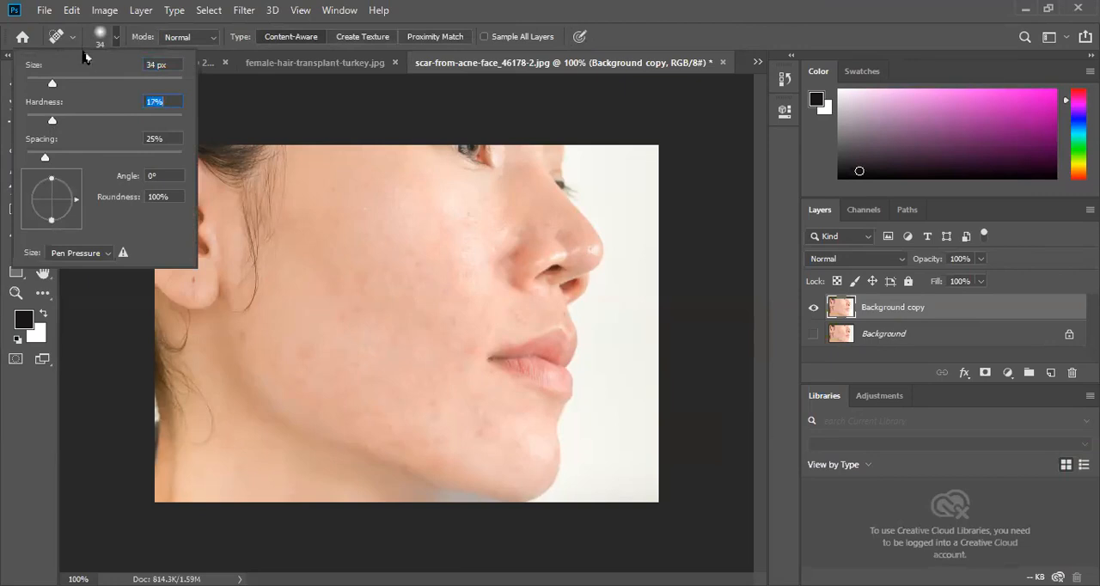
- Heal the remaining marks across the middle of the cheek, beside the mouth corner and above the upper lip
click(343, 259)
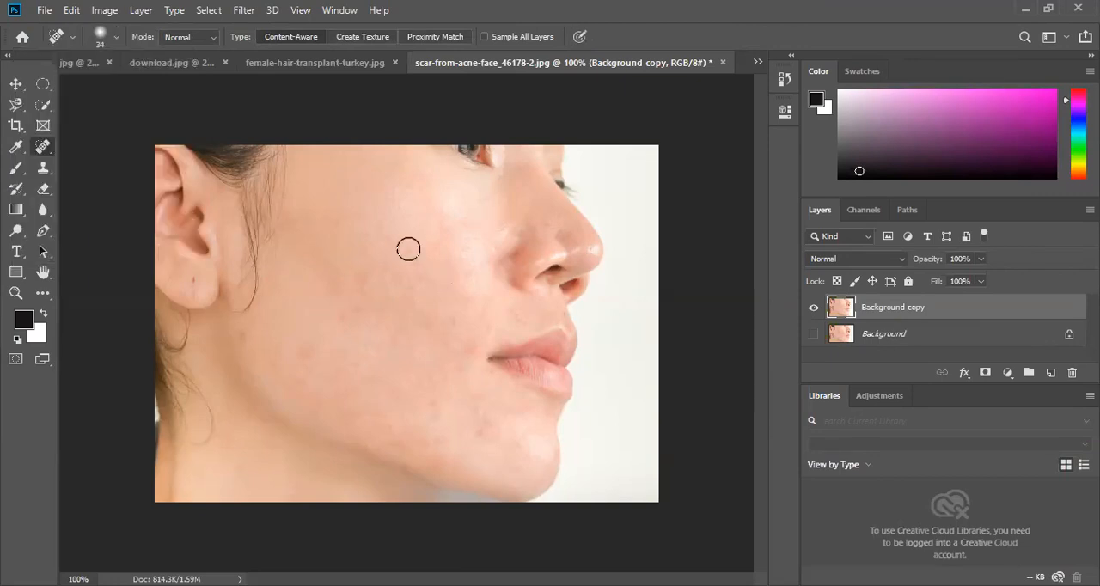
drag(408, 248, 427, 284)
drag(341, 294, 355, 301)
drag(467, 331, 472, 351)
click(515, 311)
drag(452, 273, 453, 274)
- Paint out the upper part of the stray hair strand hanging in front of the ear
click(335, 10)
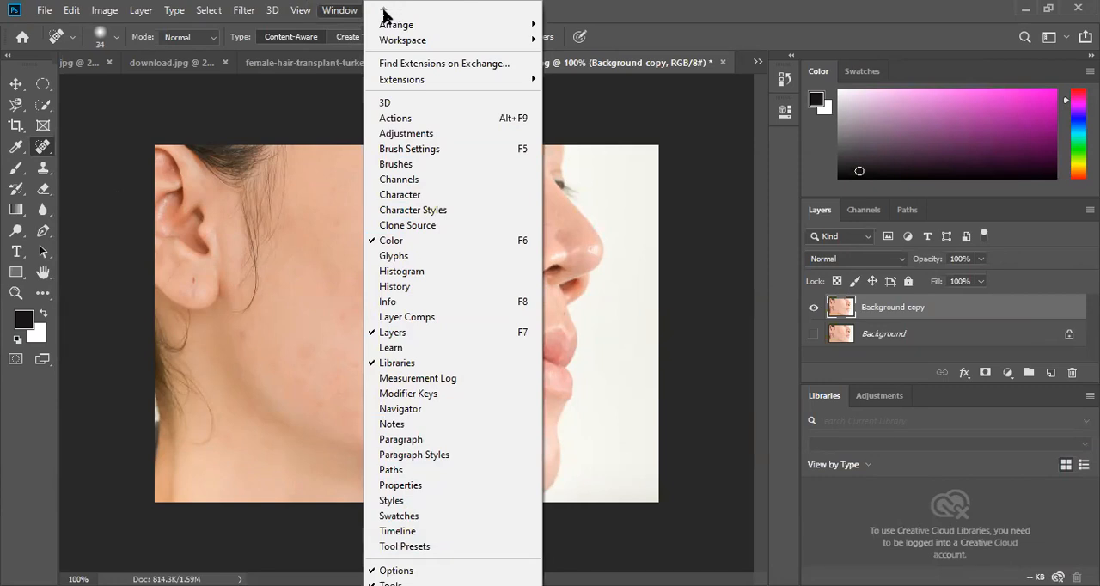
click(332, 10)
drag(265, 245, 258, 283)
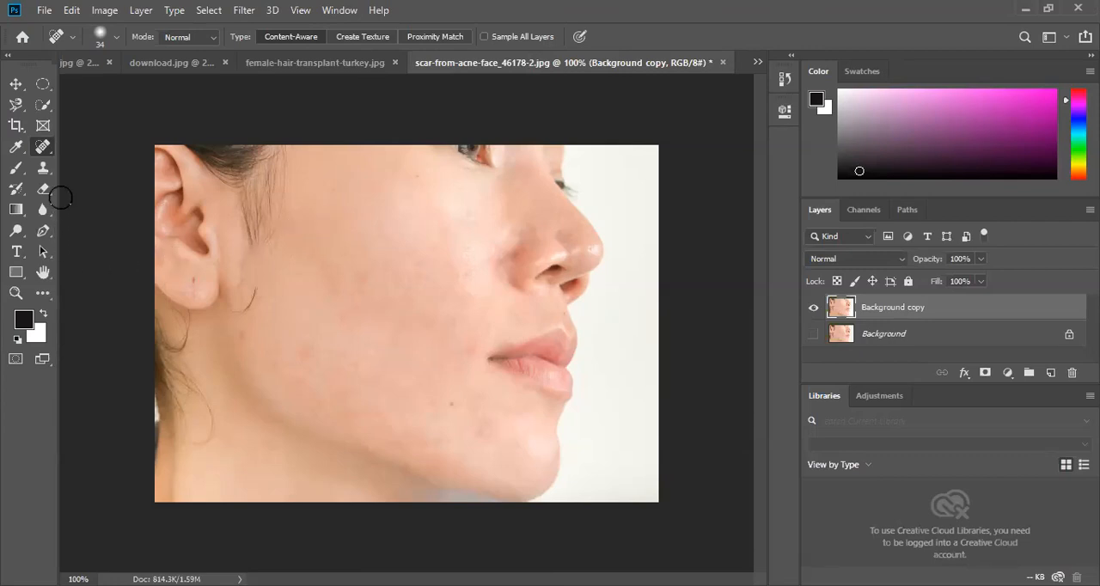
- Review the recorded Spot Healing Brush strokes in the document's history
click(784, 79)
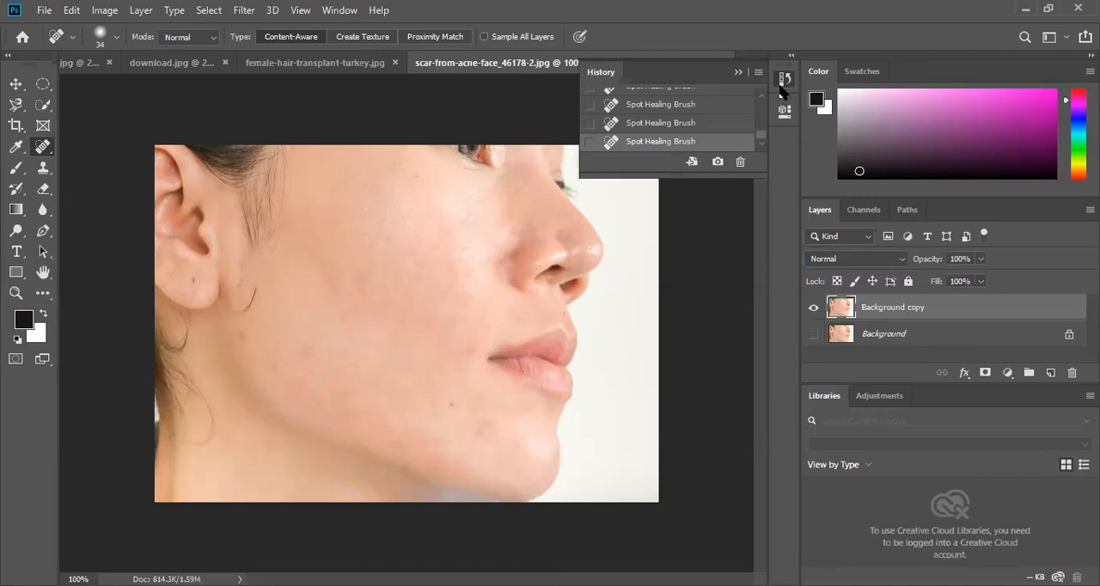
click(785, 81)
click(785, 81)
scroll(695, 120, up, 1)
scroll(695, 125, up, 3)
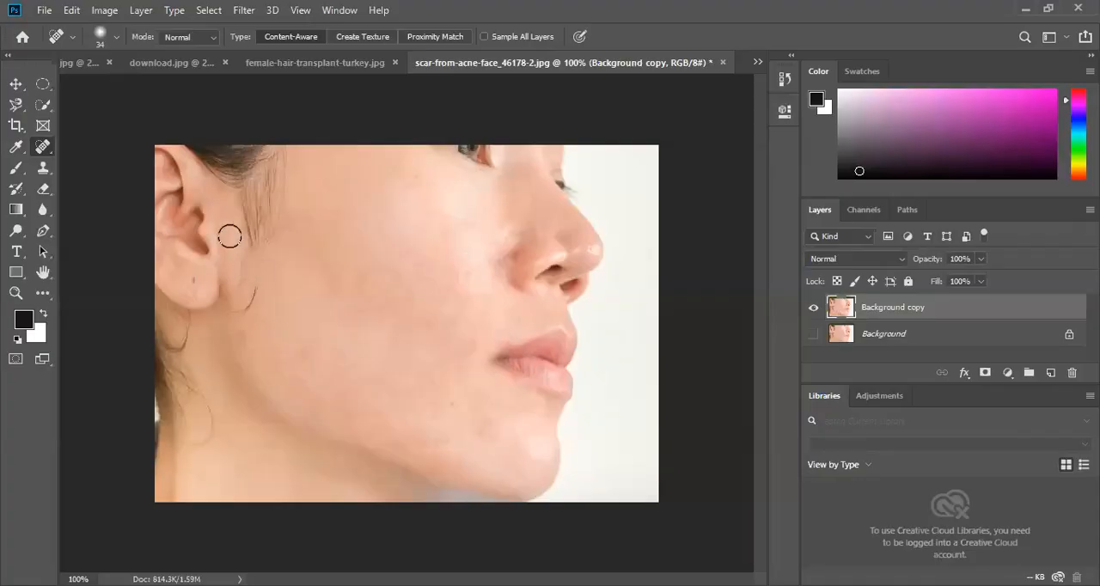
- Switch from the Spot Healing Brush to the Move tool
click(15, 84)
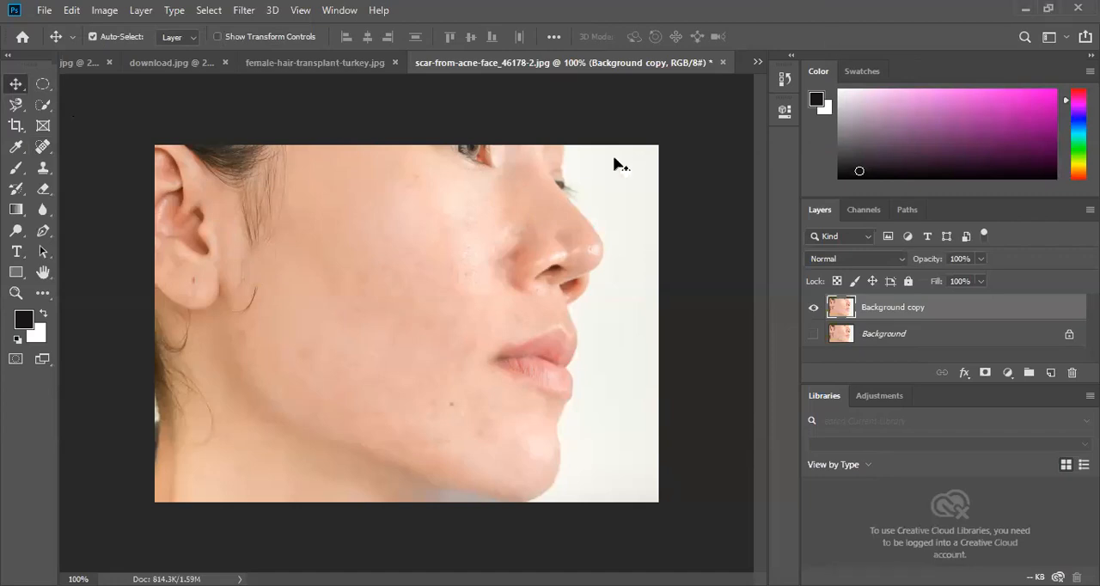
click(44, 148)
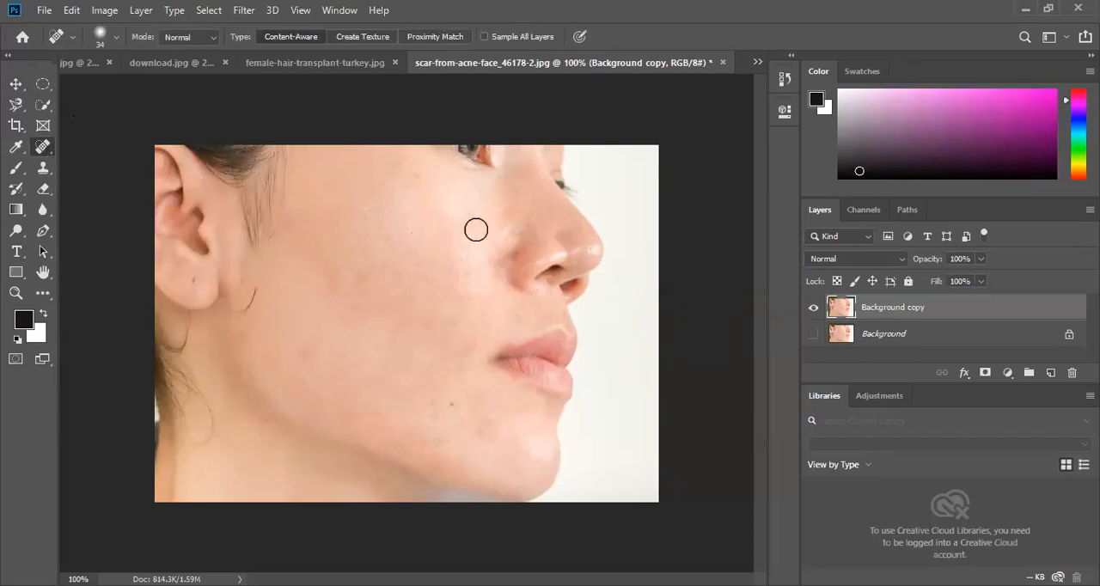
click(15, 85)
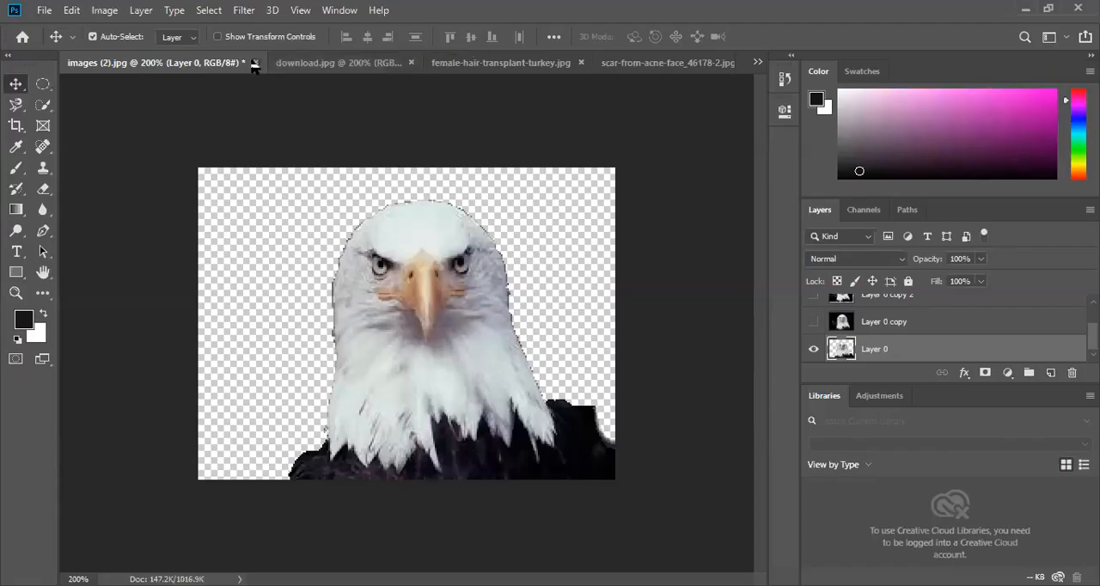
- Close images (2).jpg and download.jpg without saving their changes
click(255, 65)
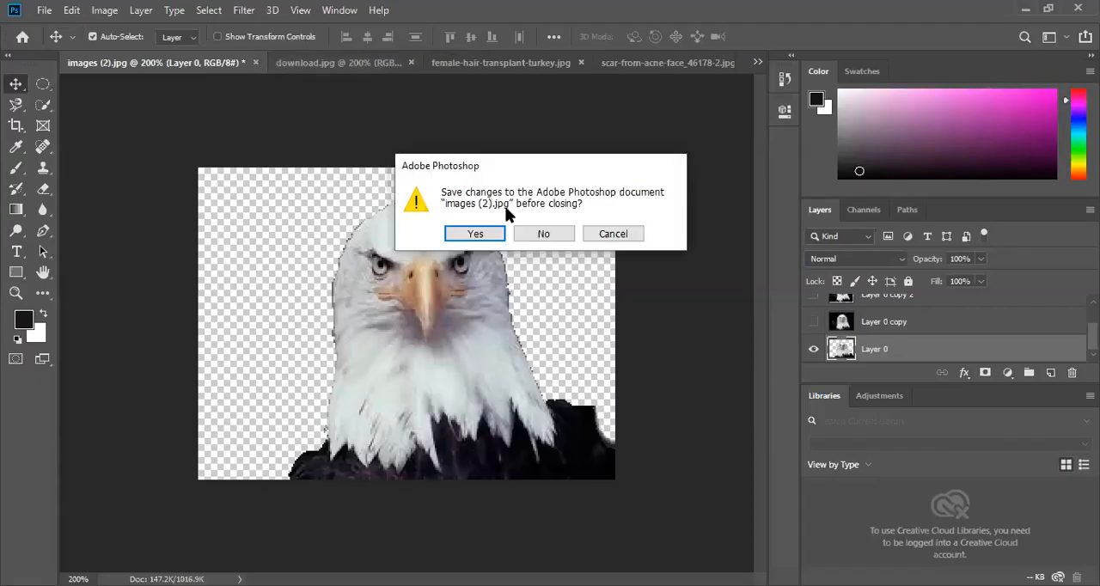
click(551, 231)
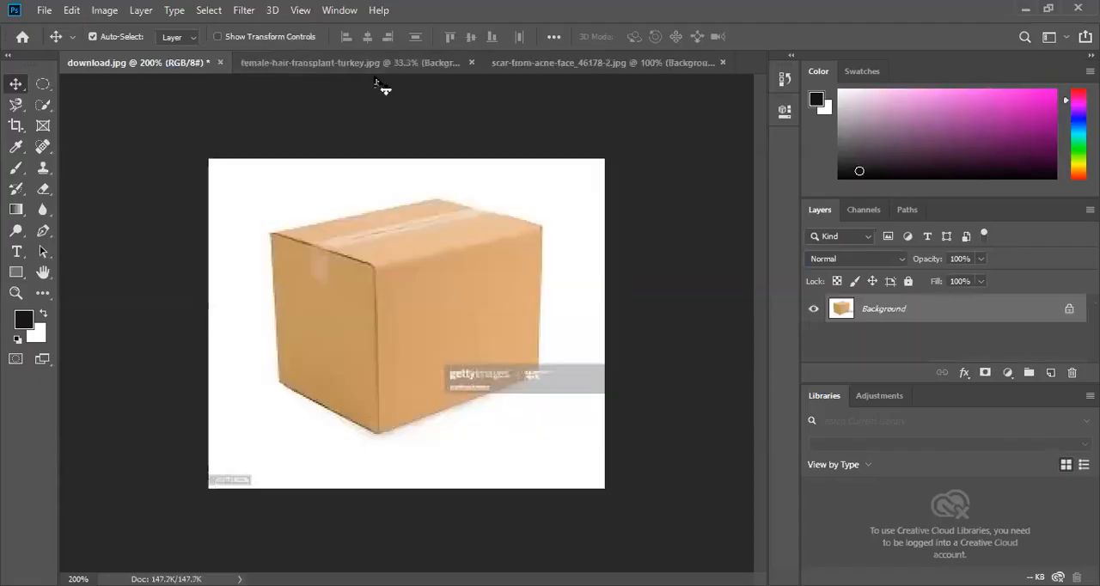
click(220, 63)
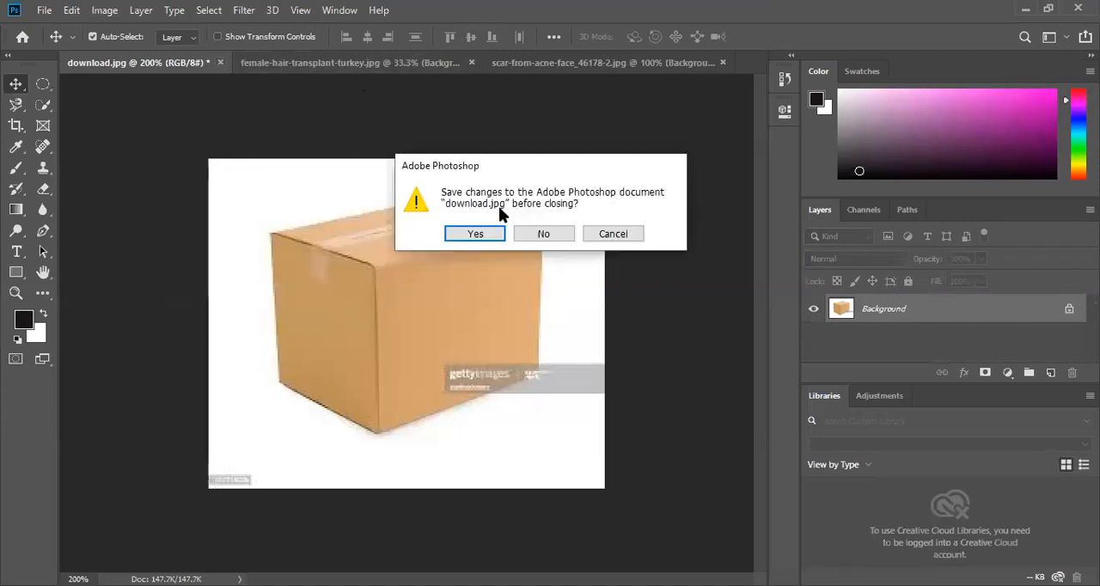
click(539, 232)
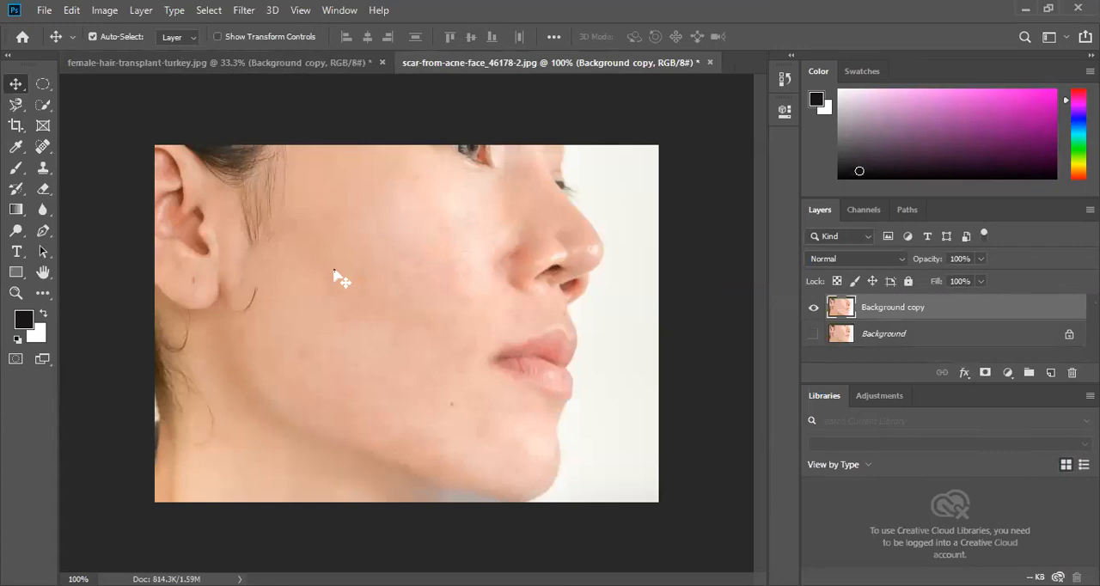
- Start a new document from the Web Most Common preset and set its width to 550 pixels
click(45, 11)
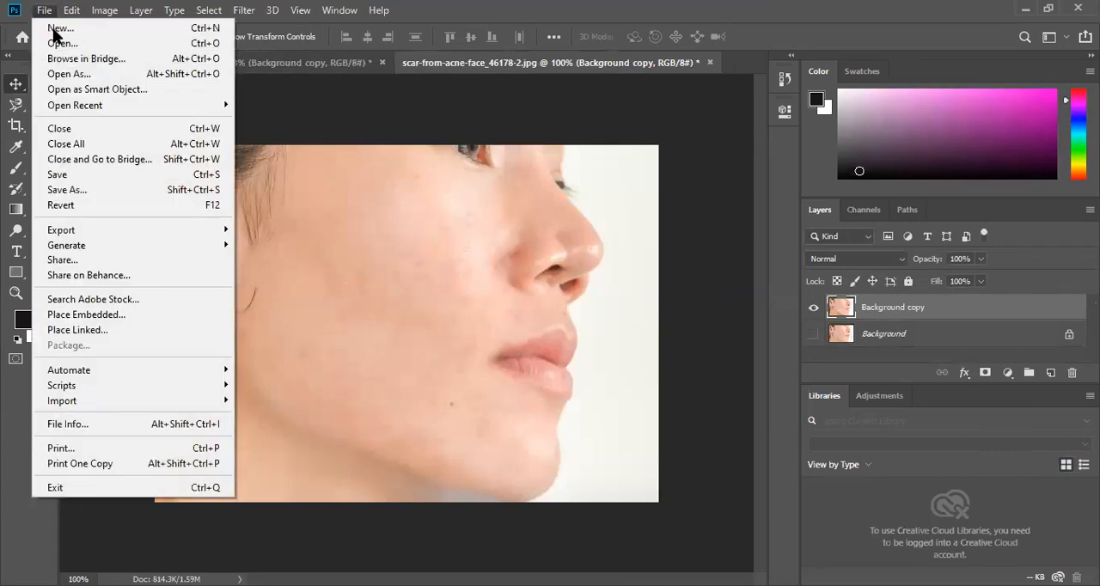
click(54, 29)
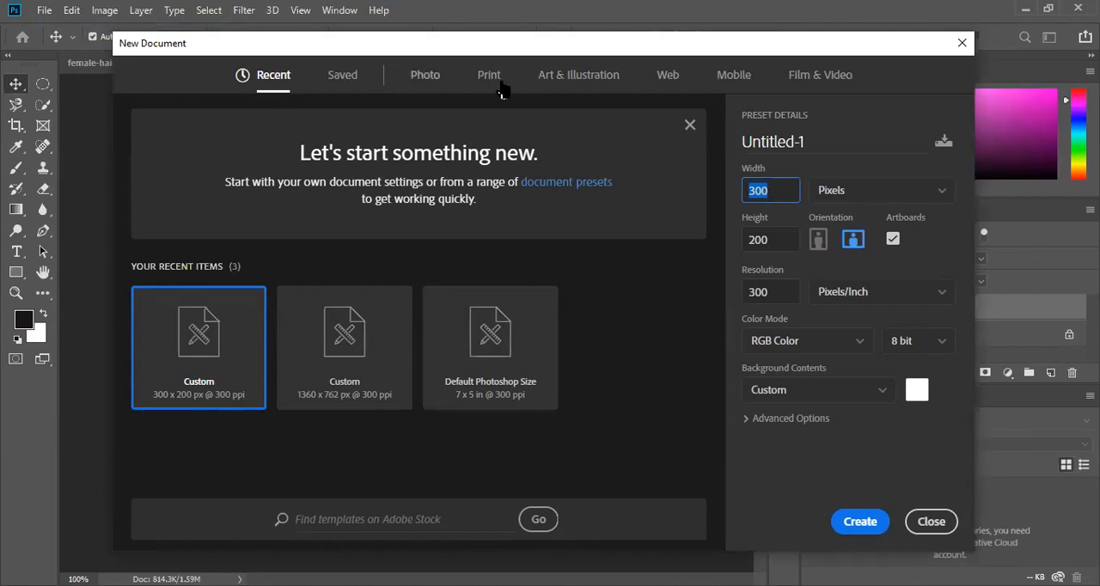
click(675, 77)
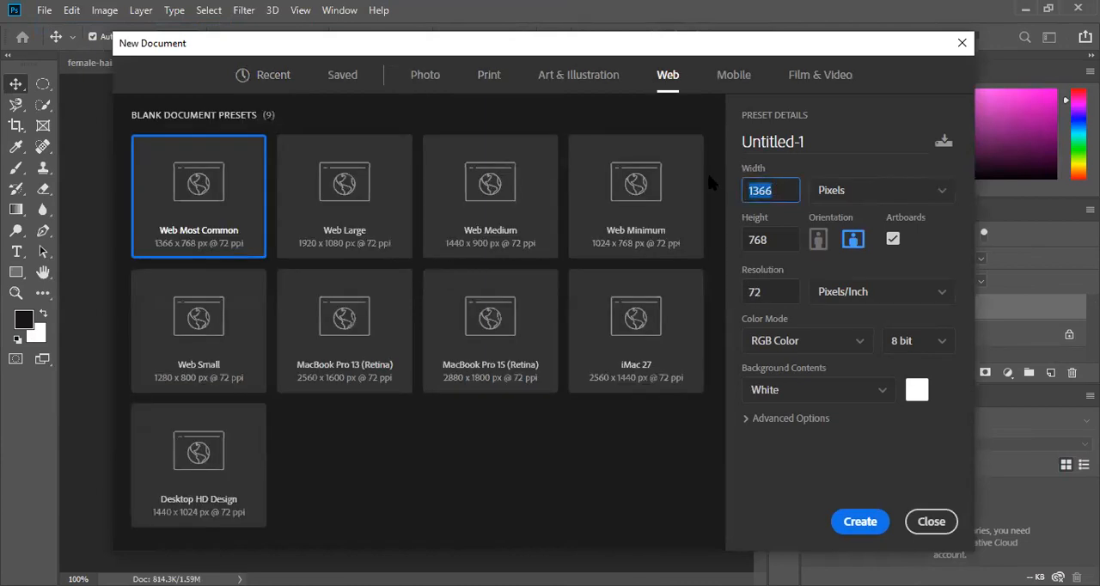
text(550)
click(873, 198)
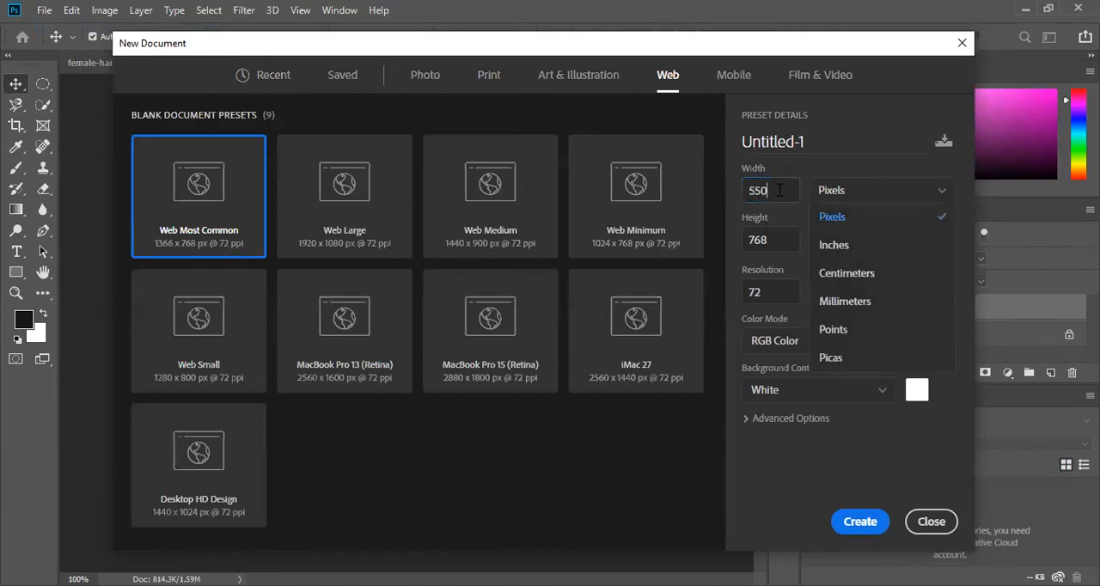
double_click(776, 190)
- Set the new document's height to 370 pixels and resolution to 300 pixels/inch, and create it
click(773, 242)
double_click(774, 242)
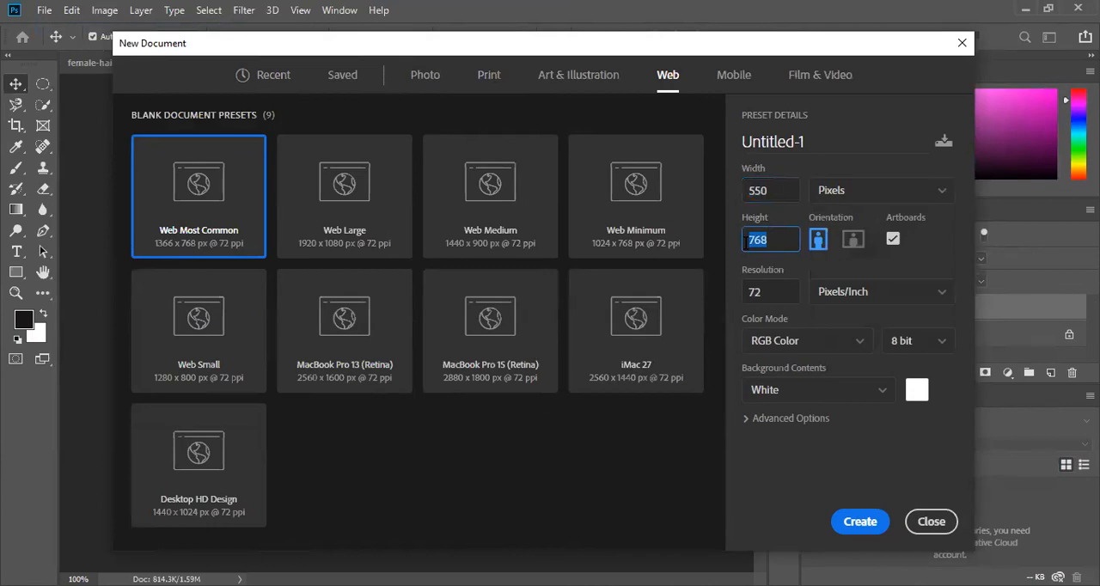
text(370)
key(Tab)
text(3)
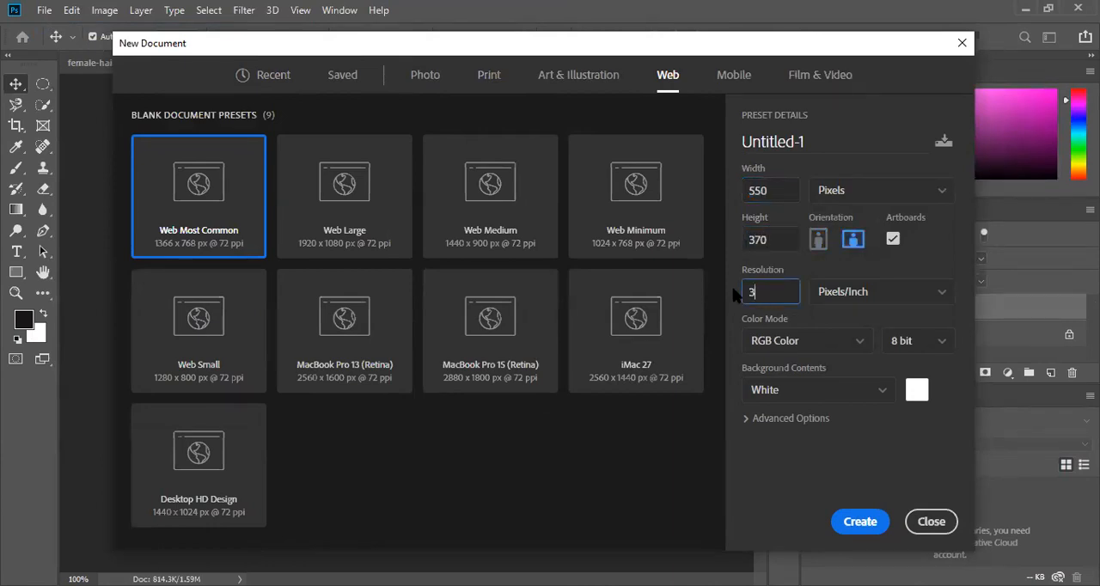
text(00)
click(853, 528)
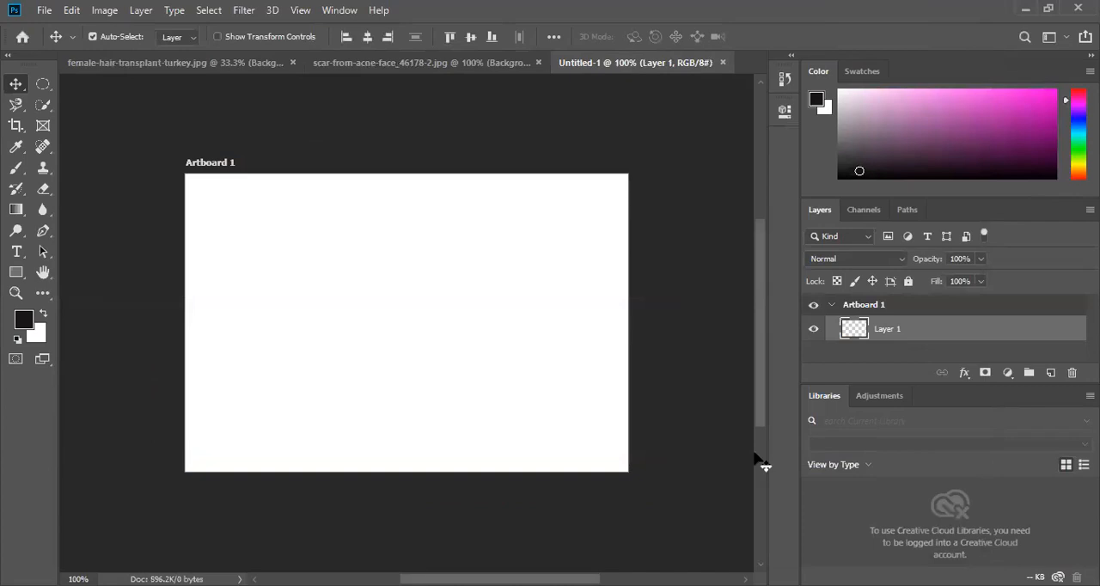
- Copy the retouched face layer into Untitled-1 and scale it to about 44%, placed against the artboard's right edge at mid-height
click(387, 64)
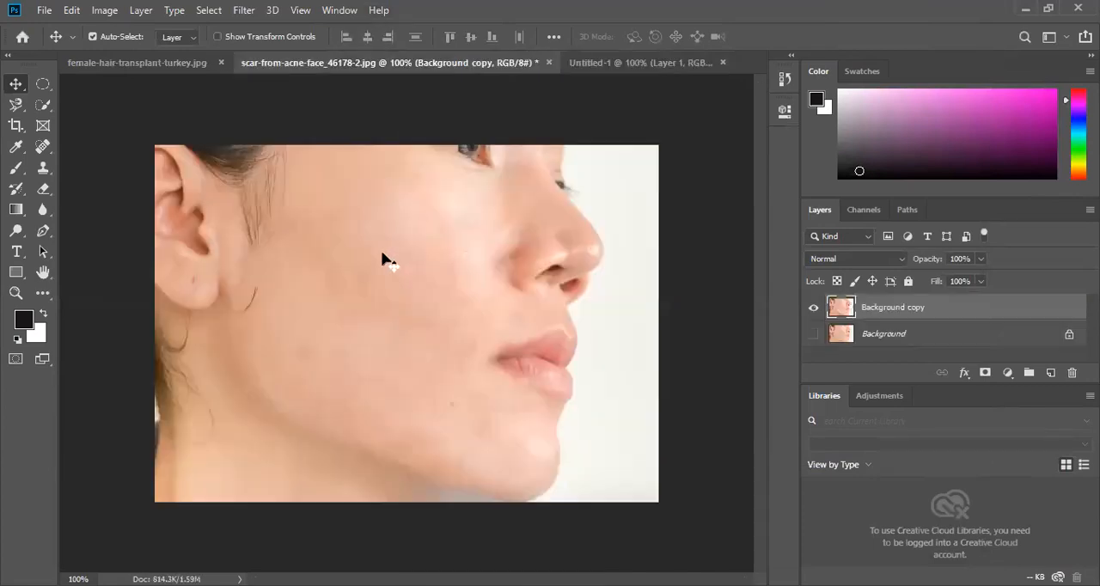
drag(297, 242, 477, 335)
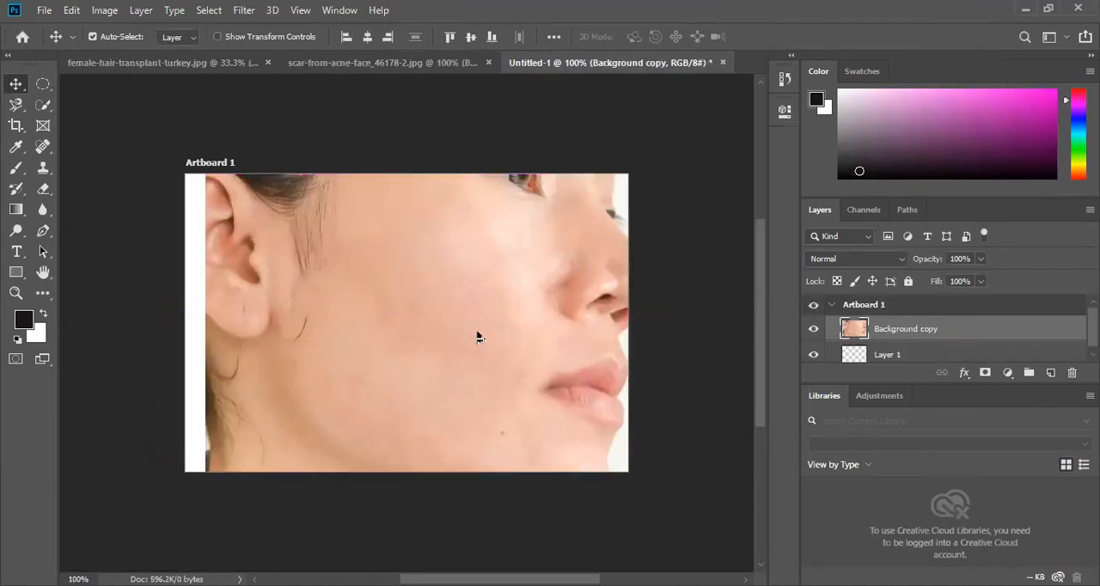
key(ctrl+t)
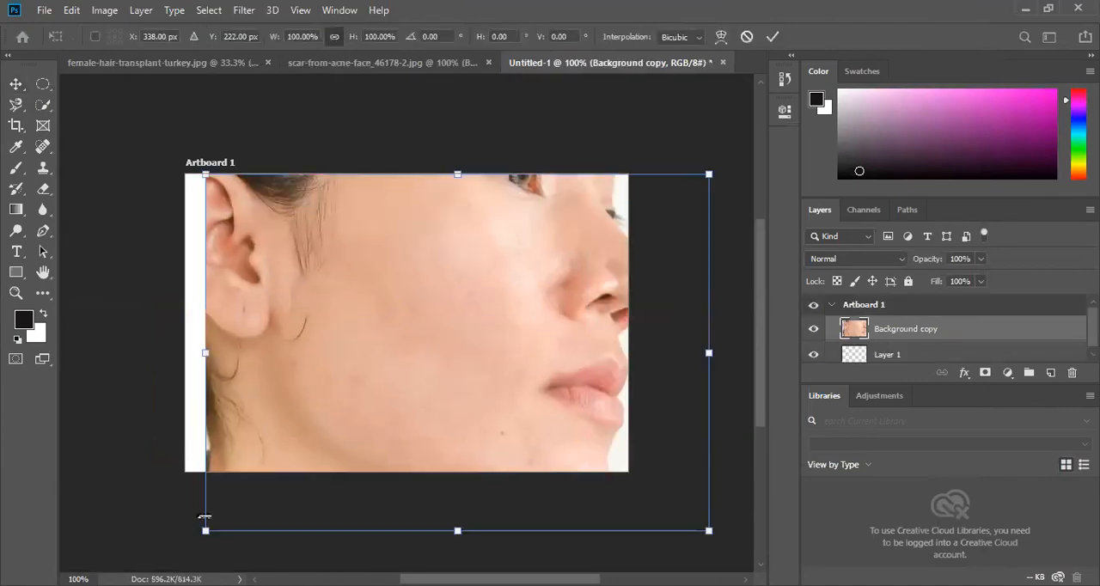
drag(204, 531, 405, 419)
drag(482, 359, 435, 398)
drag(655, 443, 614, 429)
drag(540, 367, 547, 367)
drag(335, 319, 416, 320)
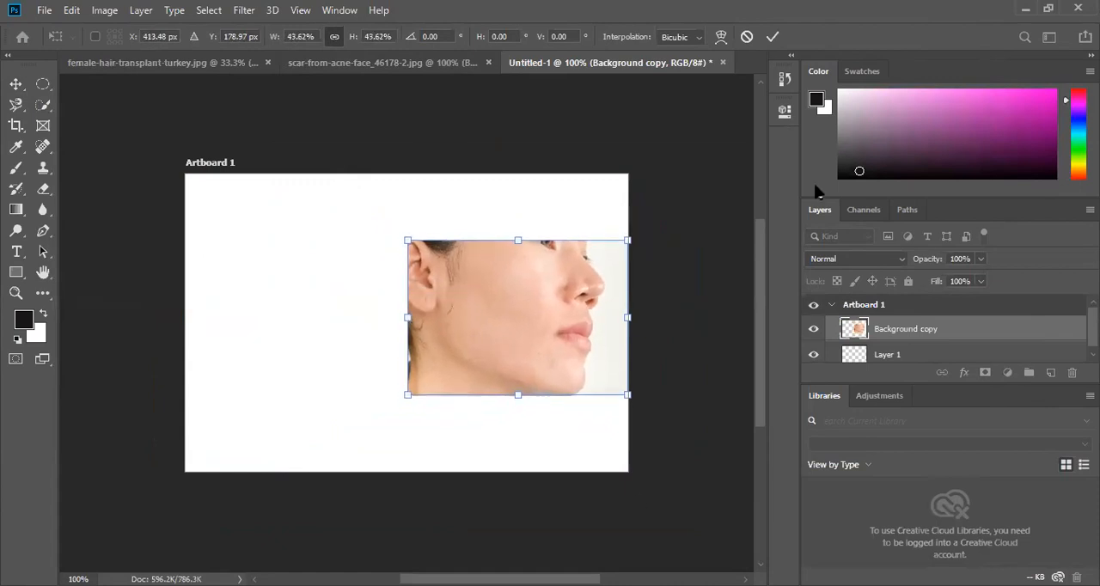
click(773, 36)
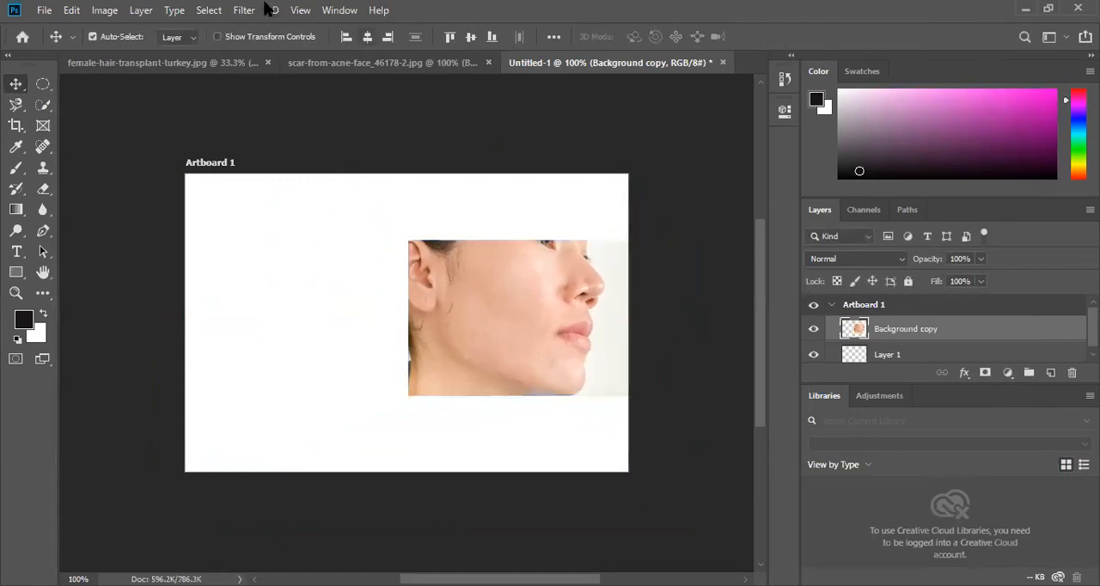
- Place the original scar-from-acne-face_46178-2 image as an embedded object in Untitled-1
click(43, 11)
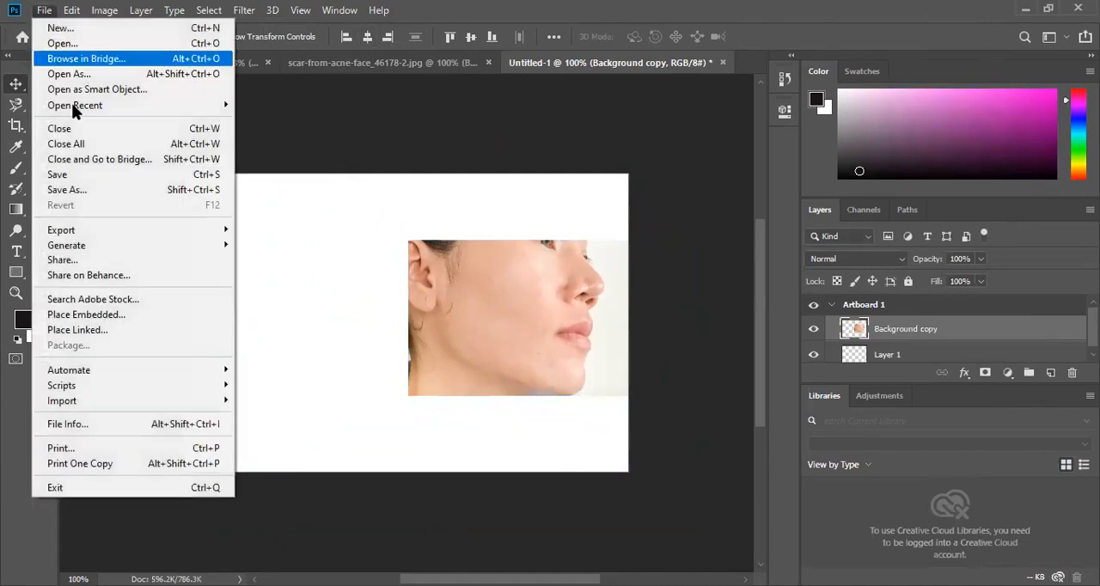
click(86, 314)
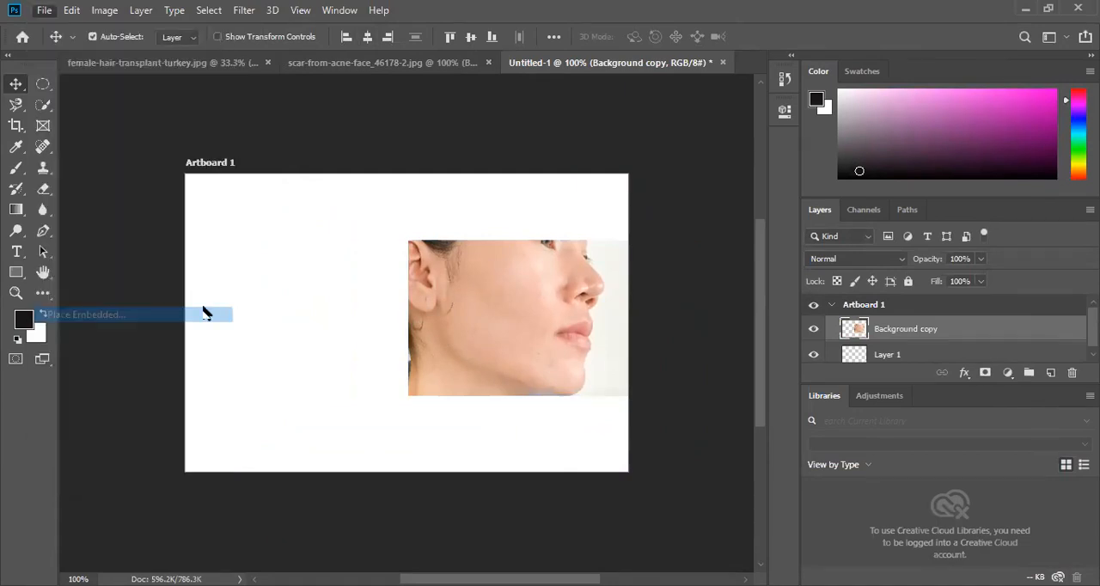
click(238, 138)
click(392, 361)
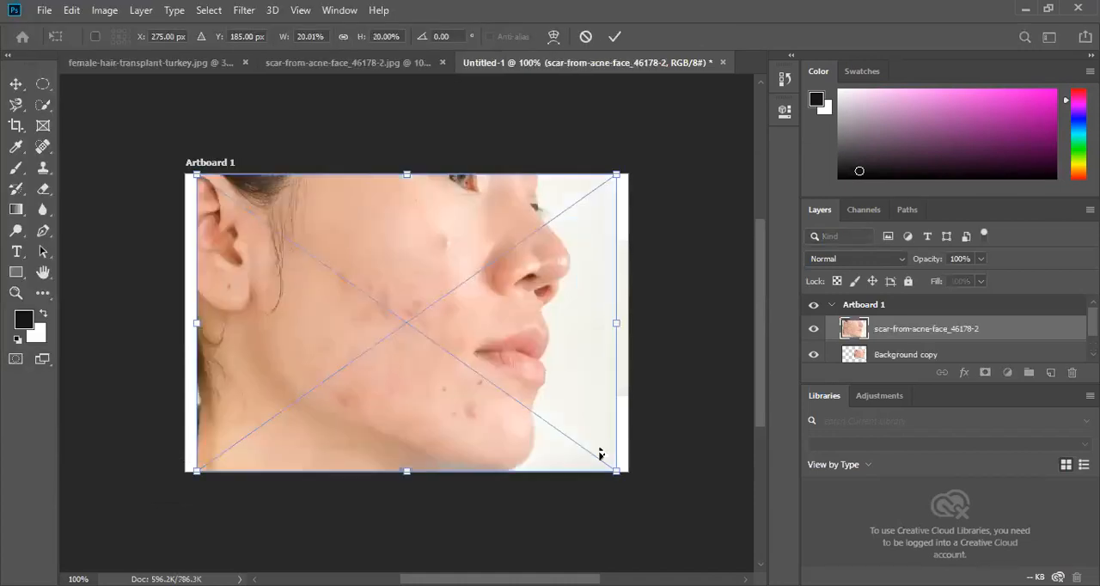
- Scale the placed original photo to about 10% and position it at the artboard's left edge, level with the retouched face
drag(427, 329, 395, 309)
drag(338, 270, 335, 336)
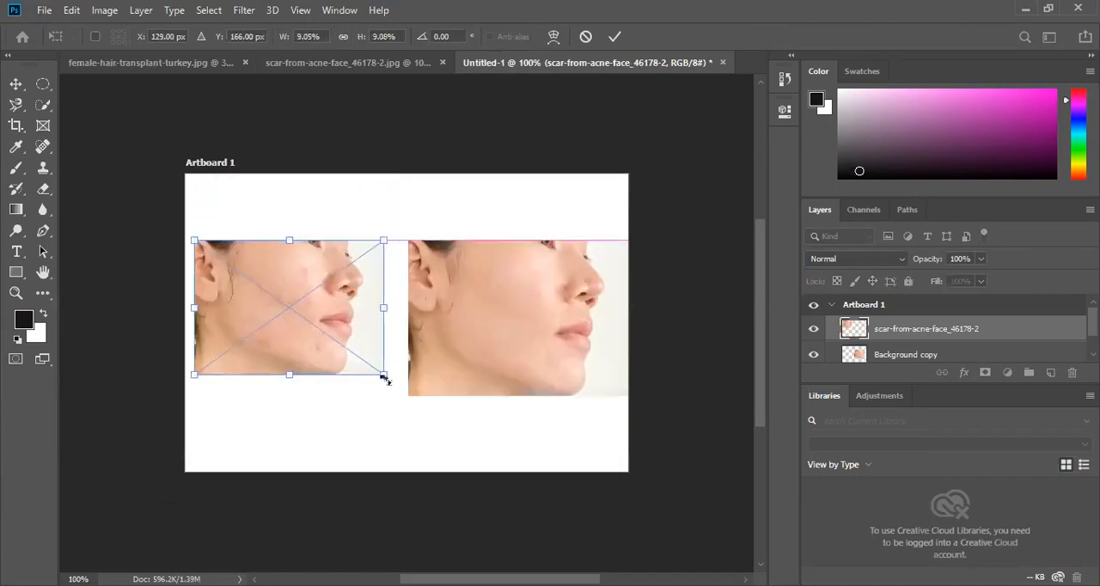
drag(400, 393, 406, 405)
drag(297, 376, 286, 378)
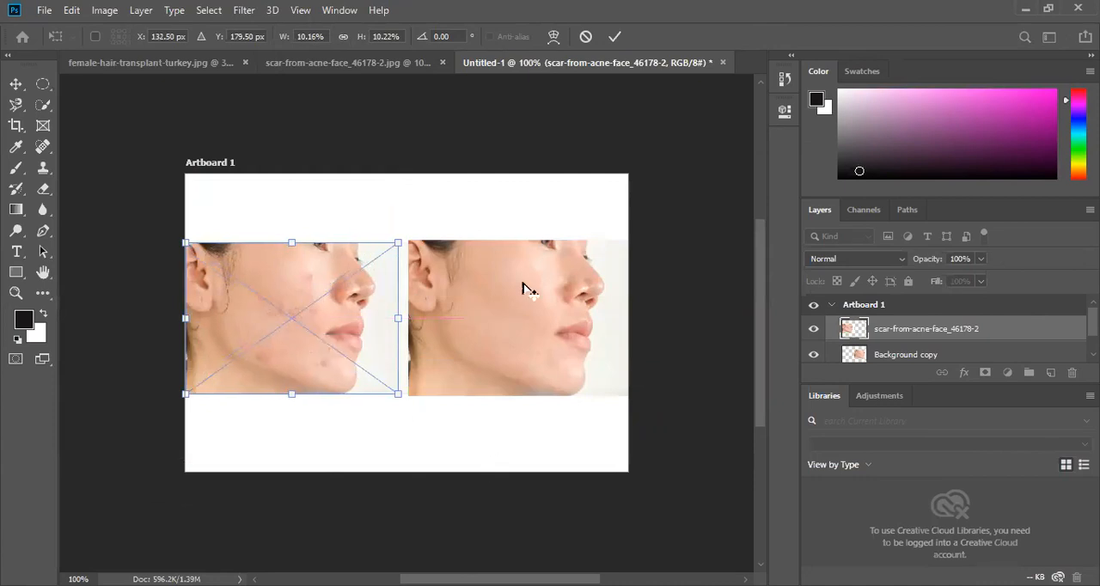
click(615, 36)
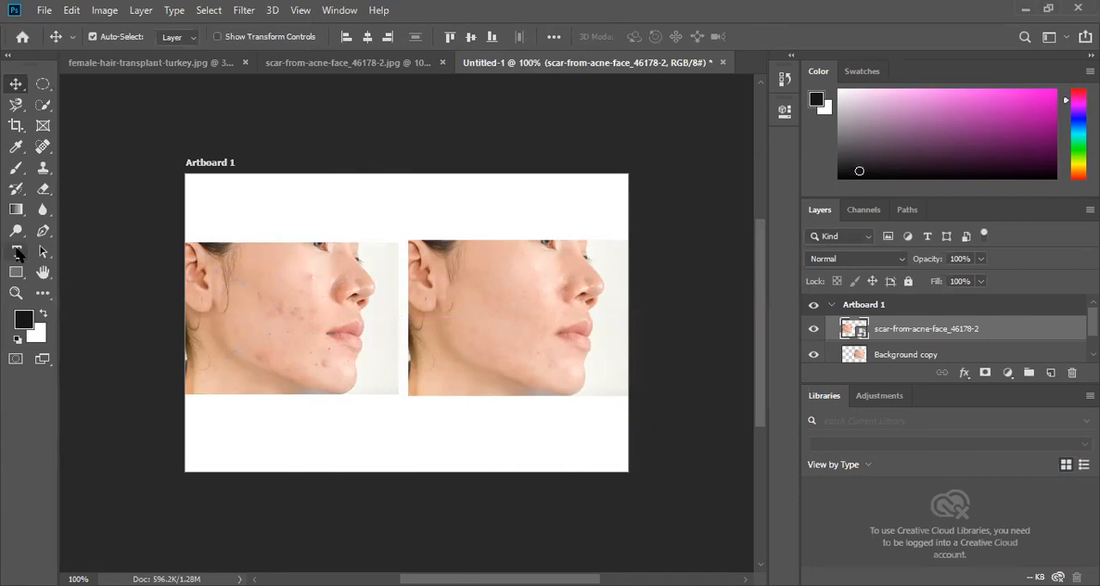
- Add the horizontal text "Before" in Lucida Bright, Regular, 12 pt, above the original acne photo
click(18, 253)
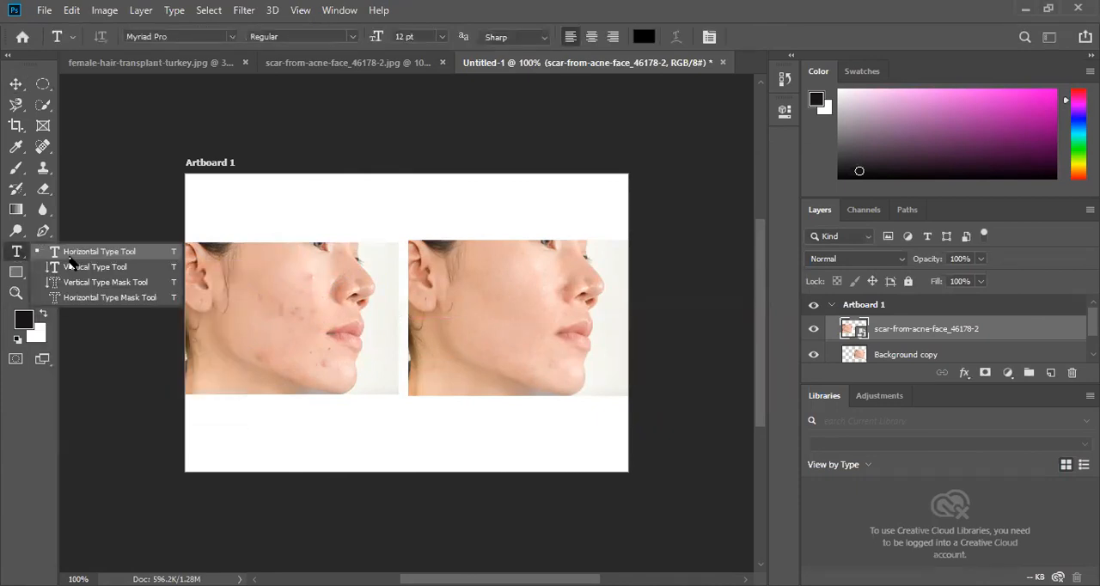
click(372, 146)
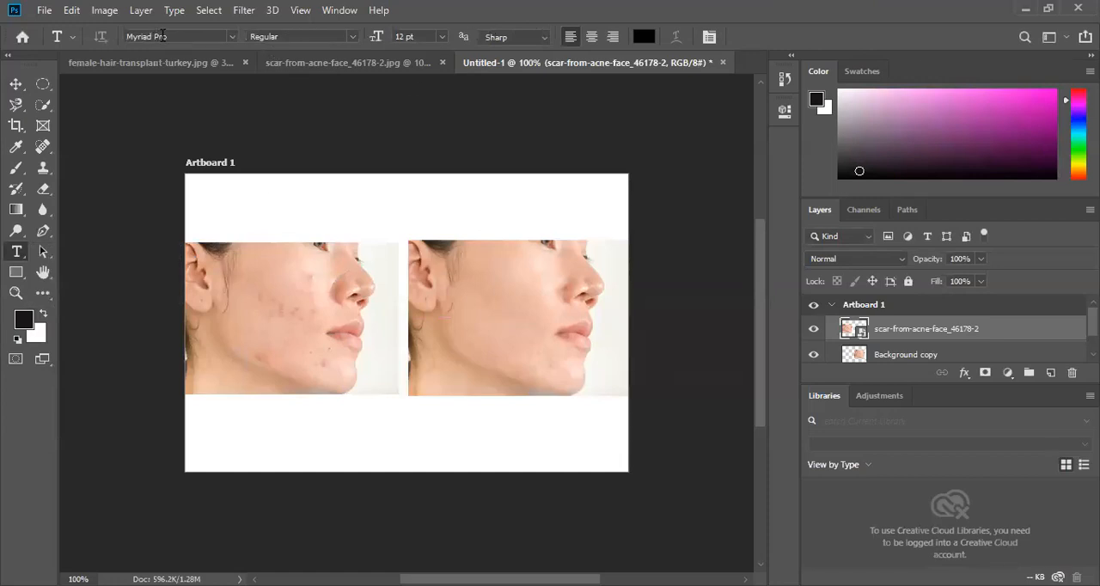
click(236, 38)
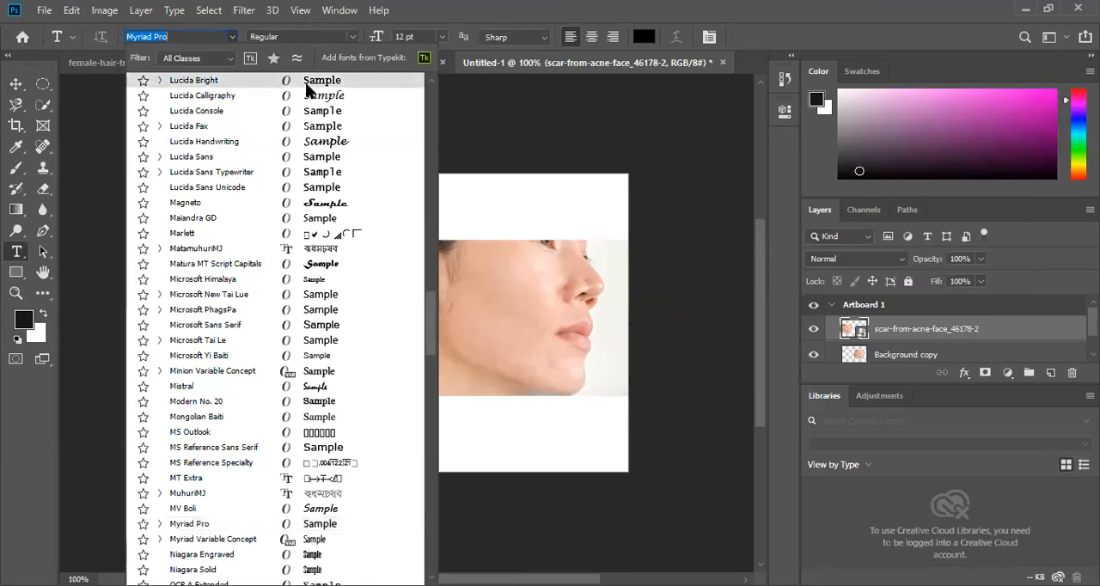
click(308, 82)
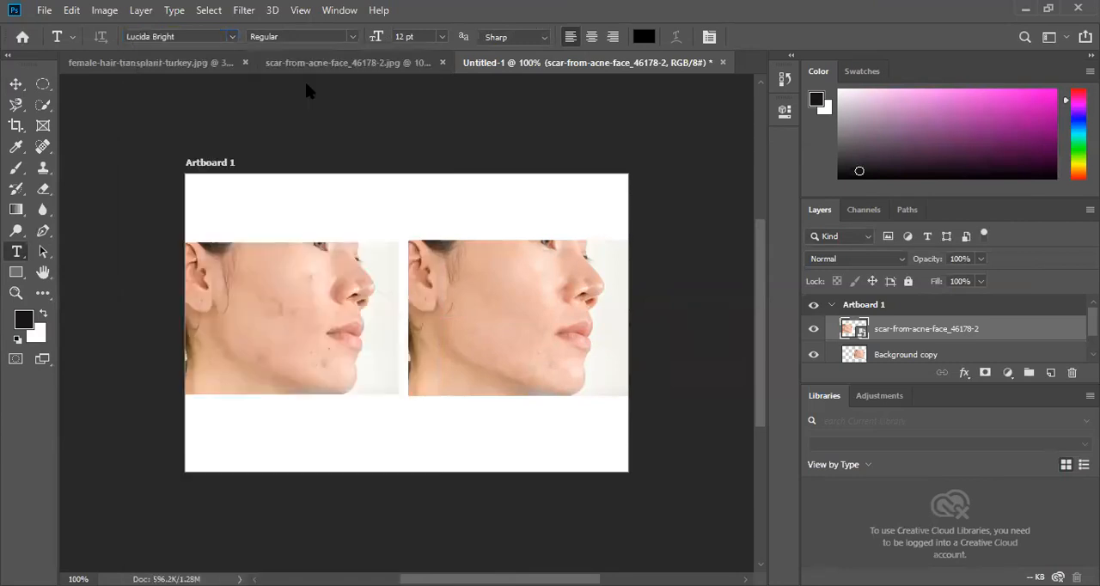
click(216, 222)
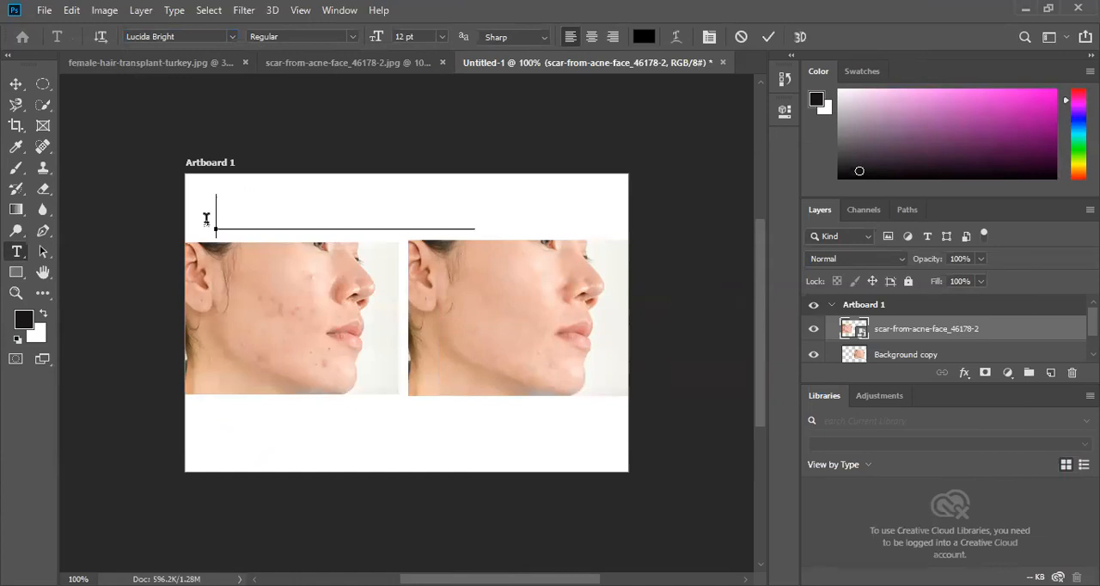
text(BLorem Ipsum)
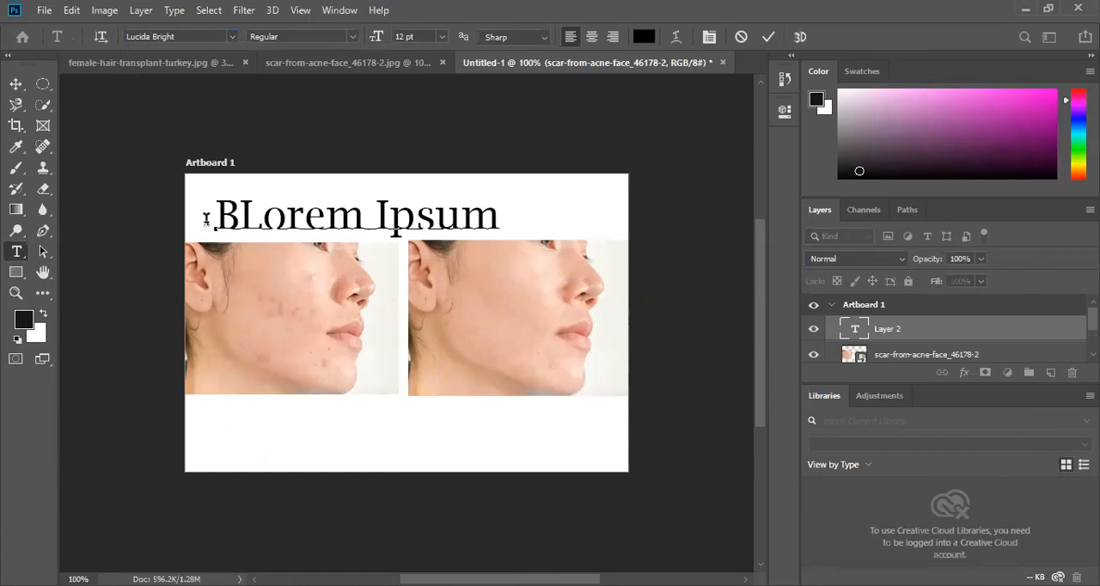
drag(327, 216, 206, 220)
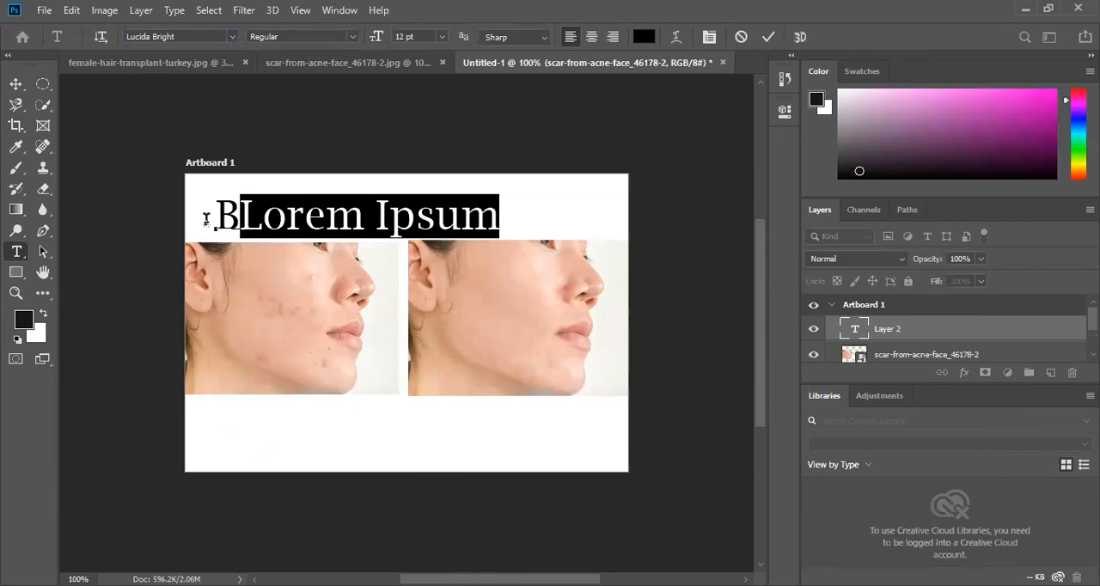
key(BackSpace)
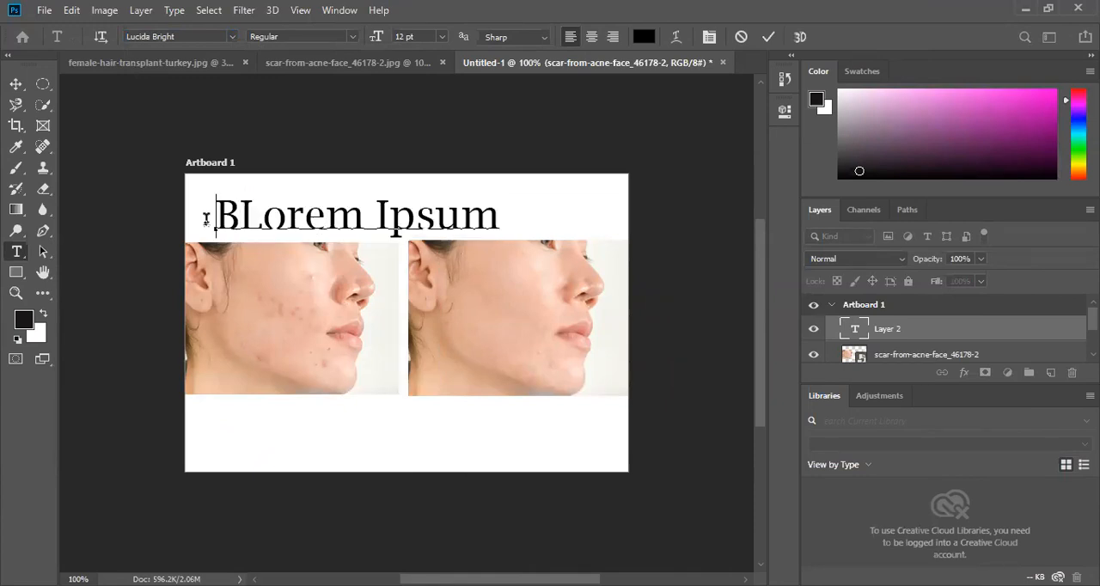
text(Be)
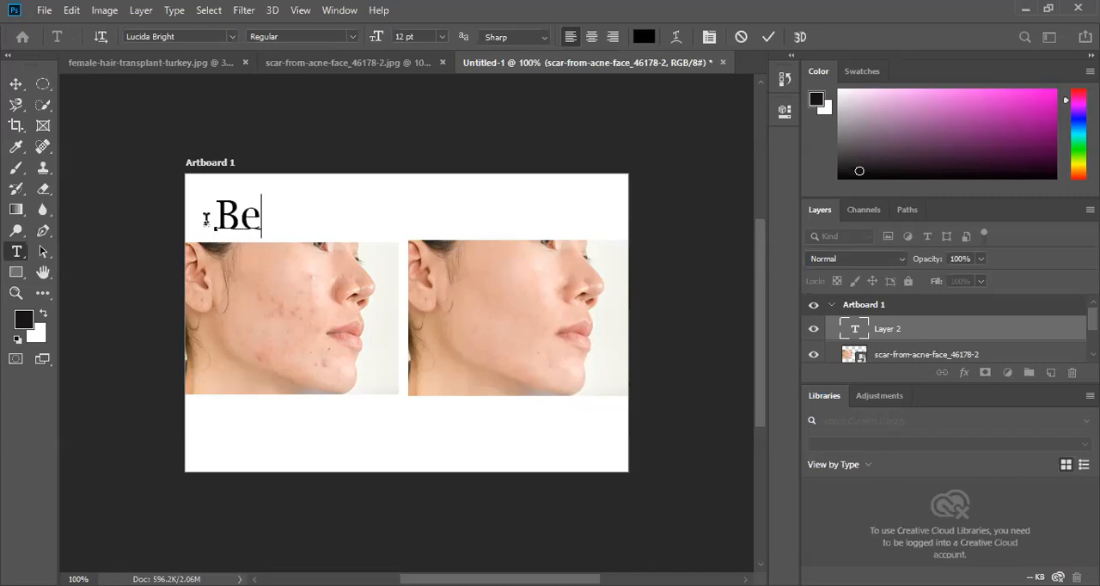
text(f)
key(BackSpace)
text(or)
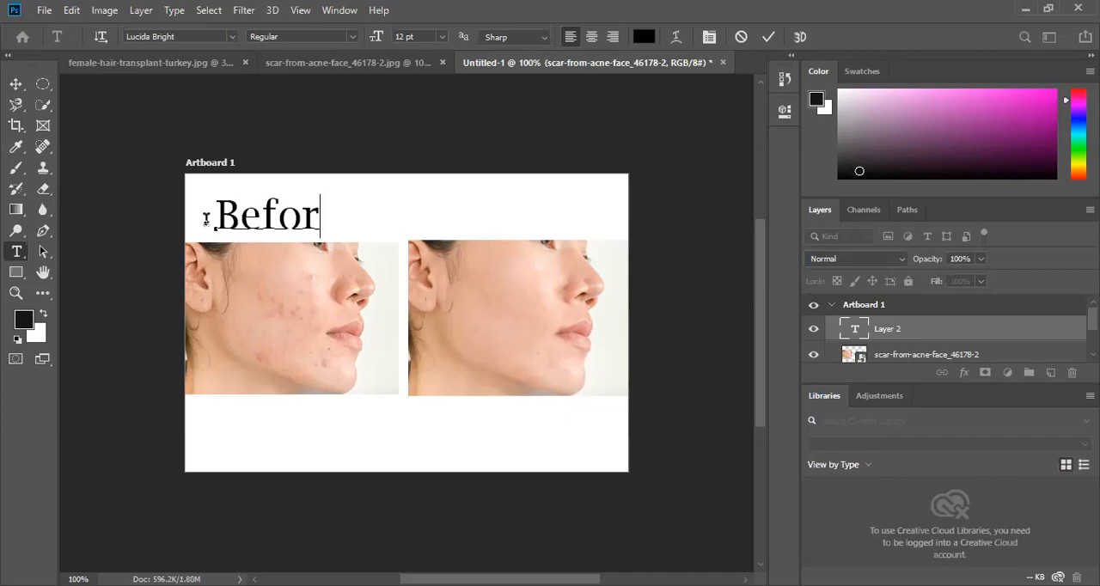
text(e)
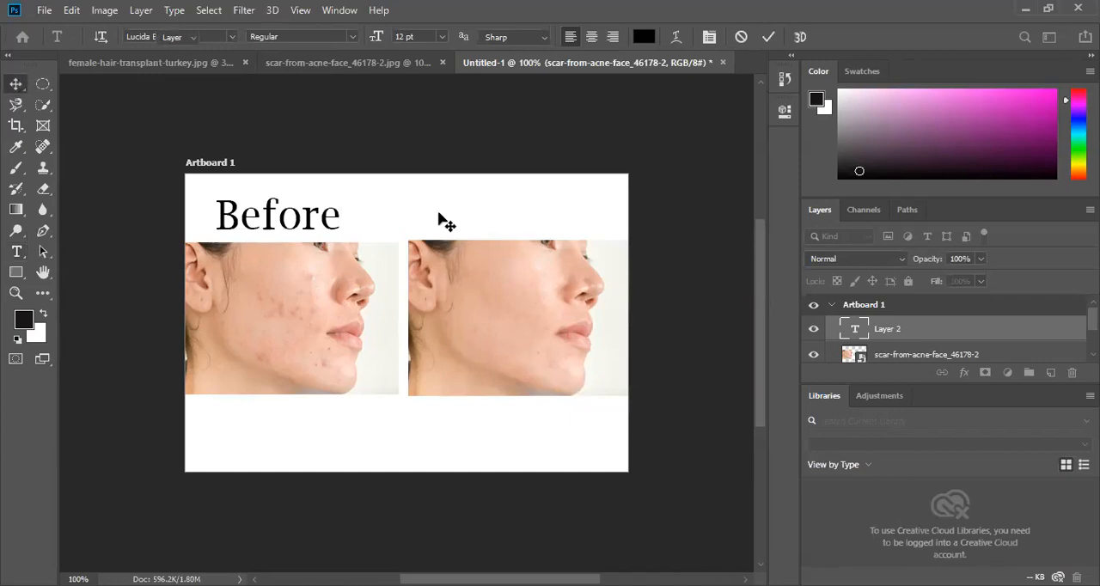
- Add the text "After" above the retouched face and move it level with the "Before" heading
click(16, 255)
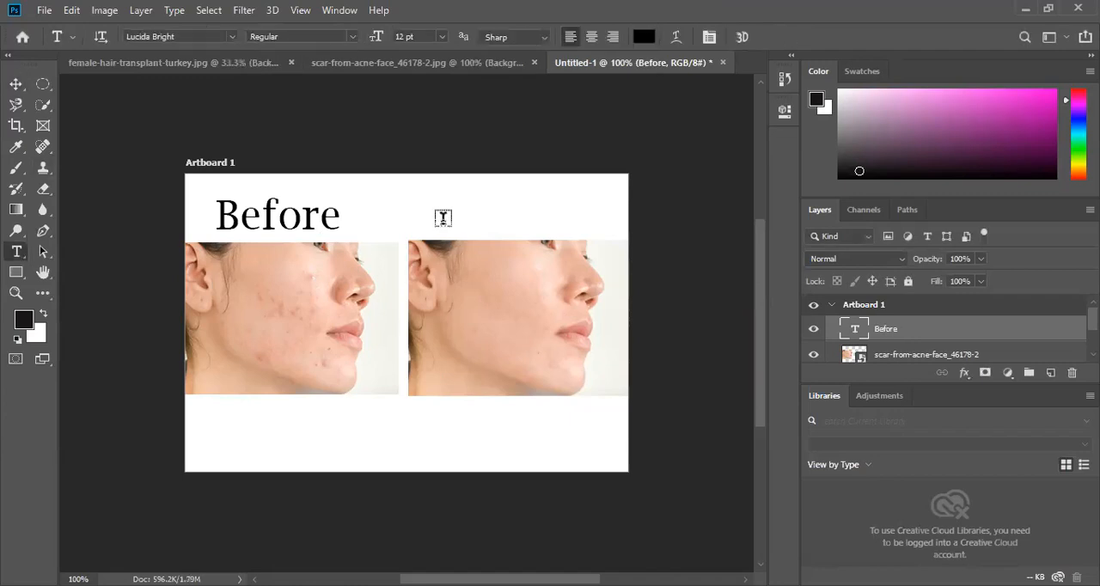
click(524, 221)
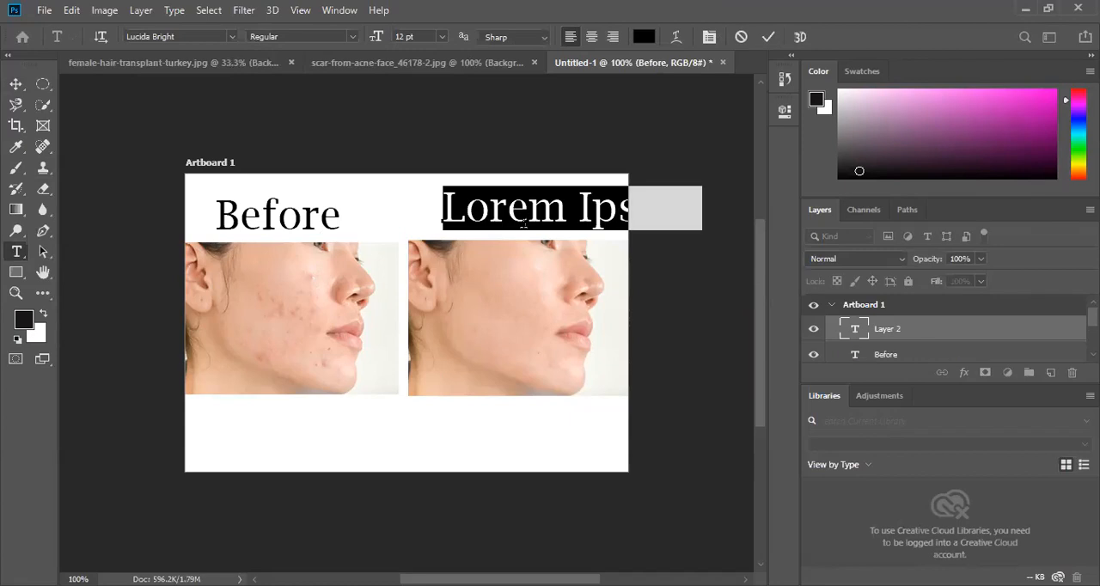
text(A)
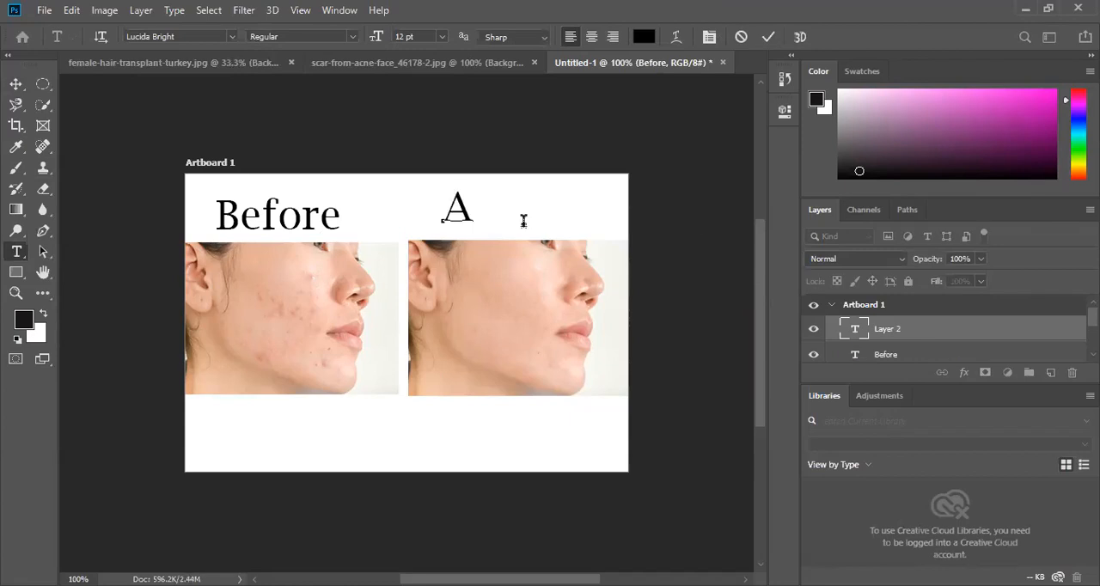
text(fter)
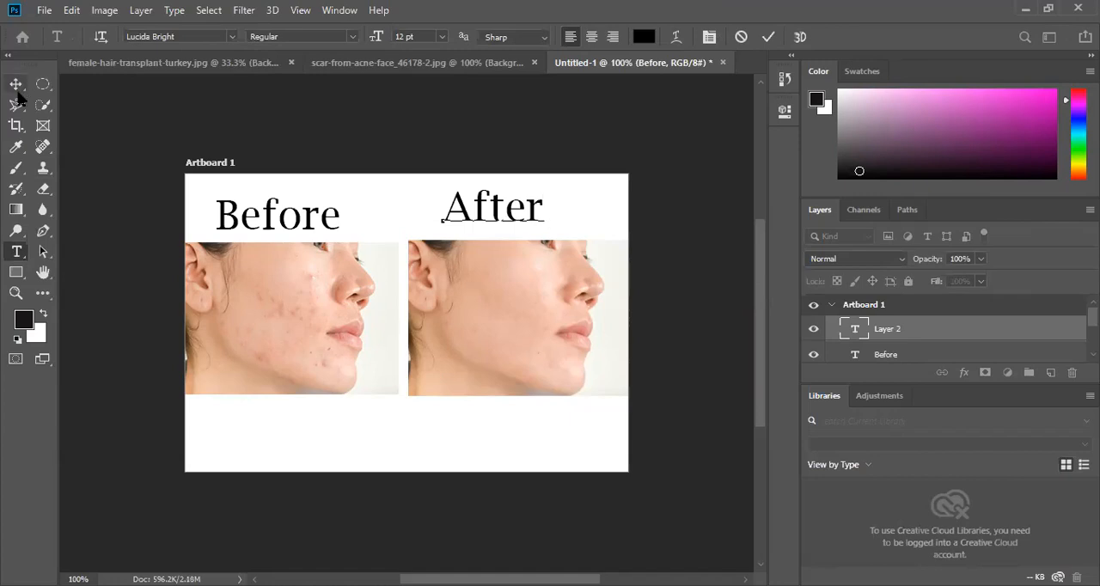
click(15, 84)
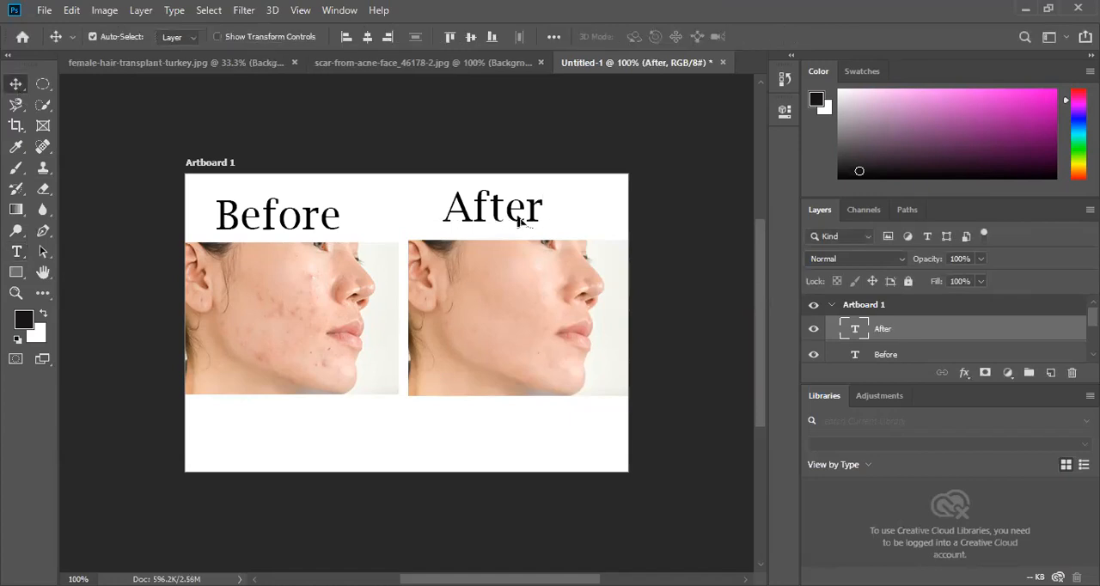
drag(519, 223, 524, 229)
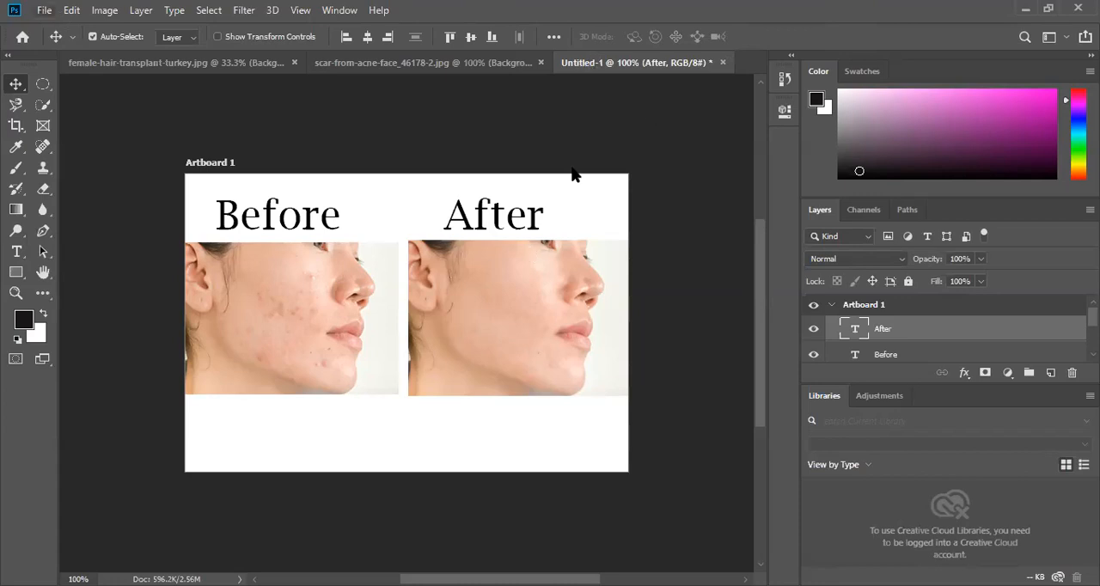
- Save the comparison document to the Desktop in Photoshop (PSD) format under the file name 01
click(69, 11)
click(47, 7)
click(38, 16)
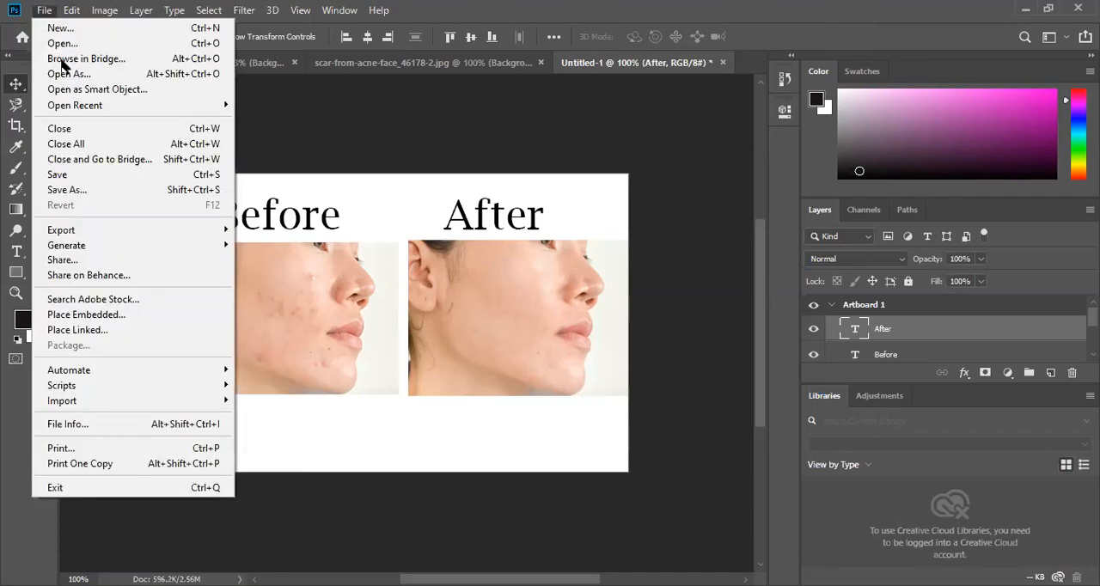
click(103, 190)
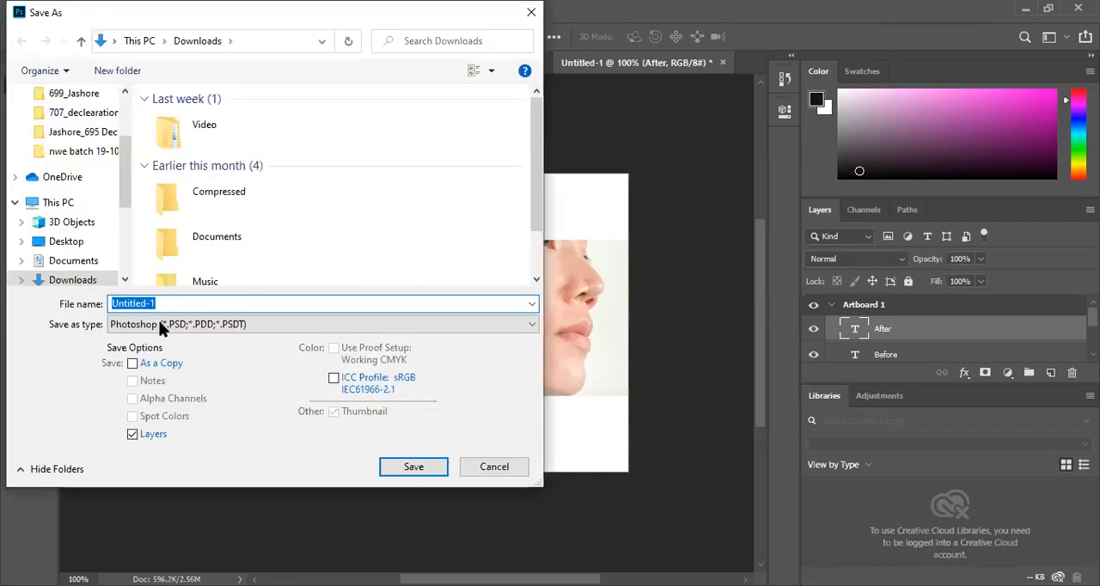
click(200, 331)
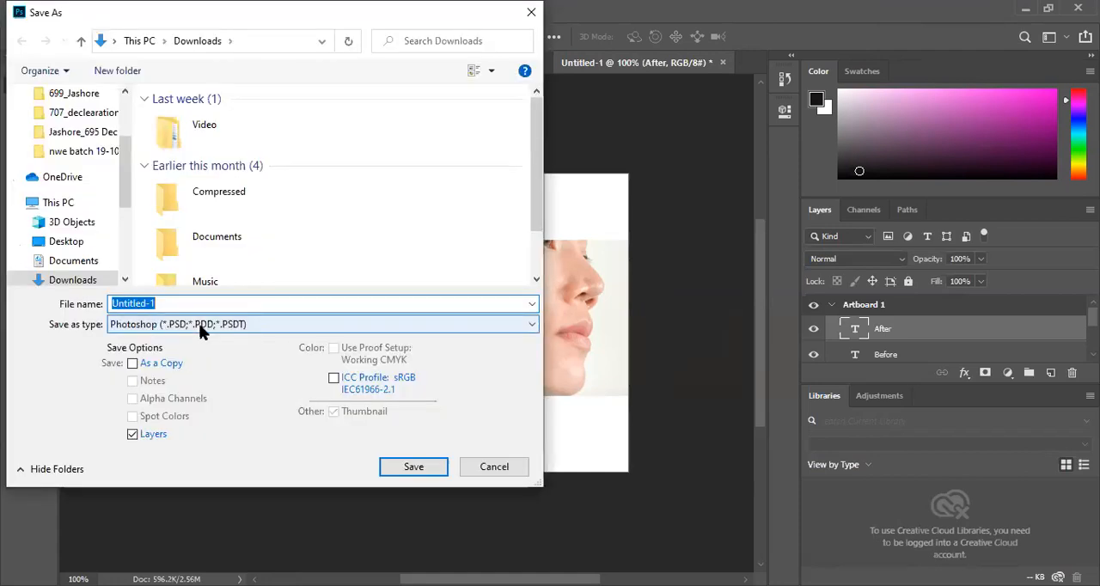
click(199, 334)
double_click(110, 302)
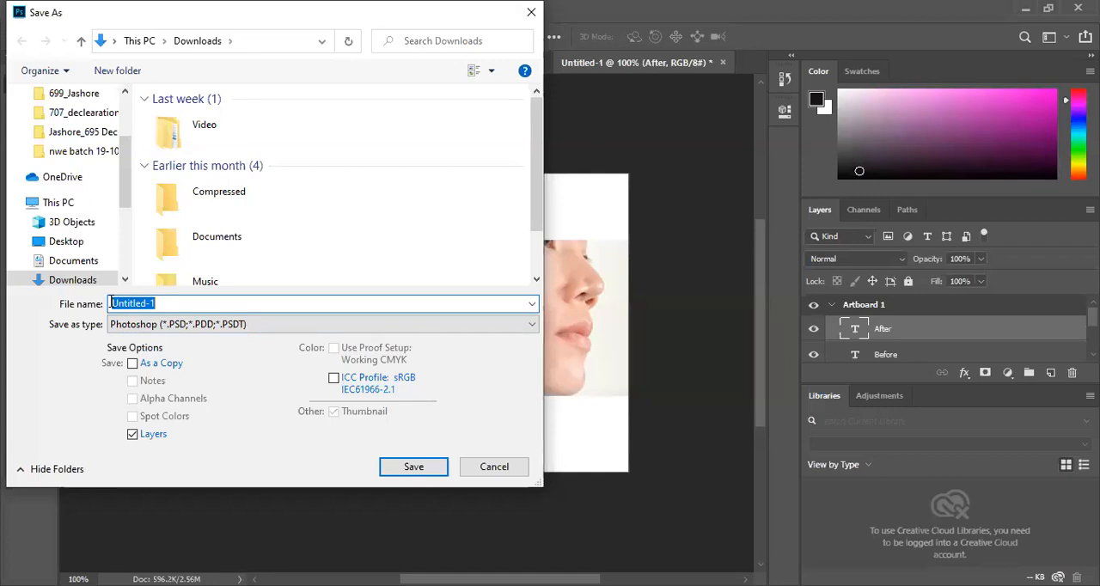
text(01)
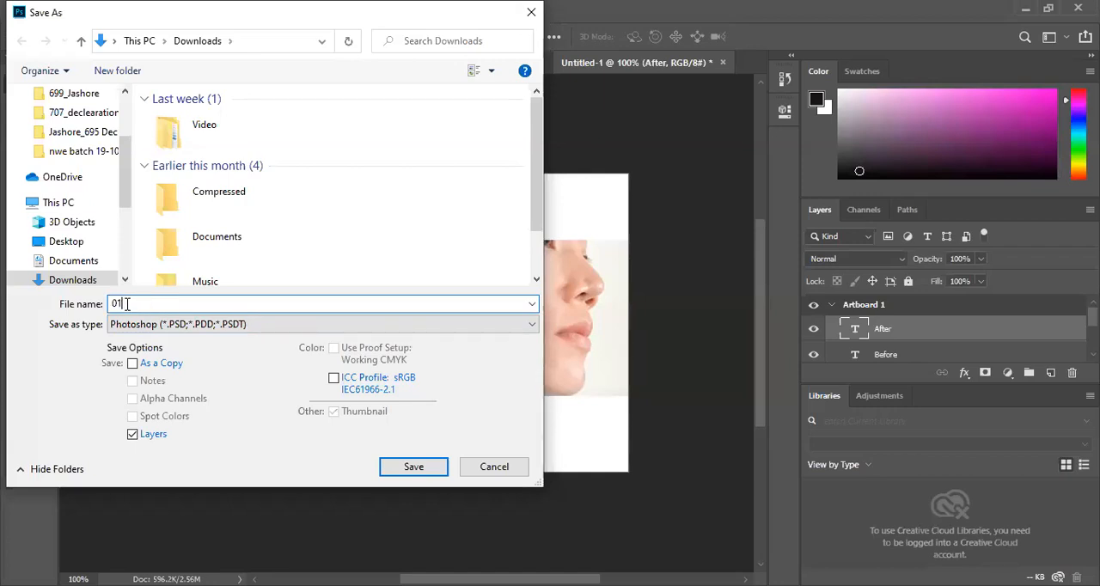
click(67, 242)
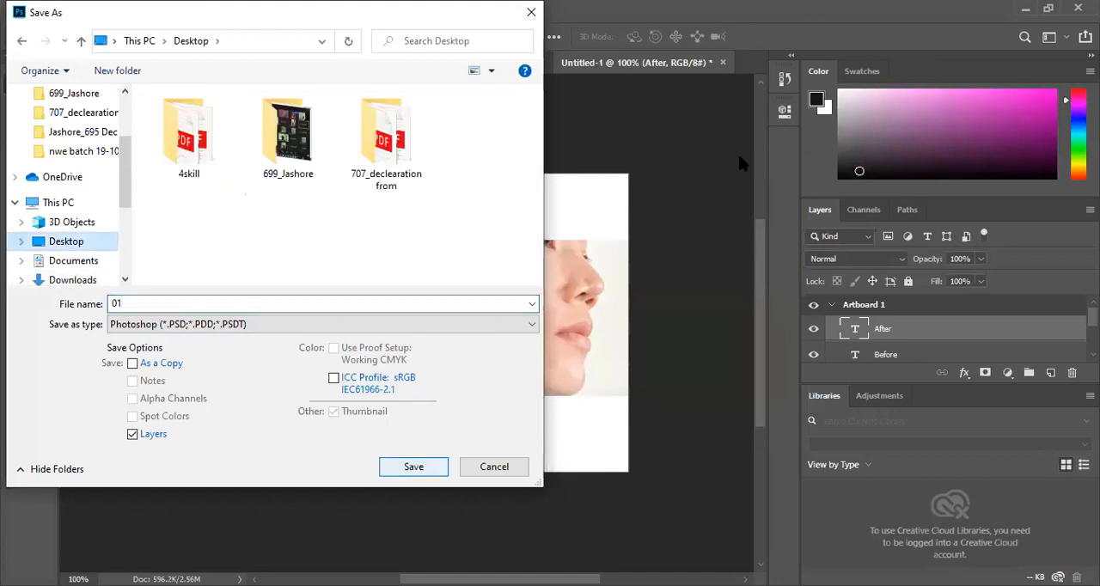
key(Return)
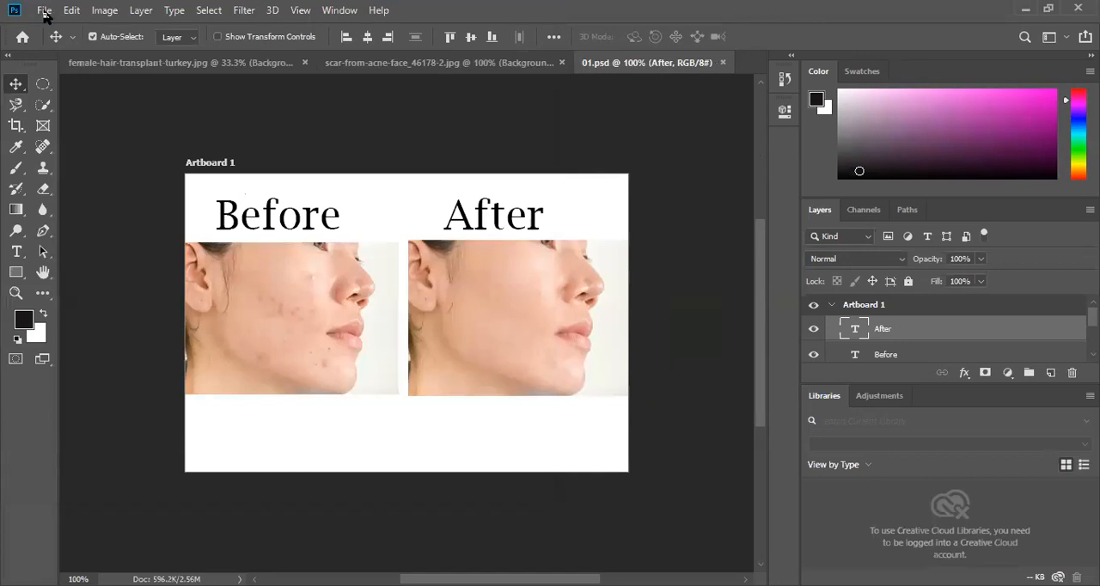
- Save a JPEG copy of the comparison to the Desktop under the file name 01
click(43, 9)
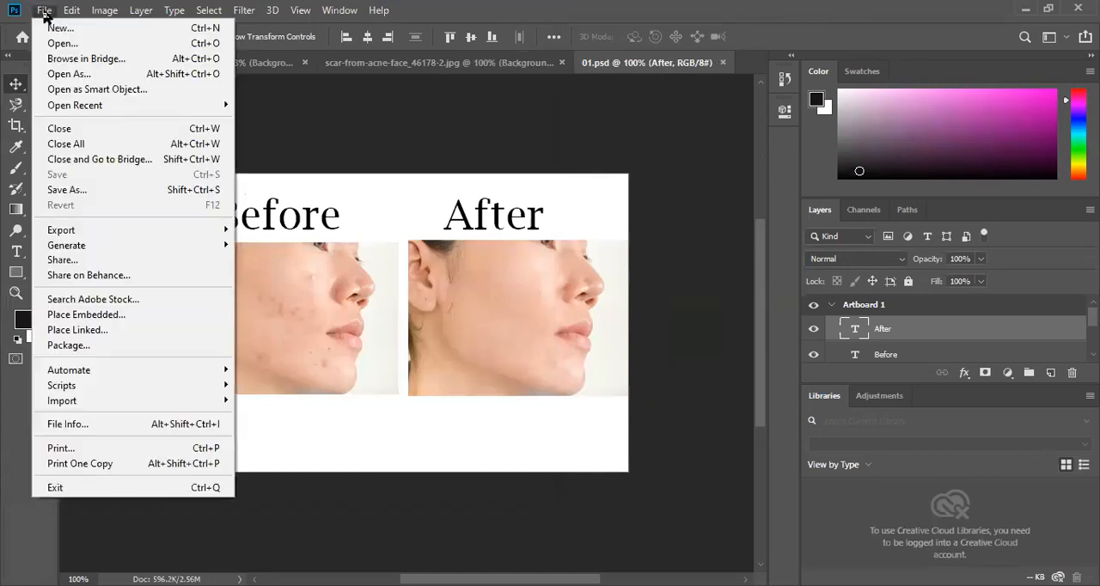
click(143, 197)
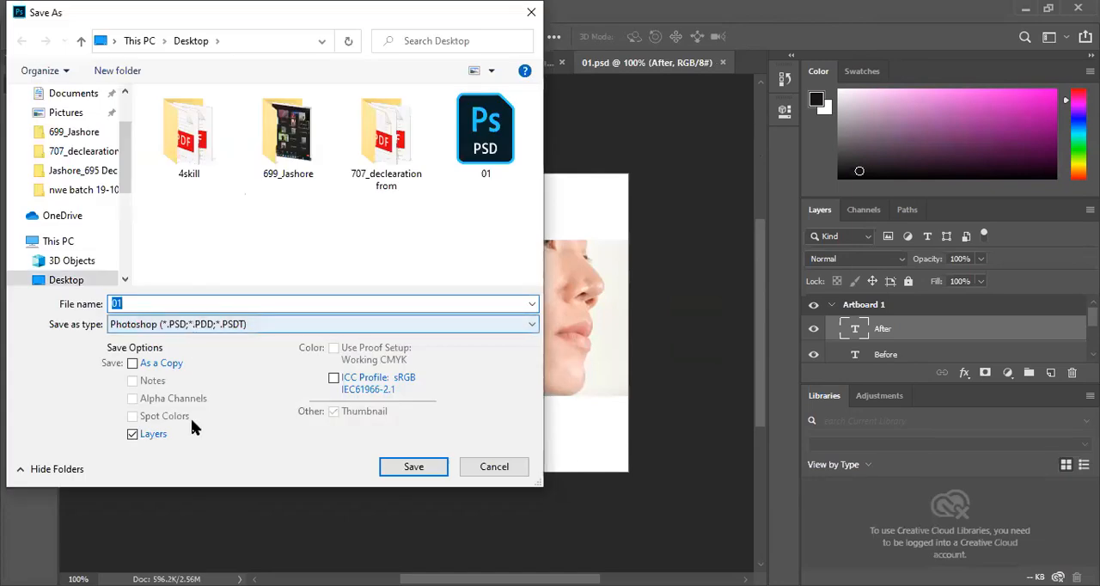
click(194, 325)
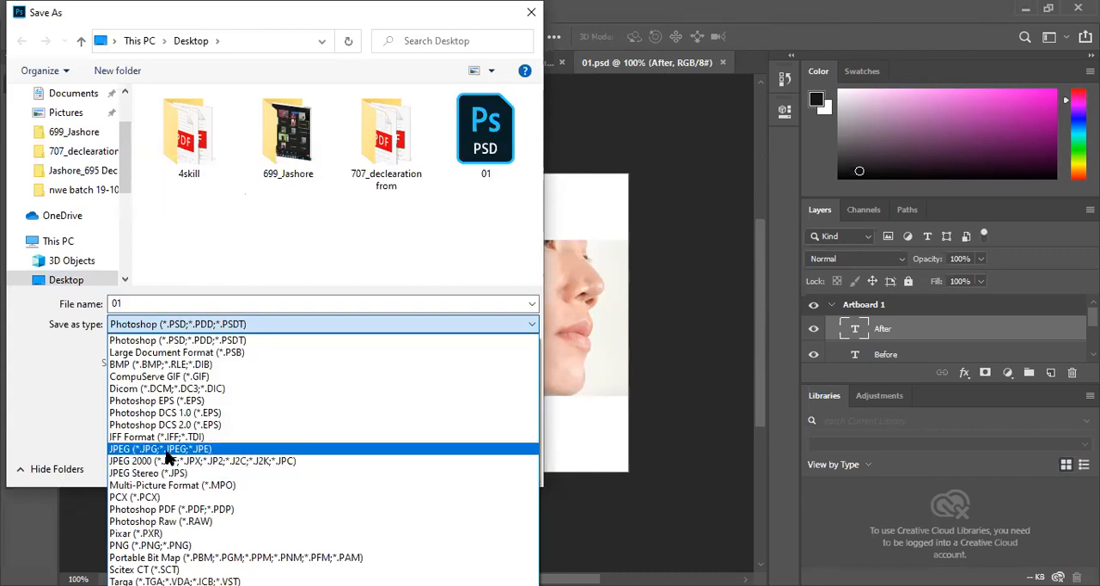
click(168, 450)
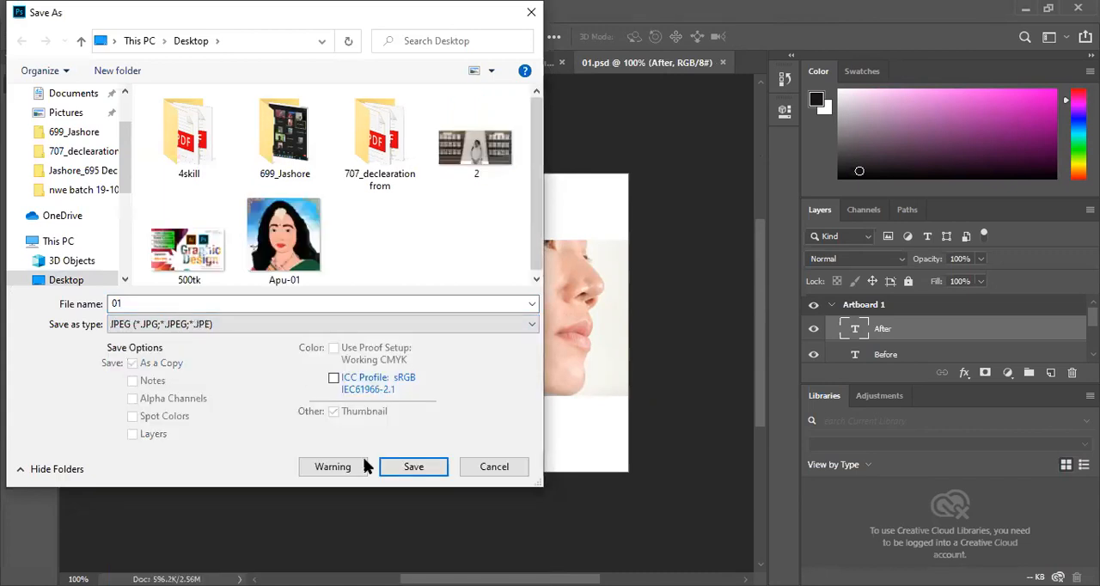
click(413, 474)
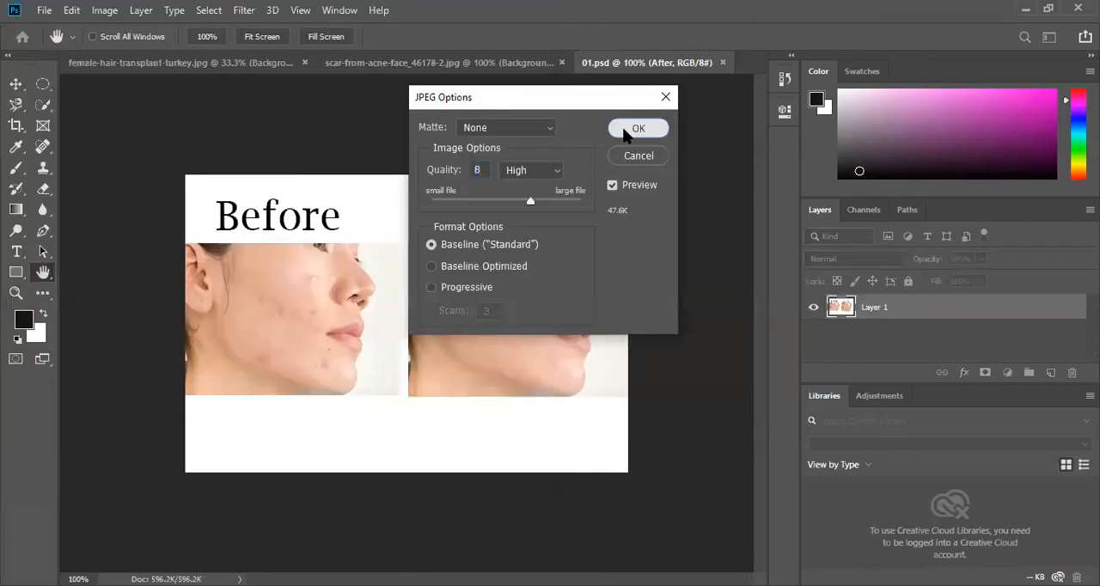
click(626, 134)
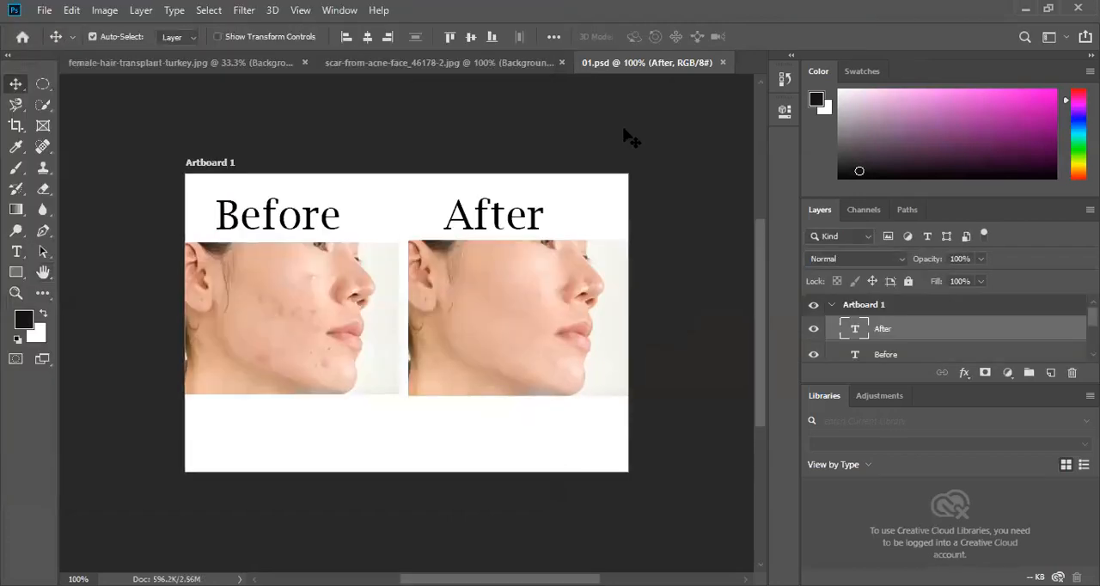